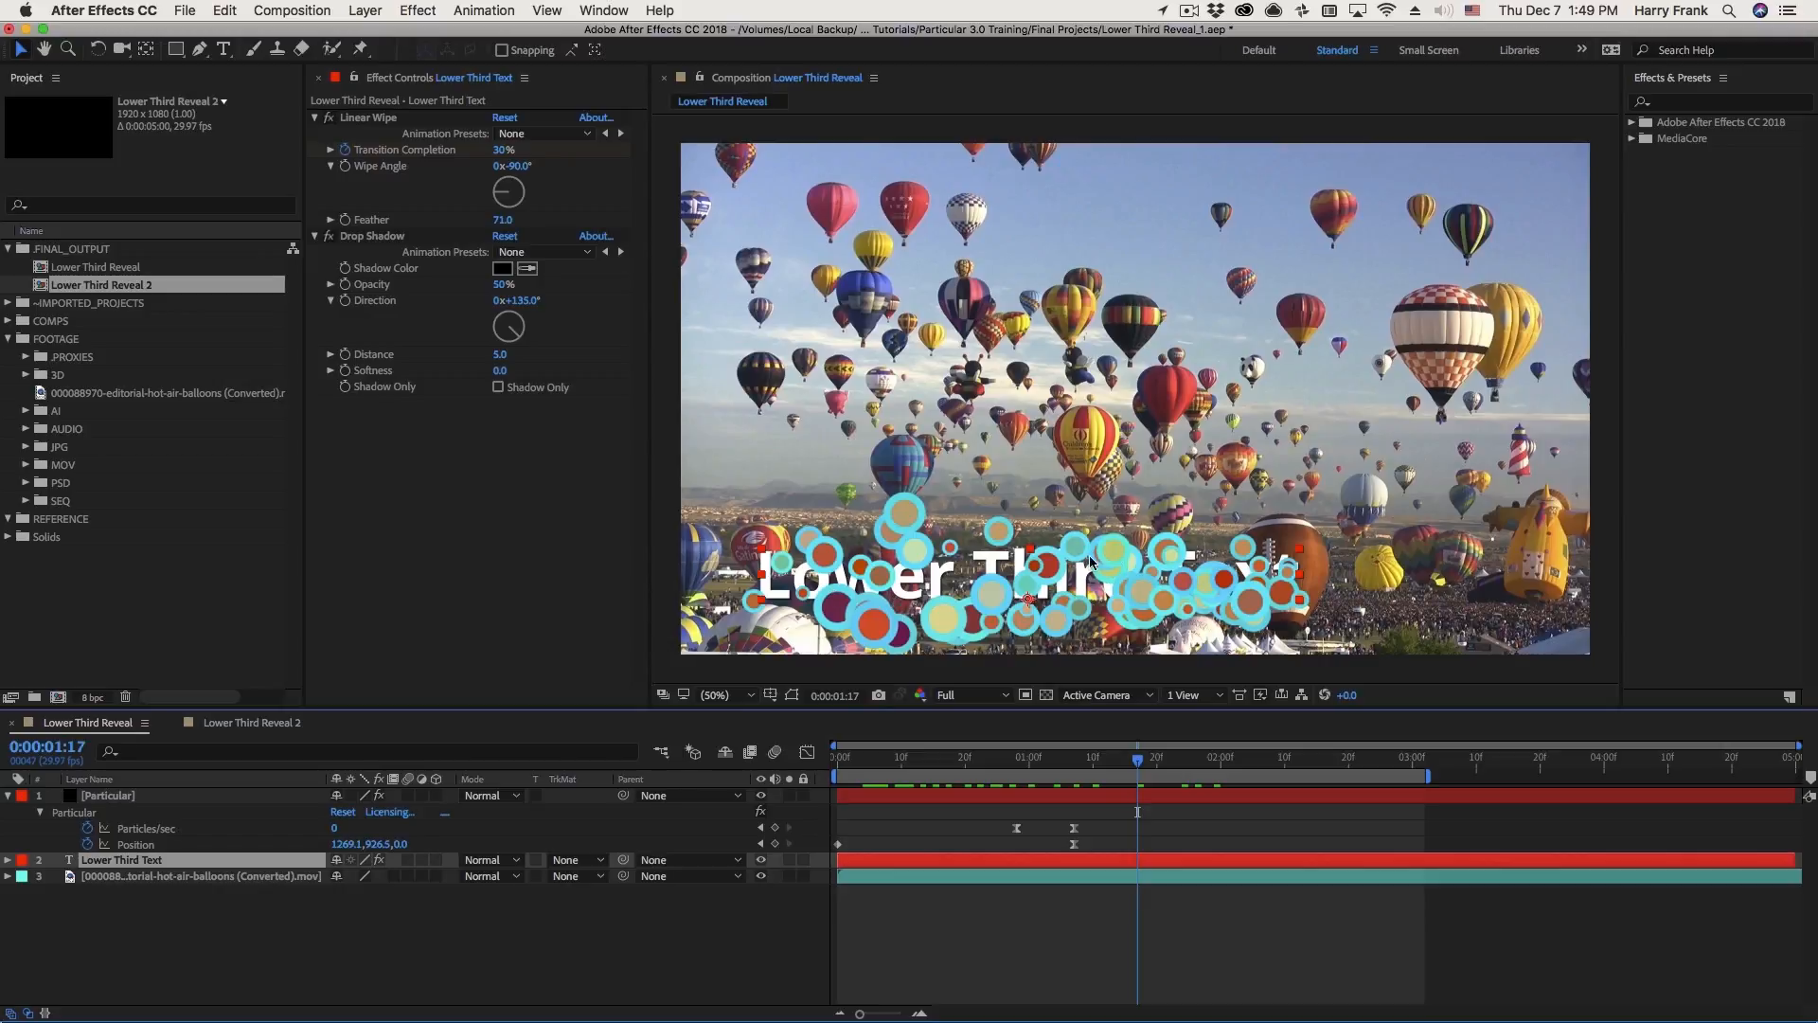
- Preview the finished Lower Third Reveal animation and examine its Particular systems, presets and blocks in the Designer without applying changes
{"action": "left_click", "coordinate": [1221, 760]}
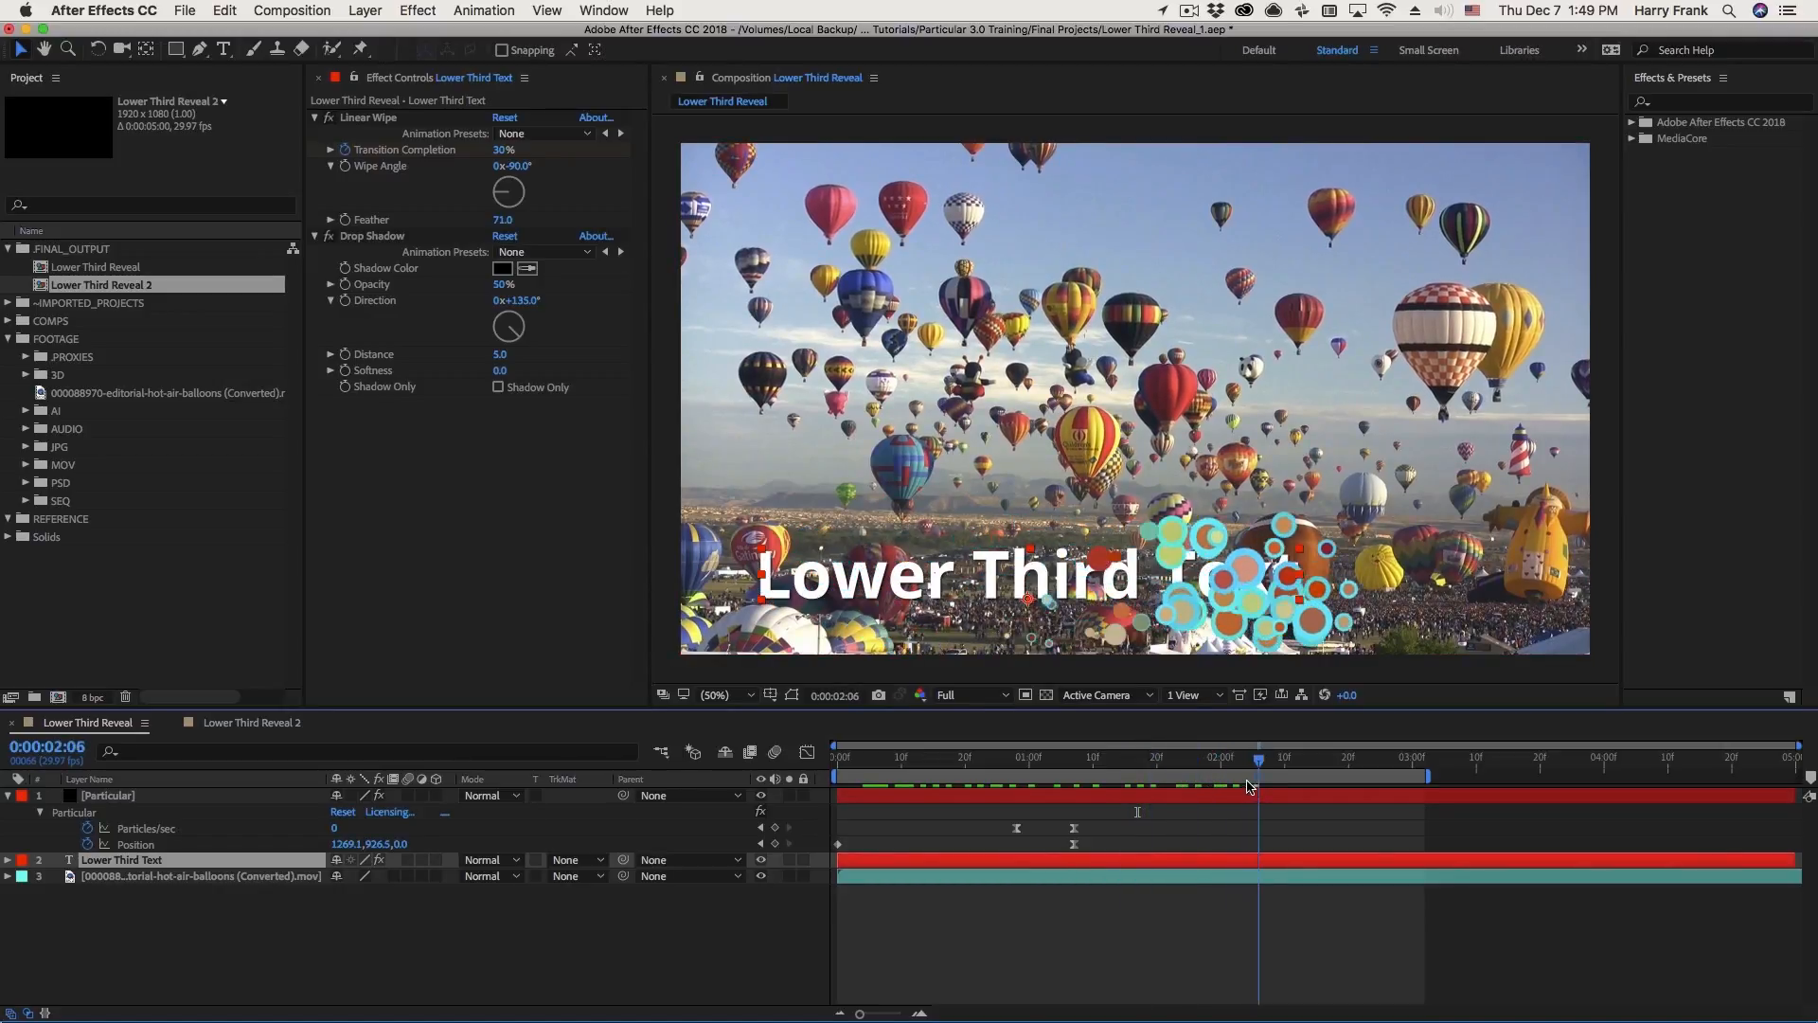
{"action": "key", "text": "Page_Up"}
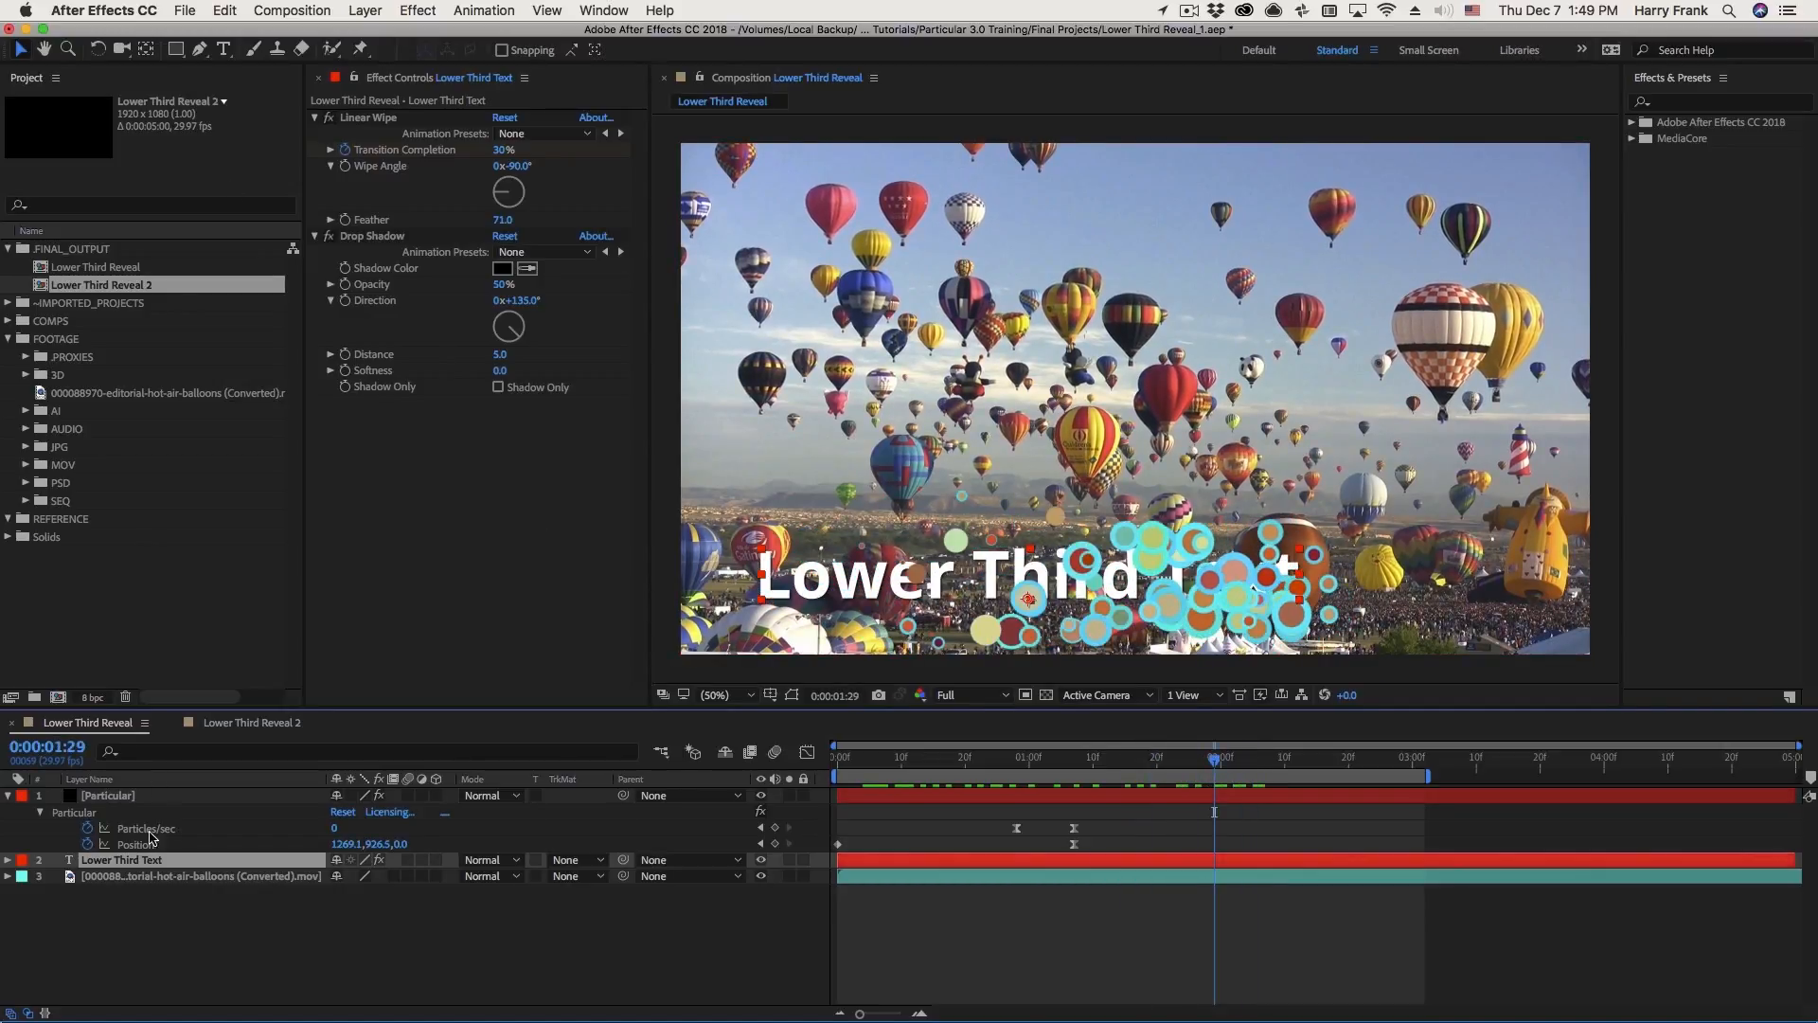
{"action": "left_click", "coordinate": [95, 812]}
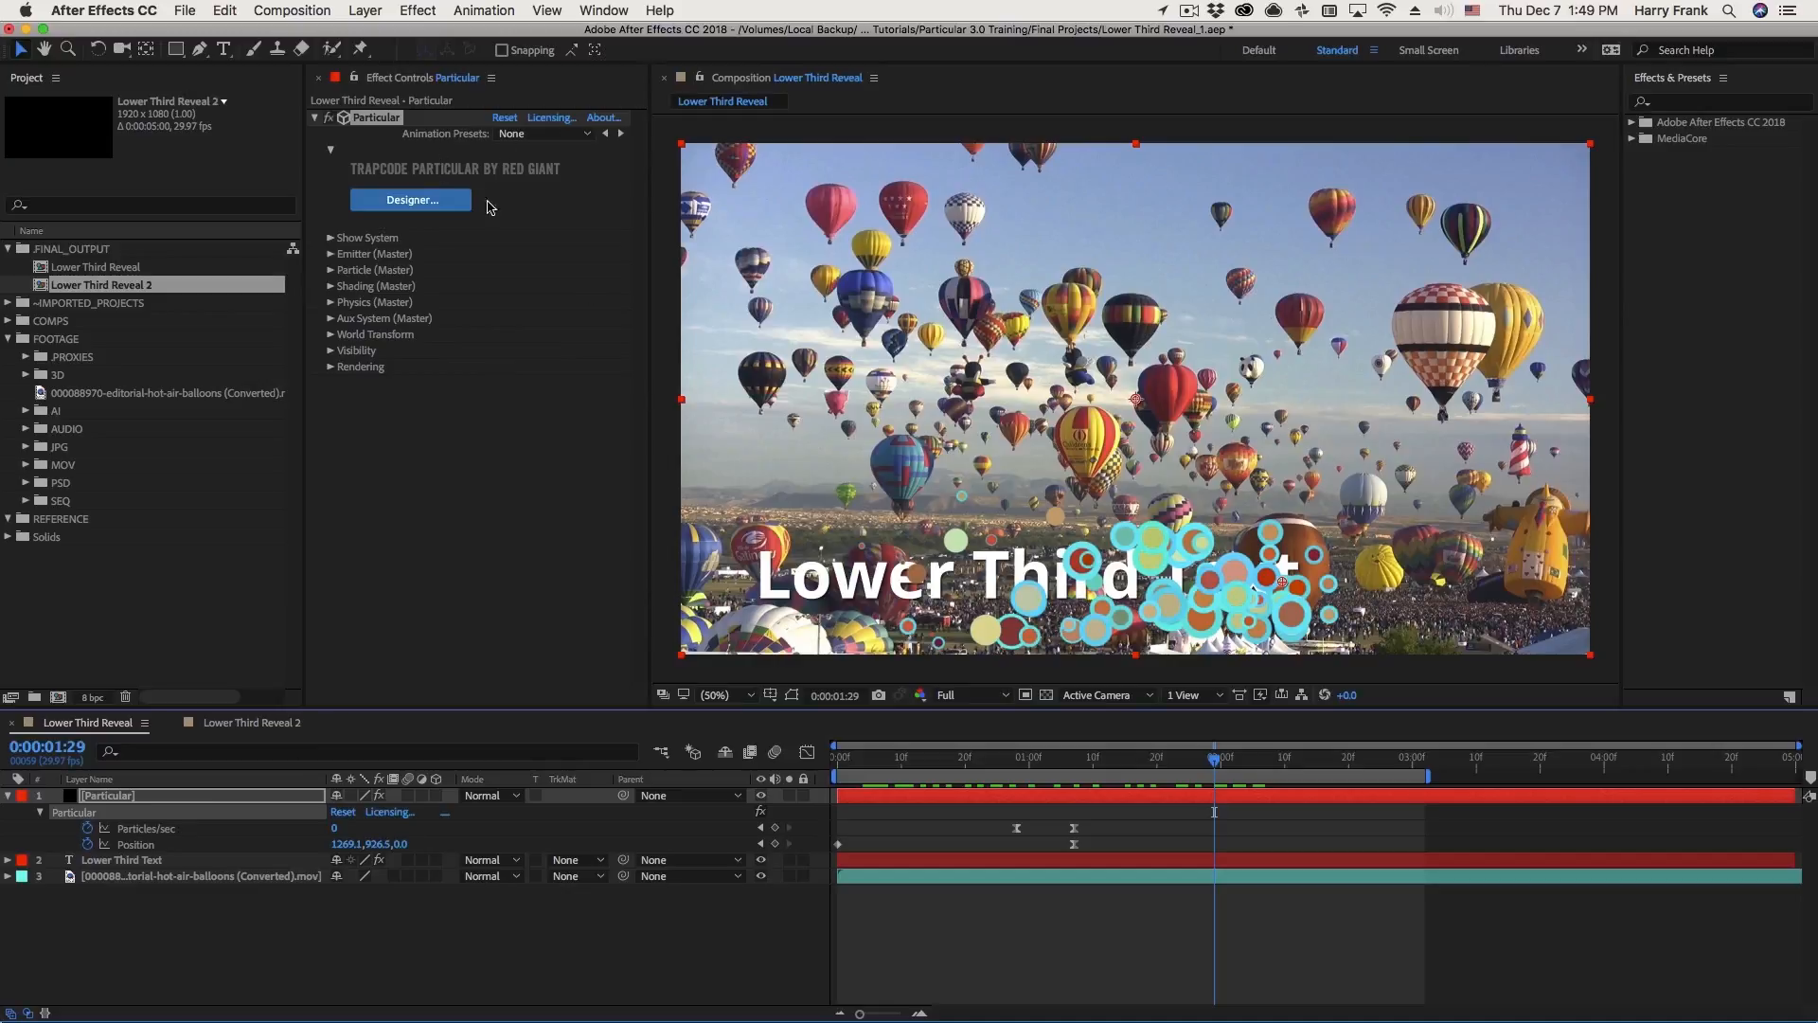
{"action": "left_click", "coordinate": [478, 203]}
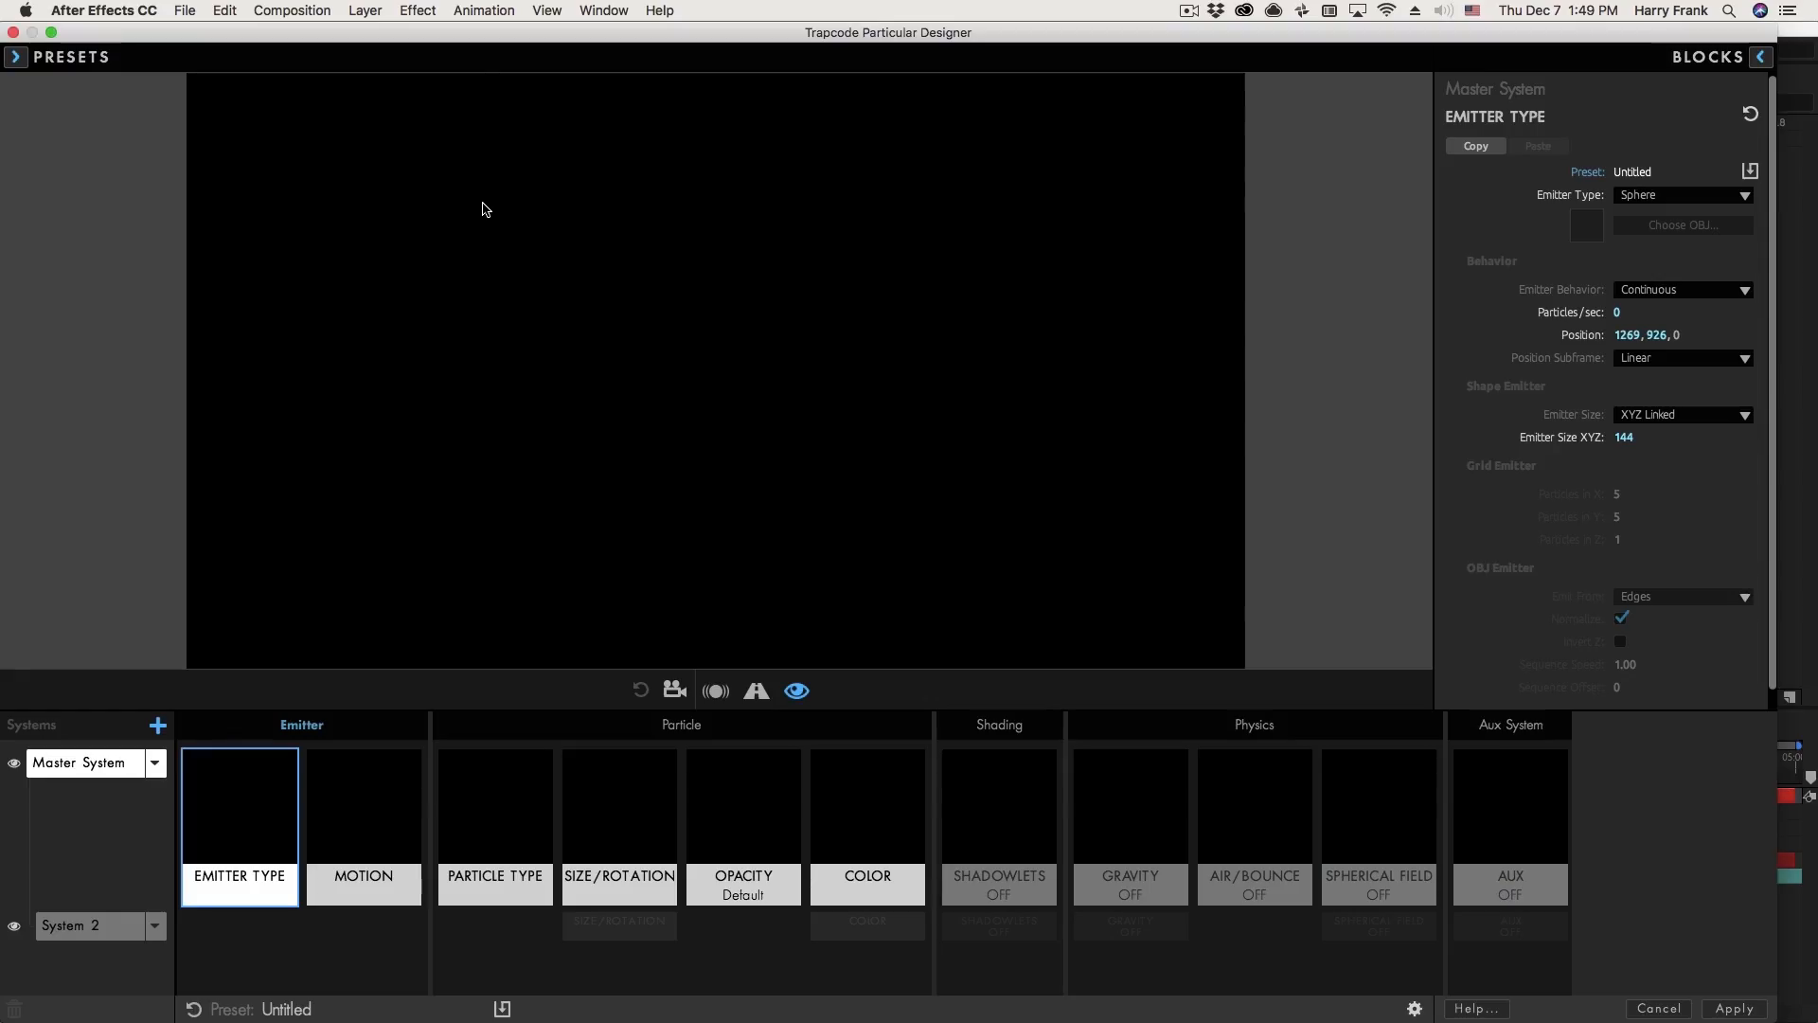
{"action": "left_click", "coordinate": [72, 59]}
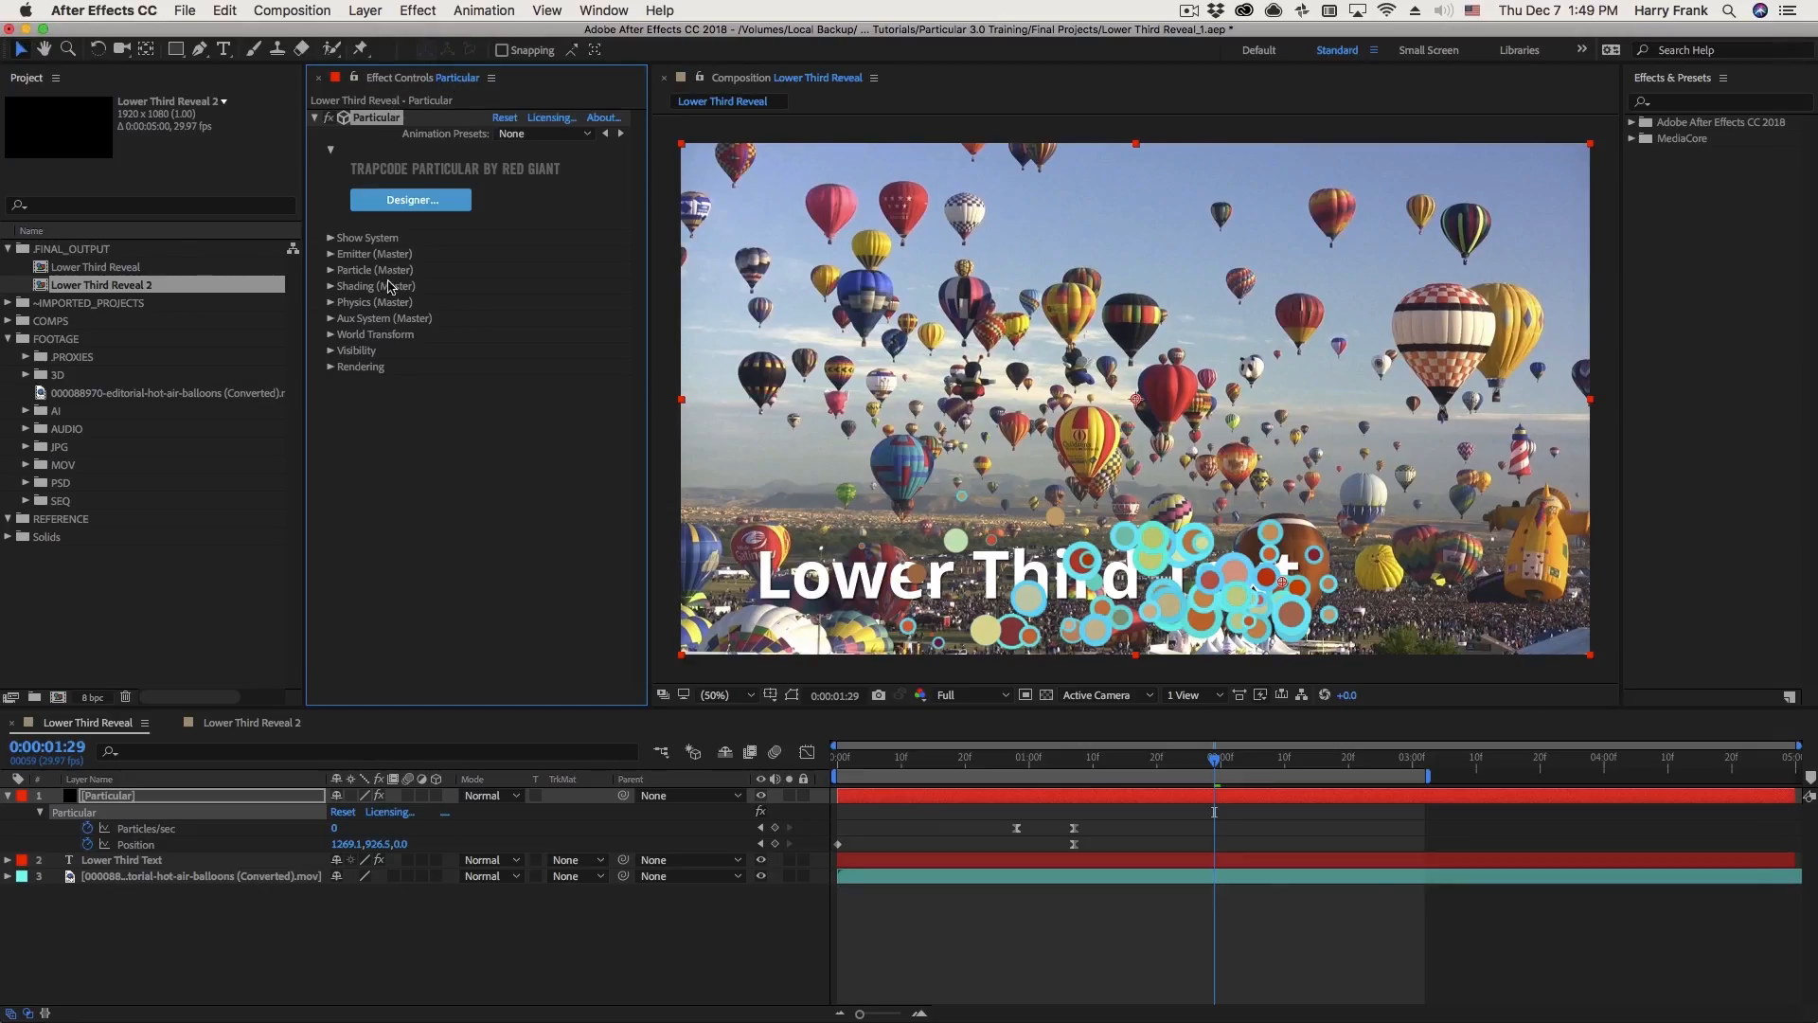
{"action": "left_click", "coordinate": [329, 239]}
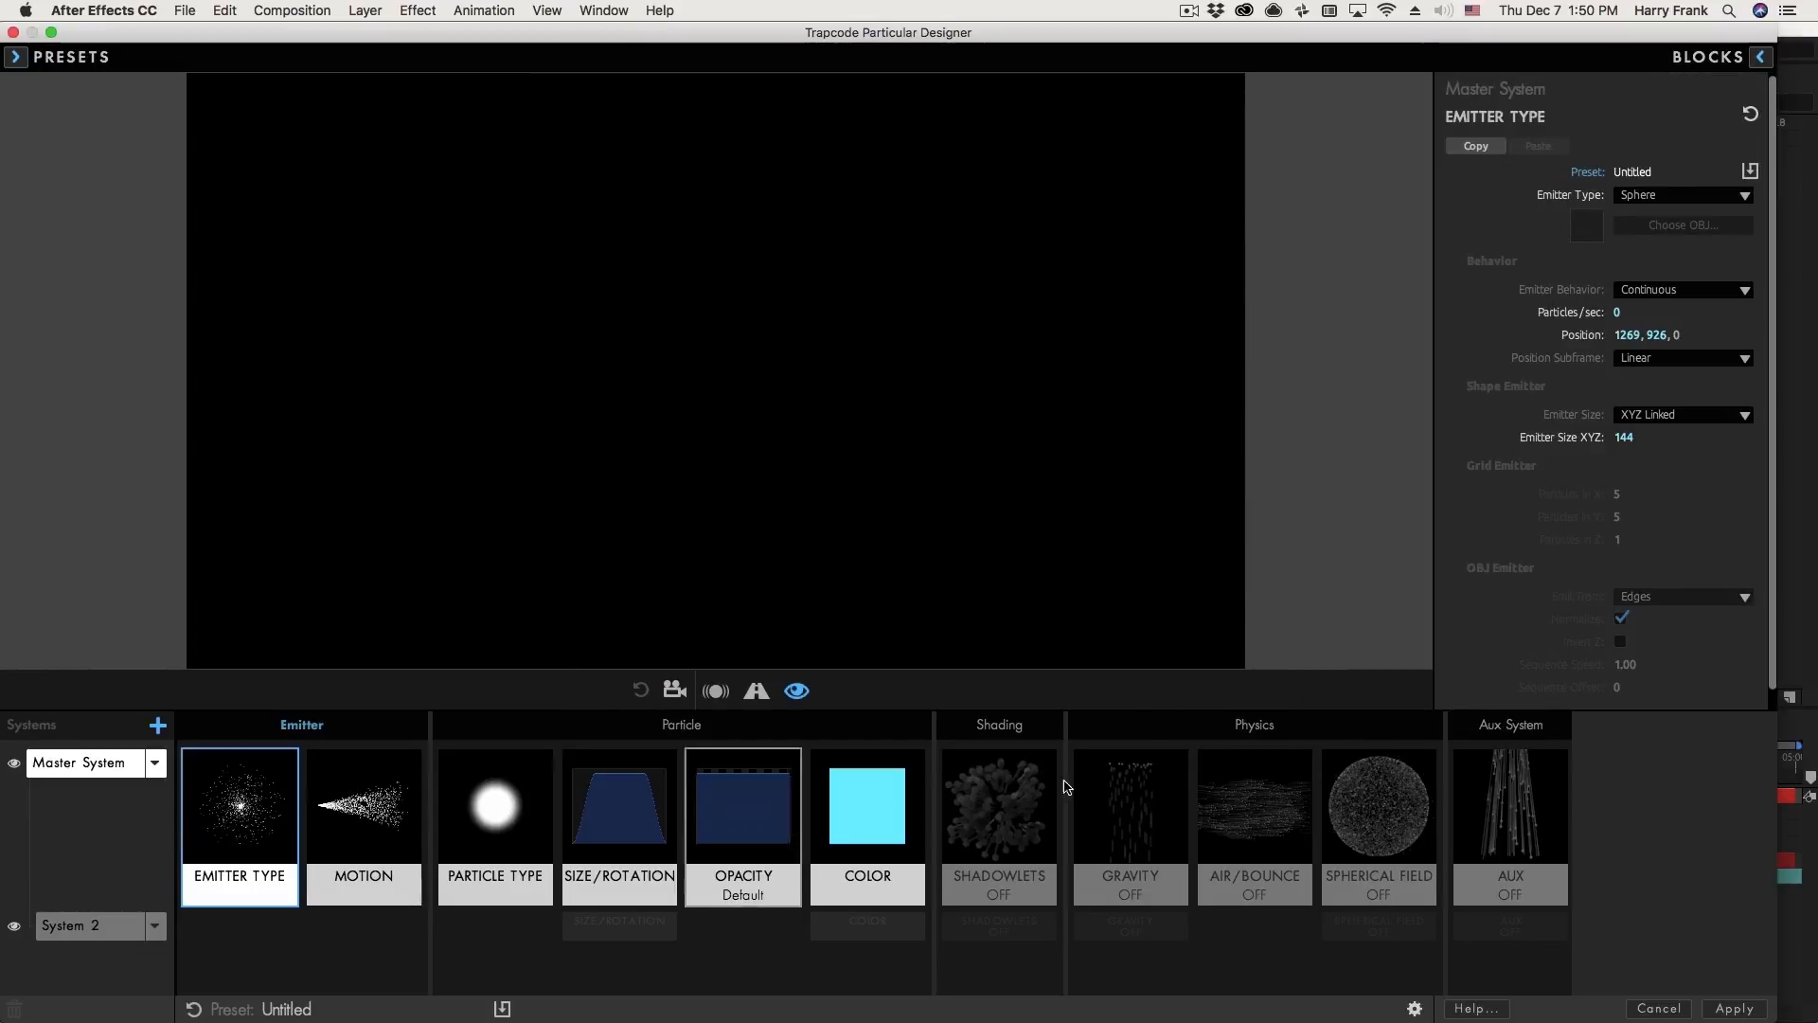
{"action": "mouse_move", "coordinate": [1733, 58]}
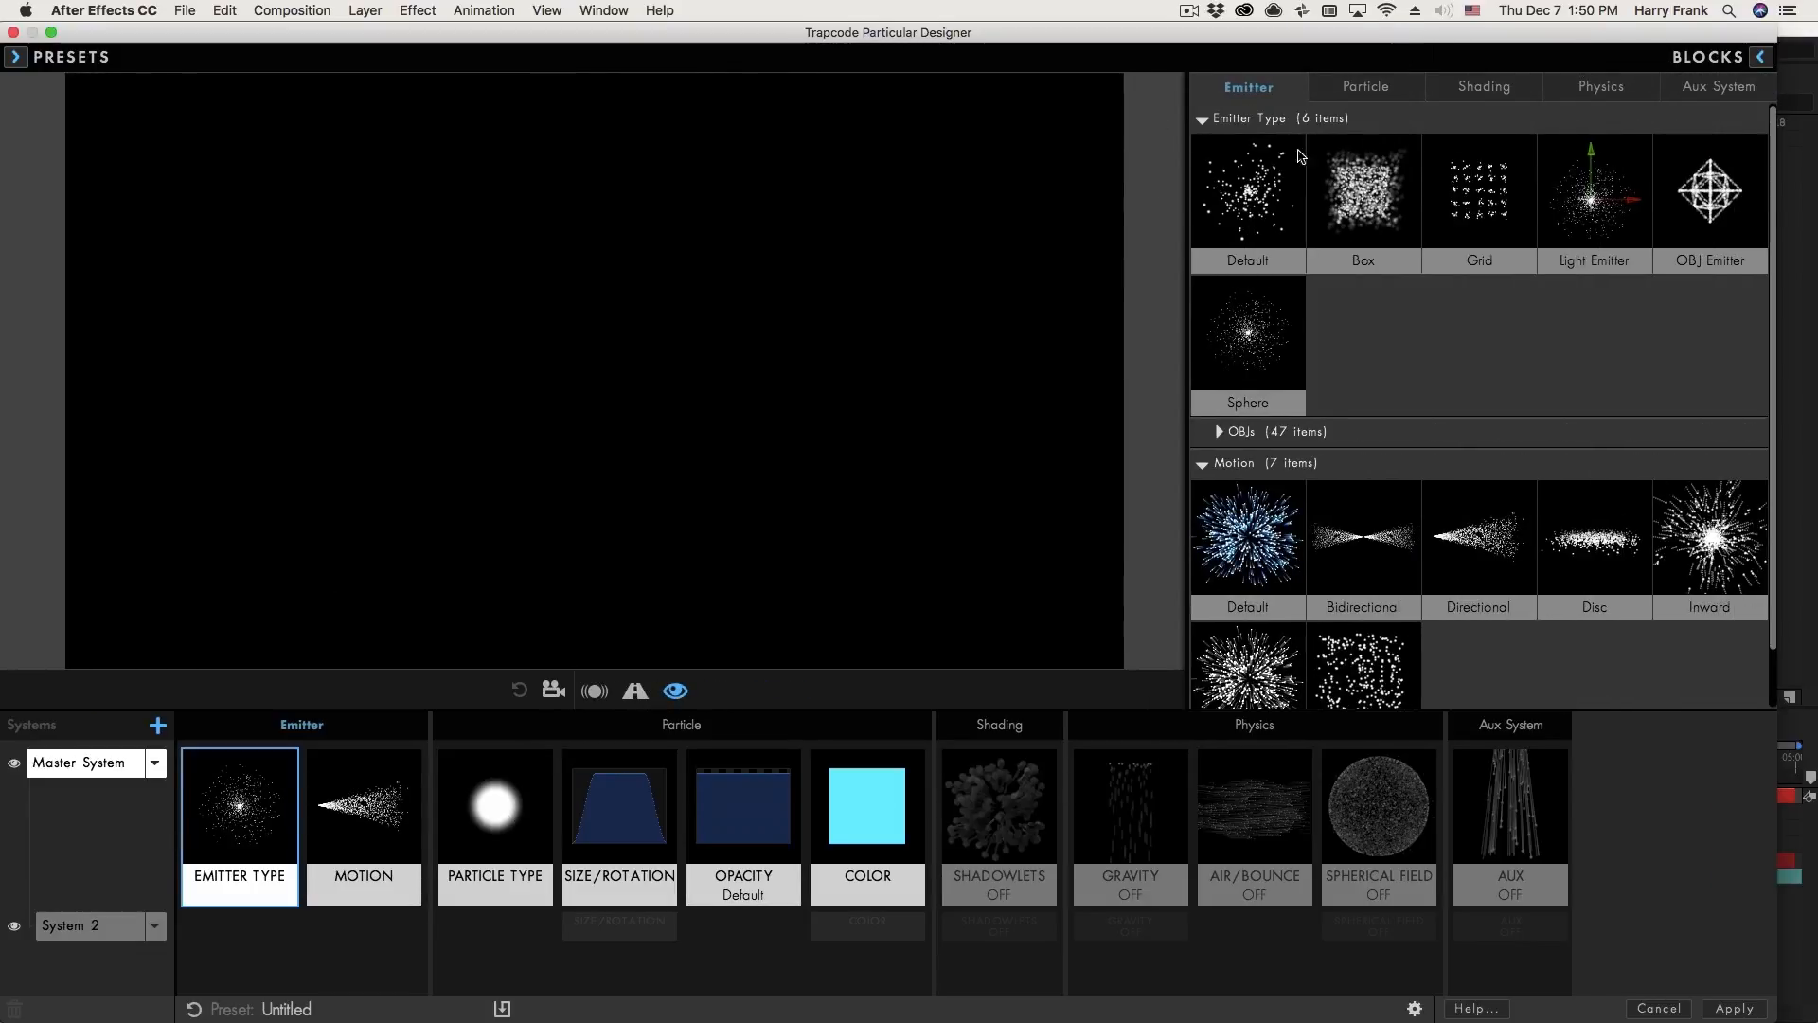
{"action": "mouse_move", "coordinate": [19, 58]}
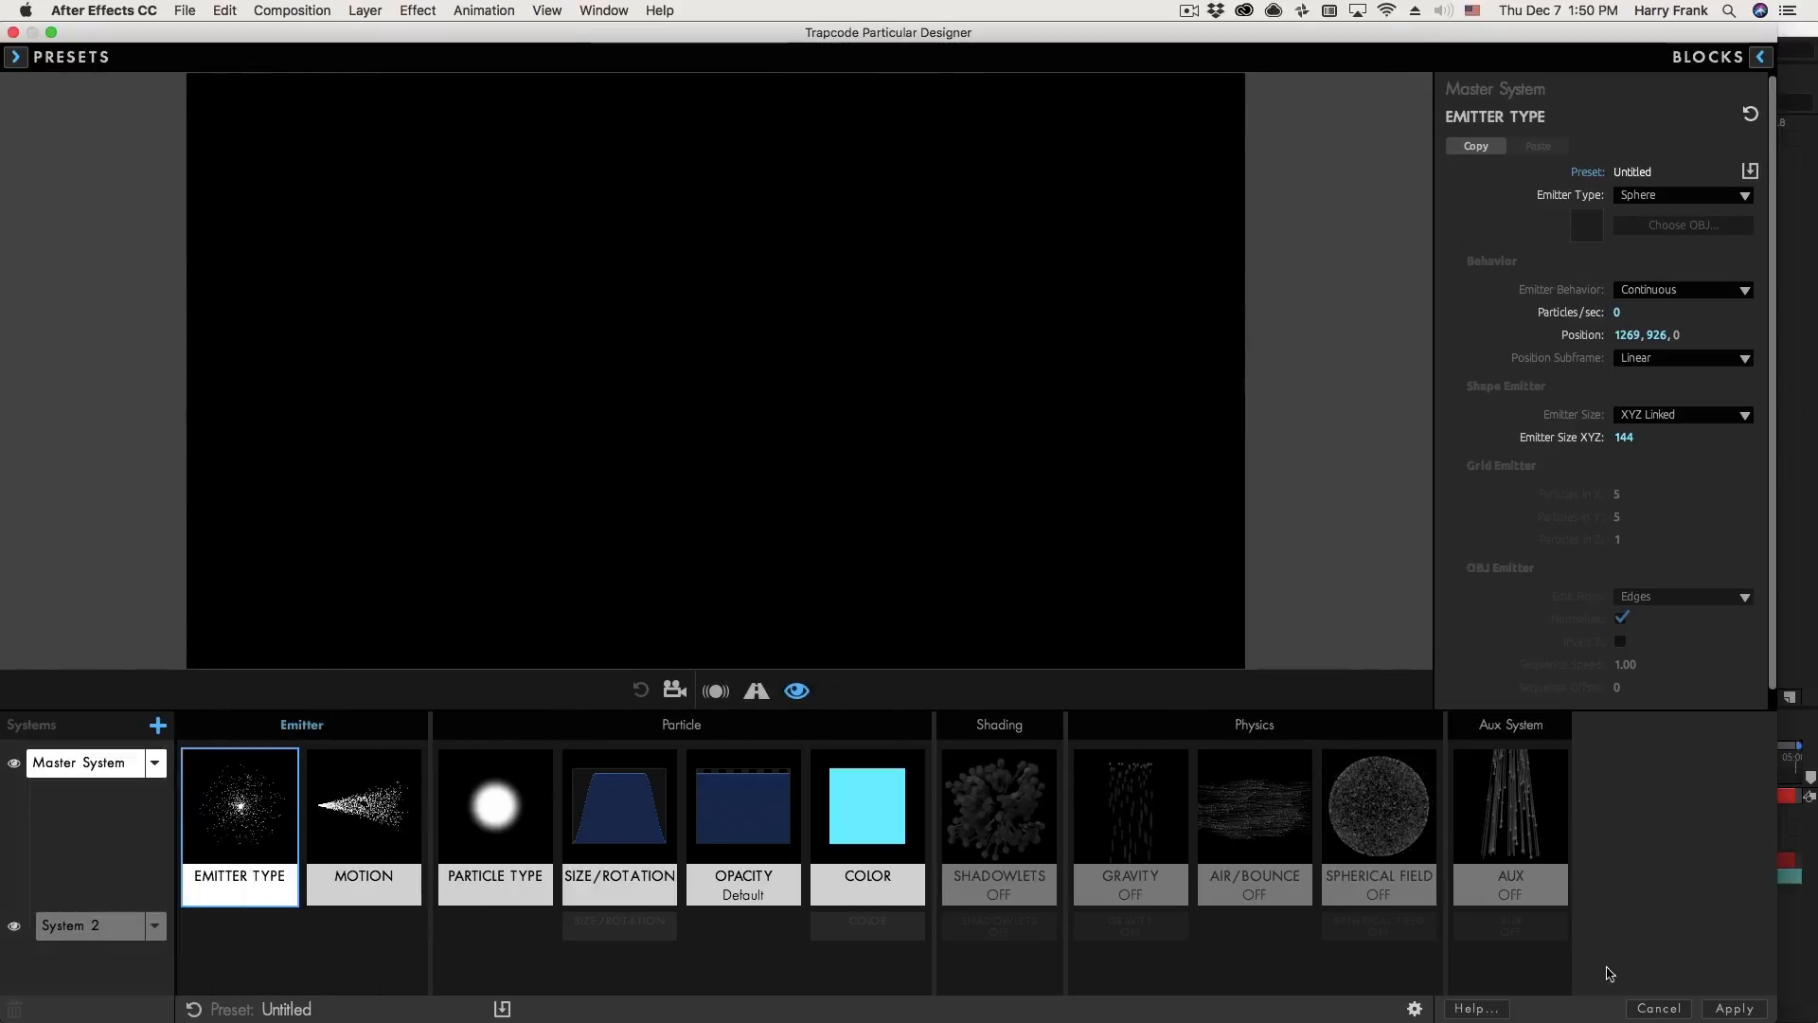
{"action": "left_click", "coordinate": [1659, 1007]}
{"action": "key", "text": "space"}
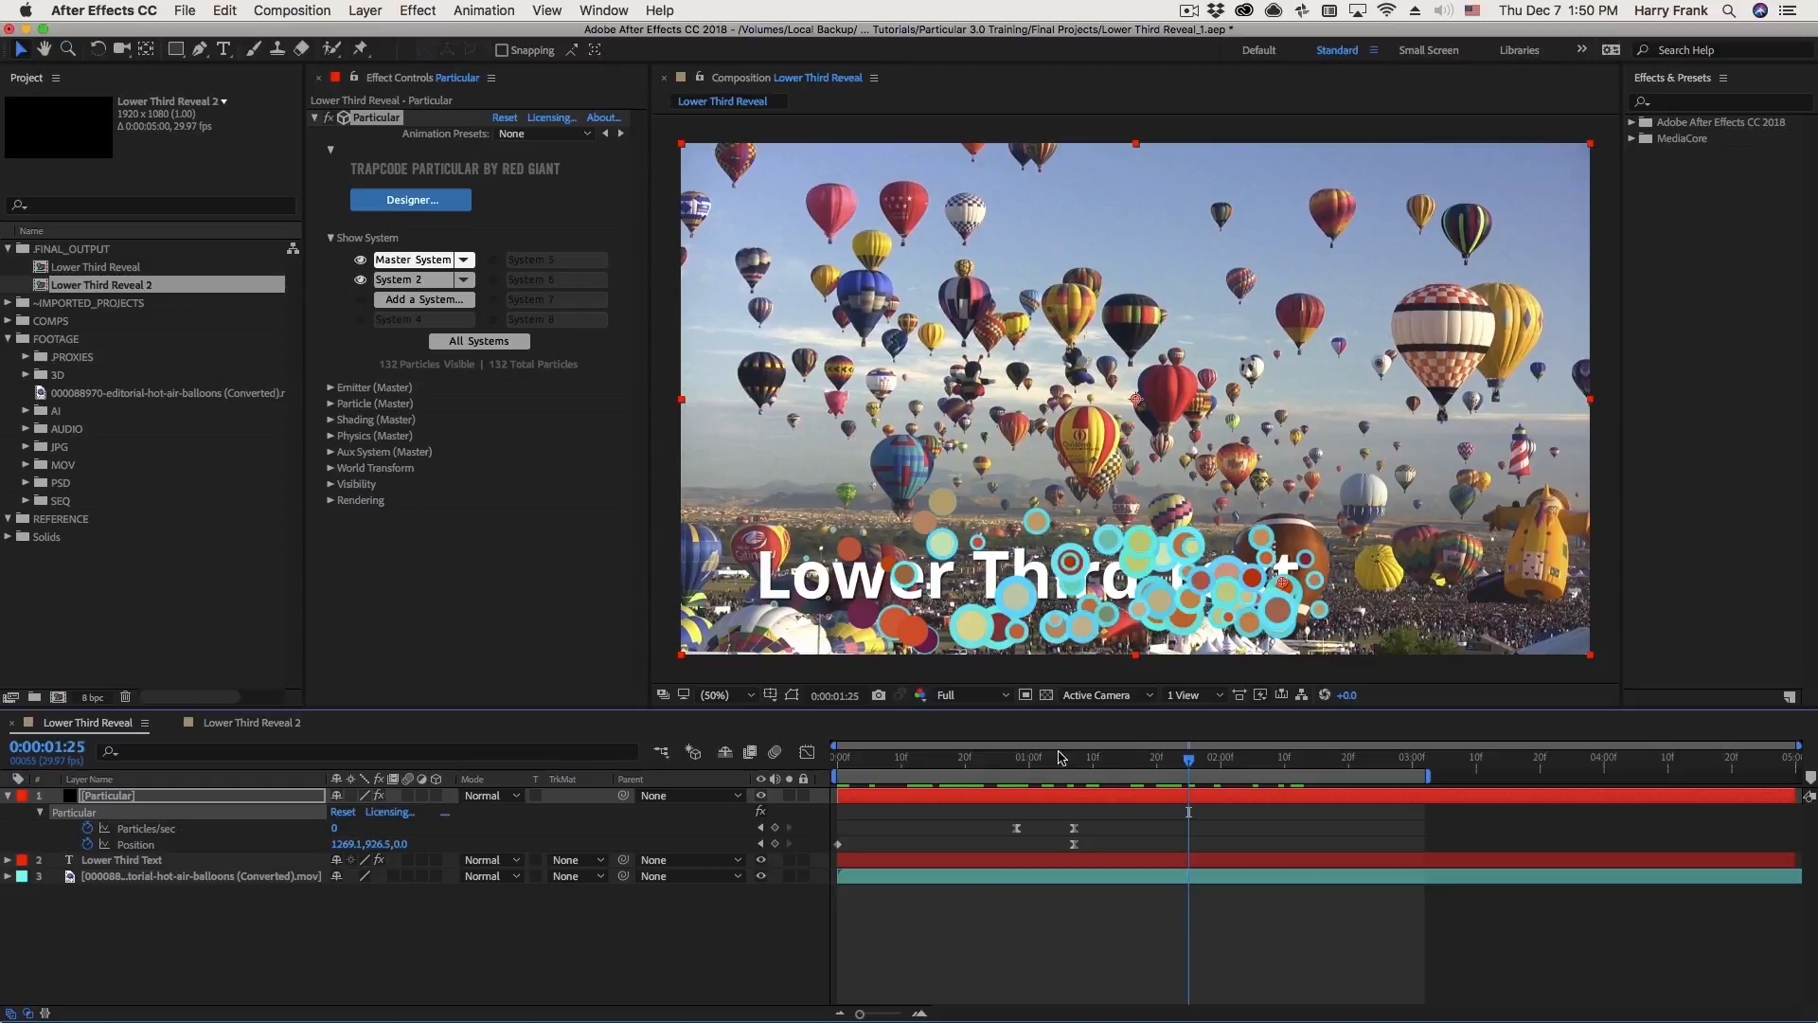
{"action": "left_click_drag", "start_coordinate": [985, 760], "coordinate": [1285, 794]}
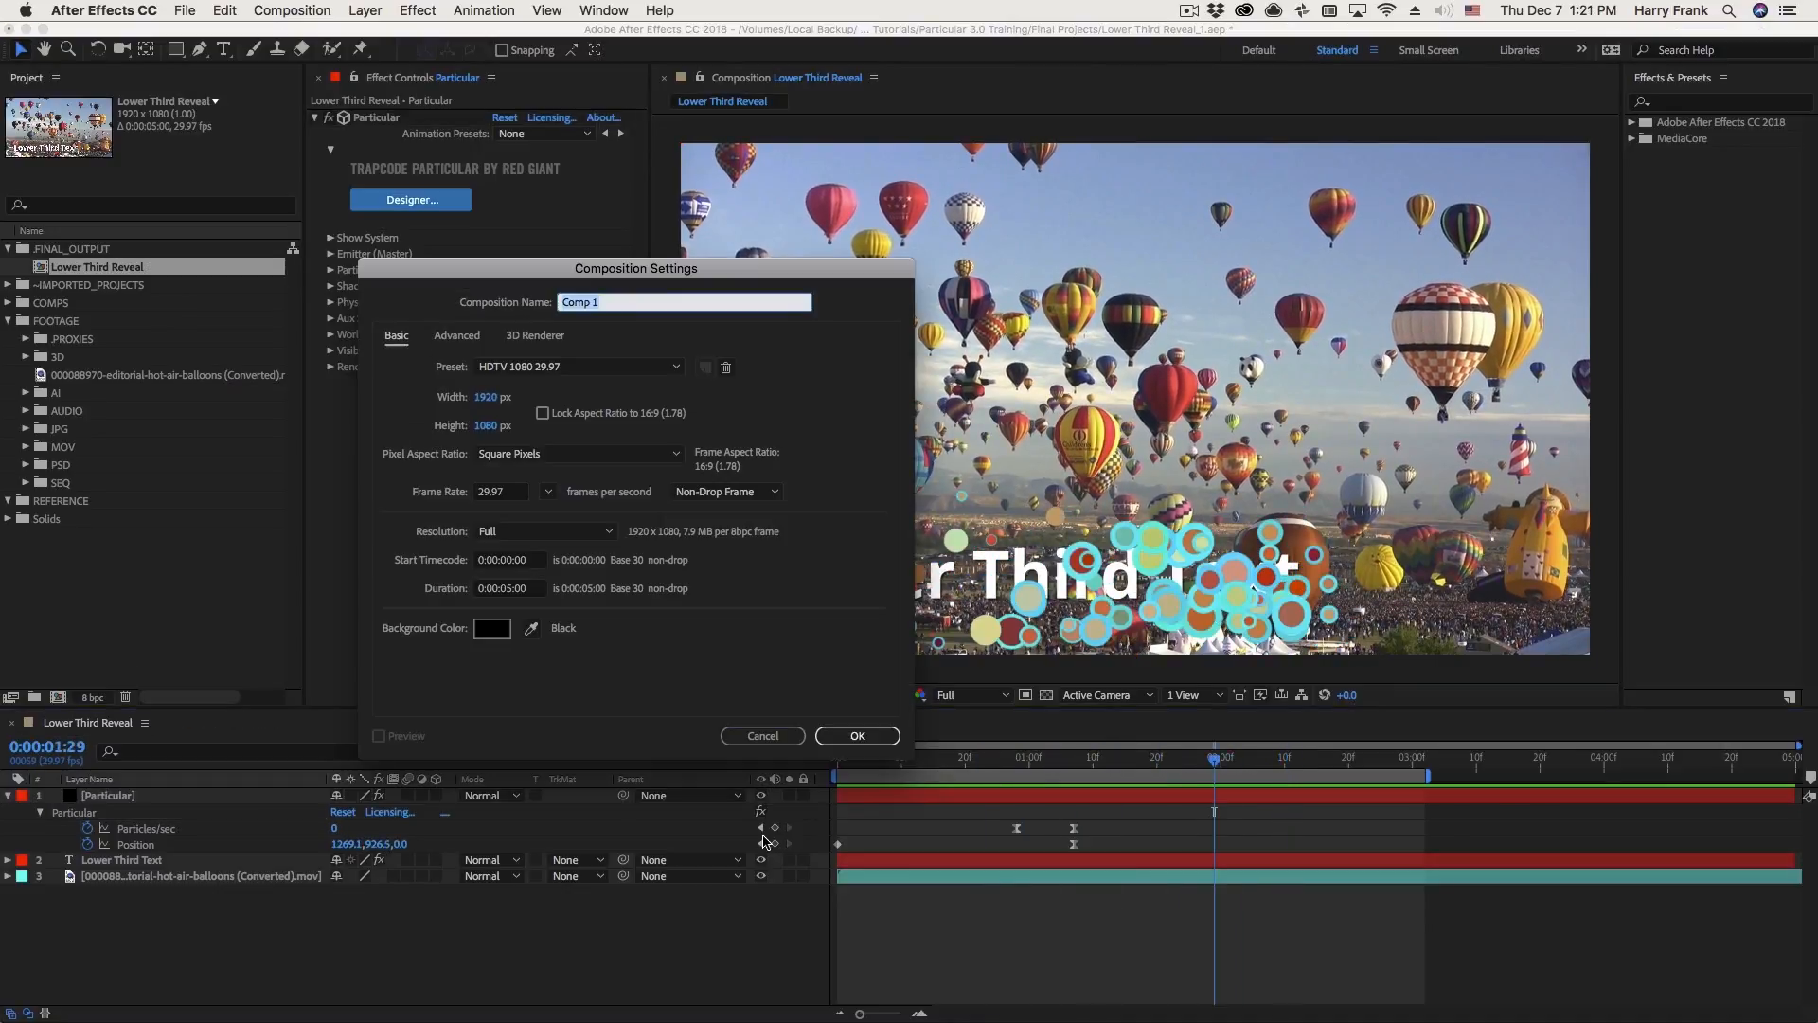
- Create an HDTV 1080 29.97 composition named Lower Third Reveal and add a comp-size black solid named Particular
{"action": "type", "text": "Lower Third Reveal"}
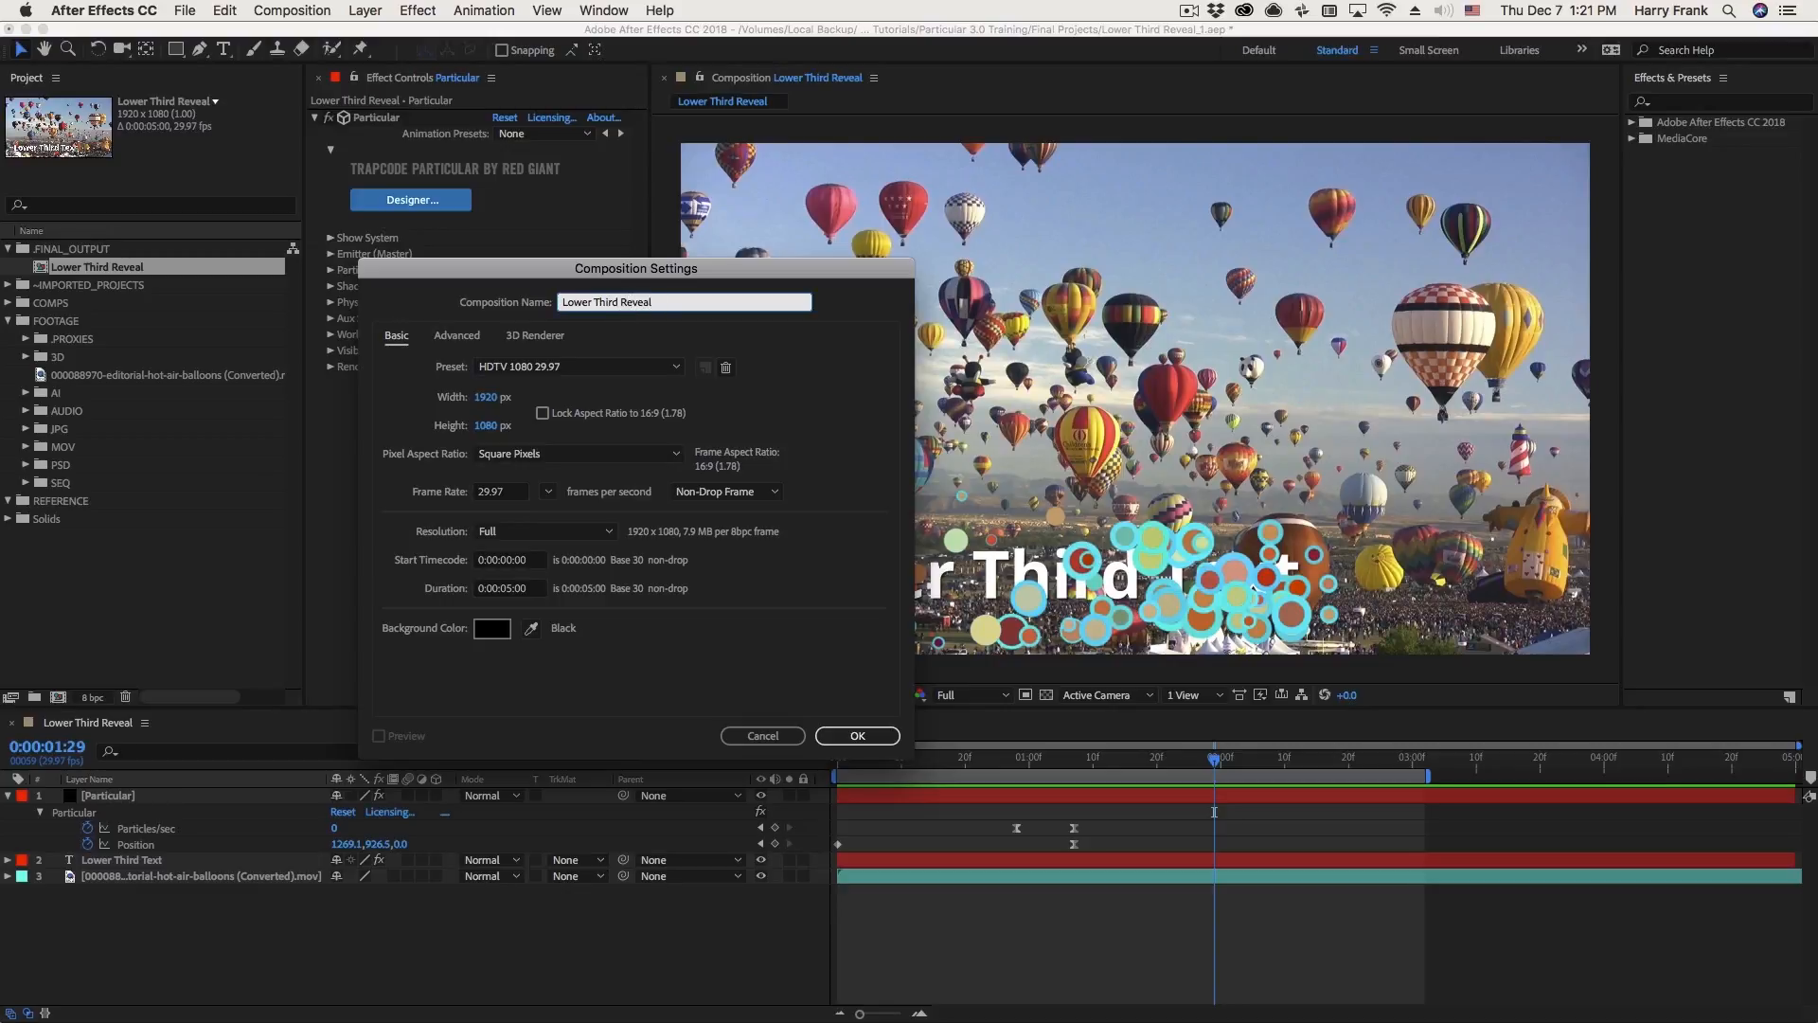
{"action": "key", "text": "Return"}
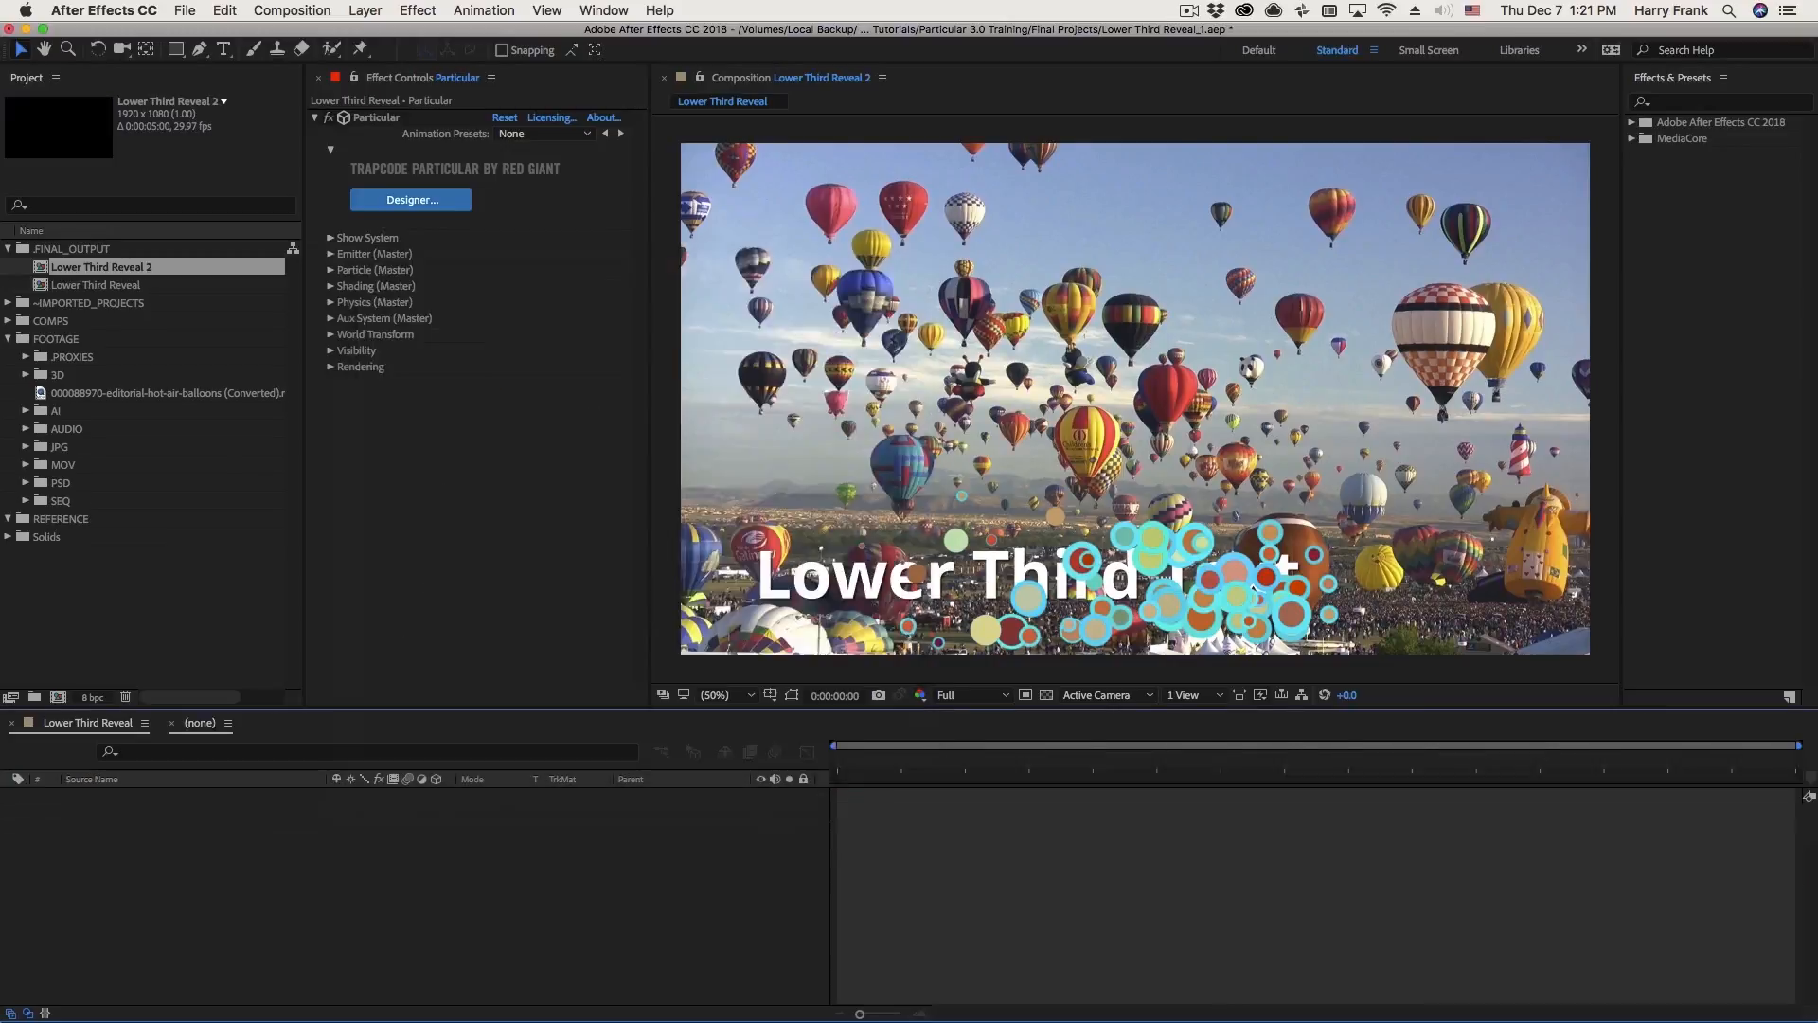
{"action": "key", "text": "super+y"}
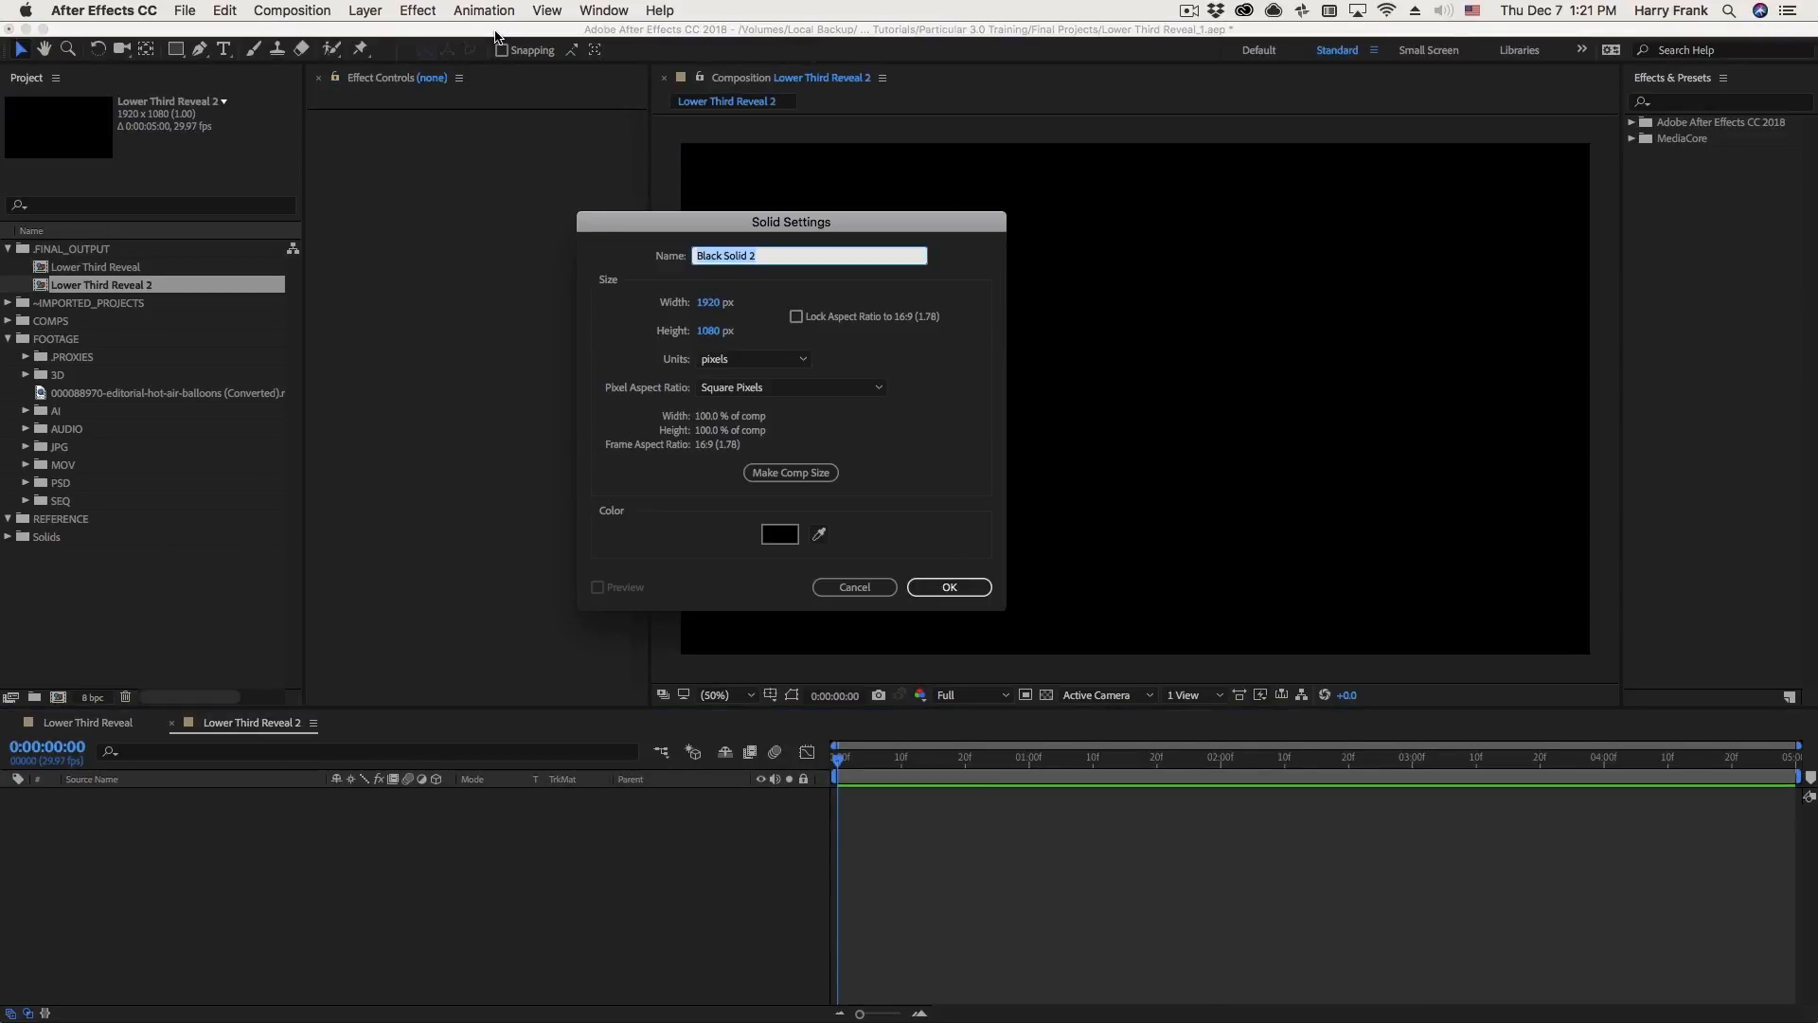
{"action": "type", "text": "O"}
{"action": "key", "text": "Return"}
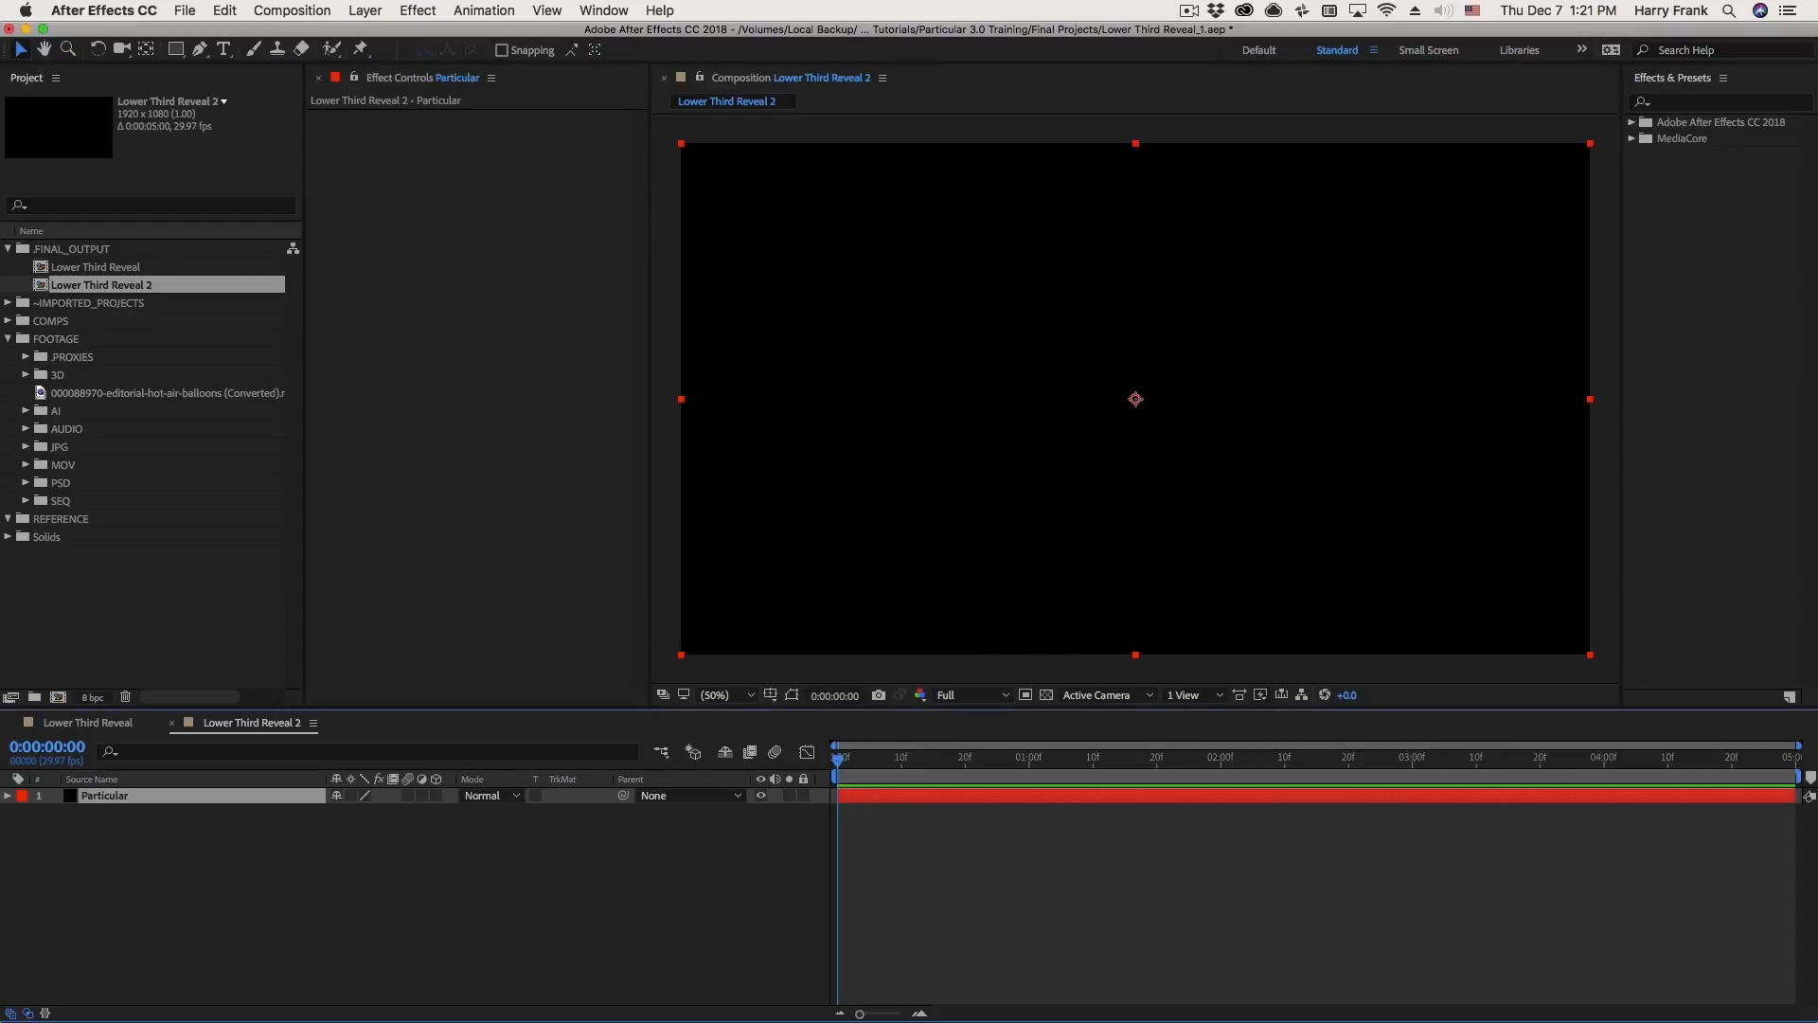
- Apply the RG Trapcode Particular effect to the Particular solid and preview the default particles over time
{"action": "left_click", "coordinate": [419, 10]}
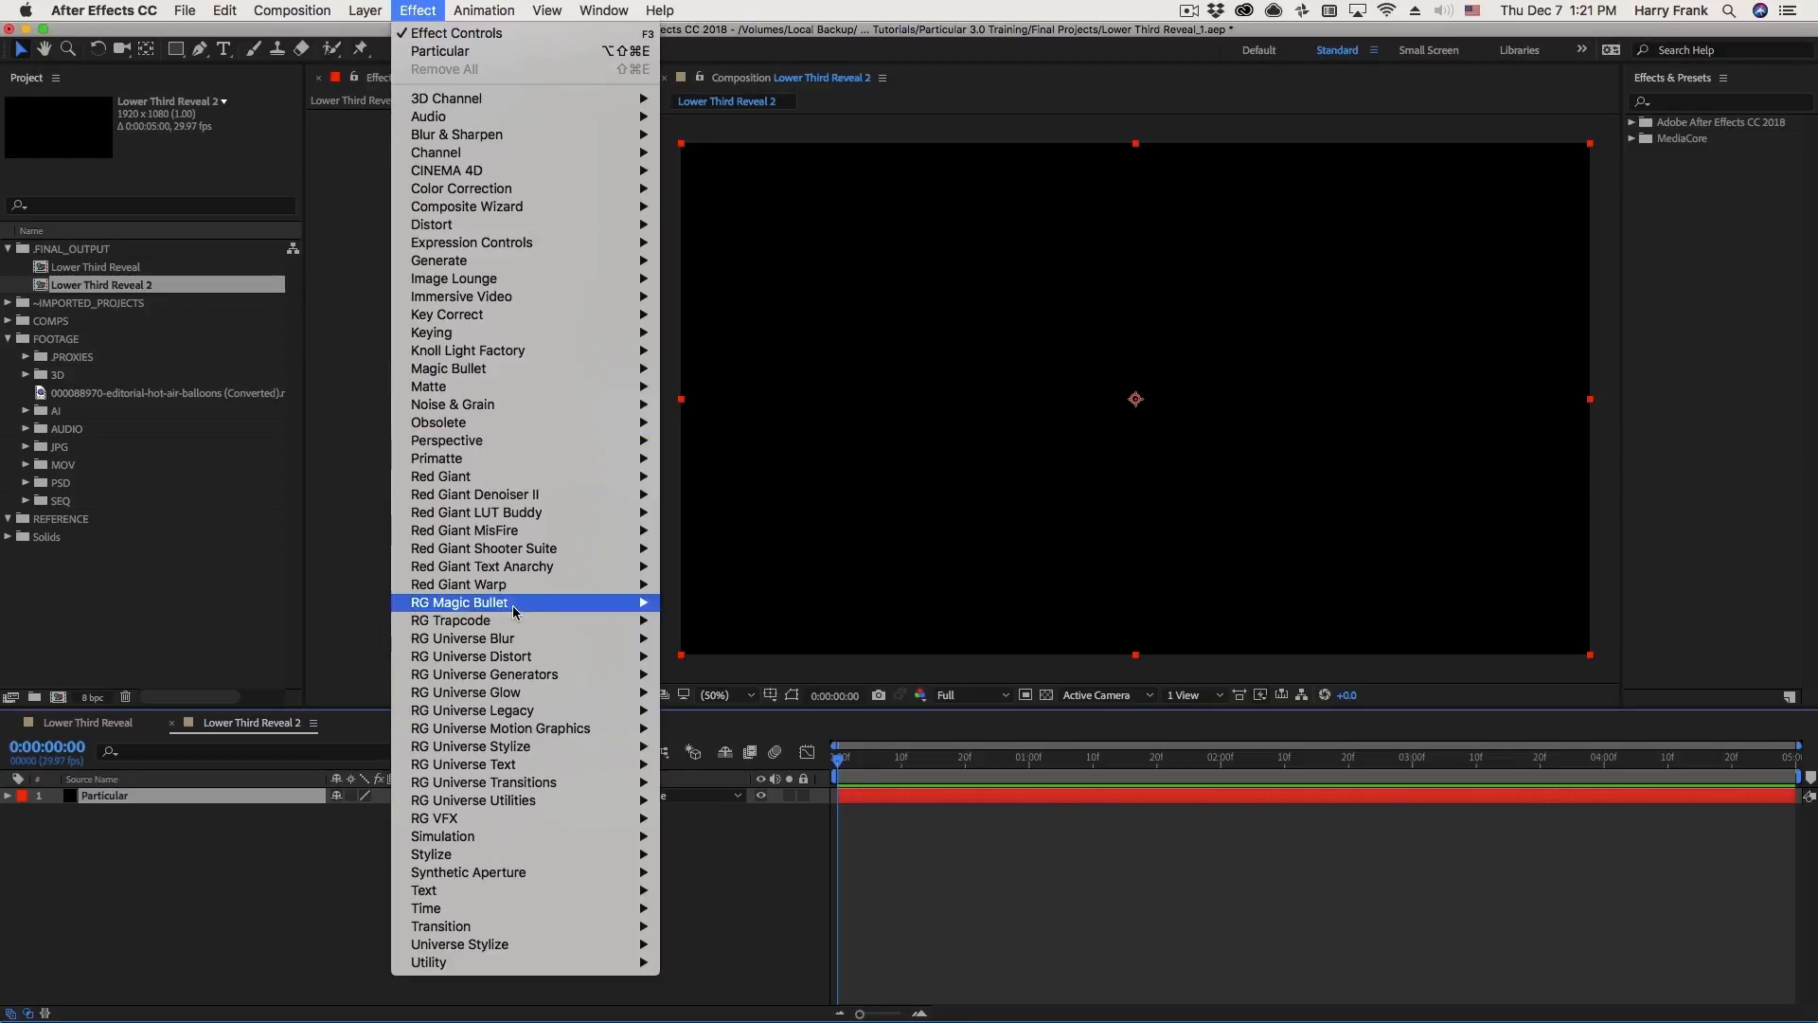
{"action": "mouse_move", "coordinate": [509, 620]}
{"action": "left_click", "coordinate": [729, 728]}
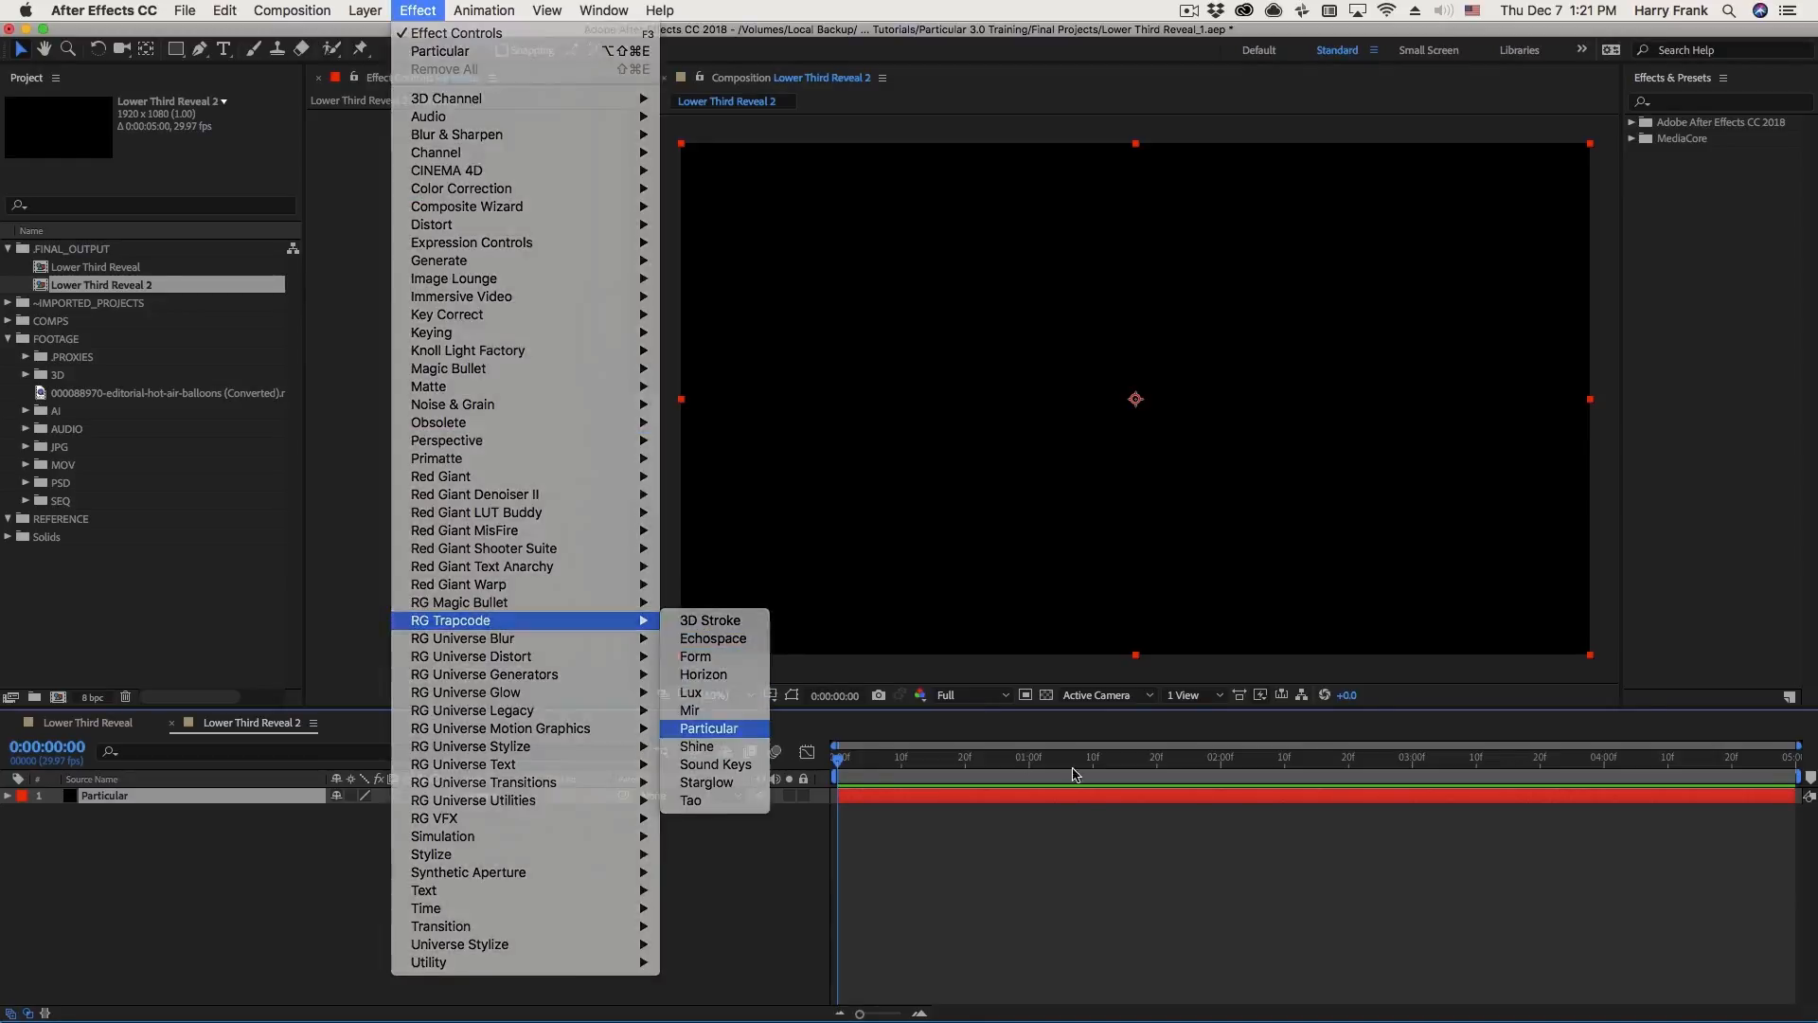
{"action": "left_click_drag", "start_coordinate": [915, 763], "coordinate": [1290, 758]}
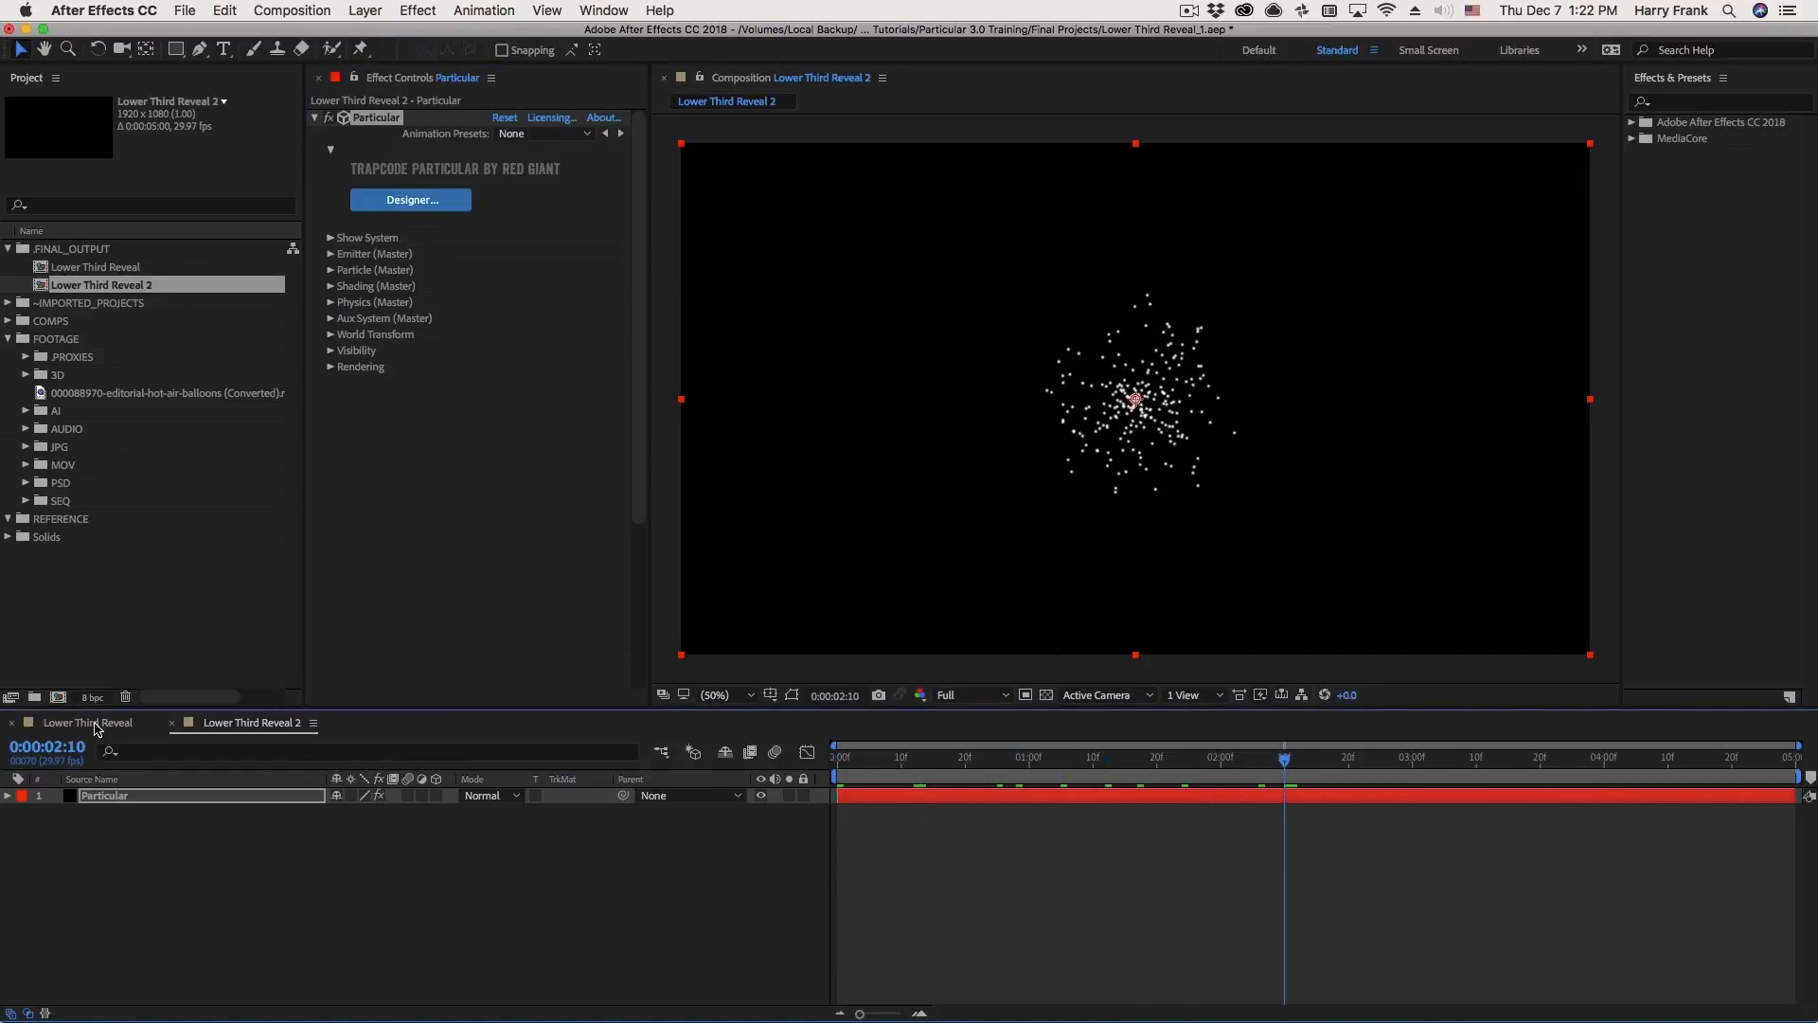
- Copy the Lower Third Text layer from Lower Third Reveal into Lower Third Reveal 2 and preview its wipe-on
{"action": "left_click", "coordinate": [95, 726]}
{"action": "left_click", "coordinate": [142, 864]}
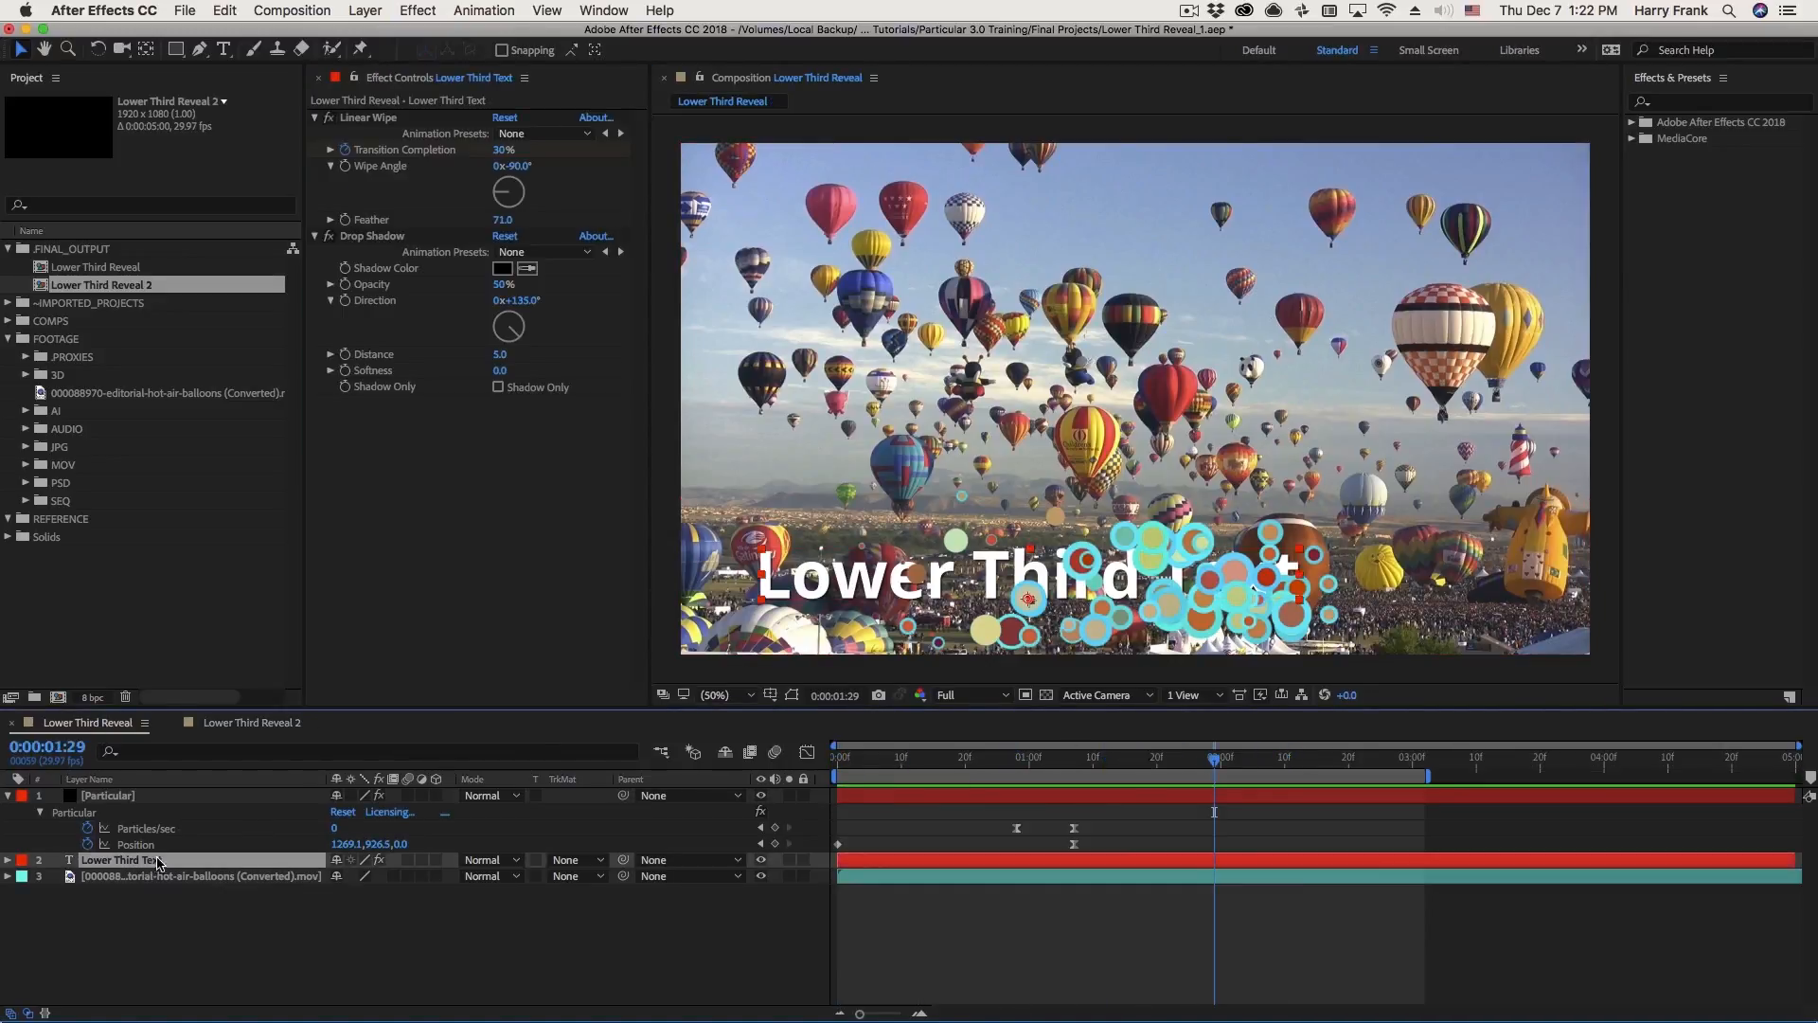
{"action": "left_click", "coordinate": [258, 726]}
{"action": "key", "text": "super+v"}
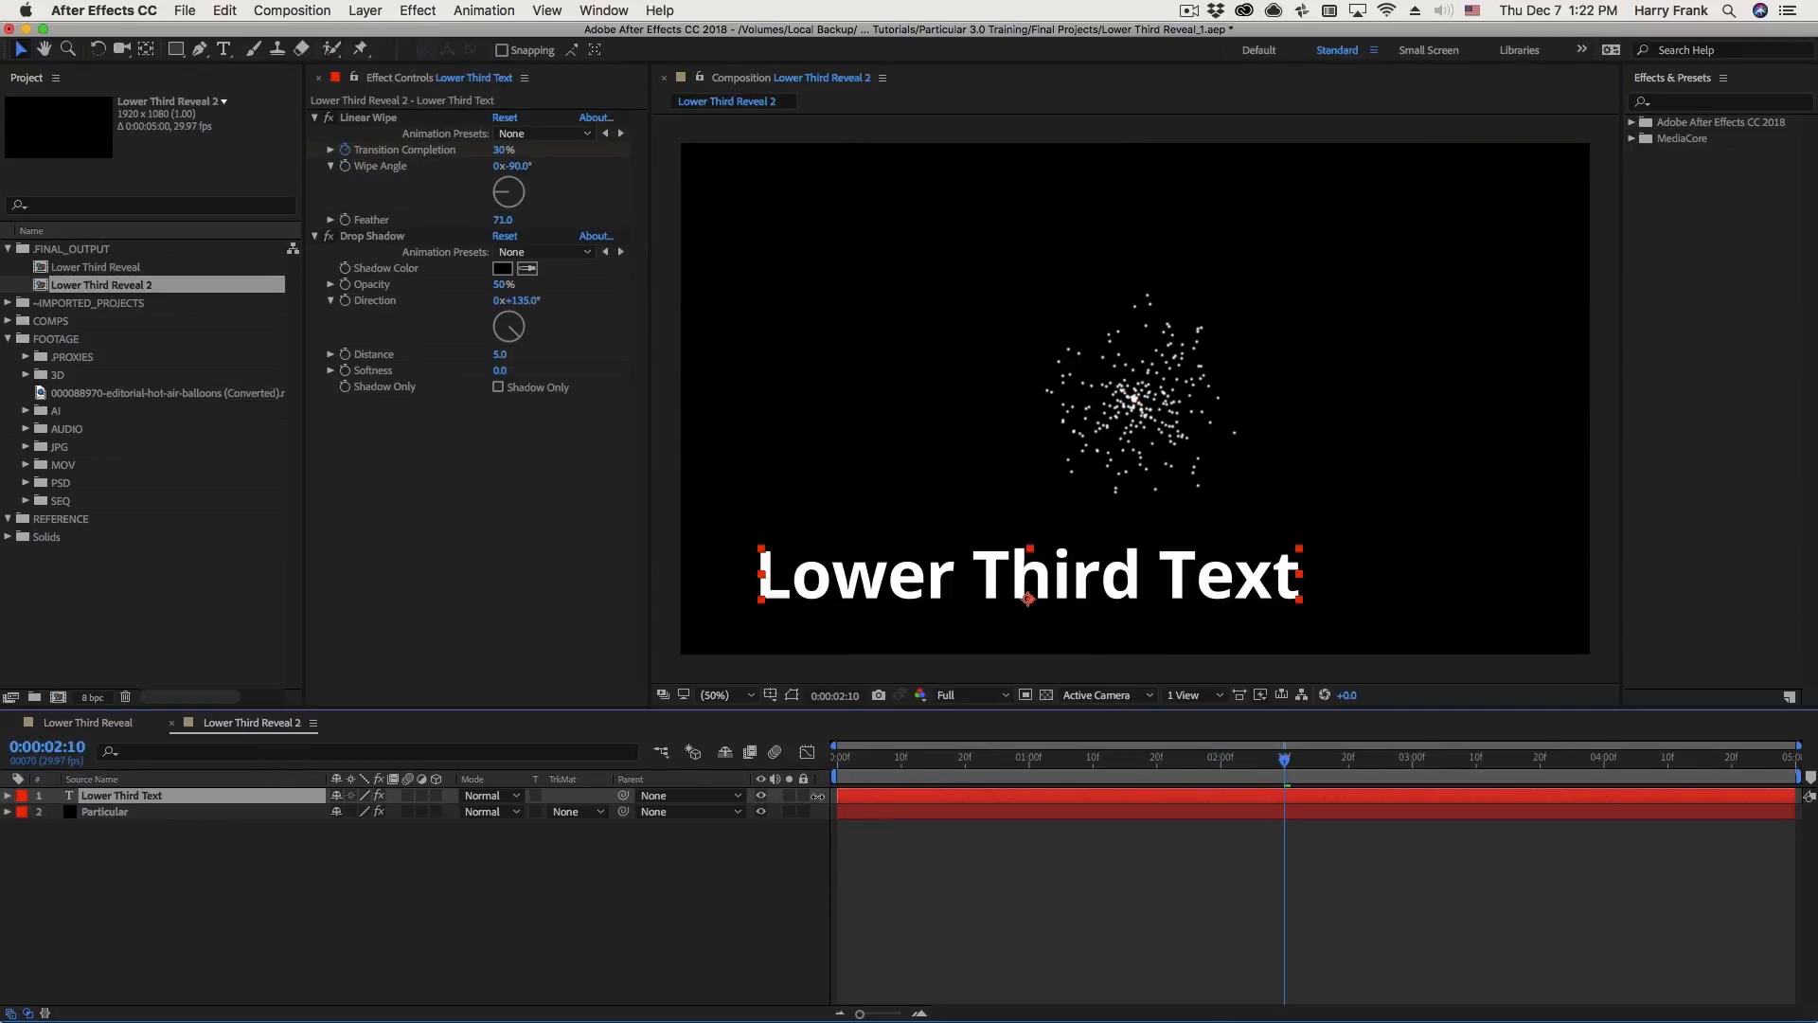
{"action": "left_click_drag", "start_coordinate": [833, 759], "coordinate": [971, 763]}
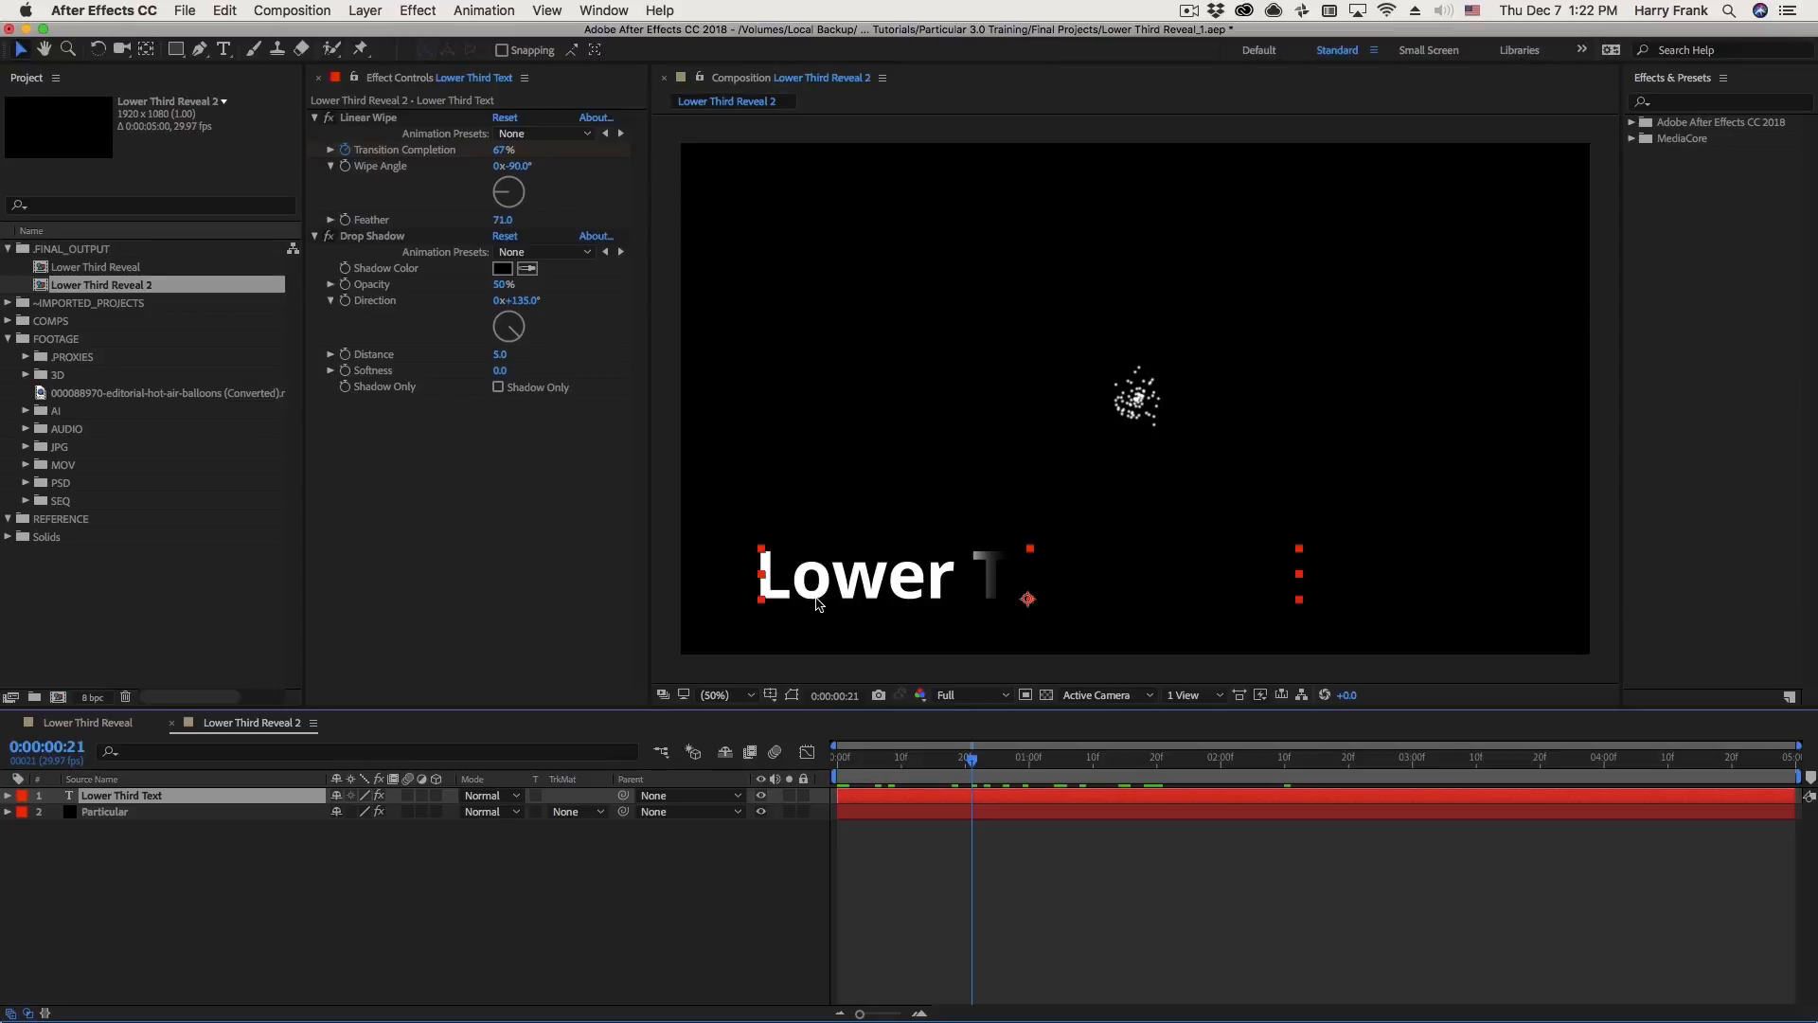
{"action": "left_click_drag", "start_coordinate": [890, 767], "coordinate": [1208, 769]}
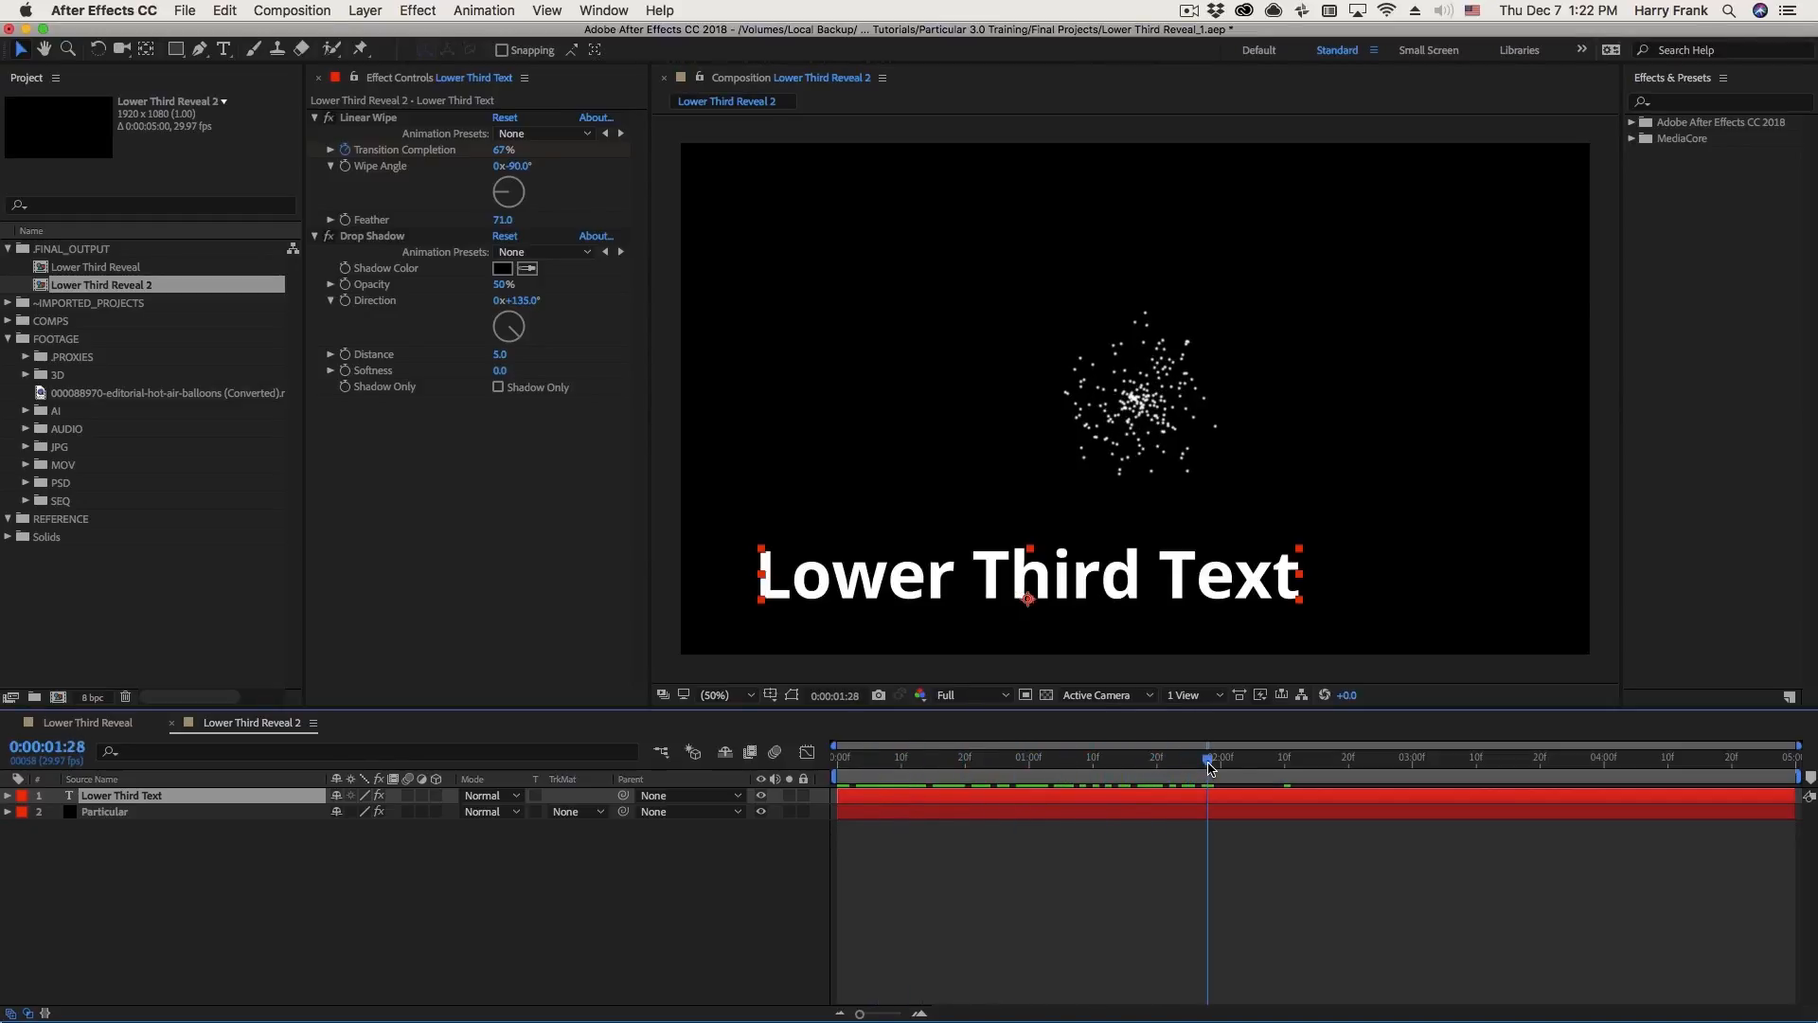
- At 0:00:01:10, place Particular's emitter at the right end of the text, at 1300, 918, and add a position keyframe
{"action": "left_click", "coordinate": [1048, 629]}
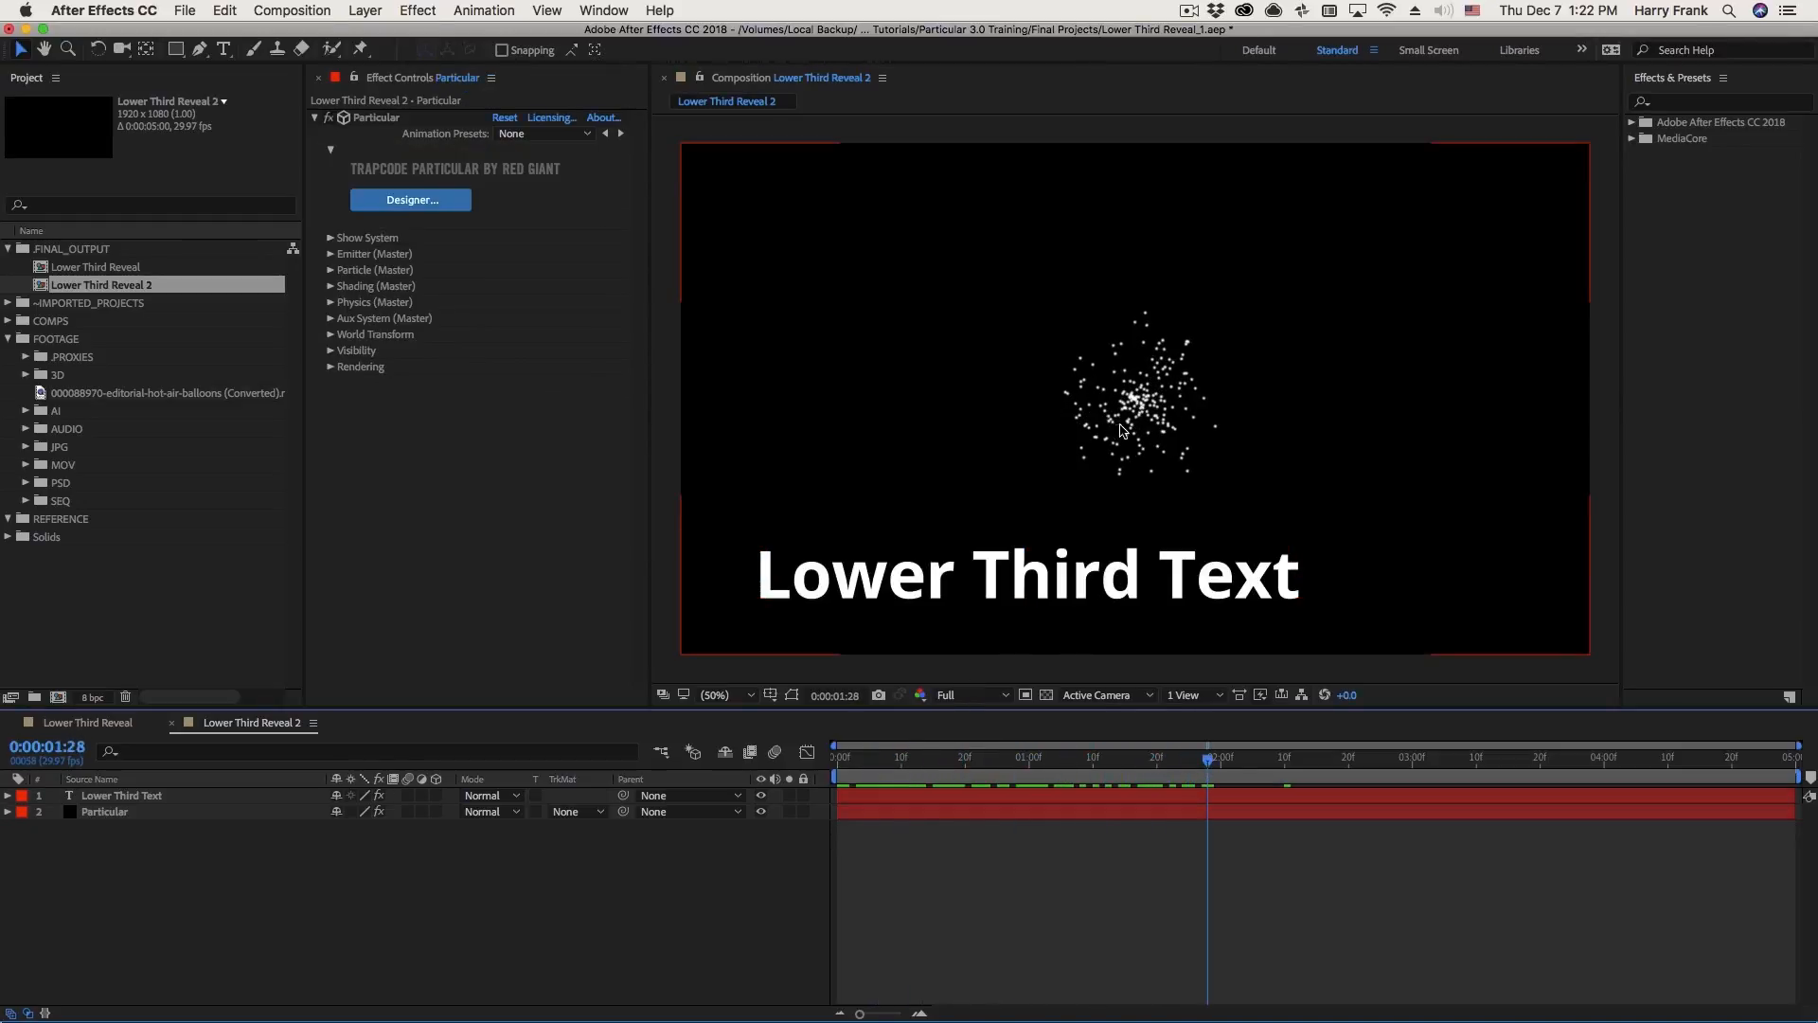
{"action": "left_click", "coordinate": [986, 586]}
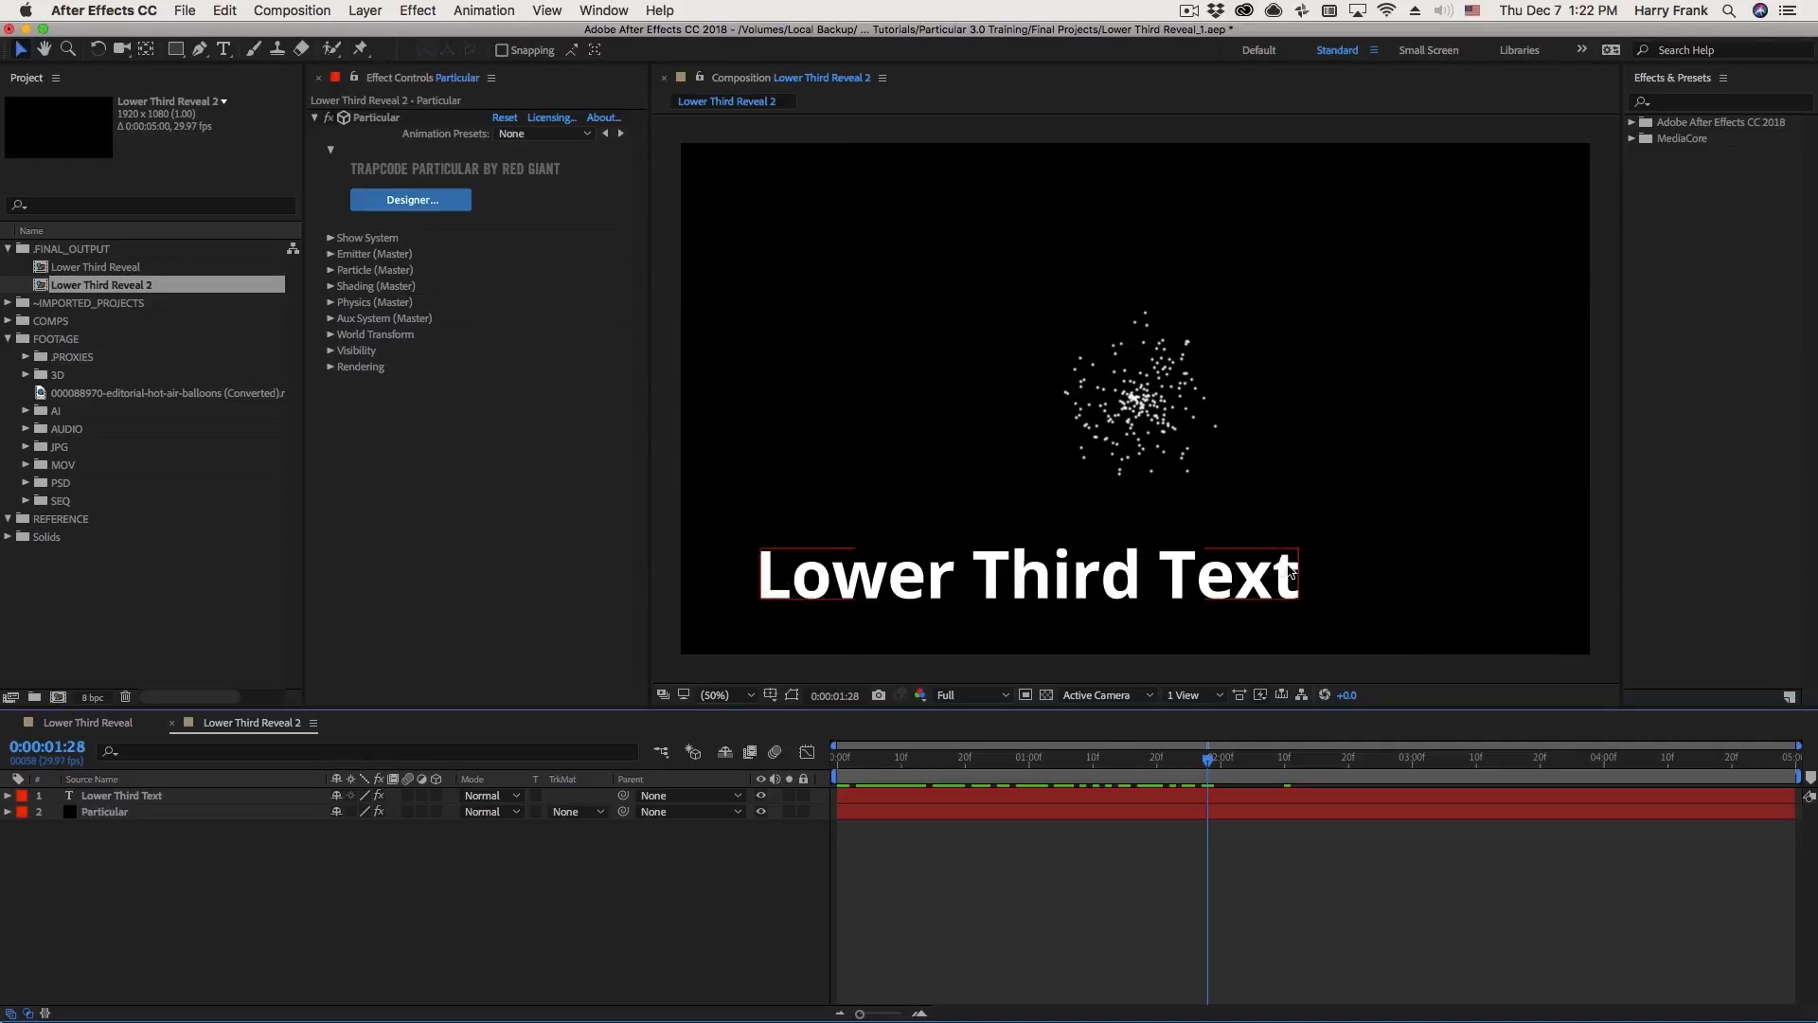
{"action": "left_click_drag", "start_coordinate": [880, 763], "coordinate": [1096, 759]}
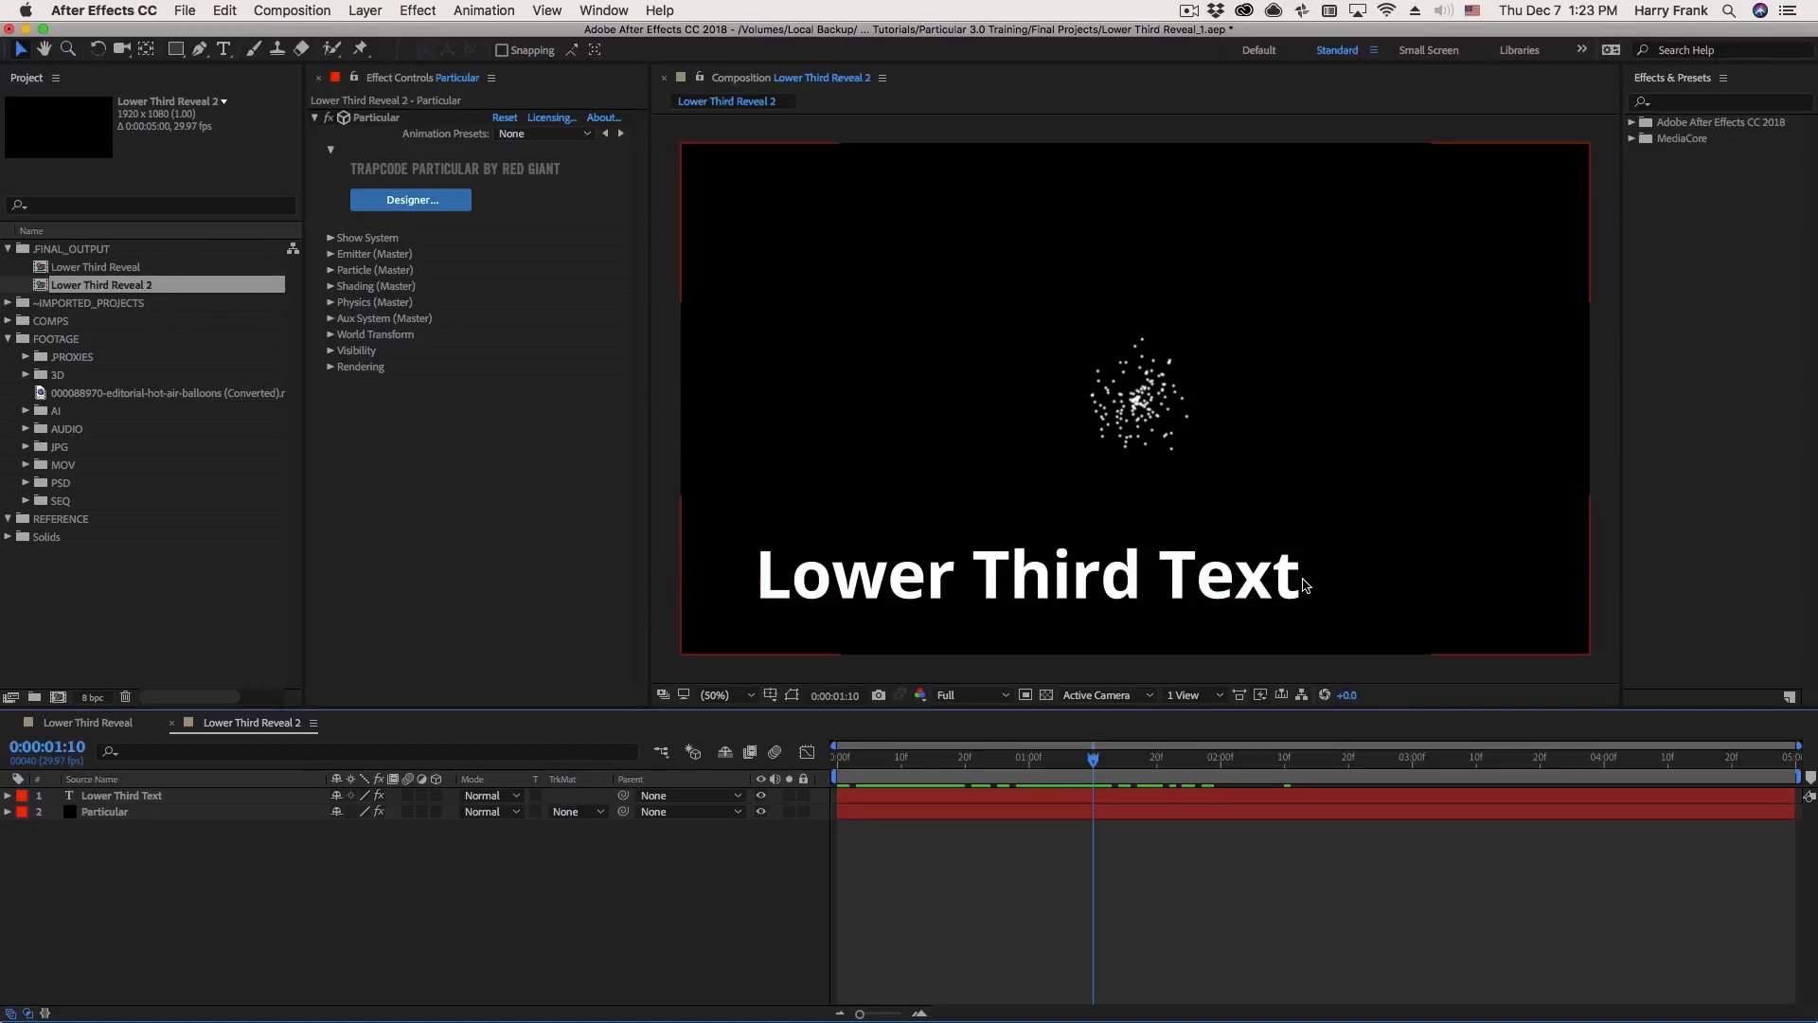
{"action": "left_click", "coordinate": [332, 254]}
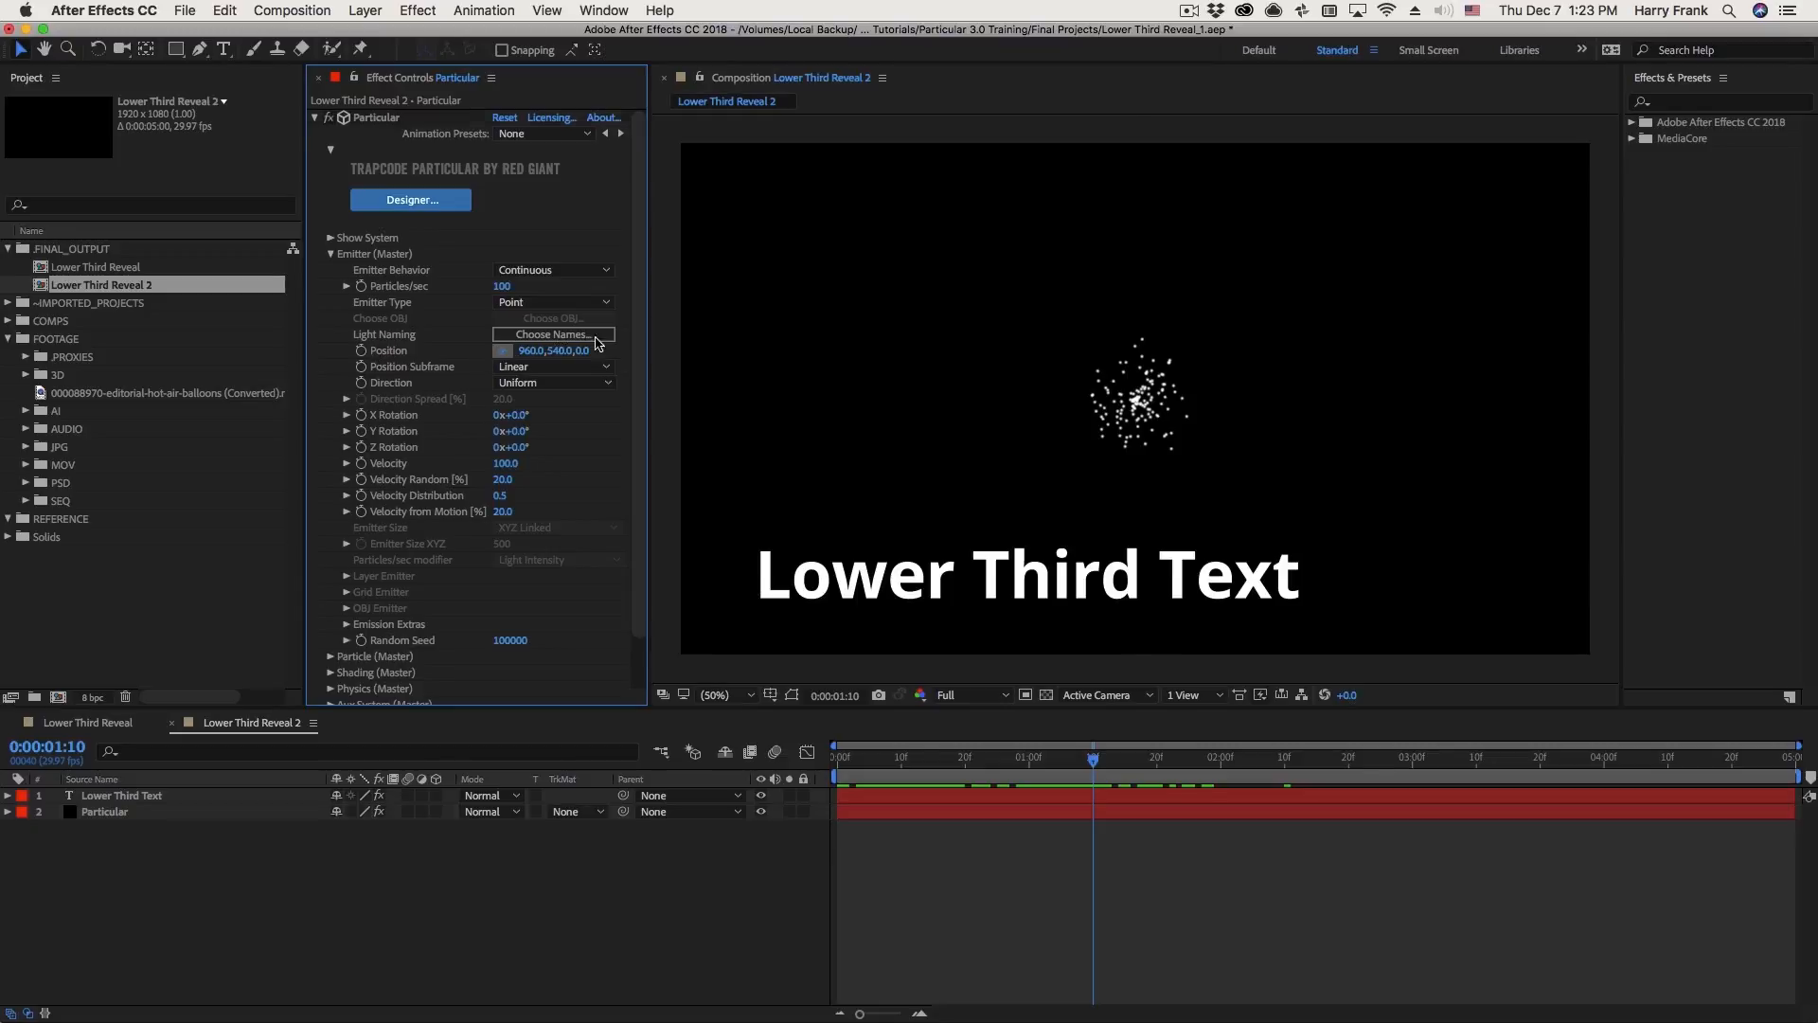
{"action": "left_click", "coordinate": [502, 350]}
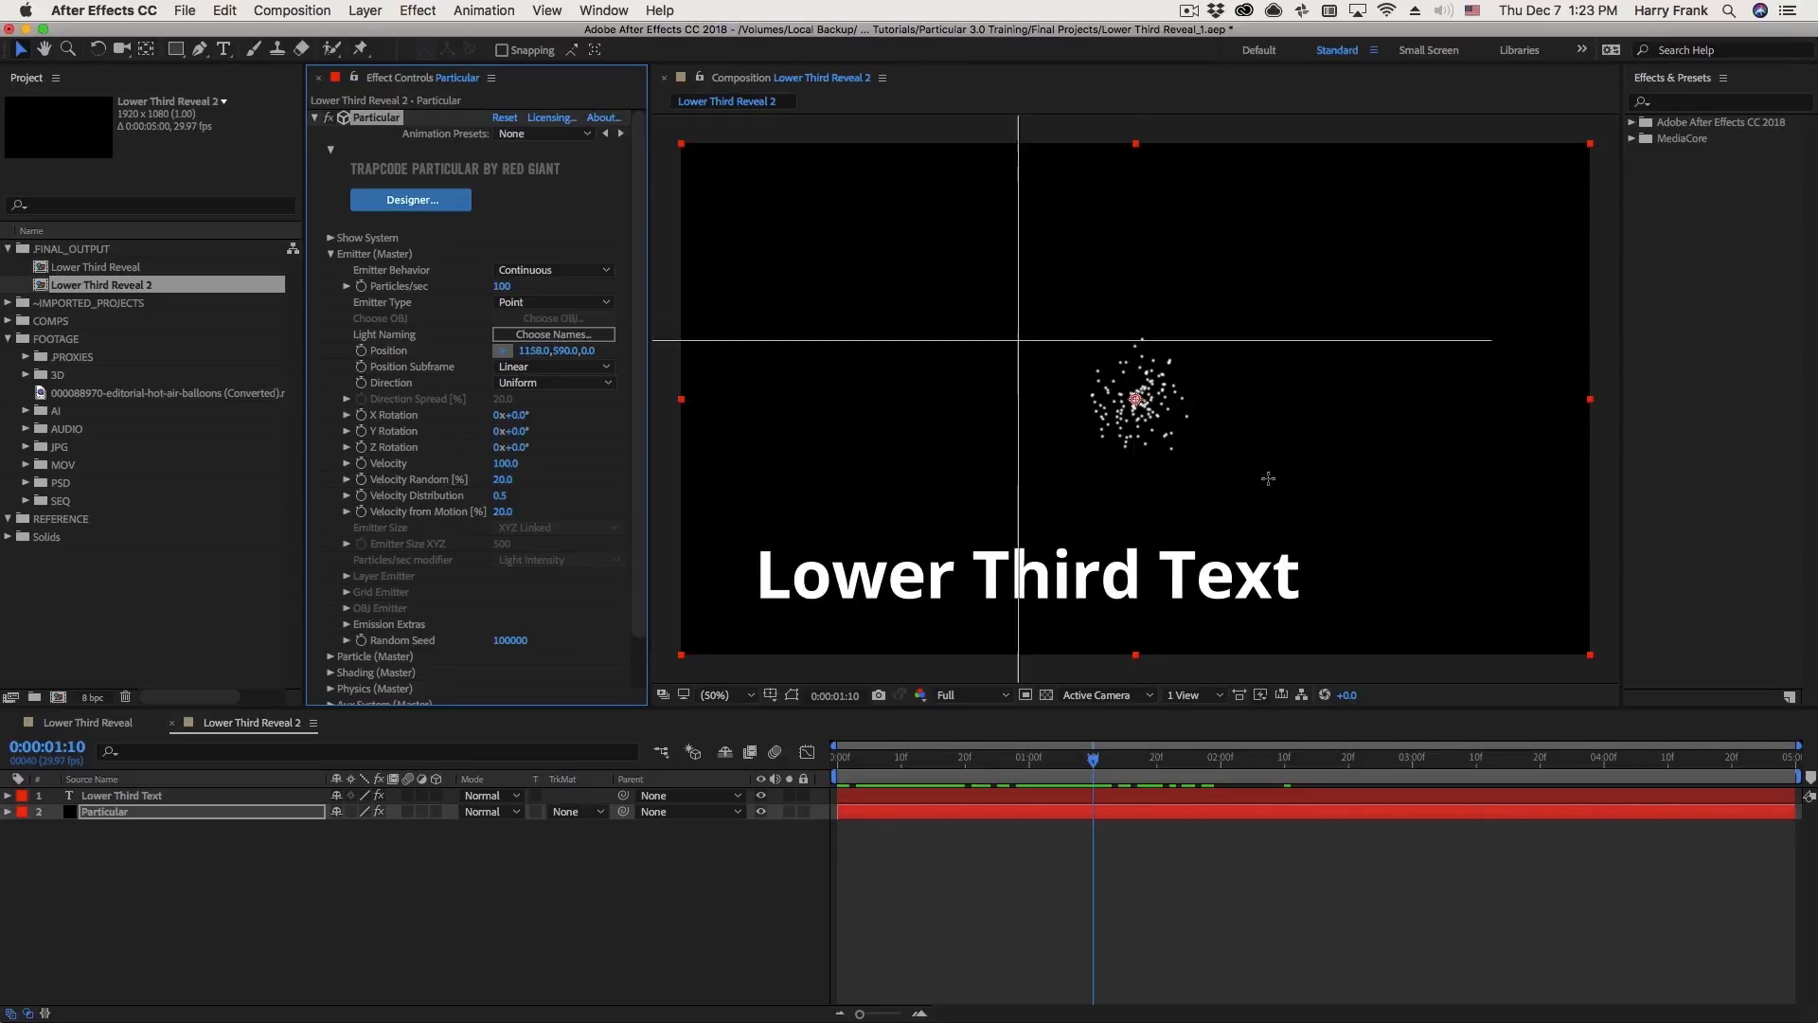
{"action": "left_click", "coordinate": [1297, 580]}
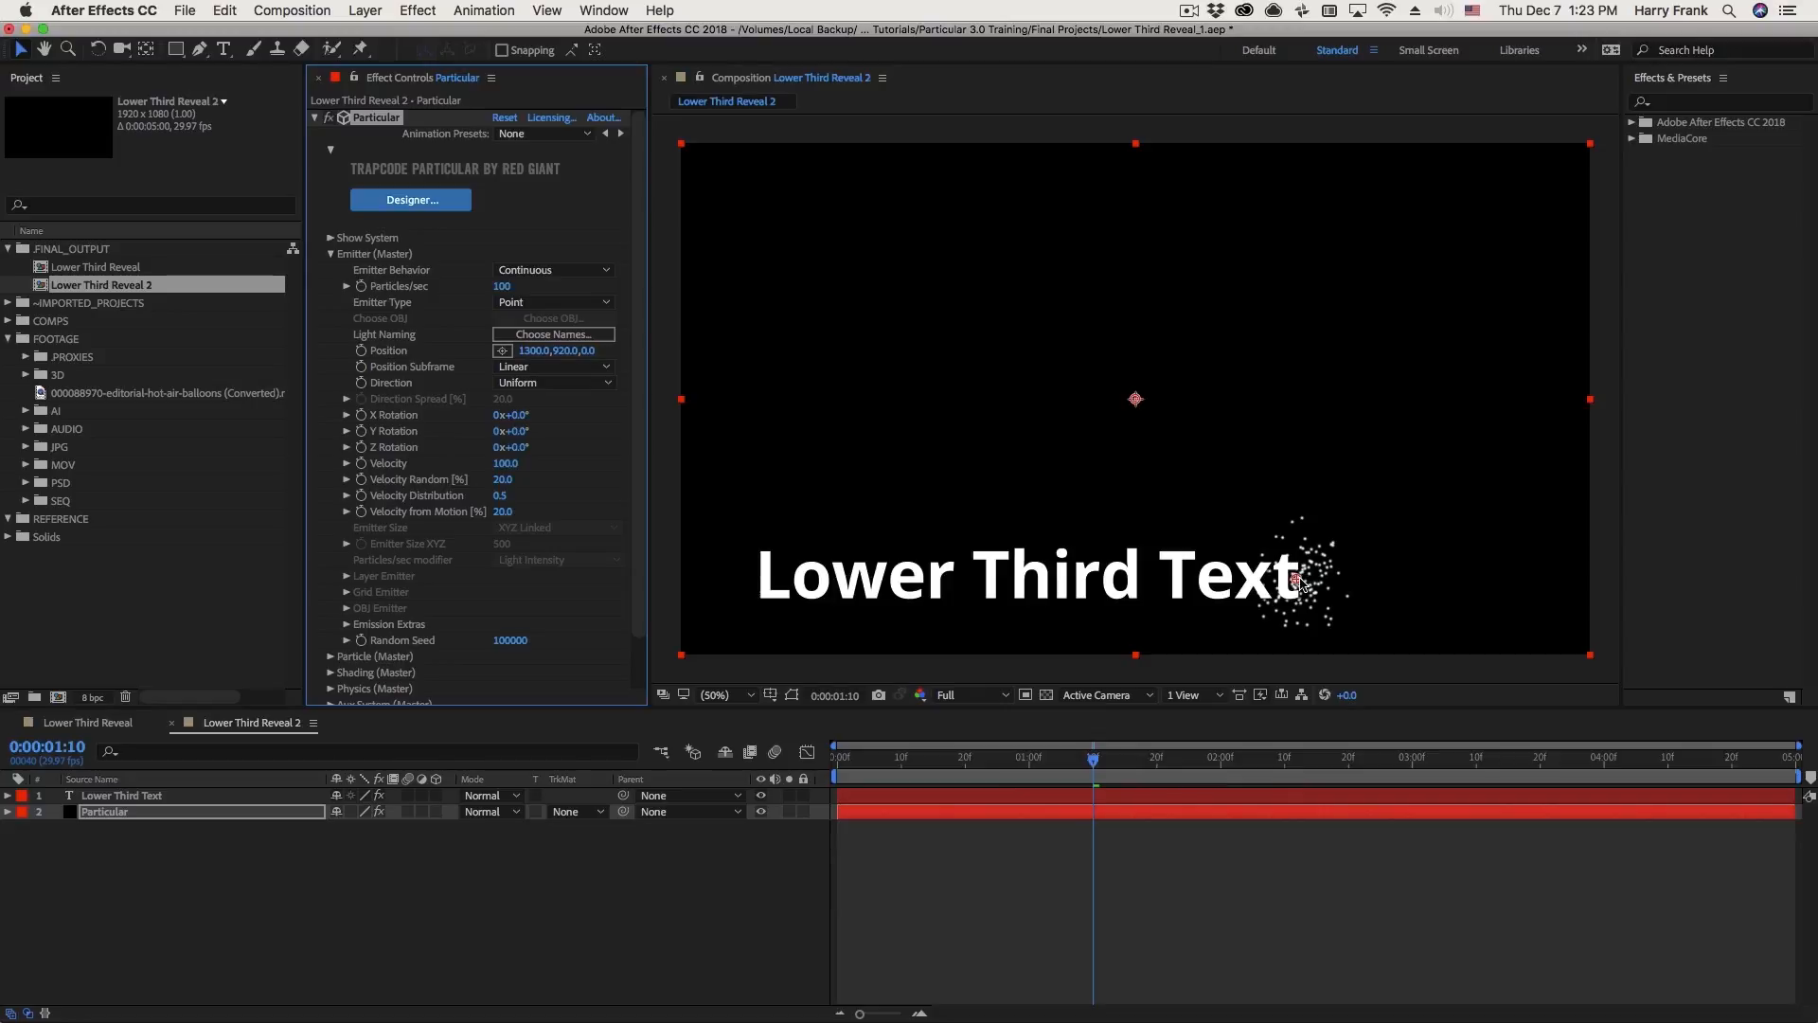
{"action": "left_click_drag", "start_coordinate": [1297, 577], "coordinate": [1296, 577]}
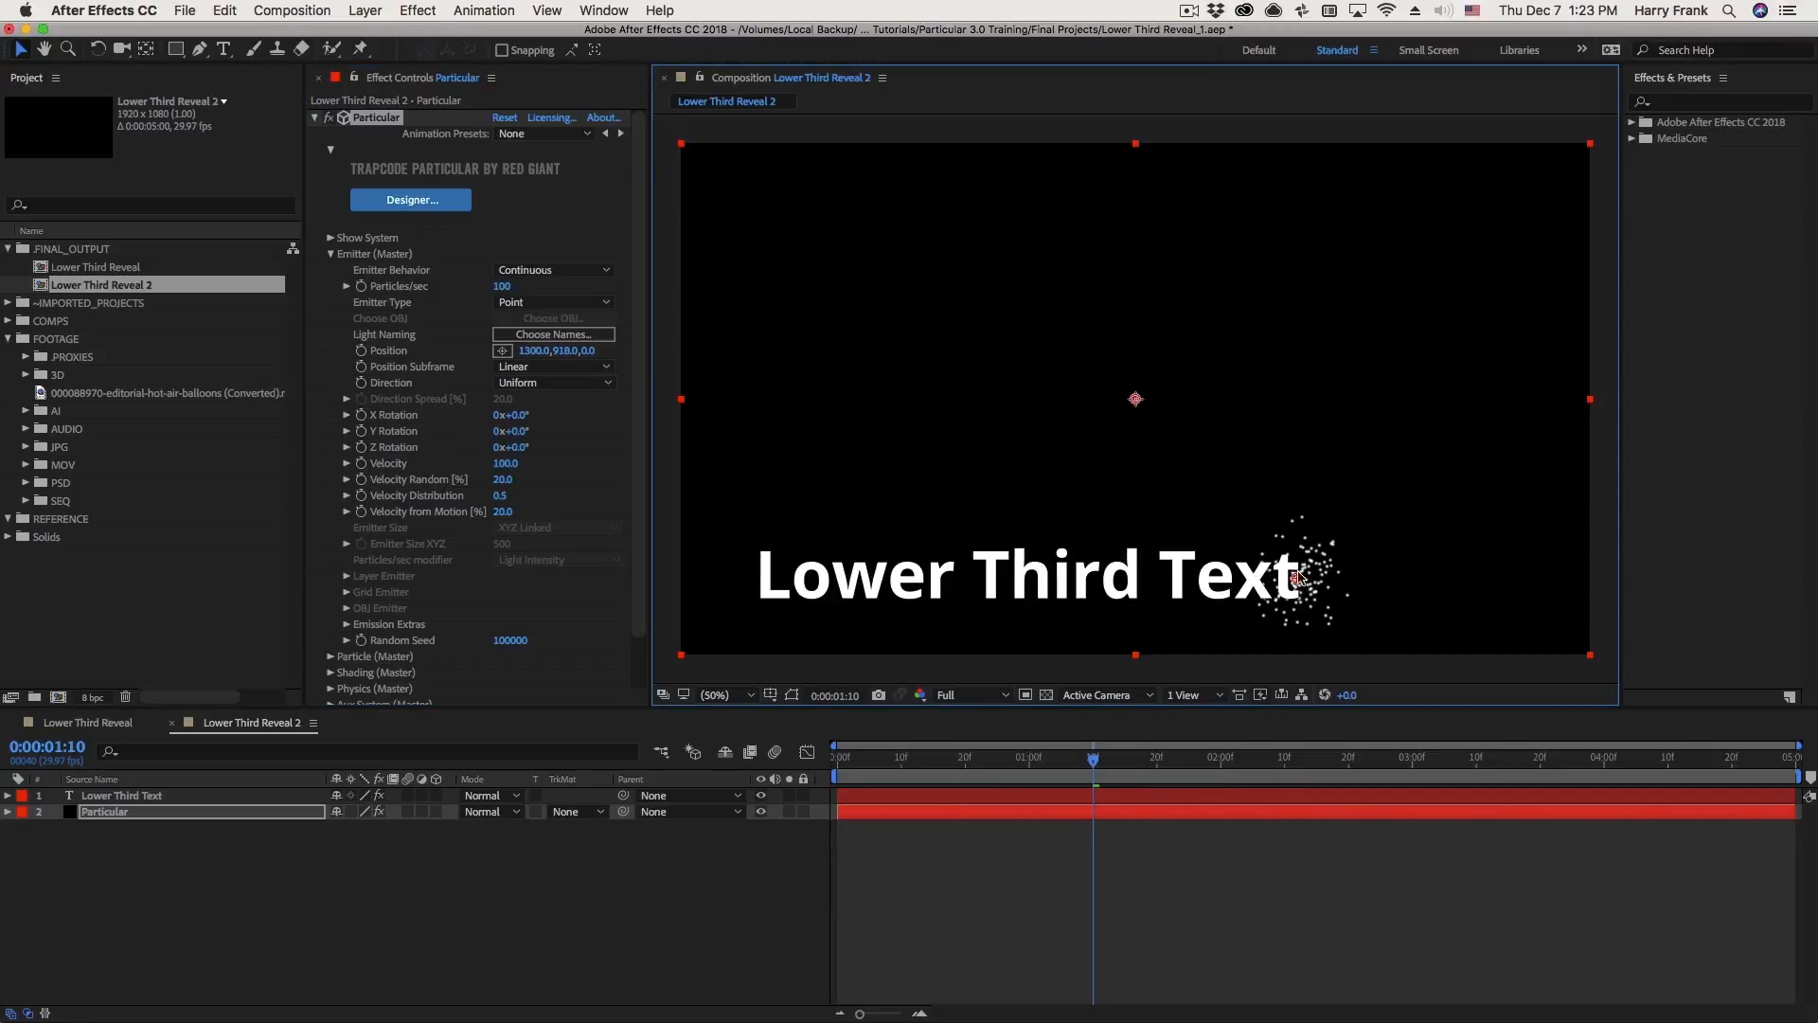
{"action": "left_click", "coordinate": [360, 350]}
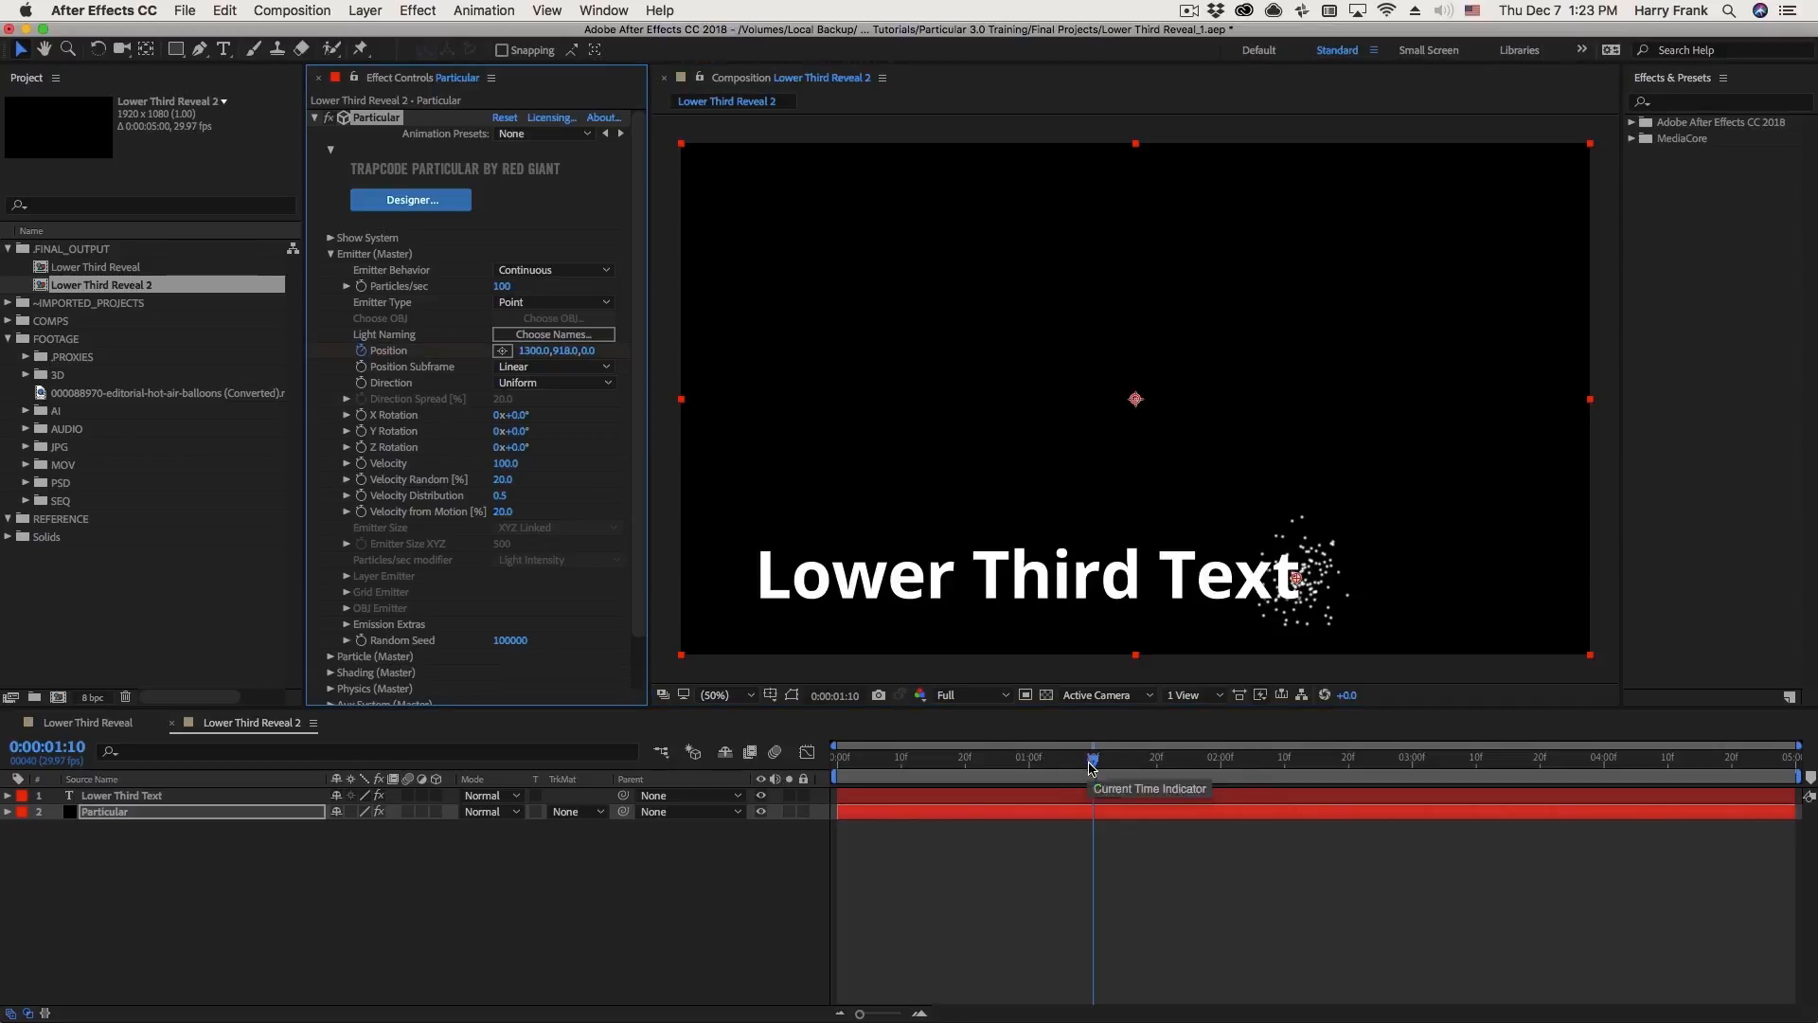
- At 0:00:00:00, lower the emitter's X position toward the beginning of the text to keyframe its starting point
{"action": "left_click_drag", "start_coordinate": [1091, 760], "coordinate": [769, 782]}
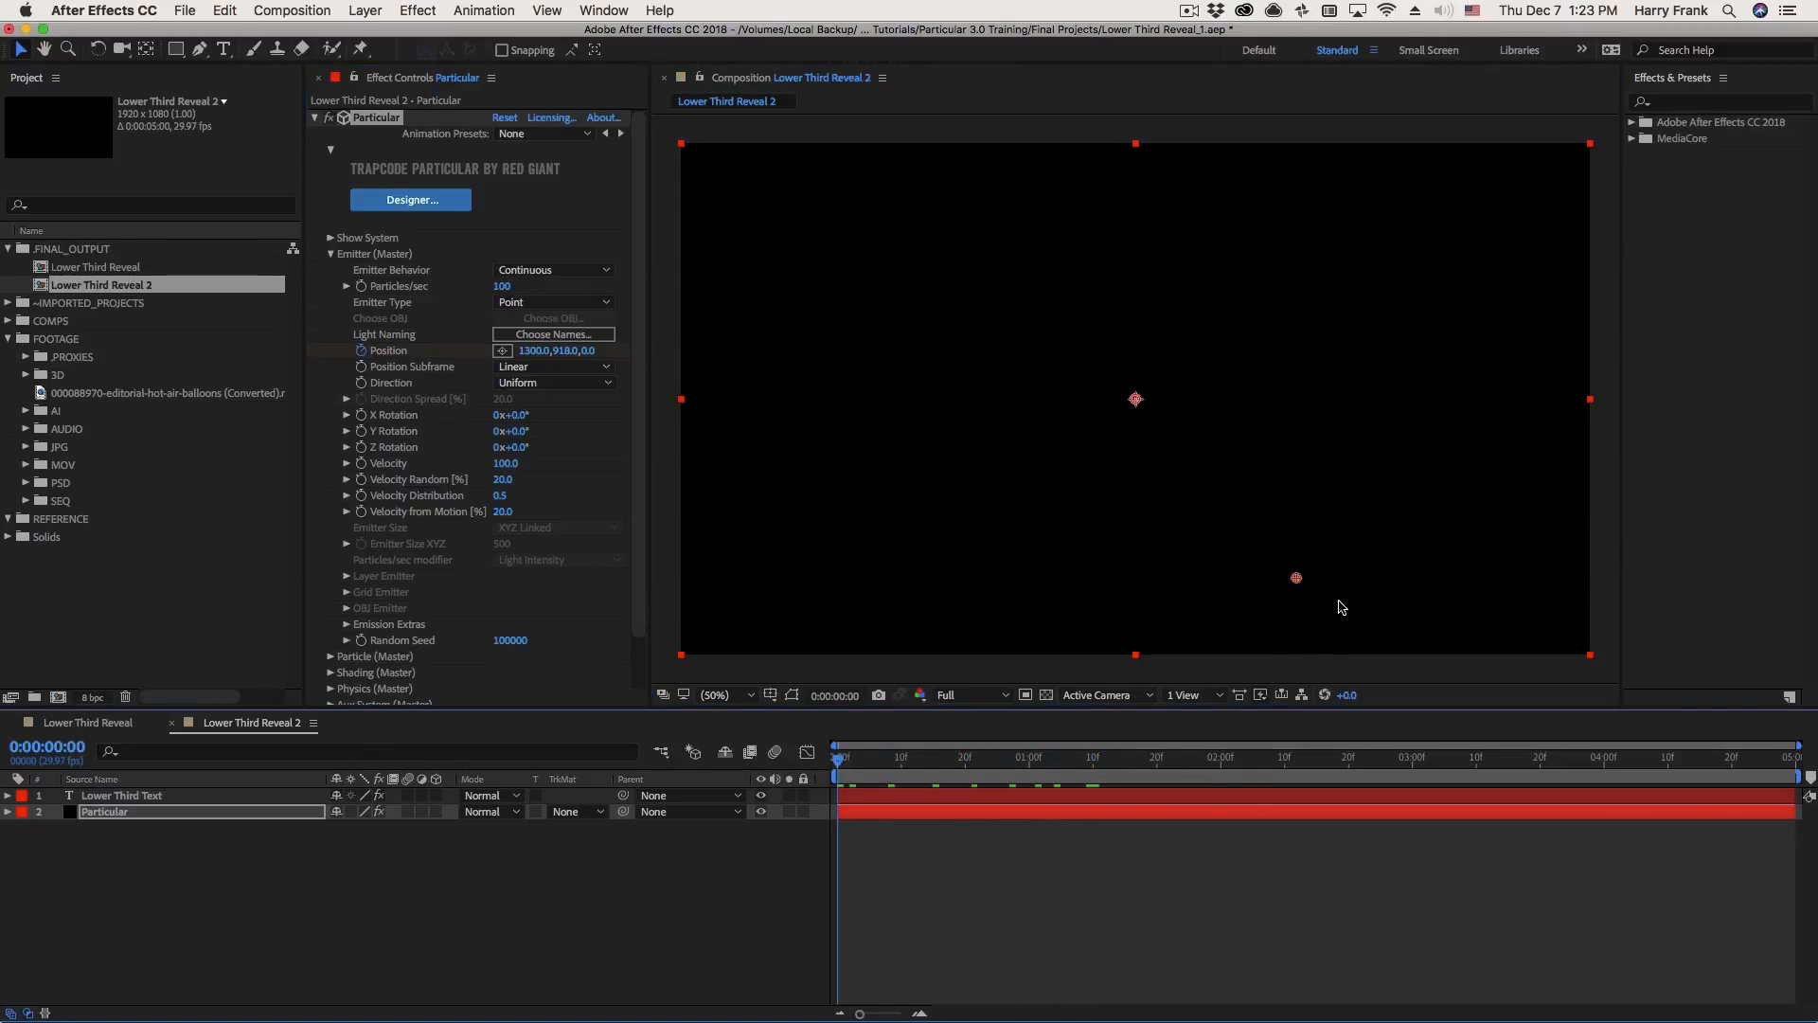
{"action": "key", "text": "space"}
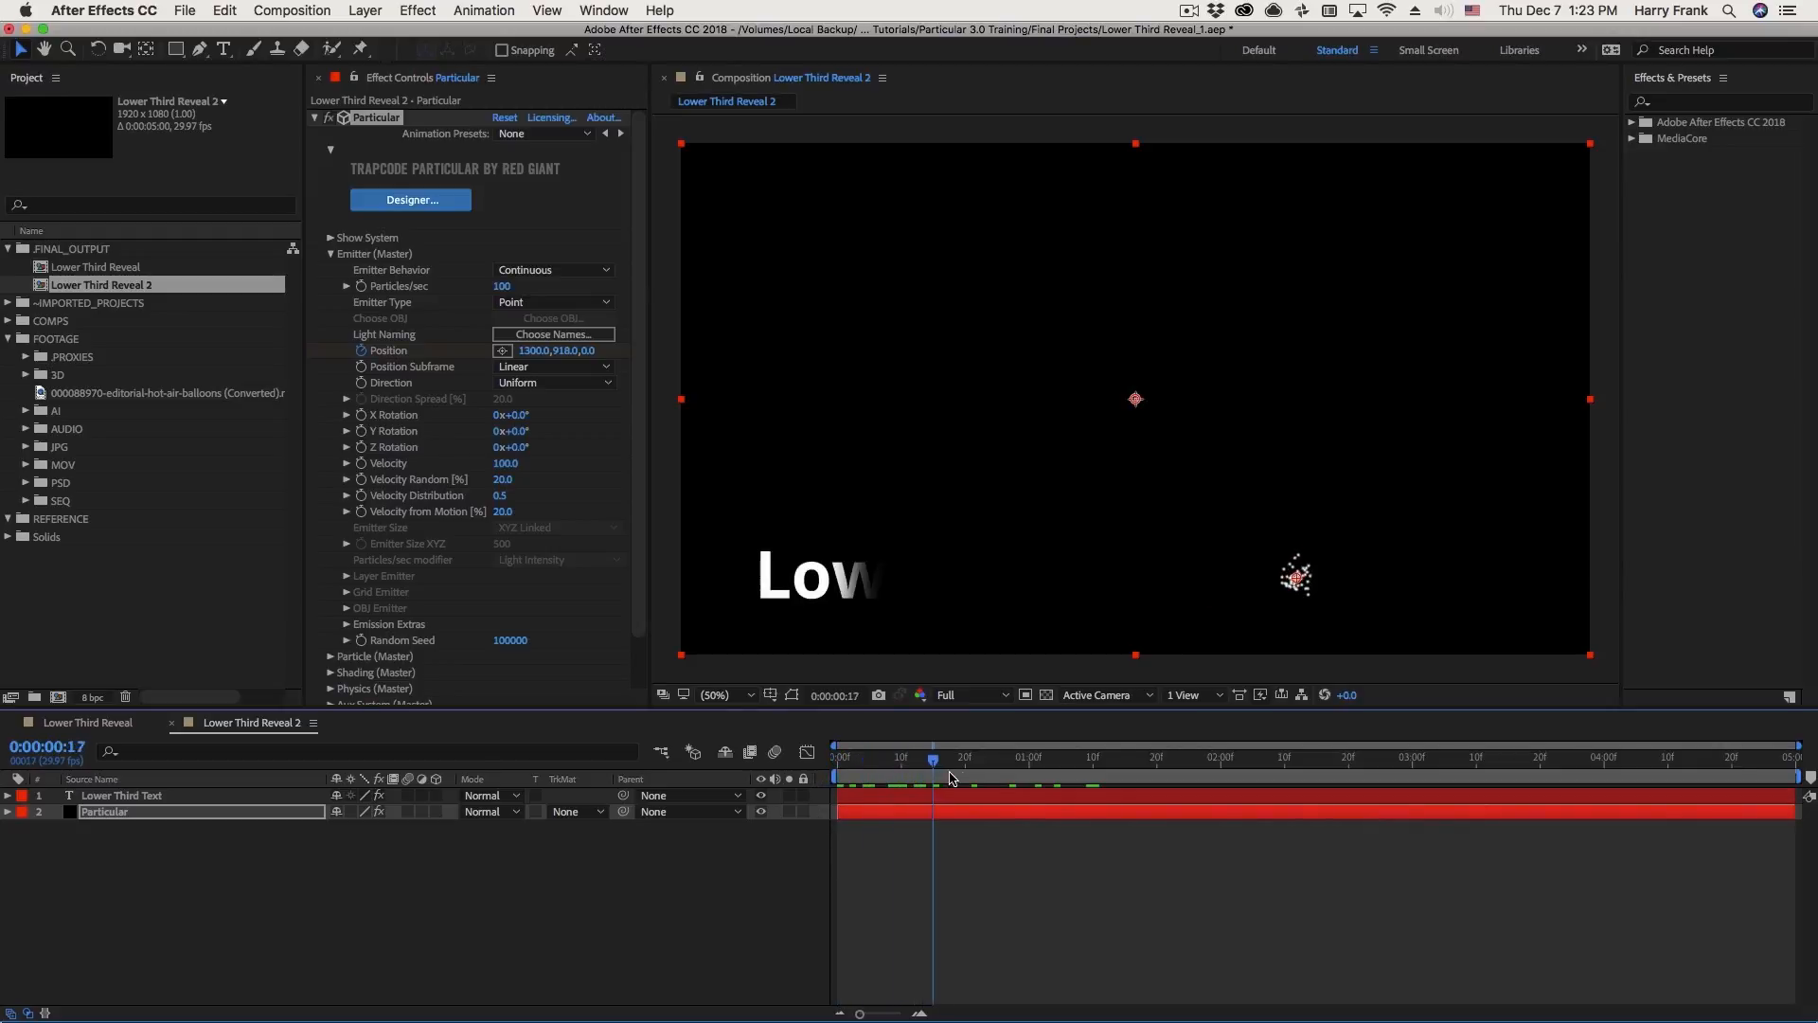
{"action": "left_click_drag", "start_coordinate": [958, 763], "coordinate": [808, 782]}
{"action": "left_click", "coordinate": [1263, 578]}
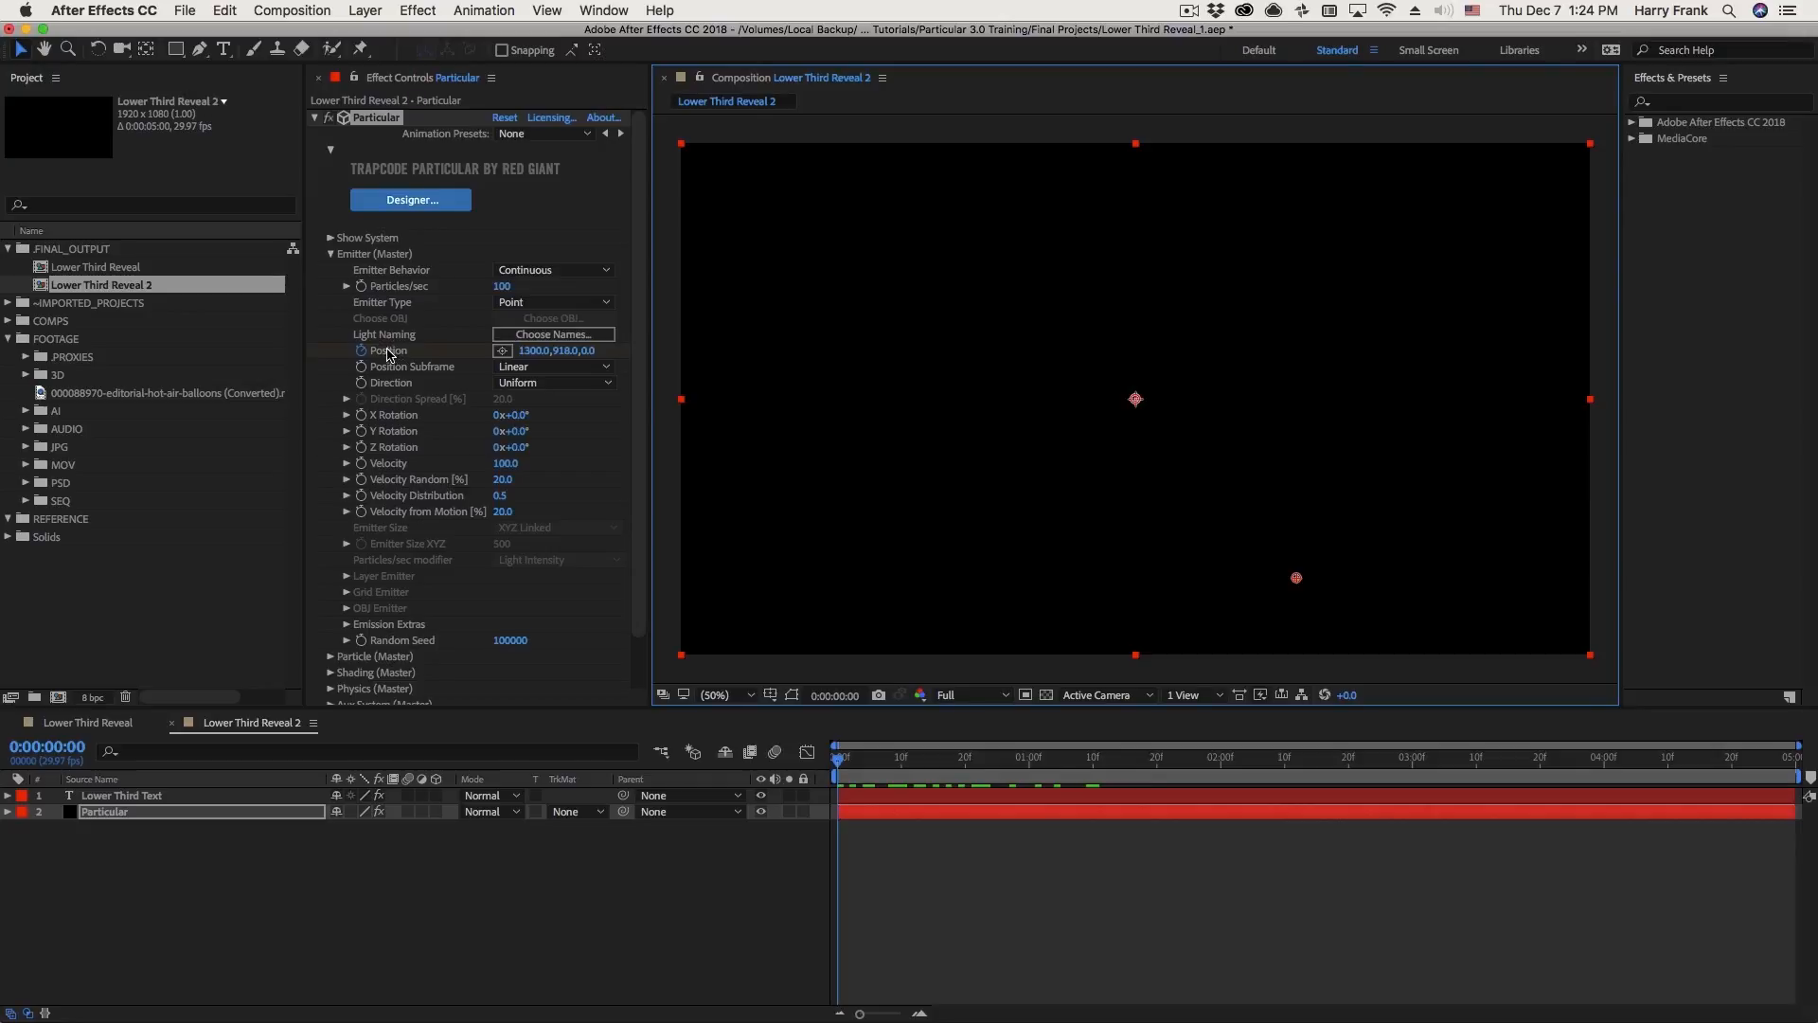
{"action": "left_click_drag", "start_coordinate": [534, 351], "coordinate": [152, 389]}
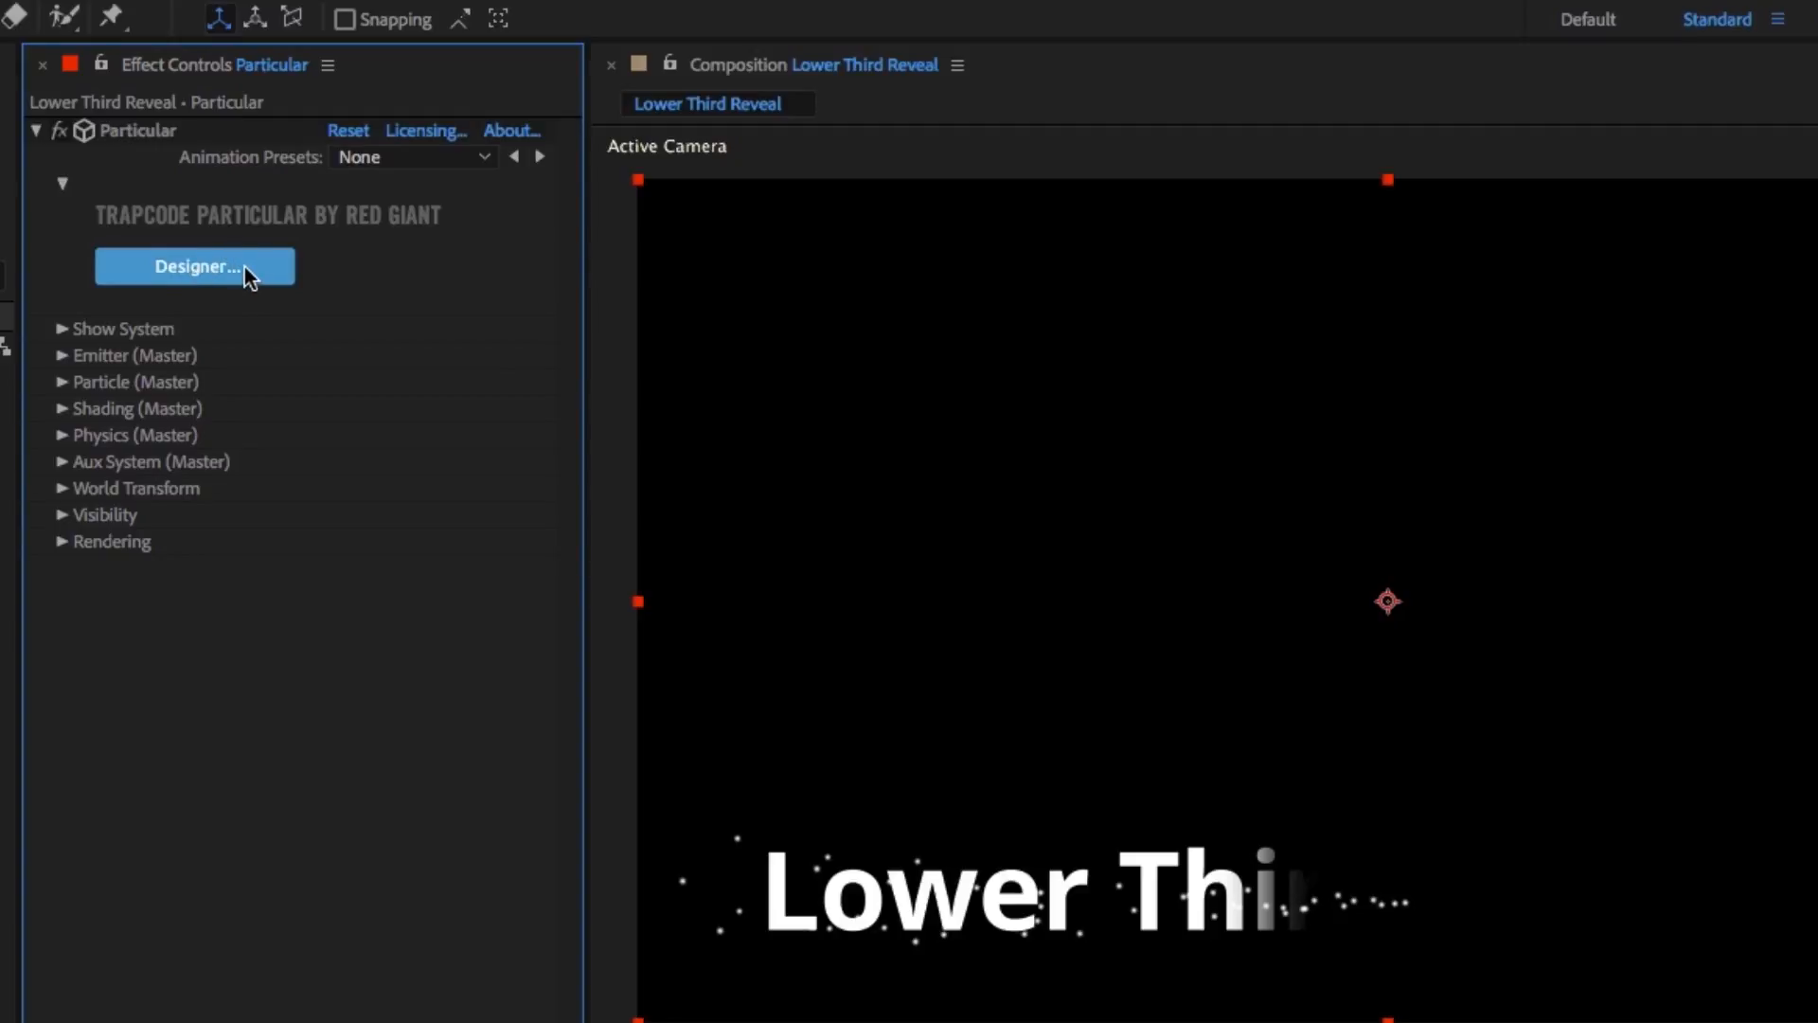
- Open Particular's Designer, preview the particles in motion and review the Emitter Type, Motion and Particle Type block settings
{"action": "left_click", "coordinate": [243, 267]}
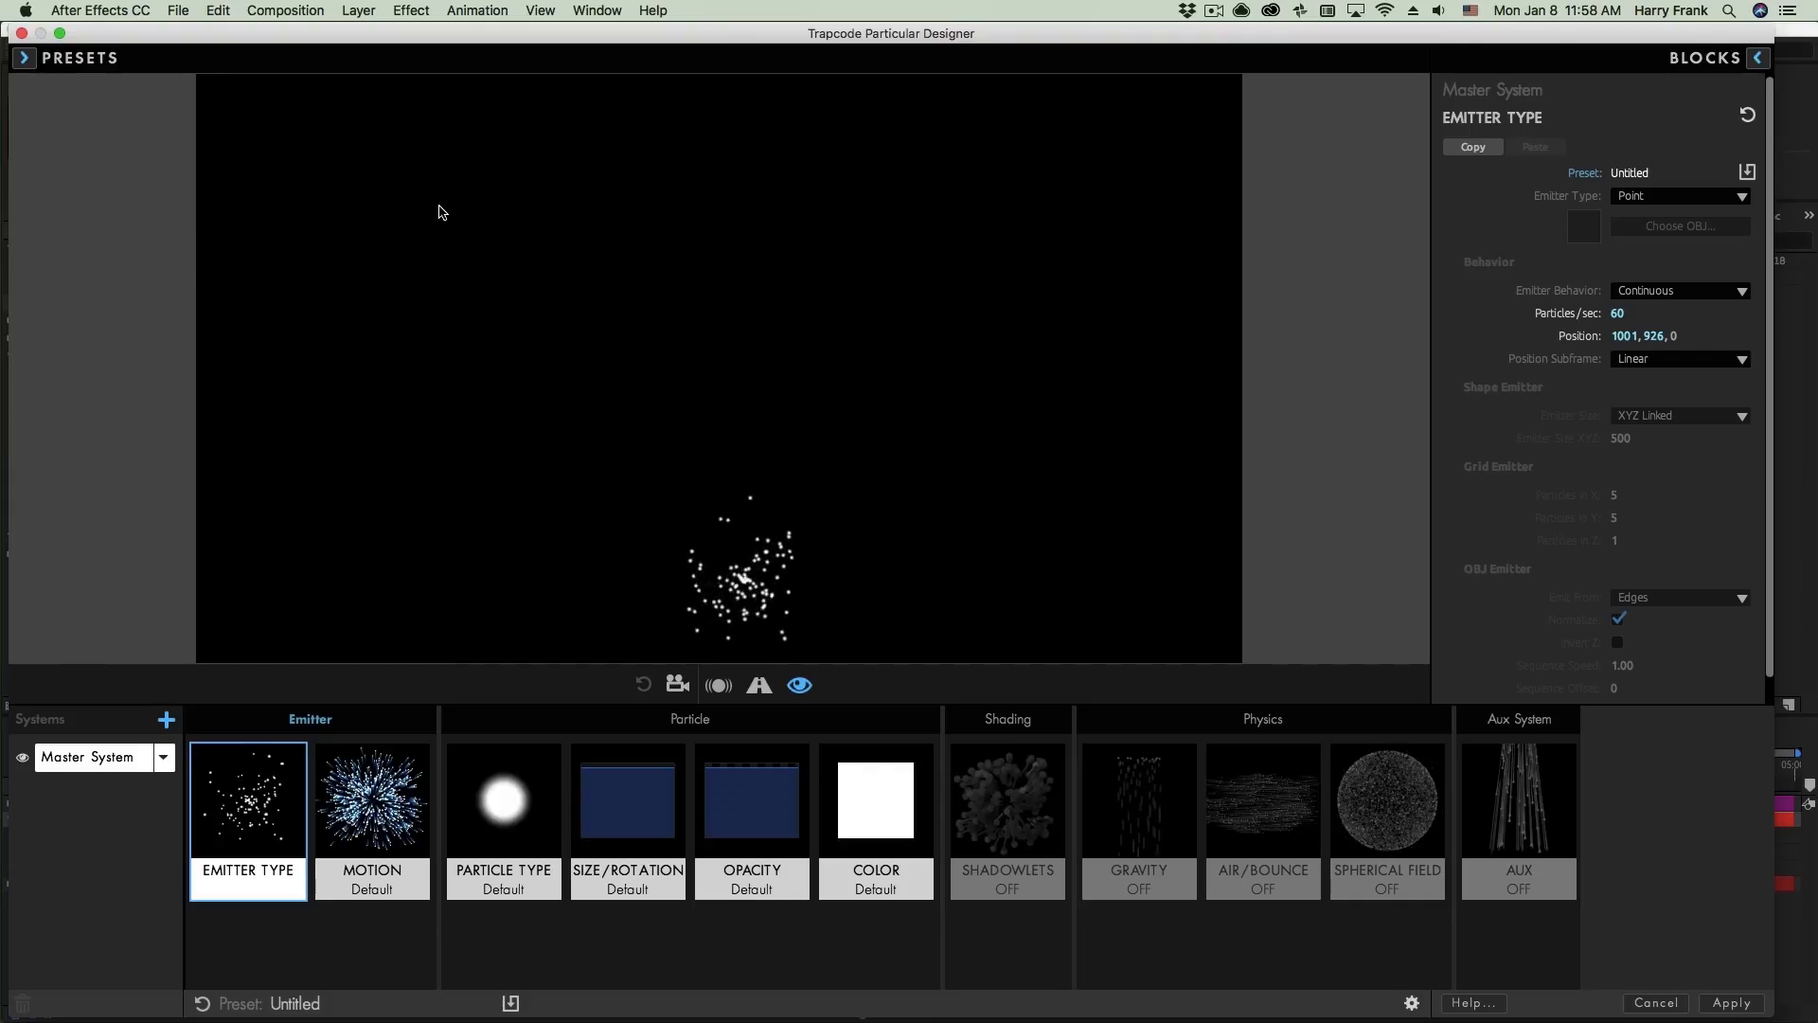
{"action": "mouse_move", "coordinate": [609, 203]}
{"action": "left_mouse_down"}
{"action": "mouse_move", "coordinate": [772, 318]}
{"action": "mouse_move", "coordinate": [573, 489]}
{"action": "mouse_move", "coordinate": [350, 357]}
{"action": "mouse_move", "coordinate": [539, 316]}
{"action": "mouse_move", "coordinate": [672, 422]}
{"action": "mouse_move", "coordinate": [936, 328]}
{"action": "mouse_move", "coordinate": [862, 224]}
{"action": "mouse_move", "coordinate": [728, 382]}
{"action": "mouse_move", "coordinate": [650, 426]}
{"action": "left_mouse_up"}
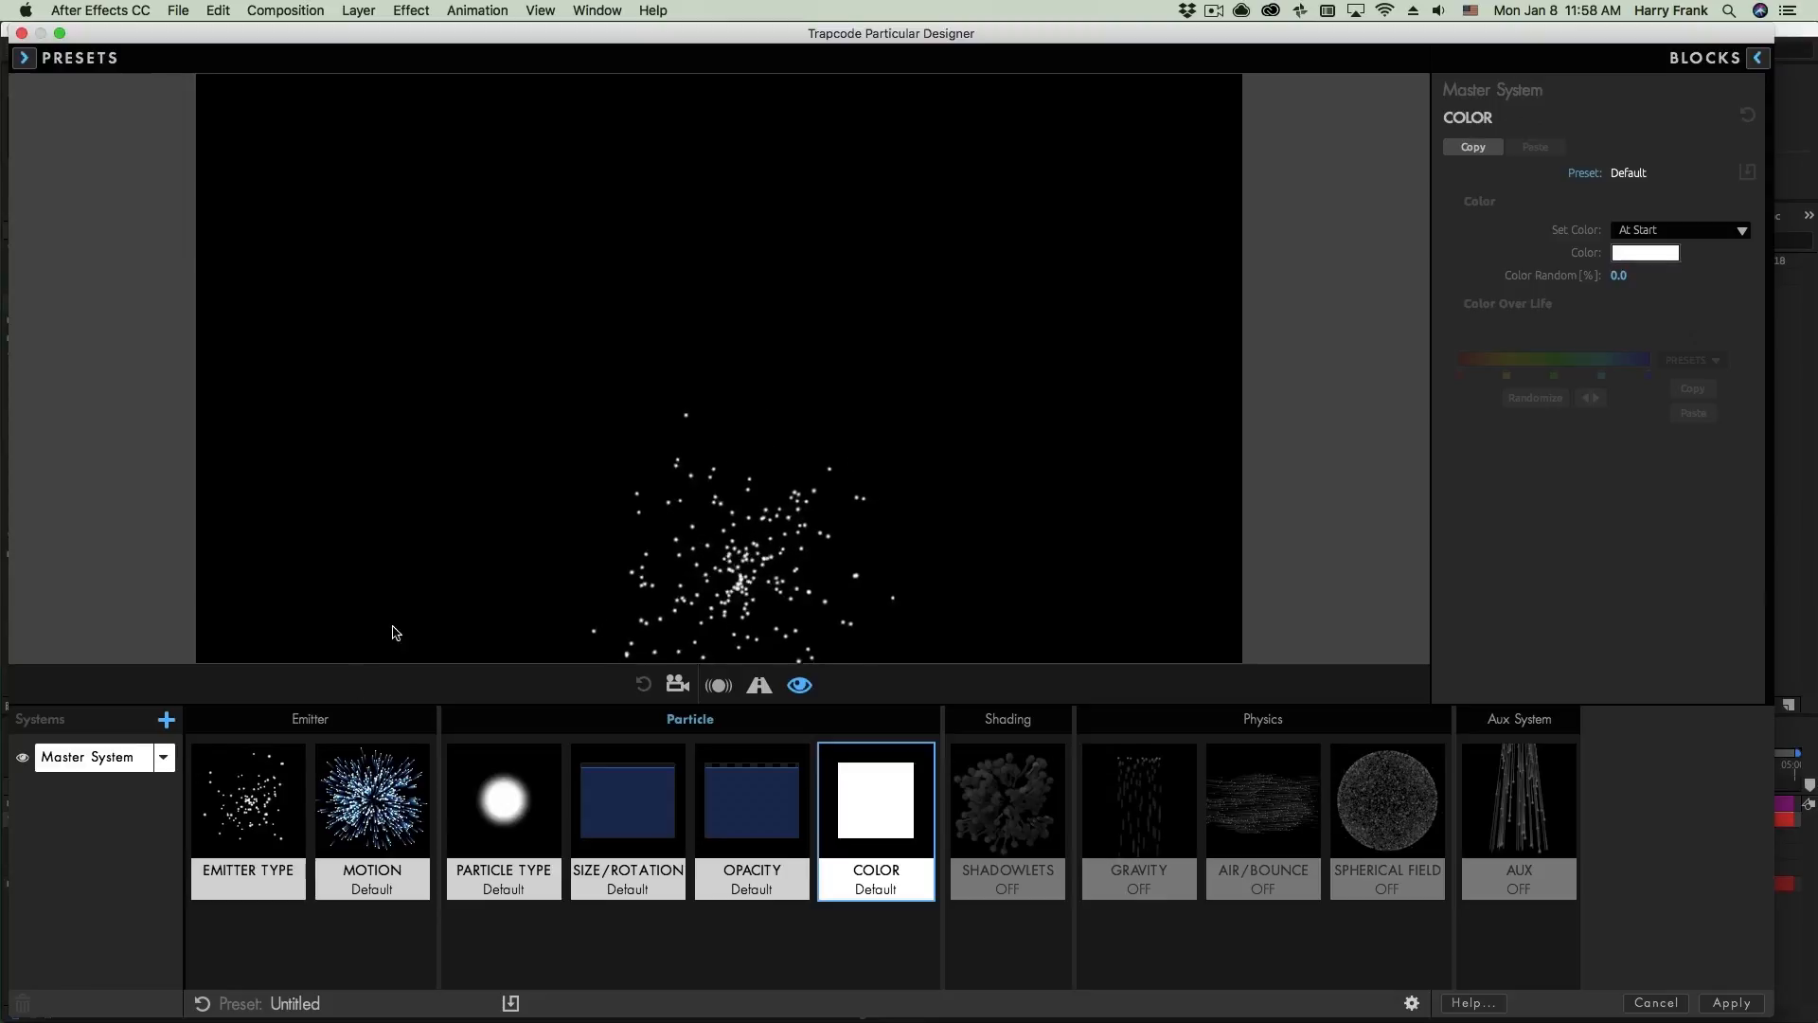
{"action": "left_click", "coordinate": [239, 799]}
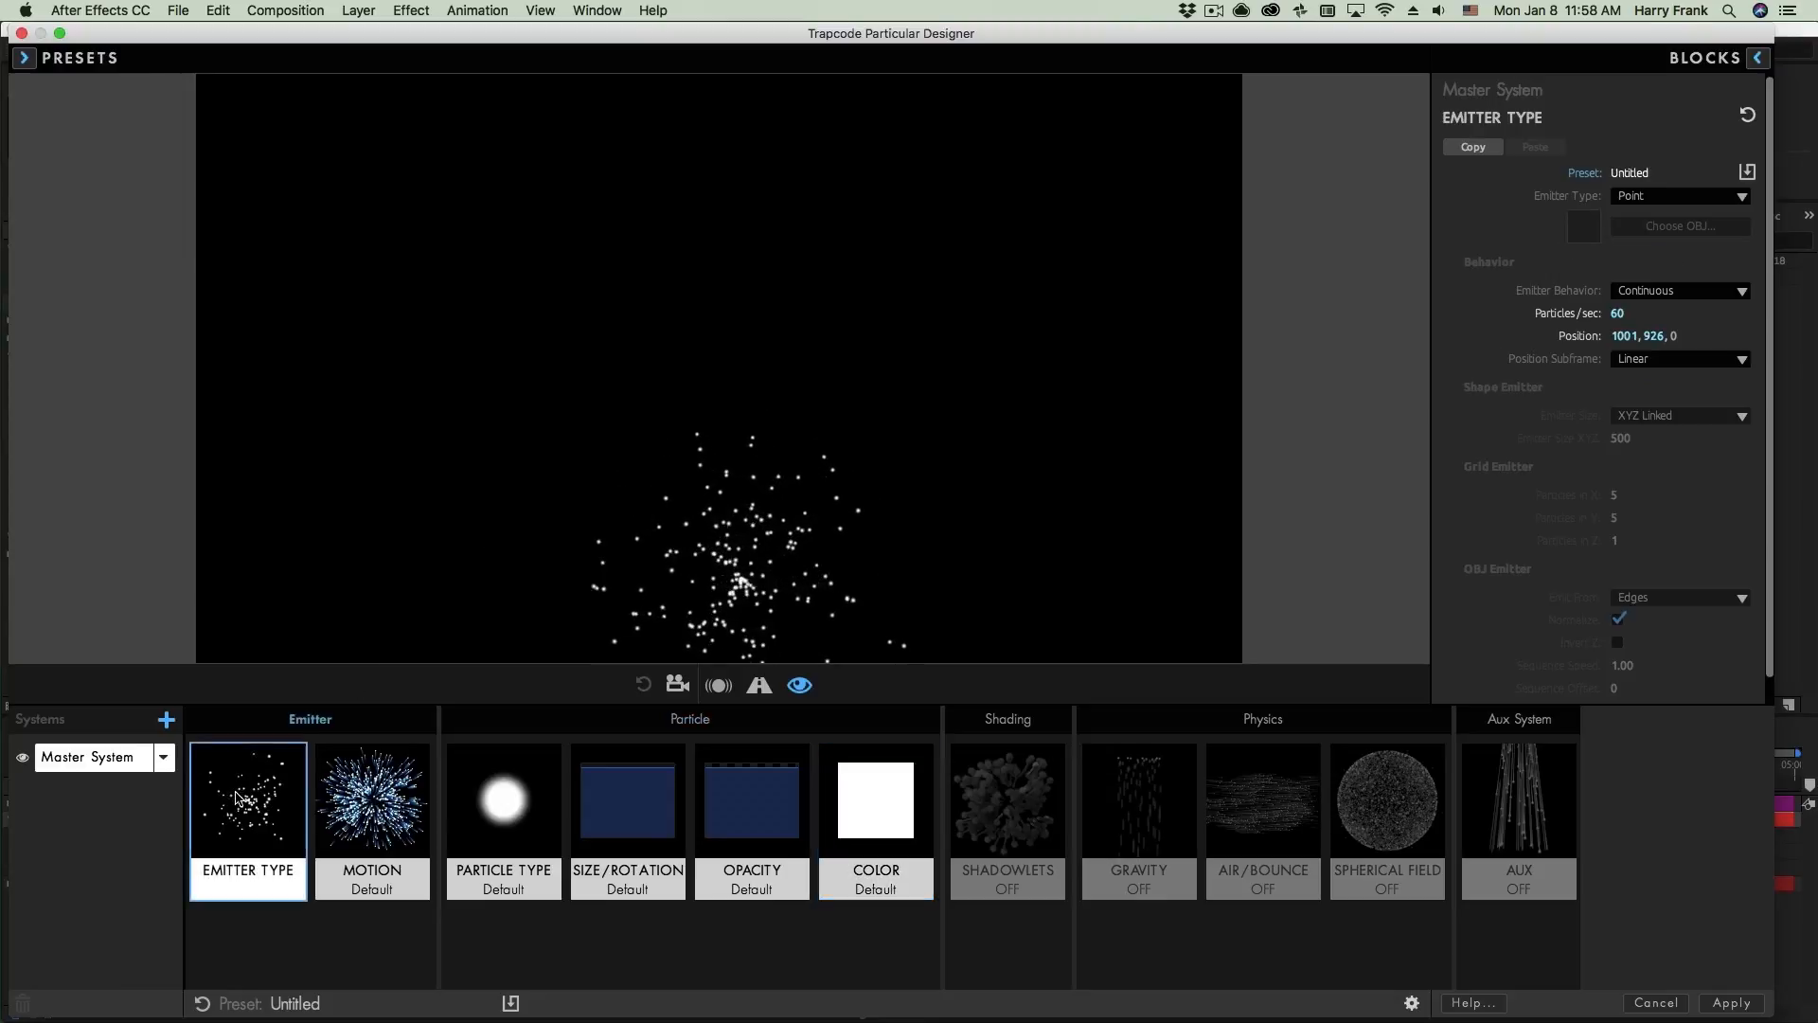
{"action": "left_click", "coordinate": [362, 786]}
{"action": "left_click", "coordinate": [498, 786]}
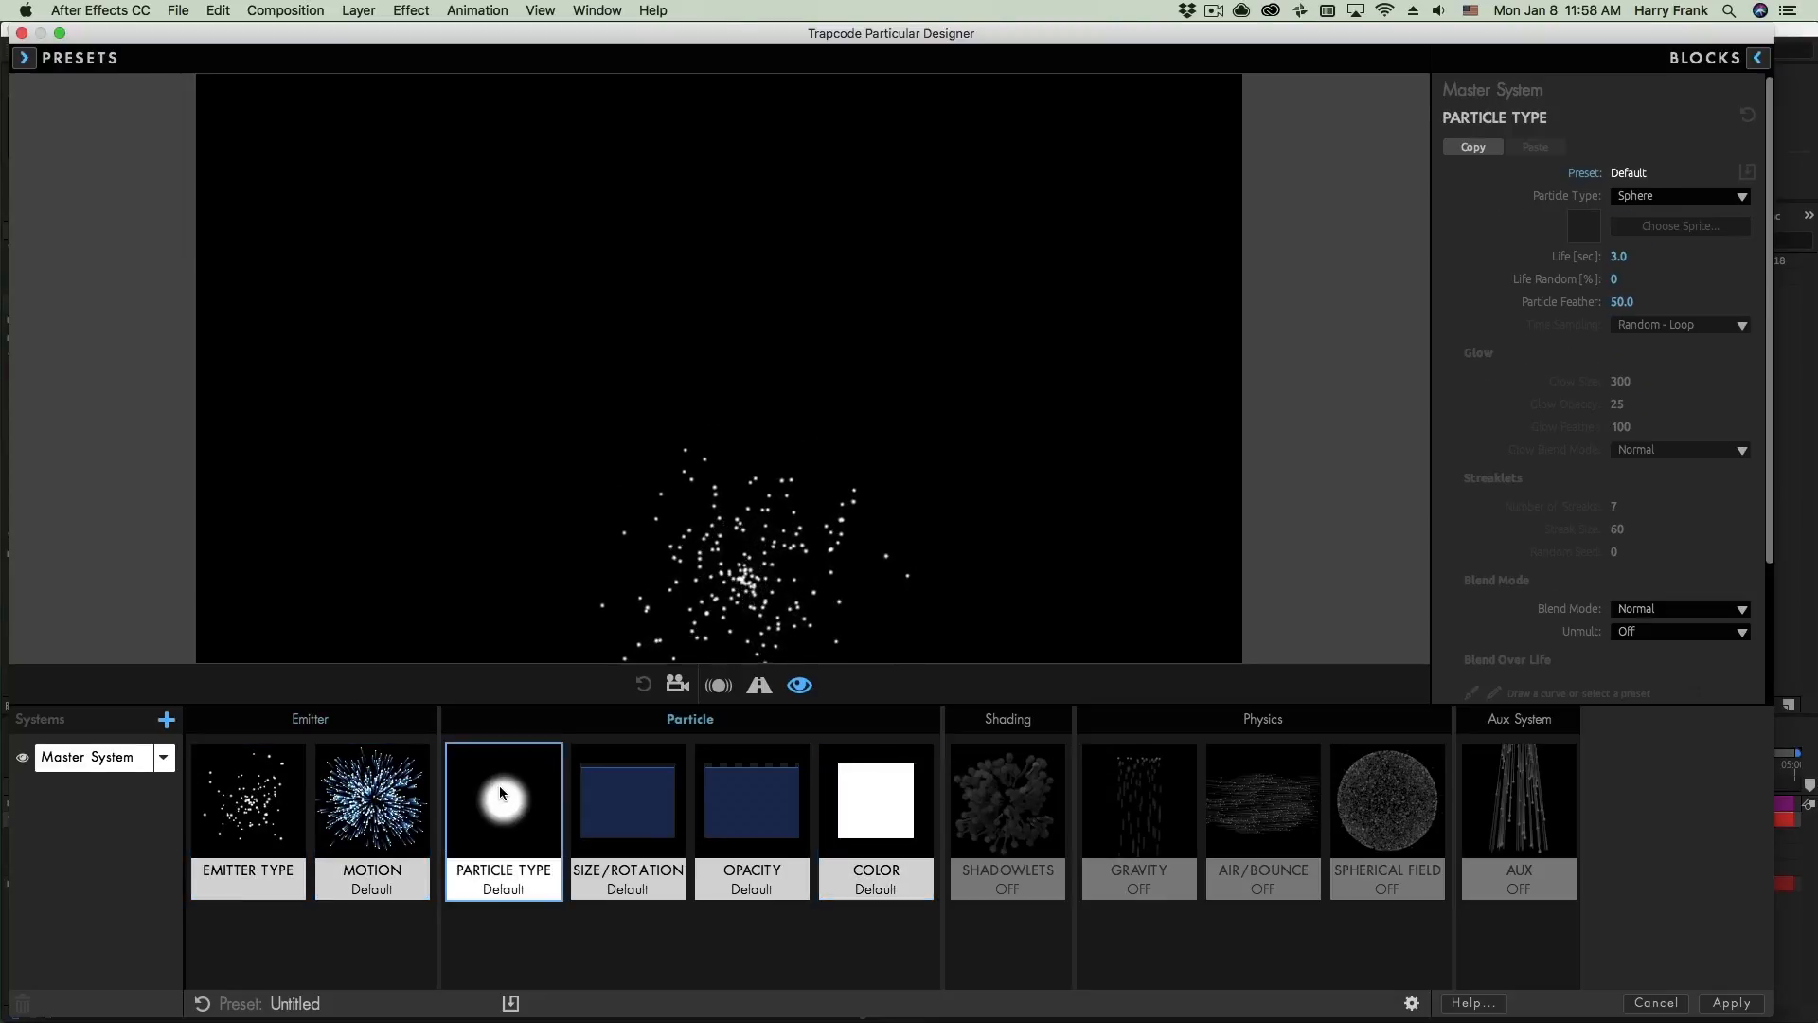
{"action": "left_click", "coordinate": [390, 799]}
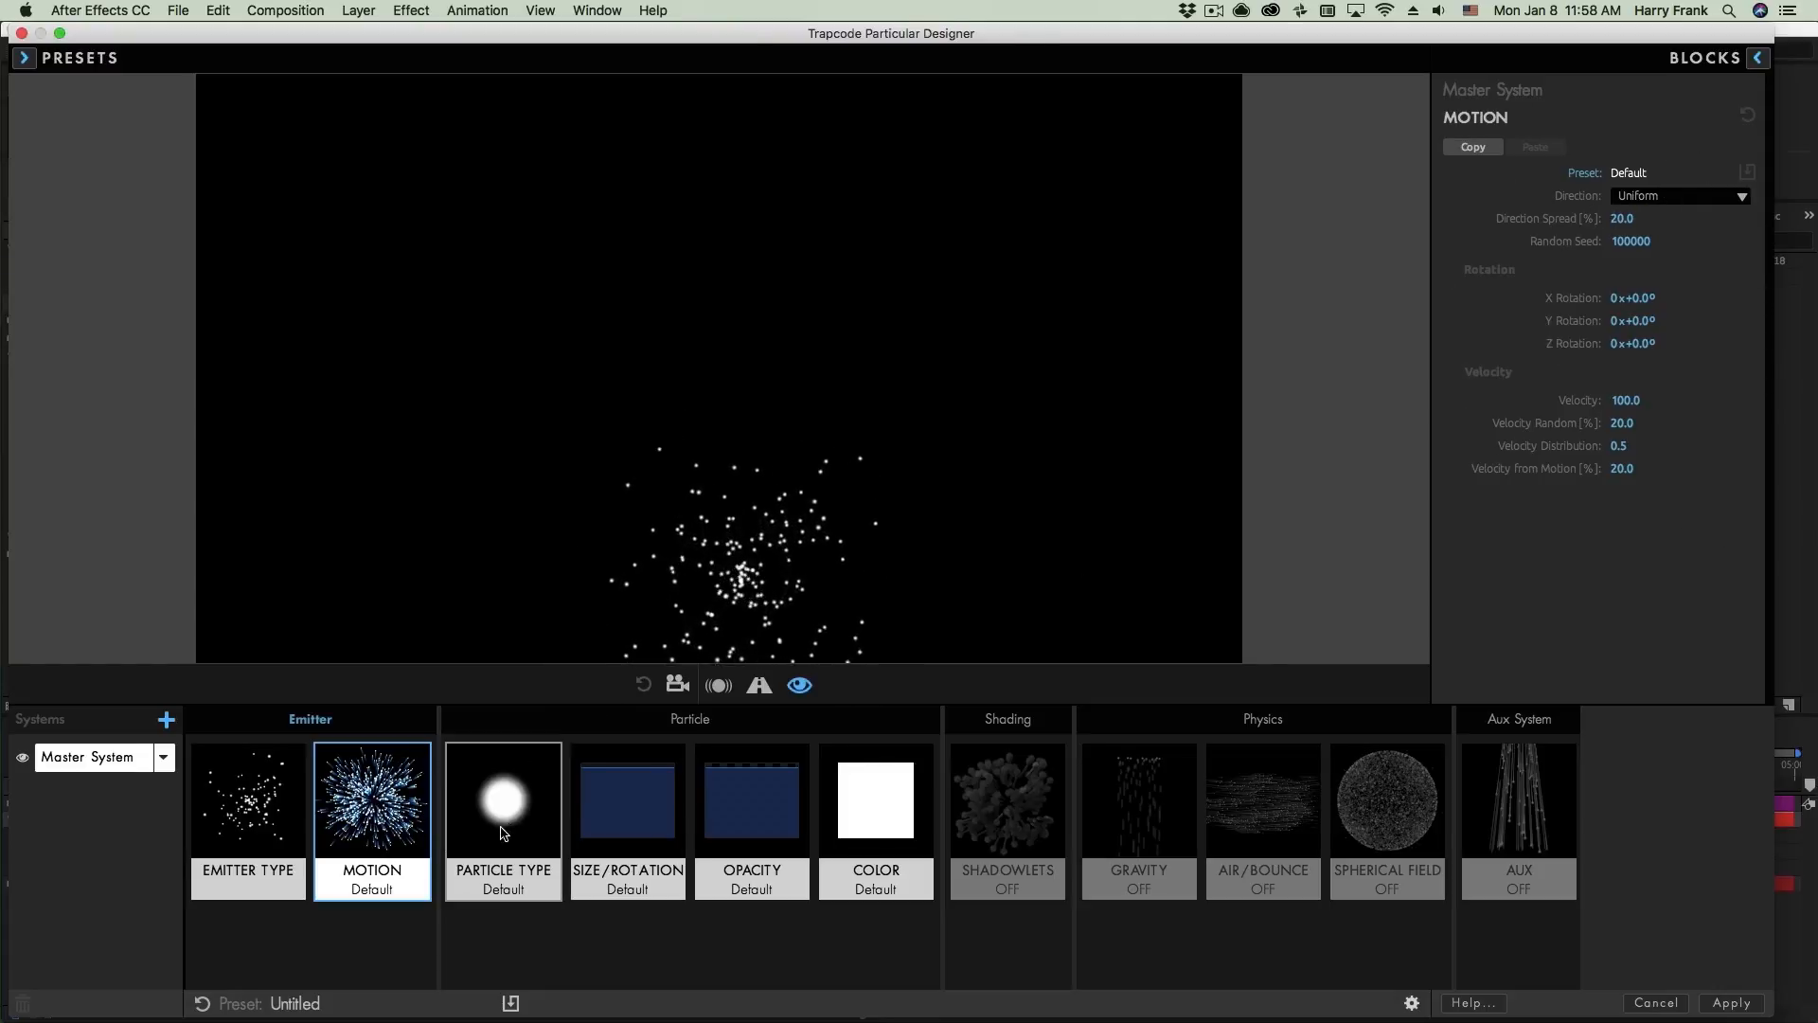
{"action": "left_click", "coordinate": [501, 798]}
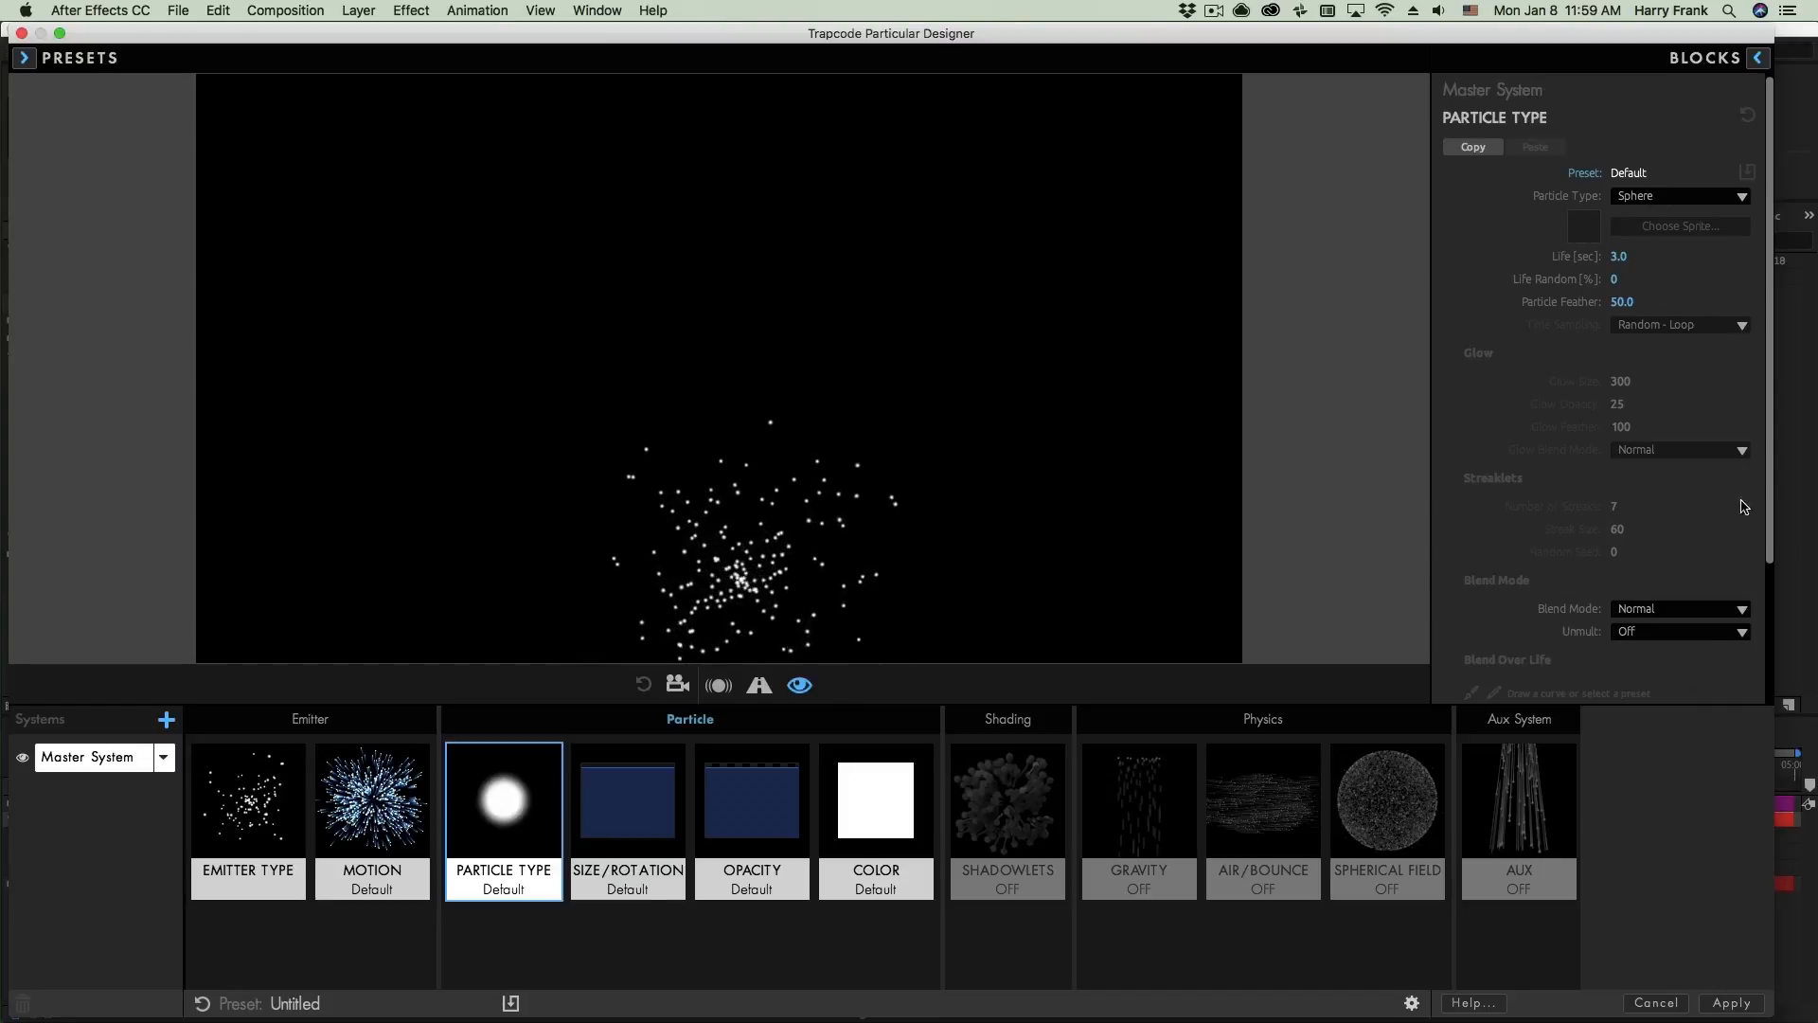
- Change the Master System's particle color from the Color block to orange
{"action": "left_click", "coordinate": [907, 781]}
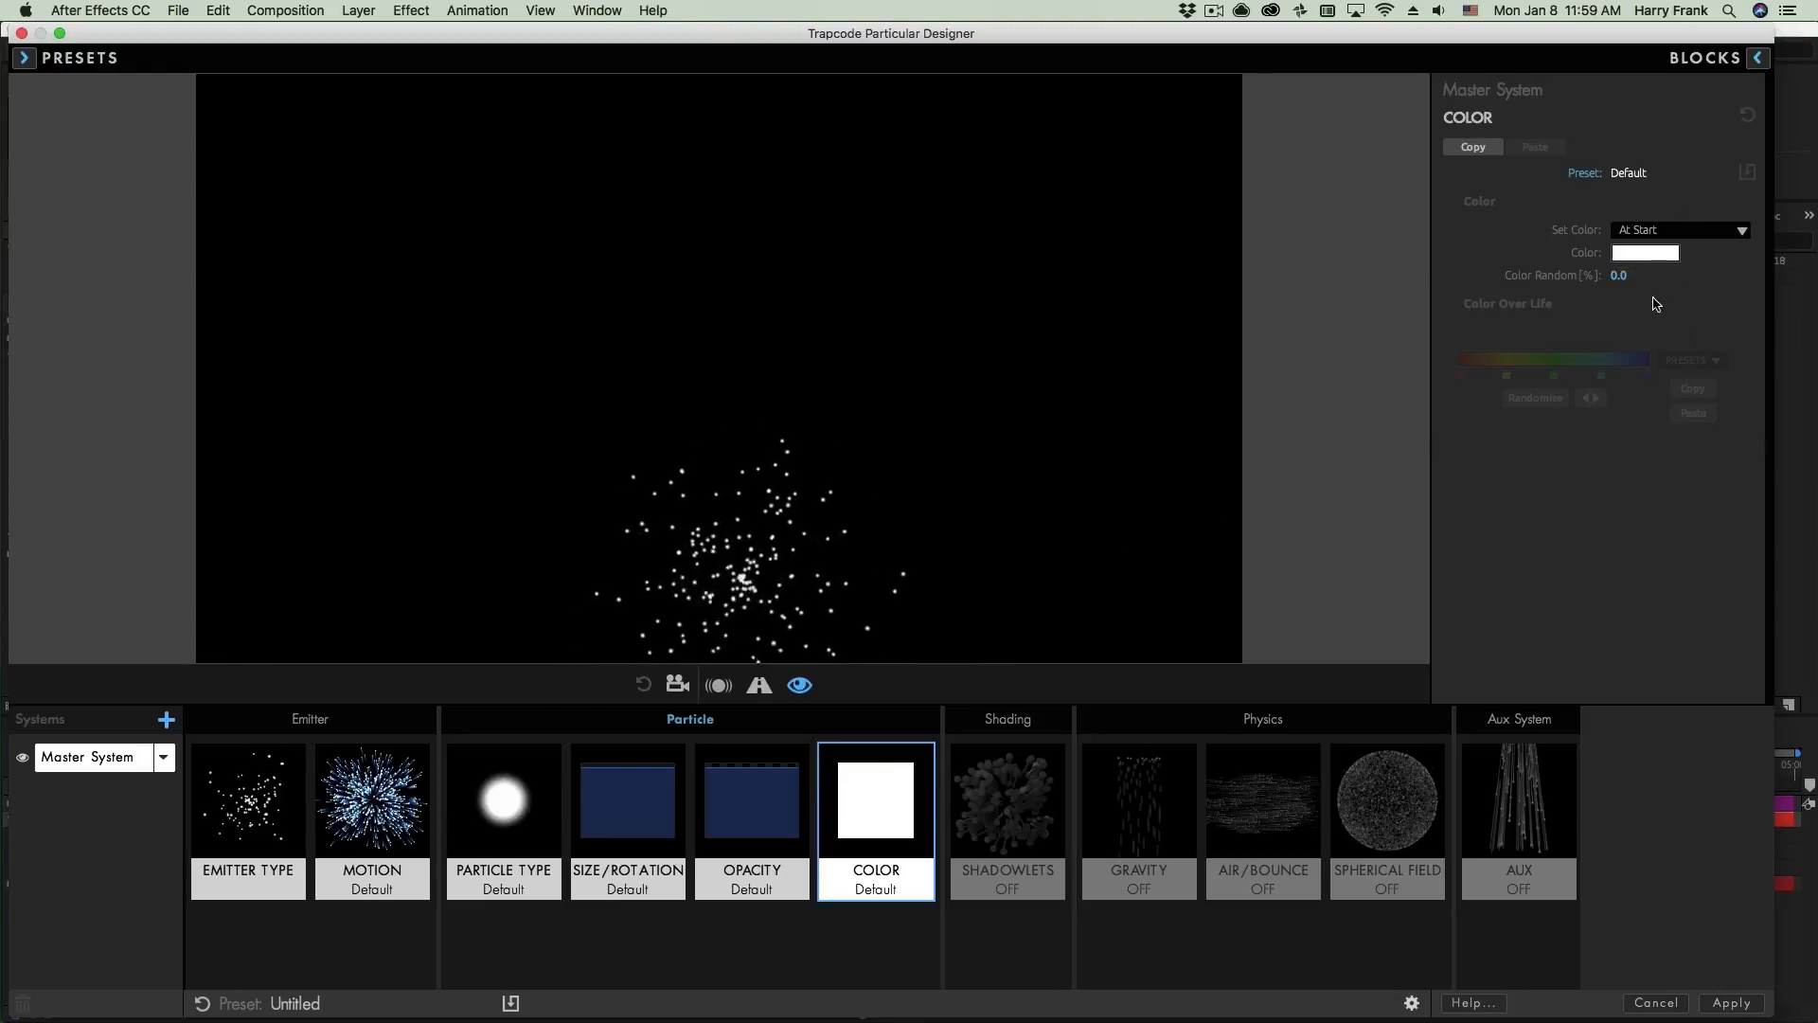
{"action": "left_click", "coordinate": [1650, 254]}
{"action": "left_click", "coordinate": [1638, 265]}
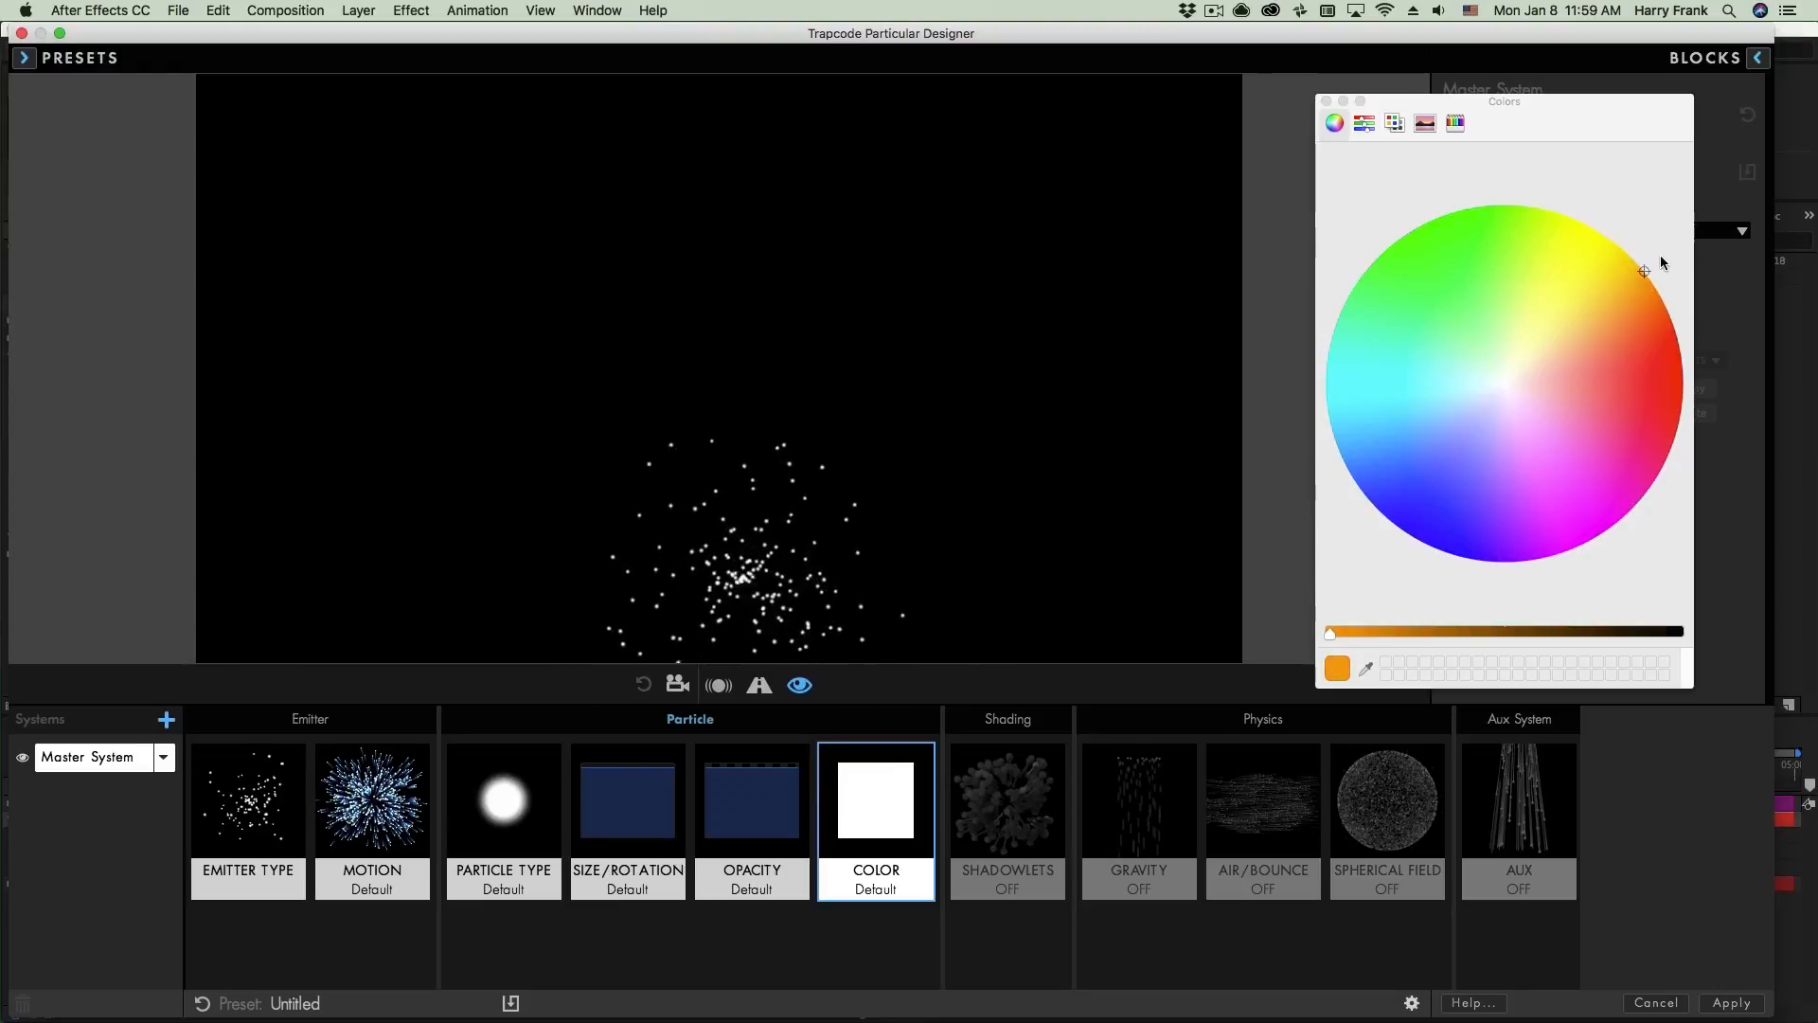
{"action": "left_click", "coordinate": [1327, 102]}
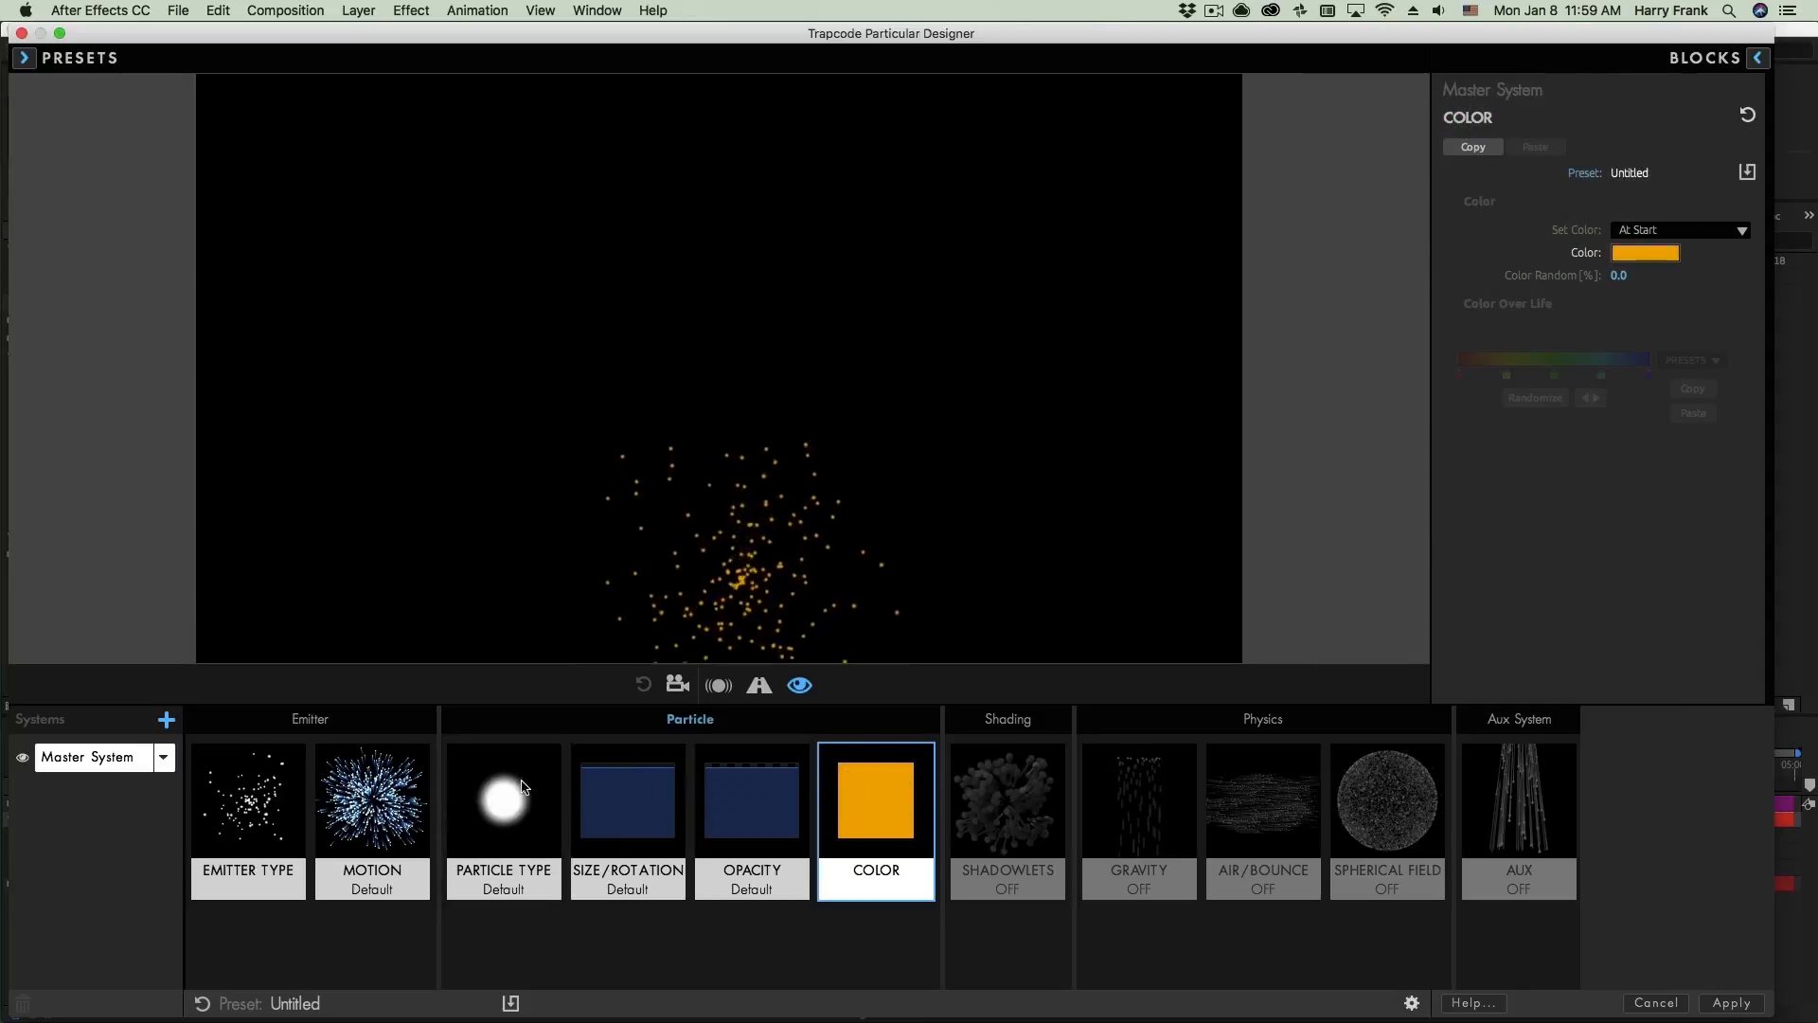
- Apply the linear fade-down preset to Size Over Life and set the Particle Type to Star (No DOF)
{"action": "left_click", "coordinate": [665, 800]}
{"action": "left_click", "coordinate": [1700, 360]}
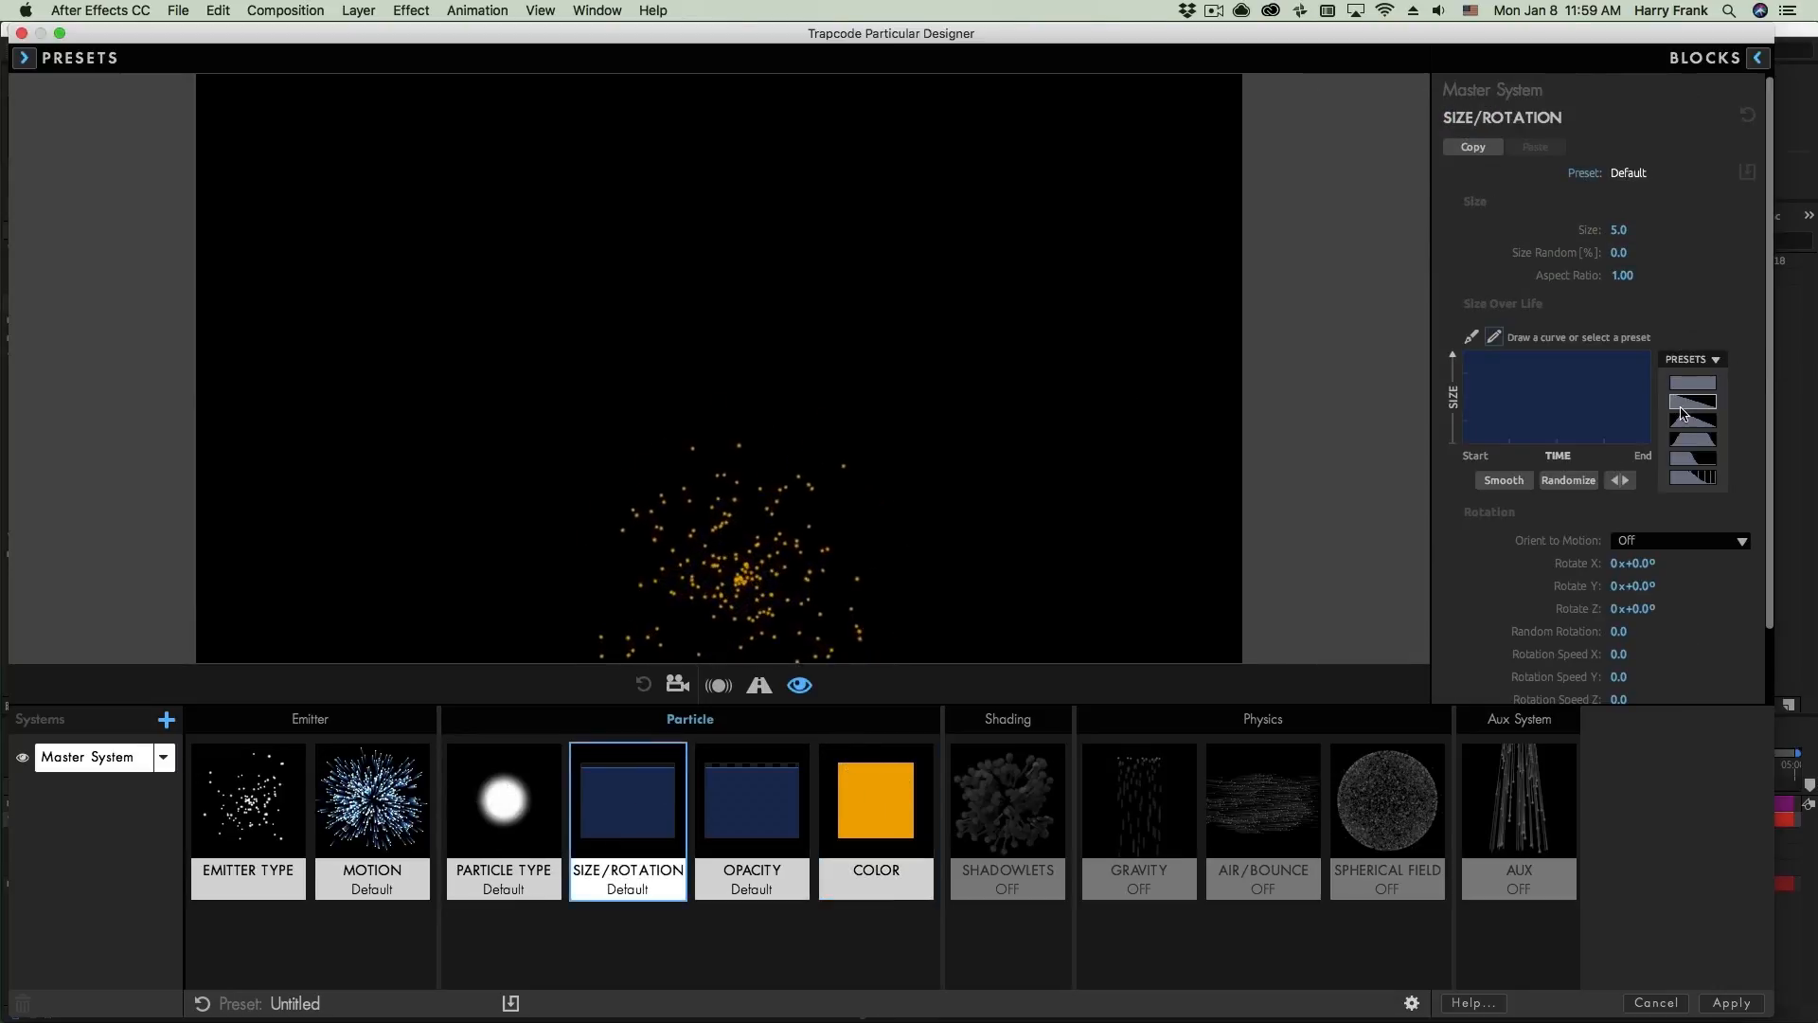
{"action": "left_click", "coordinate": [503, 801]}
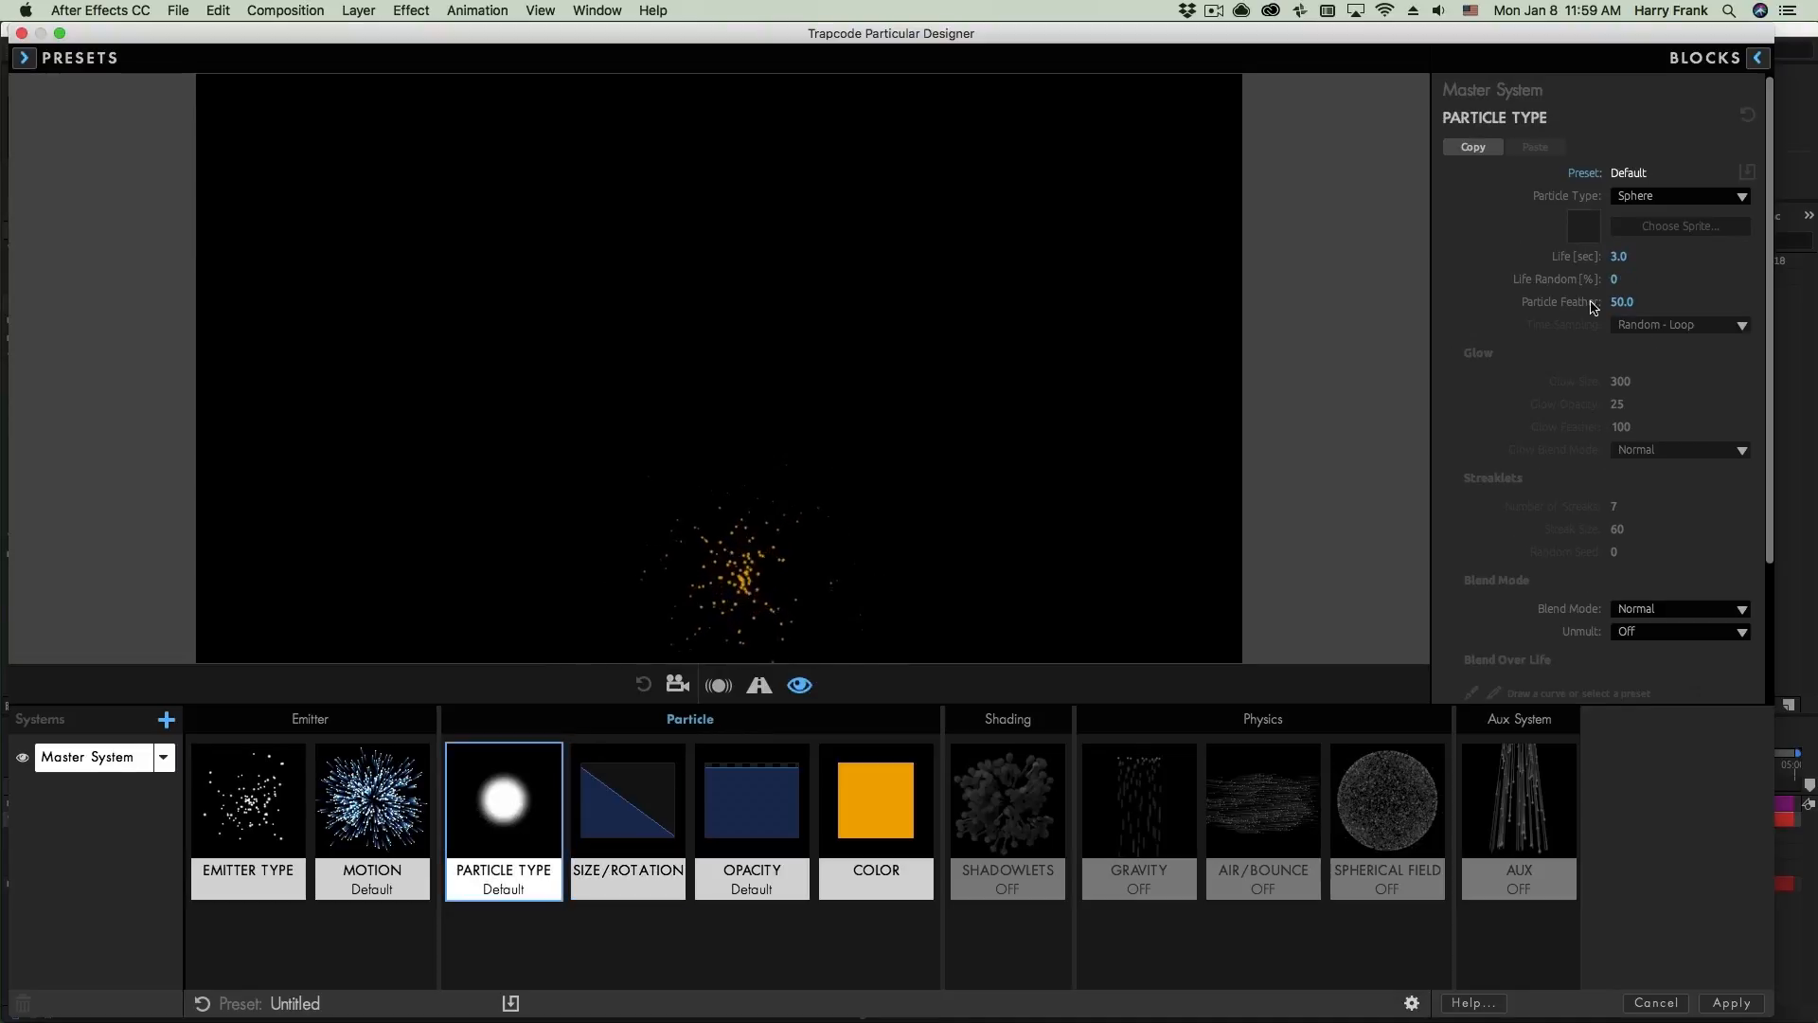
{"action": "left_click", "coordinate": [1622, 199]}
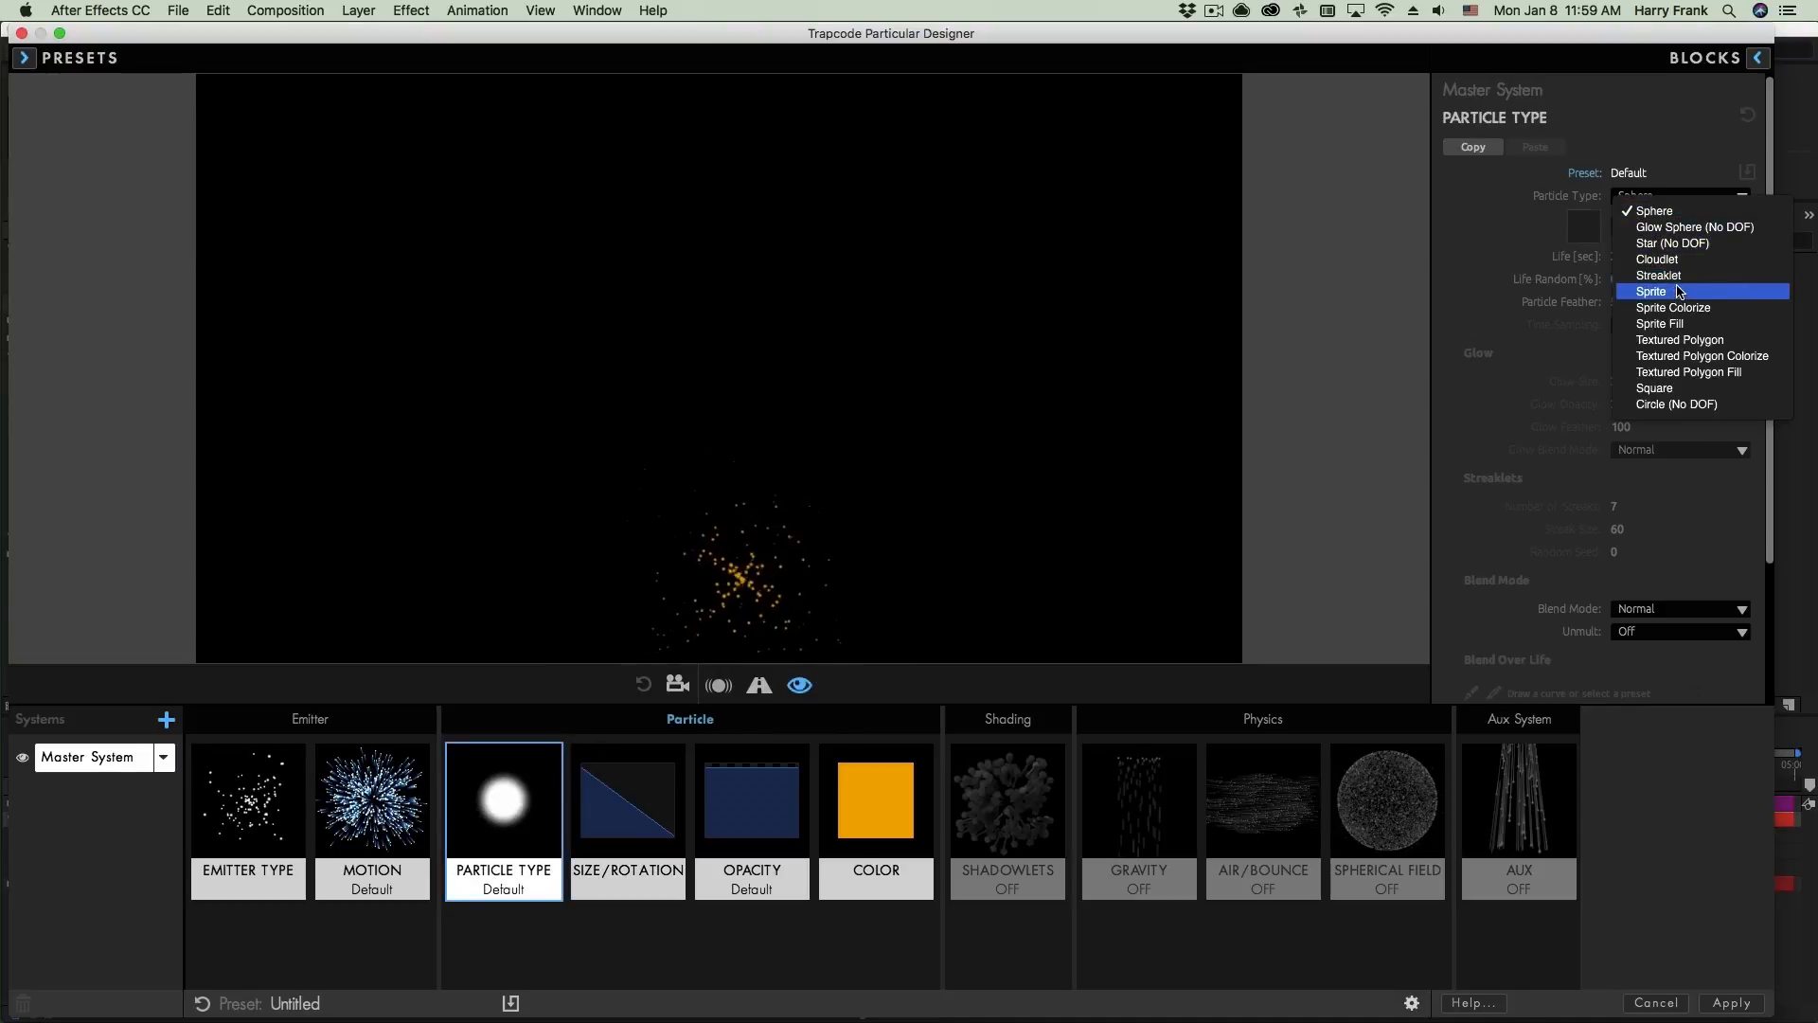
{"action": "left_click", "coordinate": [1676, 245]}
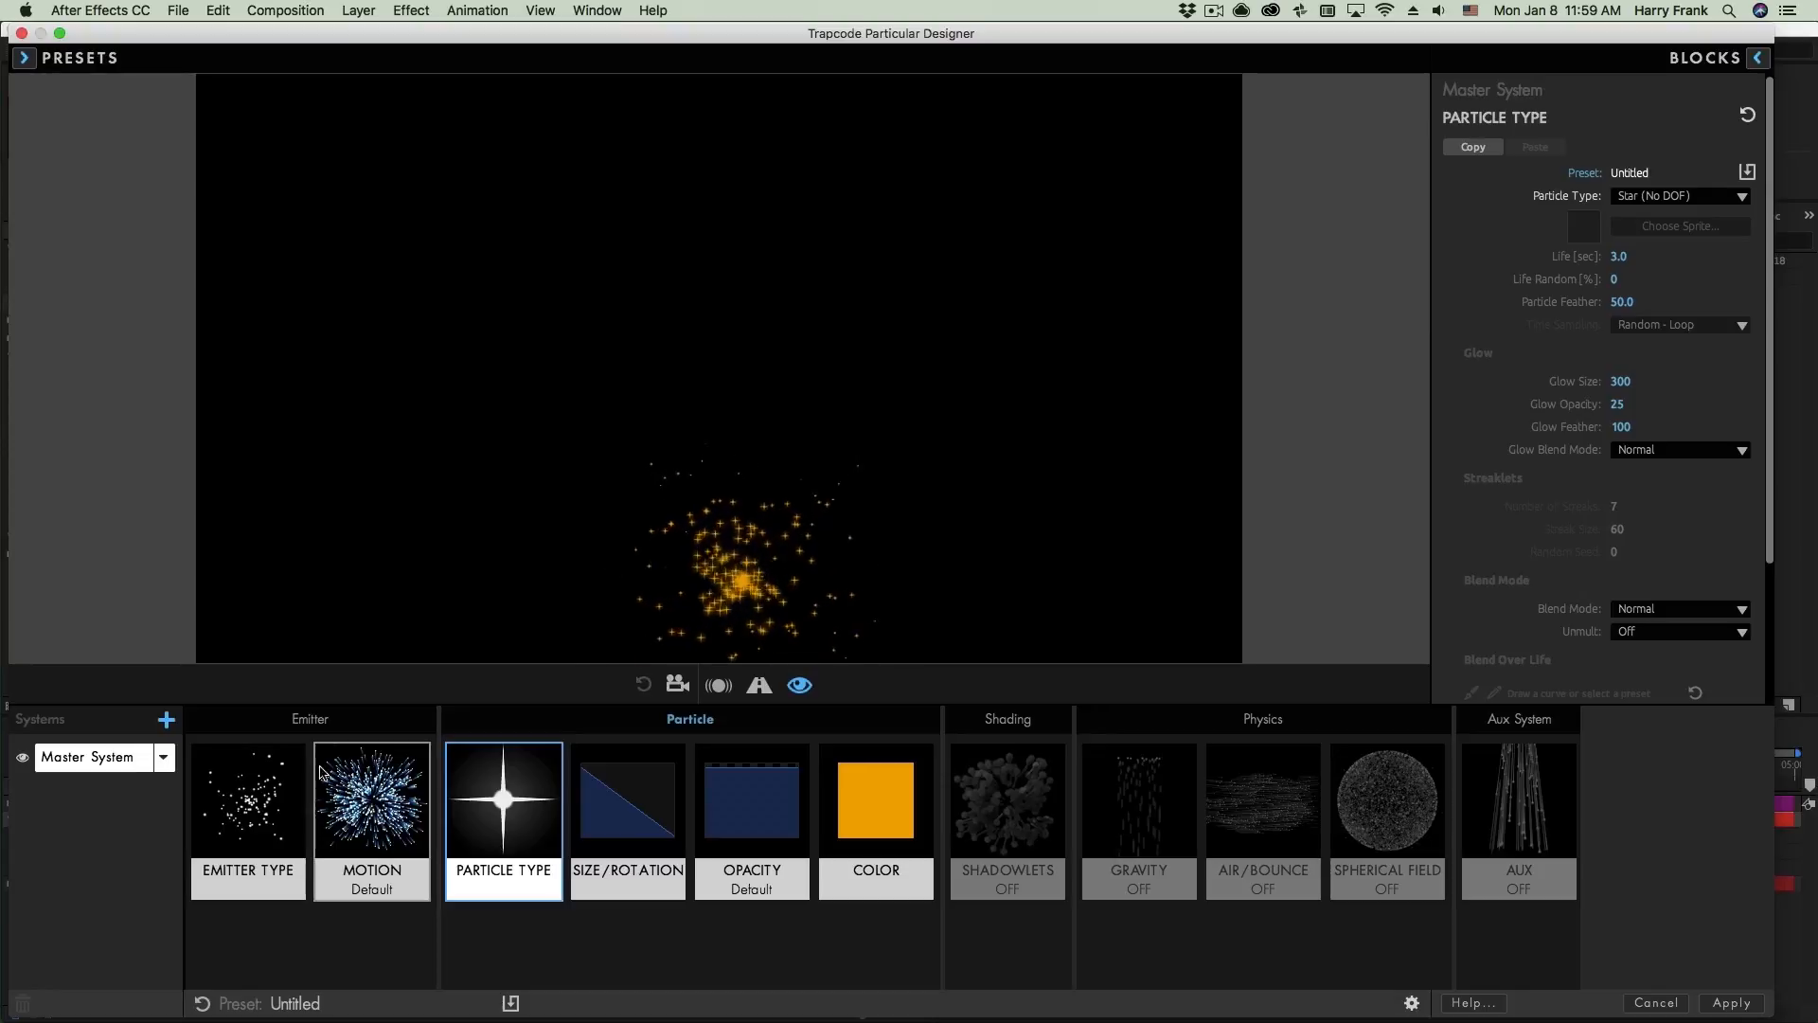
- Move the emitter up to the middle of the preview, at about 1001, 517
{"action": "left_click", "coordinate": [246, 815]}
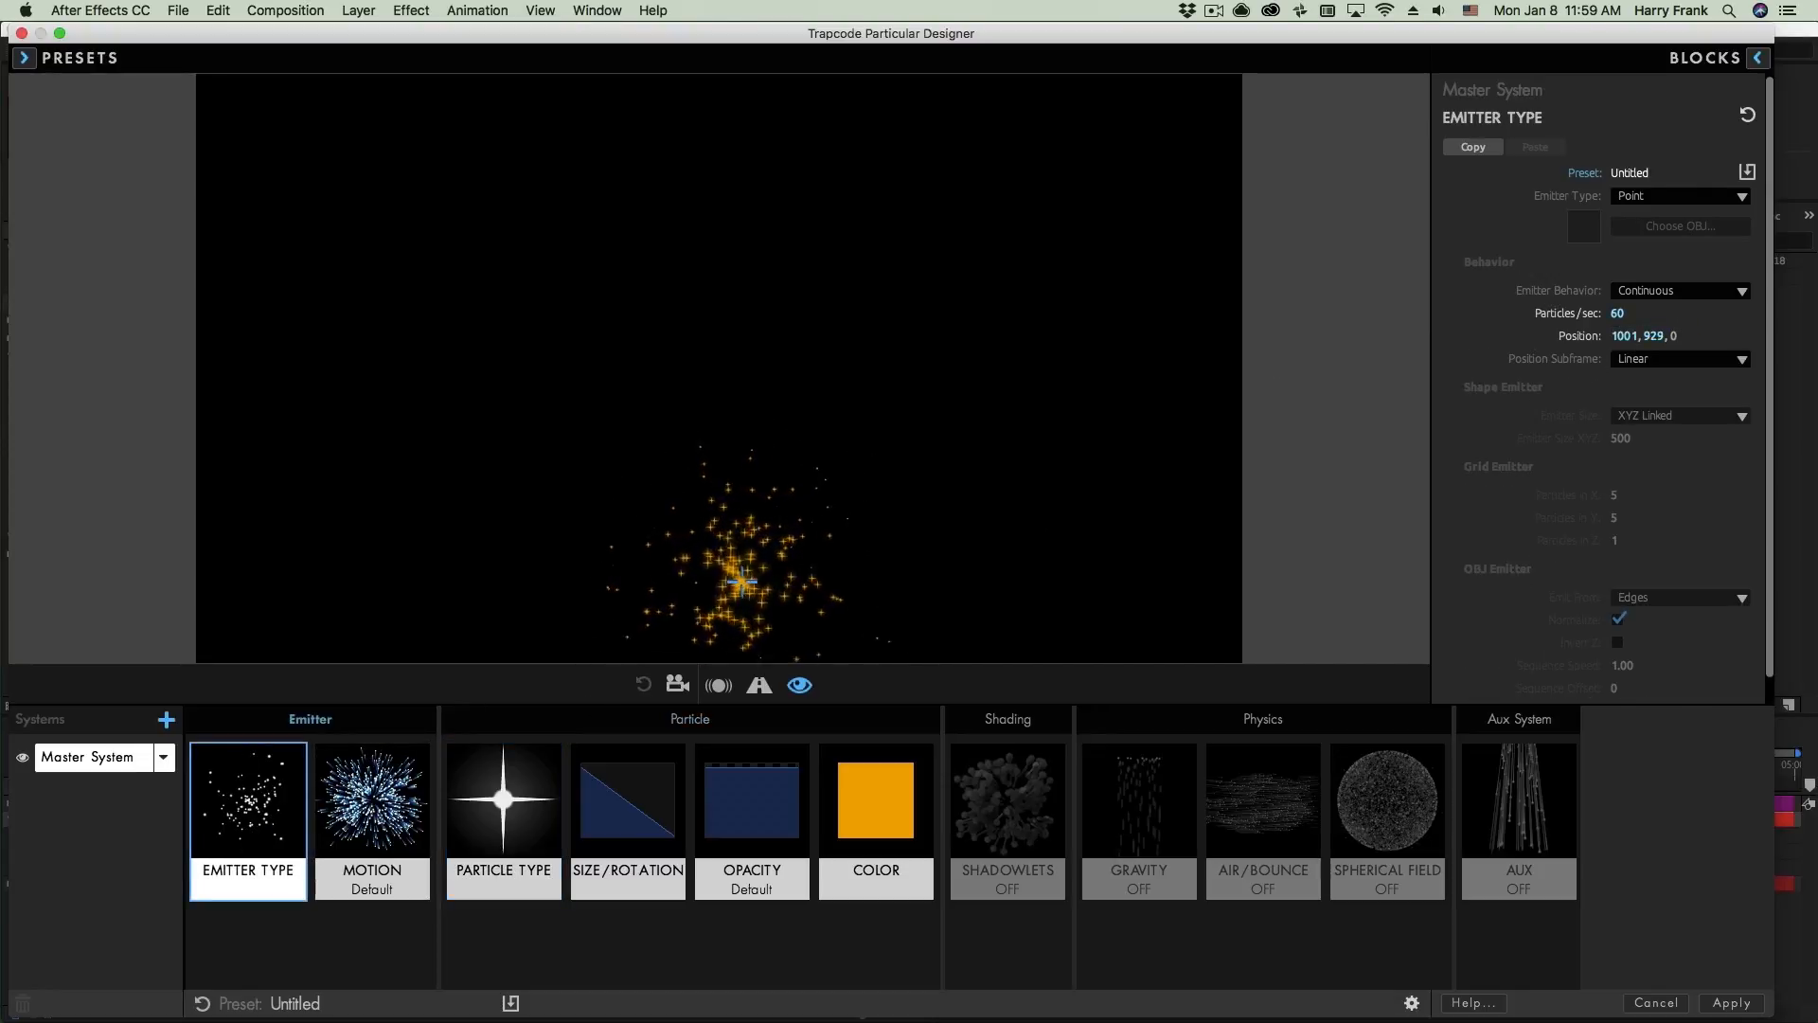
{"action": "left_click_drag", "start_coordinate": [1654, 336], "coordinate": [1456, 336]}
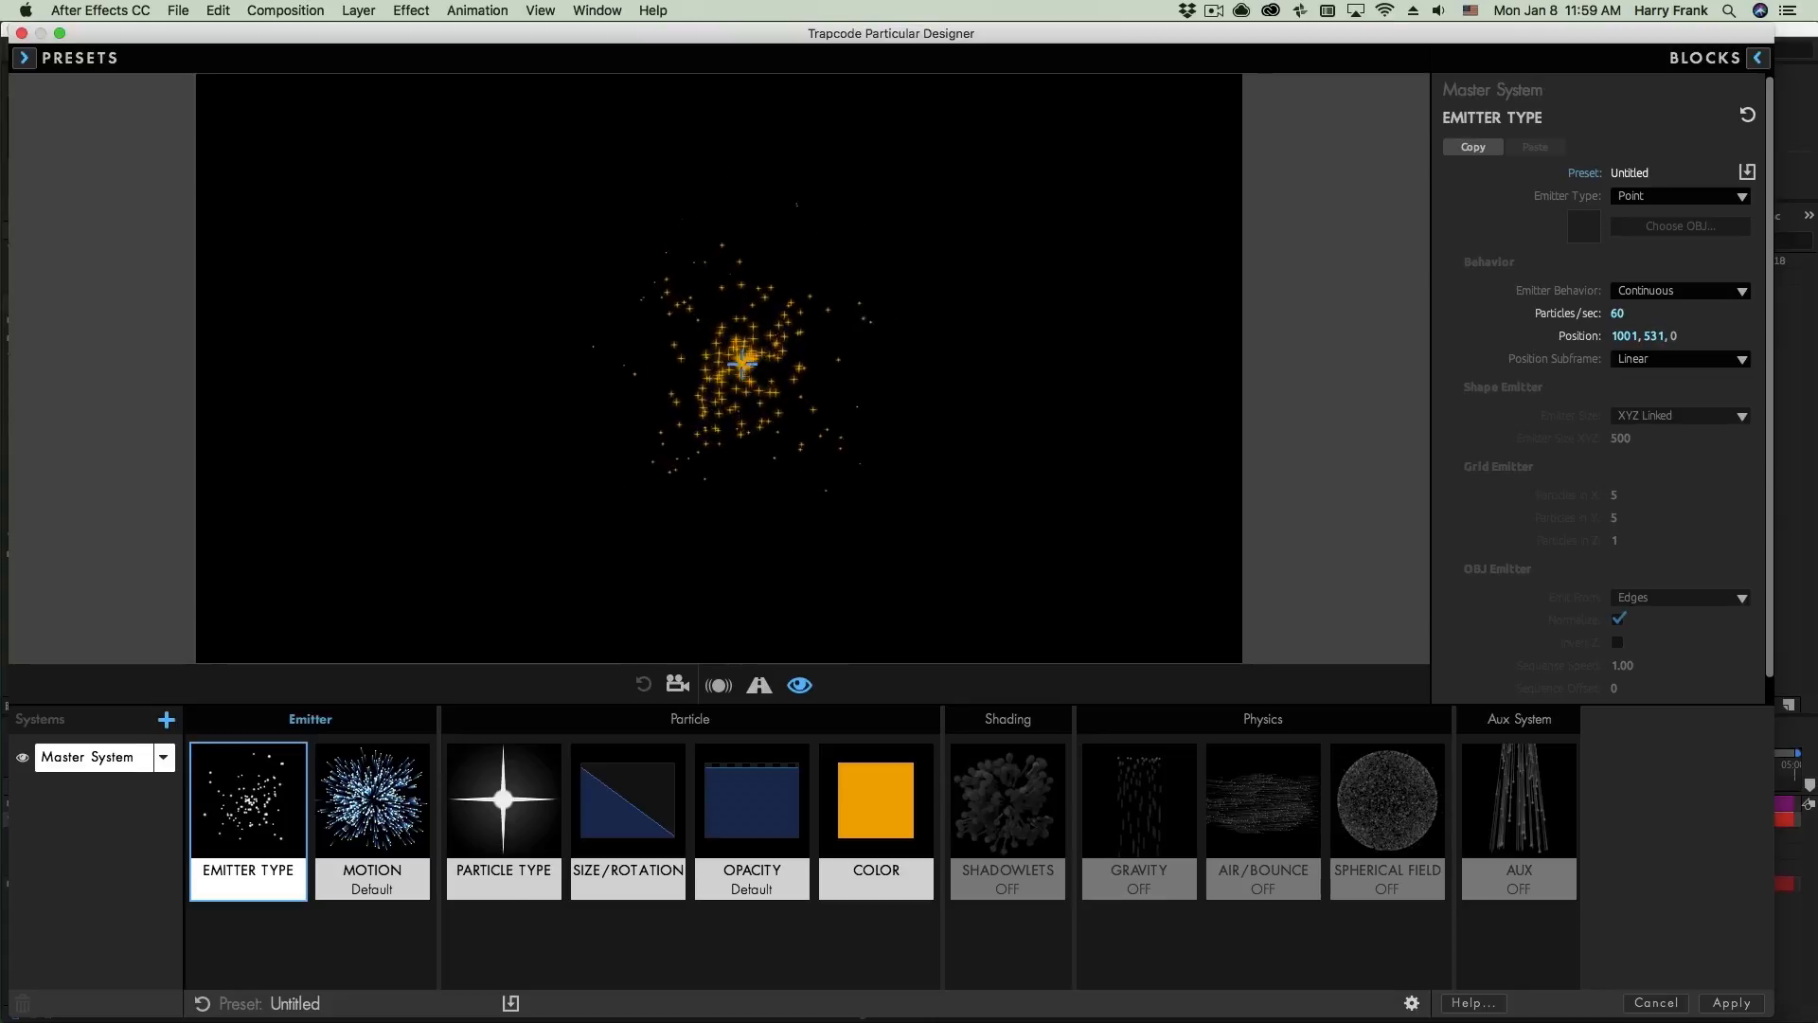
{"action": "left_click_drag", "start_coordinate": [1653, 336], "coordinate": [1629, 336]}
{"action": "left_click_drag", "start_coordinate": [742, 348], "coordinate": [742, 356]}
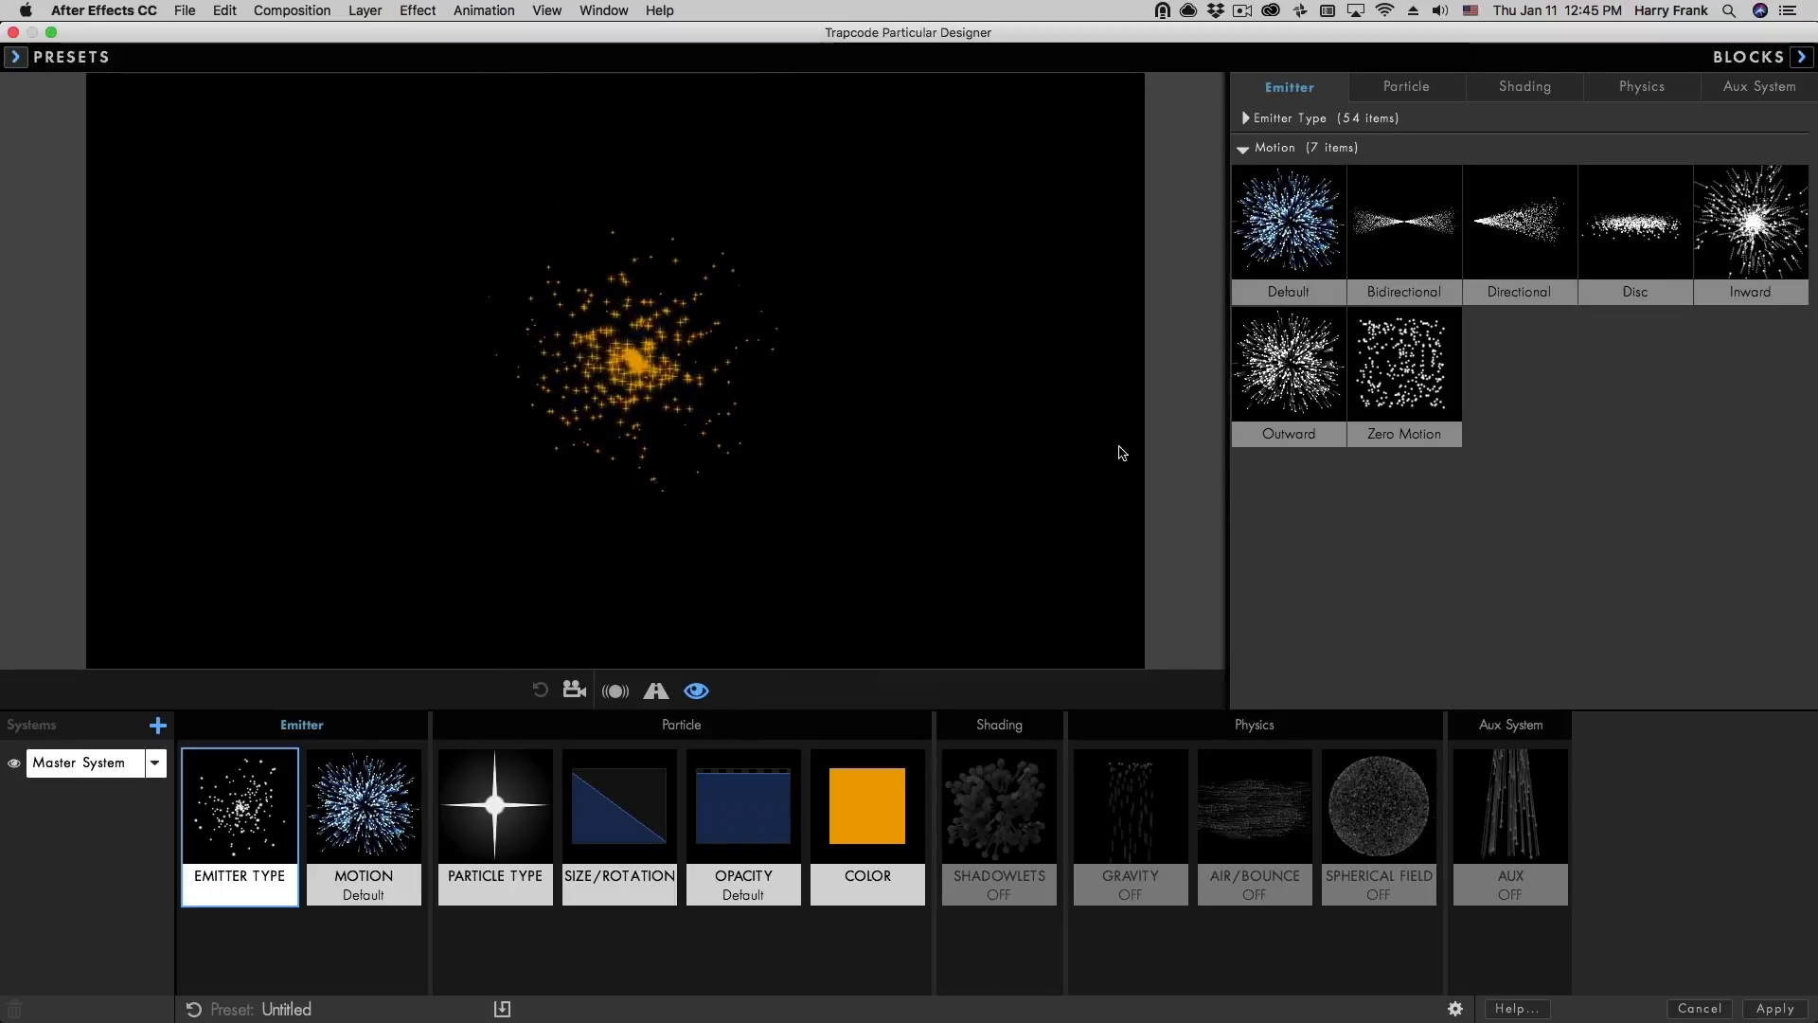
- Apply the Directional motion preset and the Santa Fe color preset to the Master System
{"action": "left_click", "coordinate": [1482, 232]}
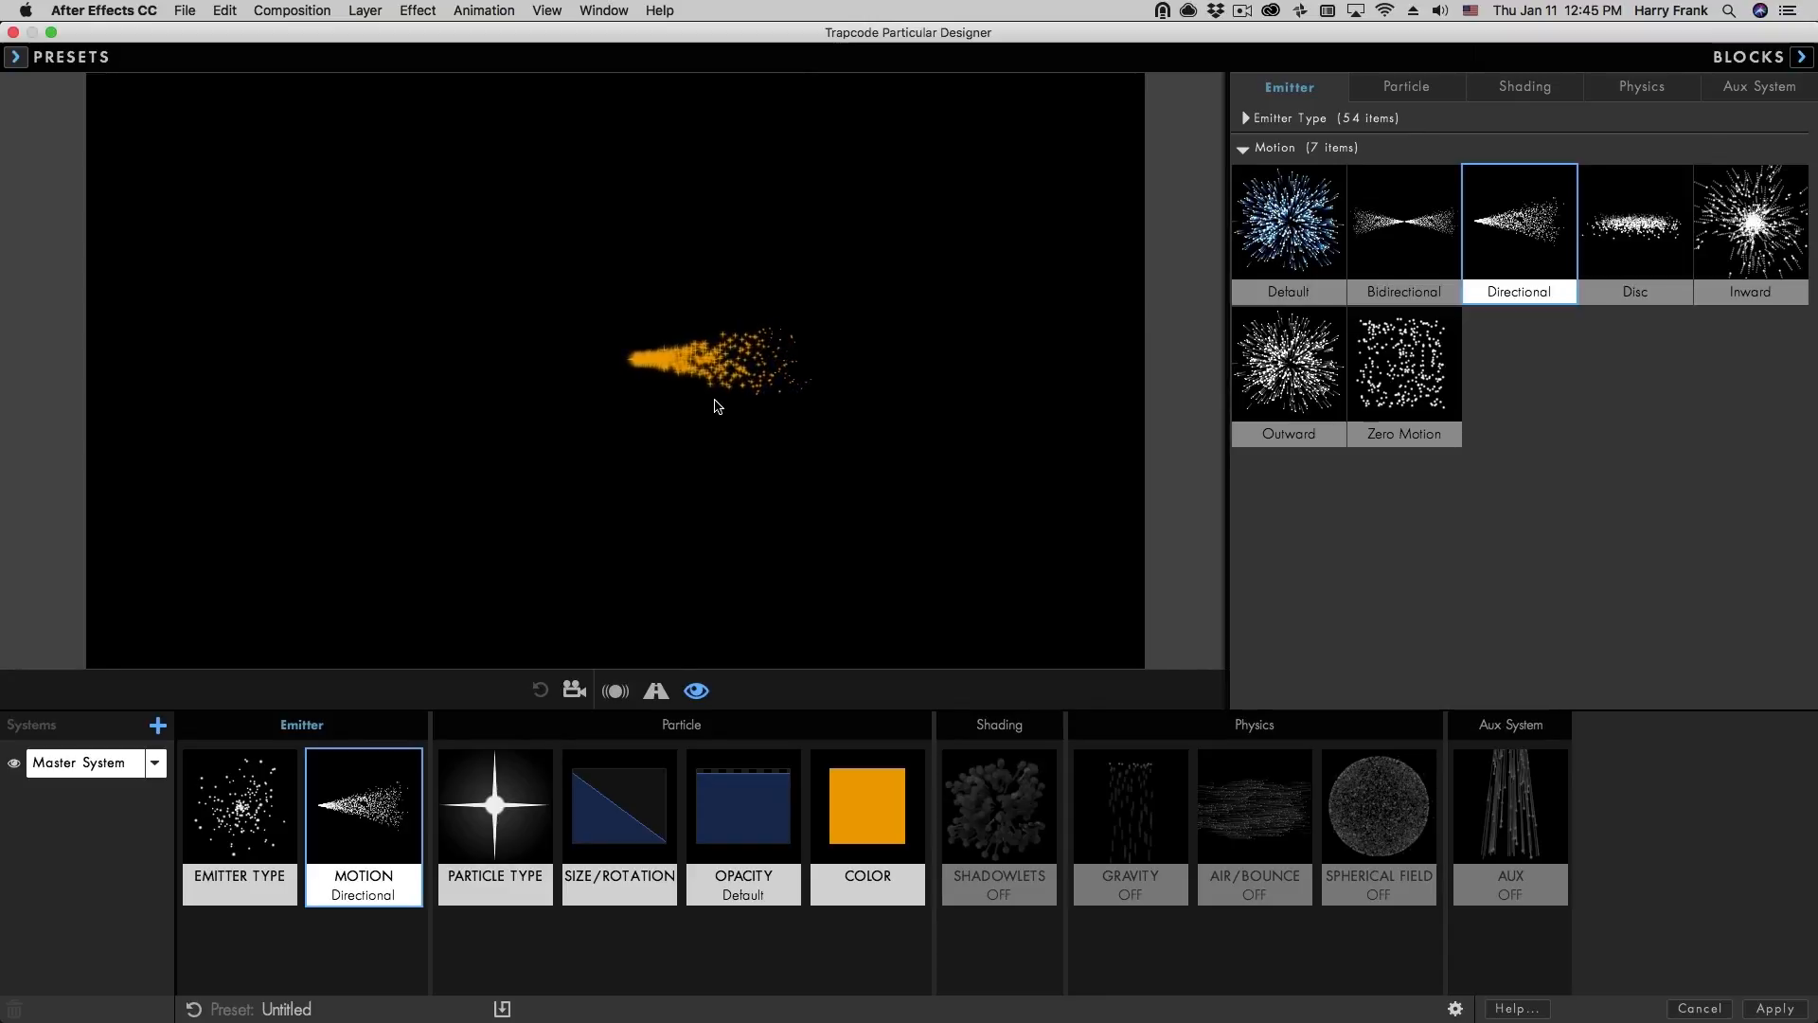
{"action": "left_click", "coordinate": [856, 809]}
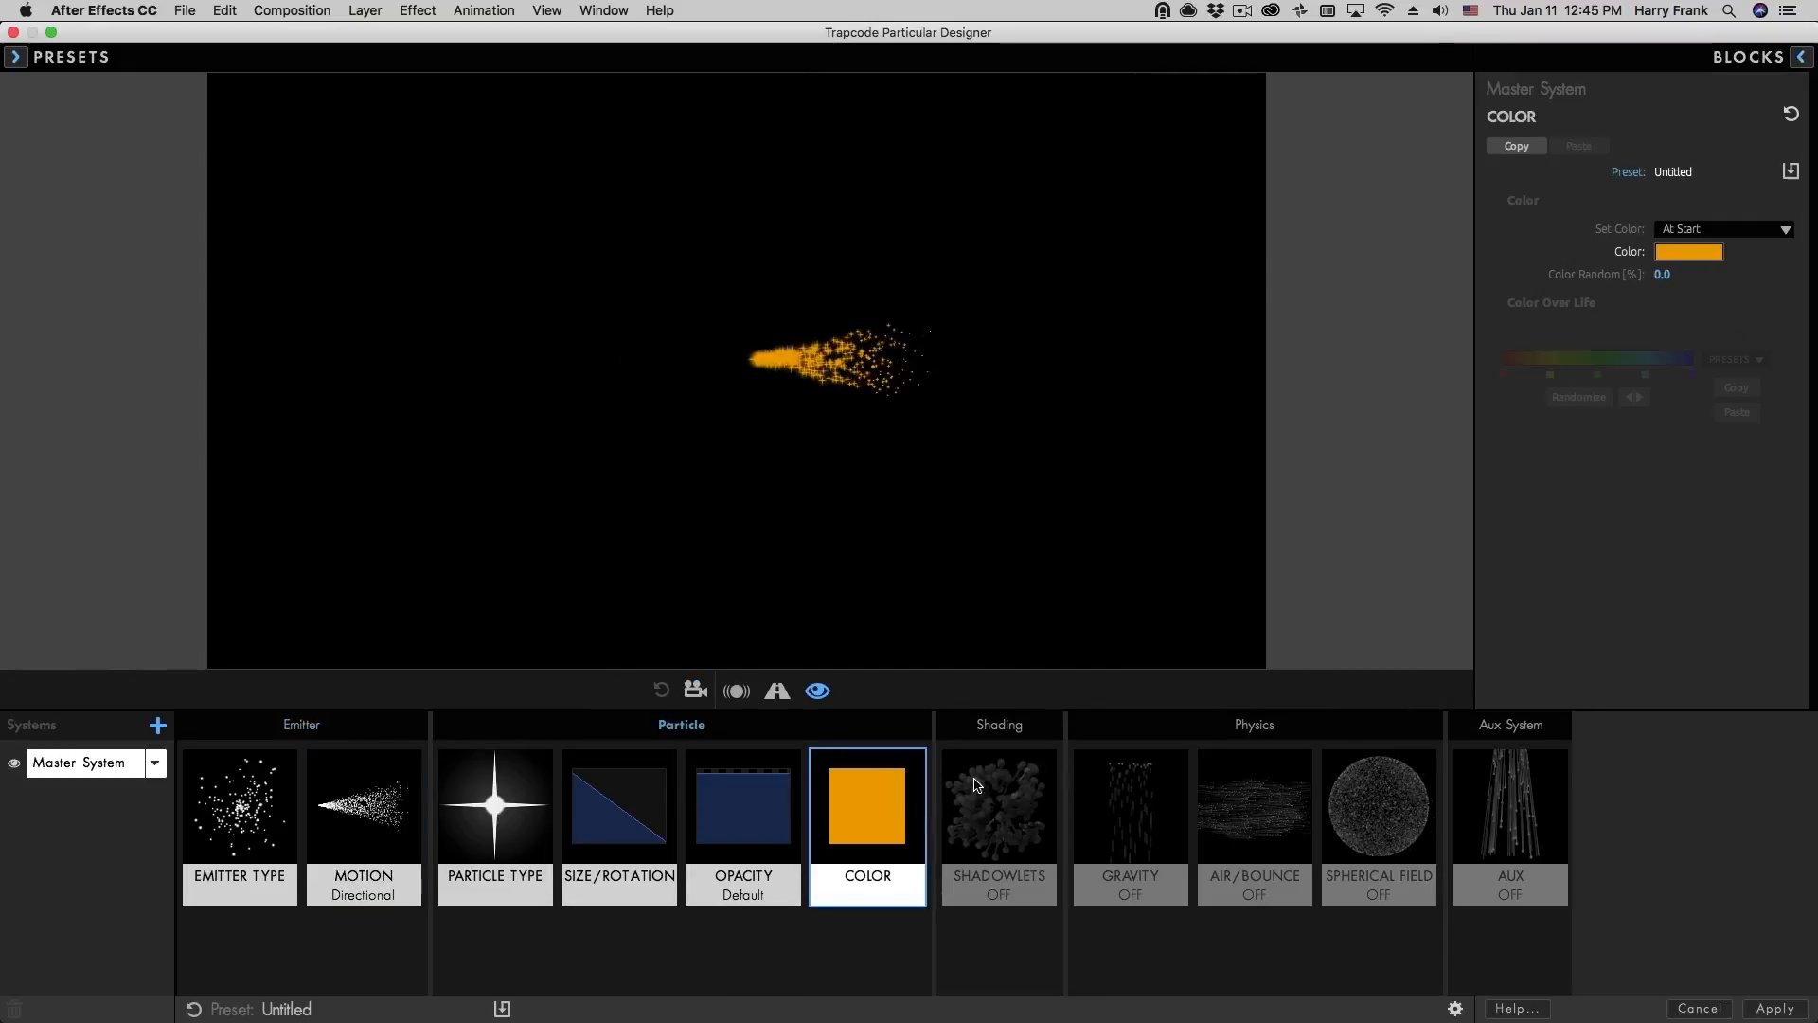
{"action": "double_click", "coordinate": [856, 805]}
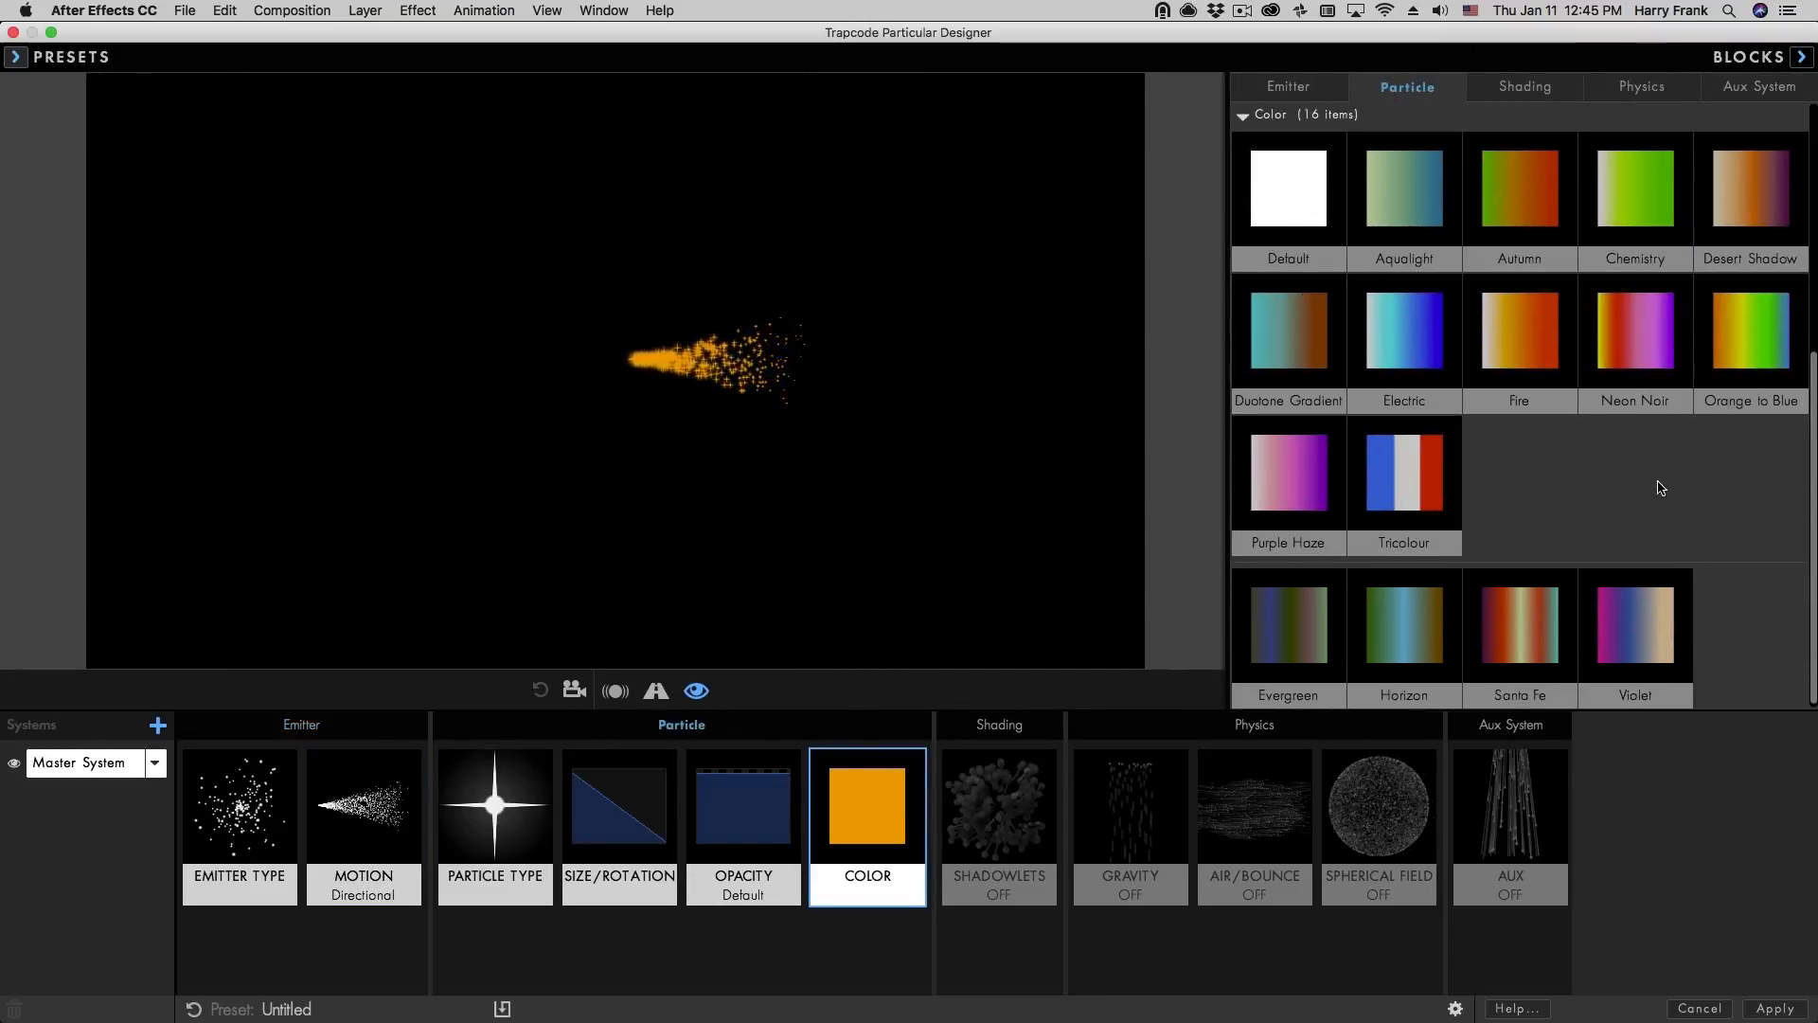
{"action": "double_click", "coordinate": [1521, 632]}
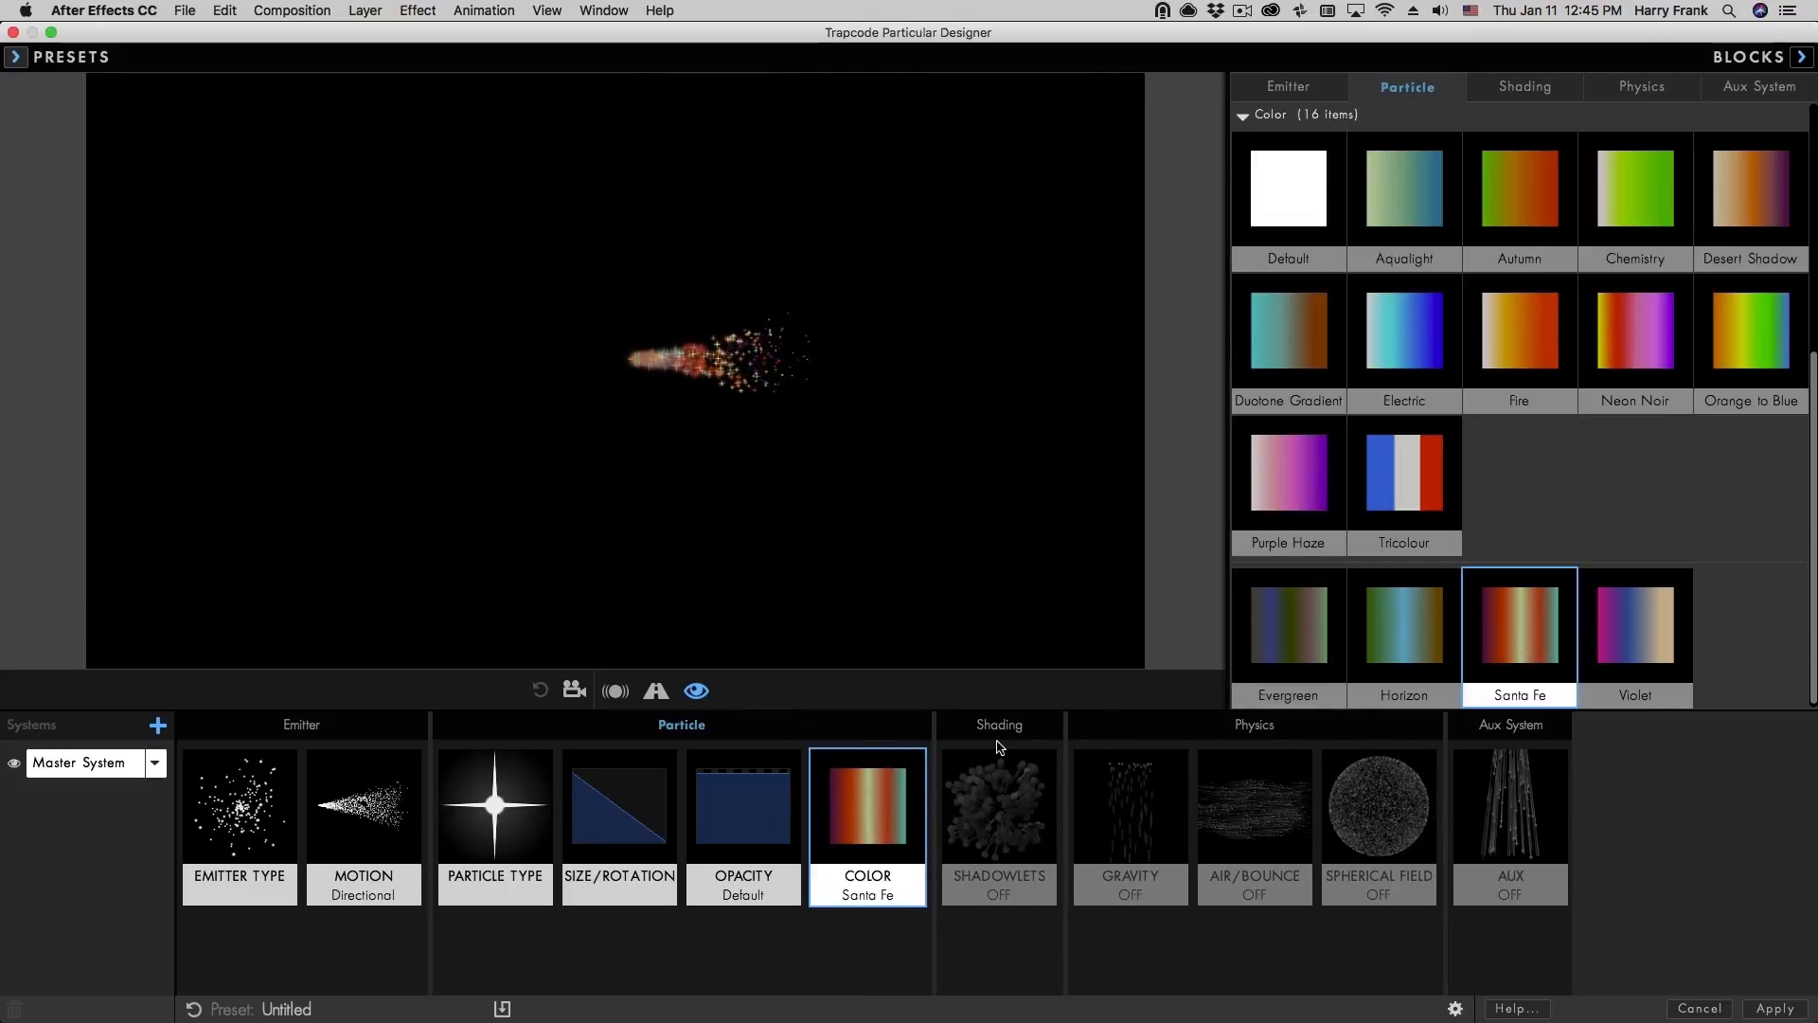
- Randomize the particle color gradient and save the Color block as a preset named Easter Egg
{"action": "left_click", "coordinate": [1579, 397]}
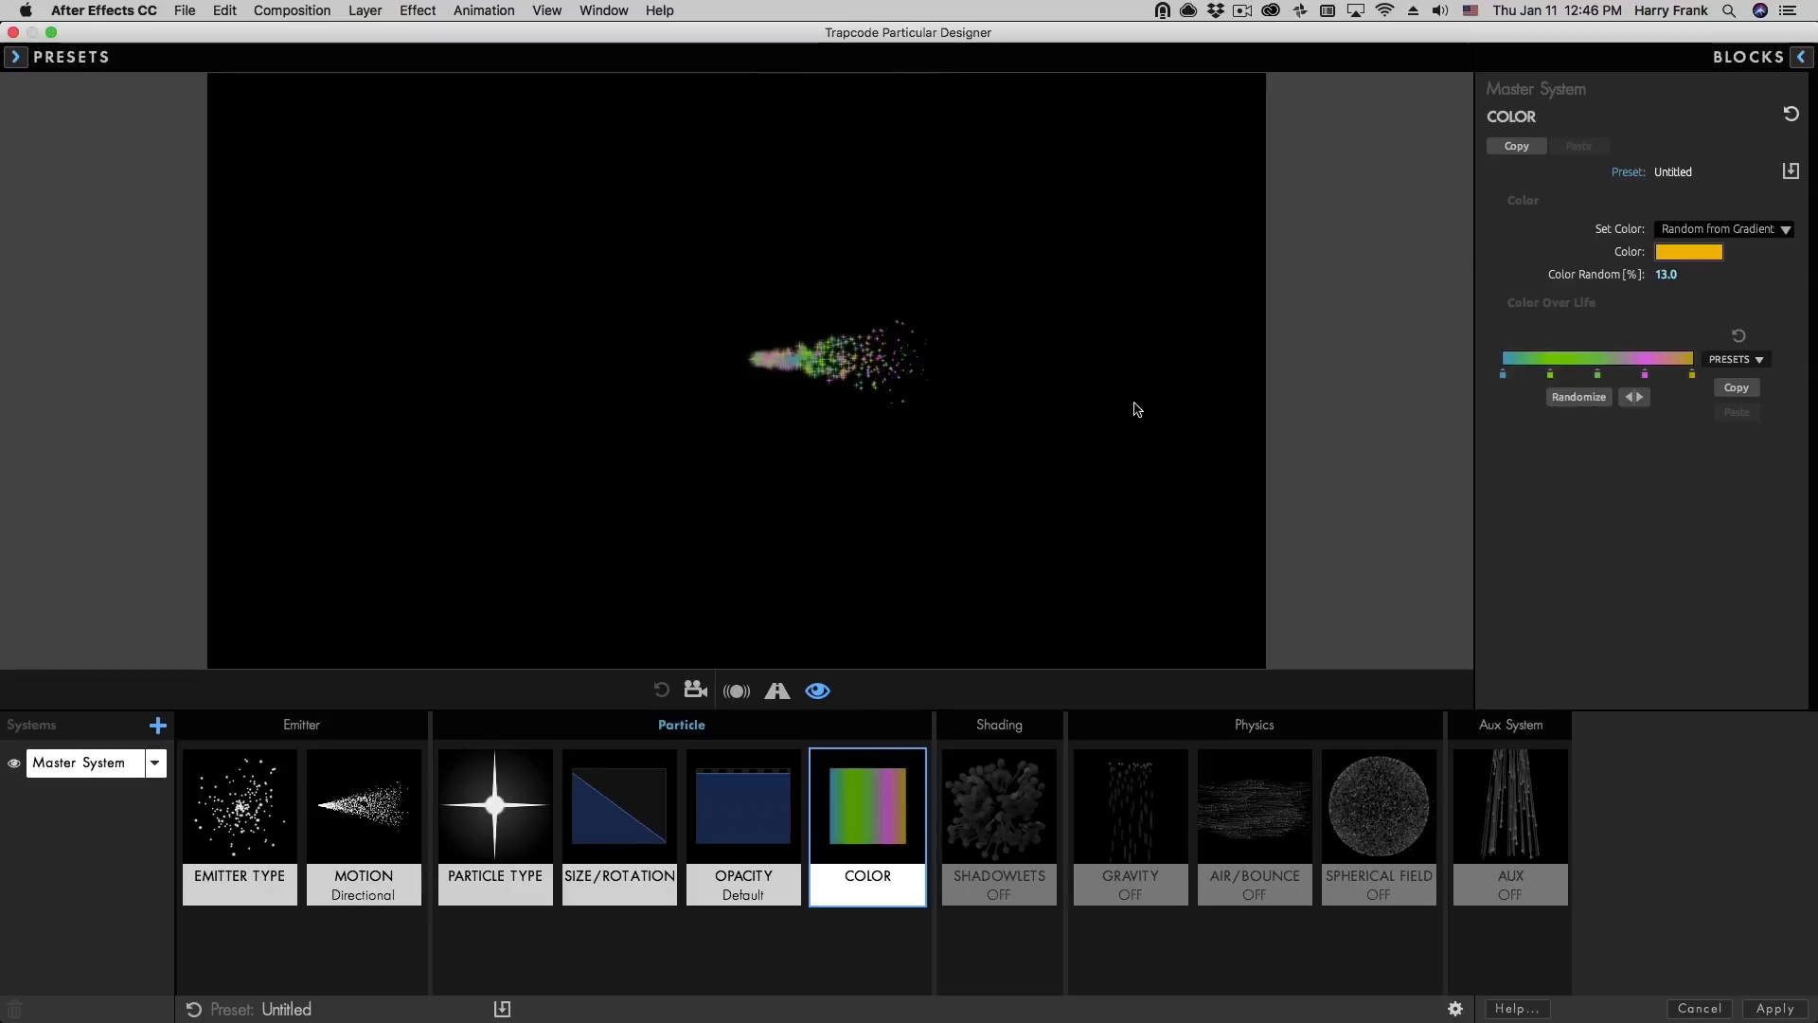
{"action": "right_click", "coordinate": [853, 790]}
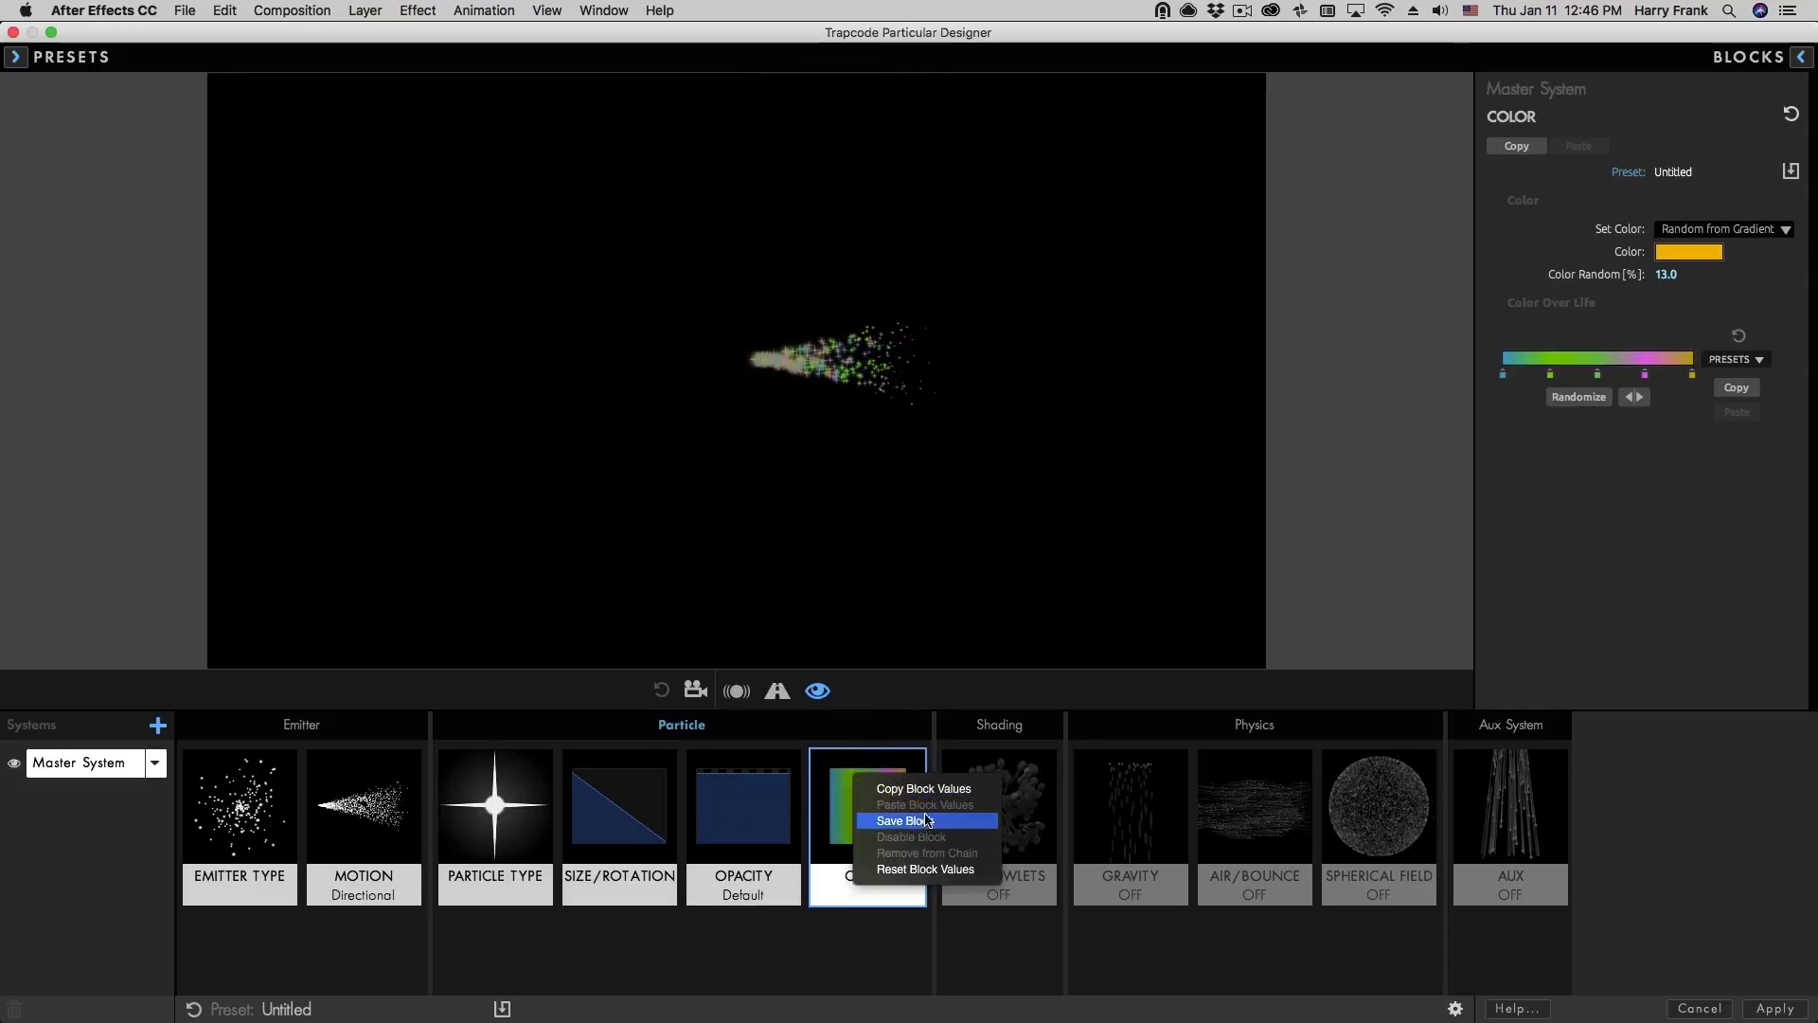
{"action": "left_click", "coordinate": [918, 821]}
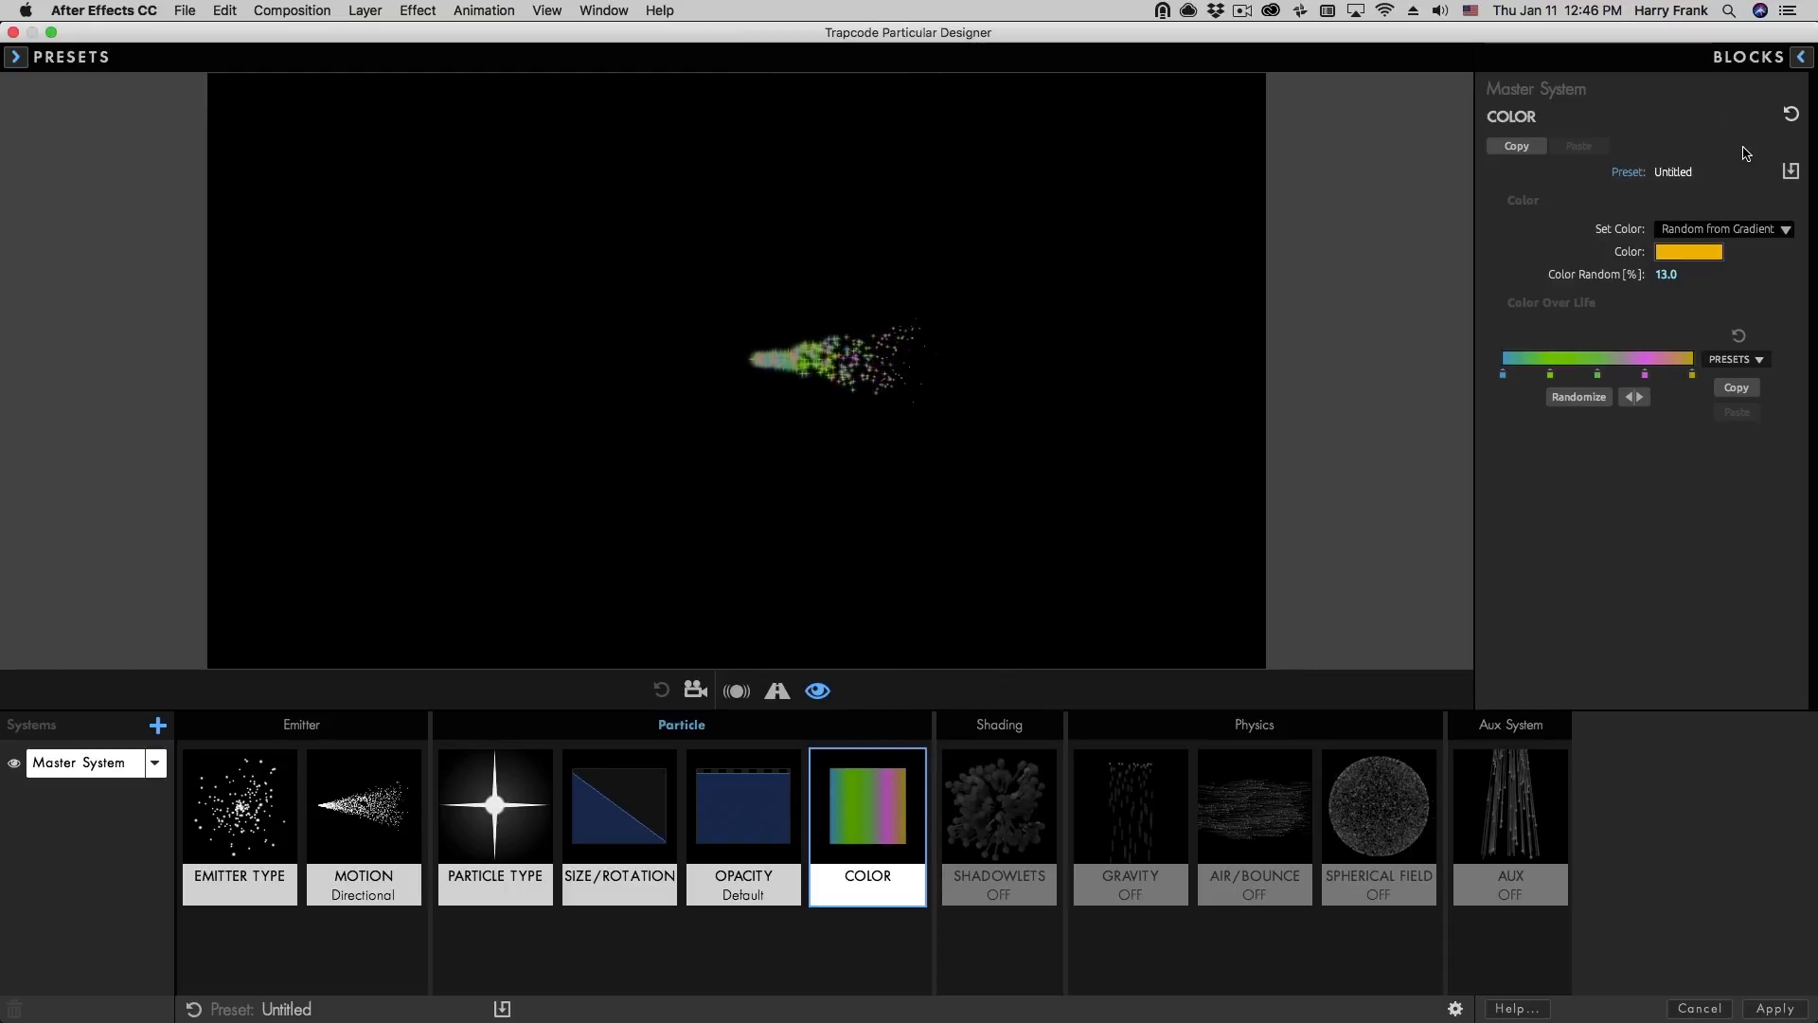
{"action": "left_click", "coordinate": [1789, 170]}
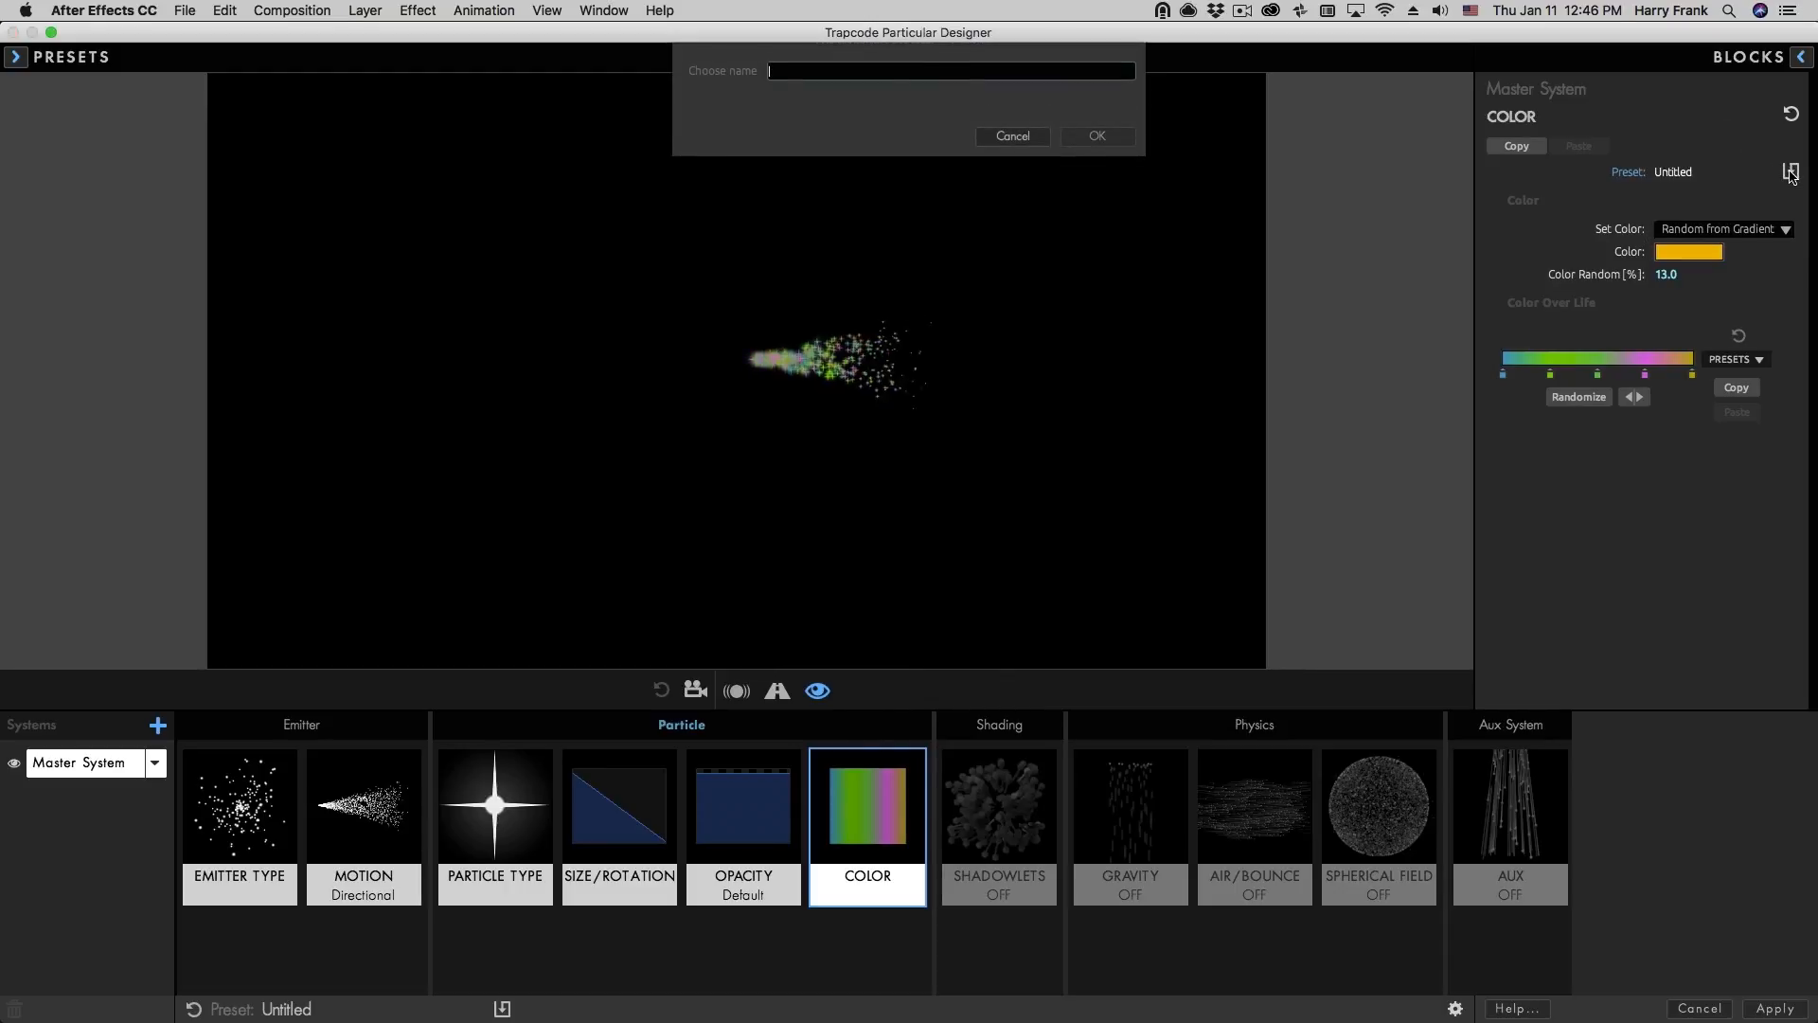
{"action": "type", "text": "Eas"}
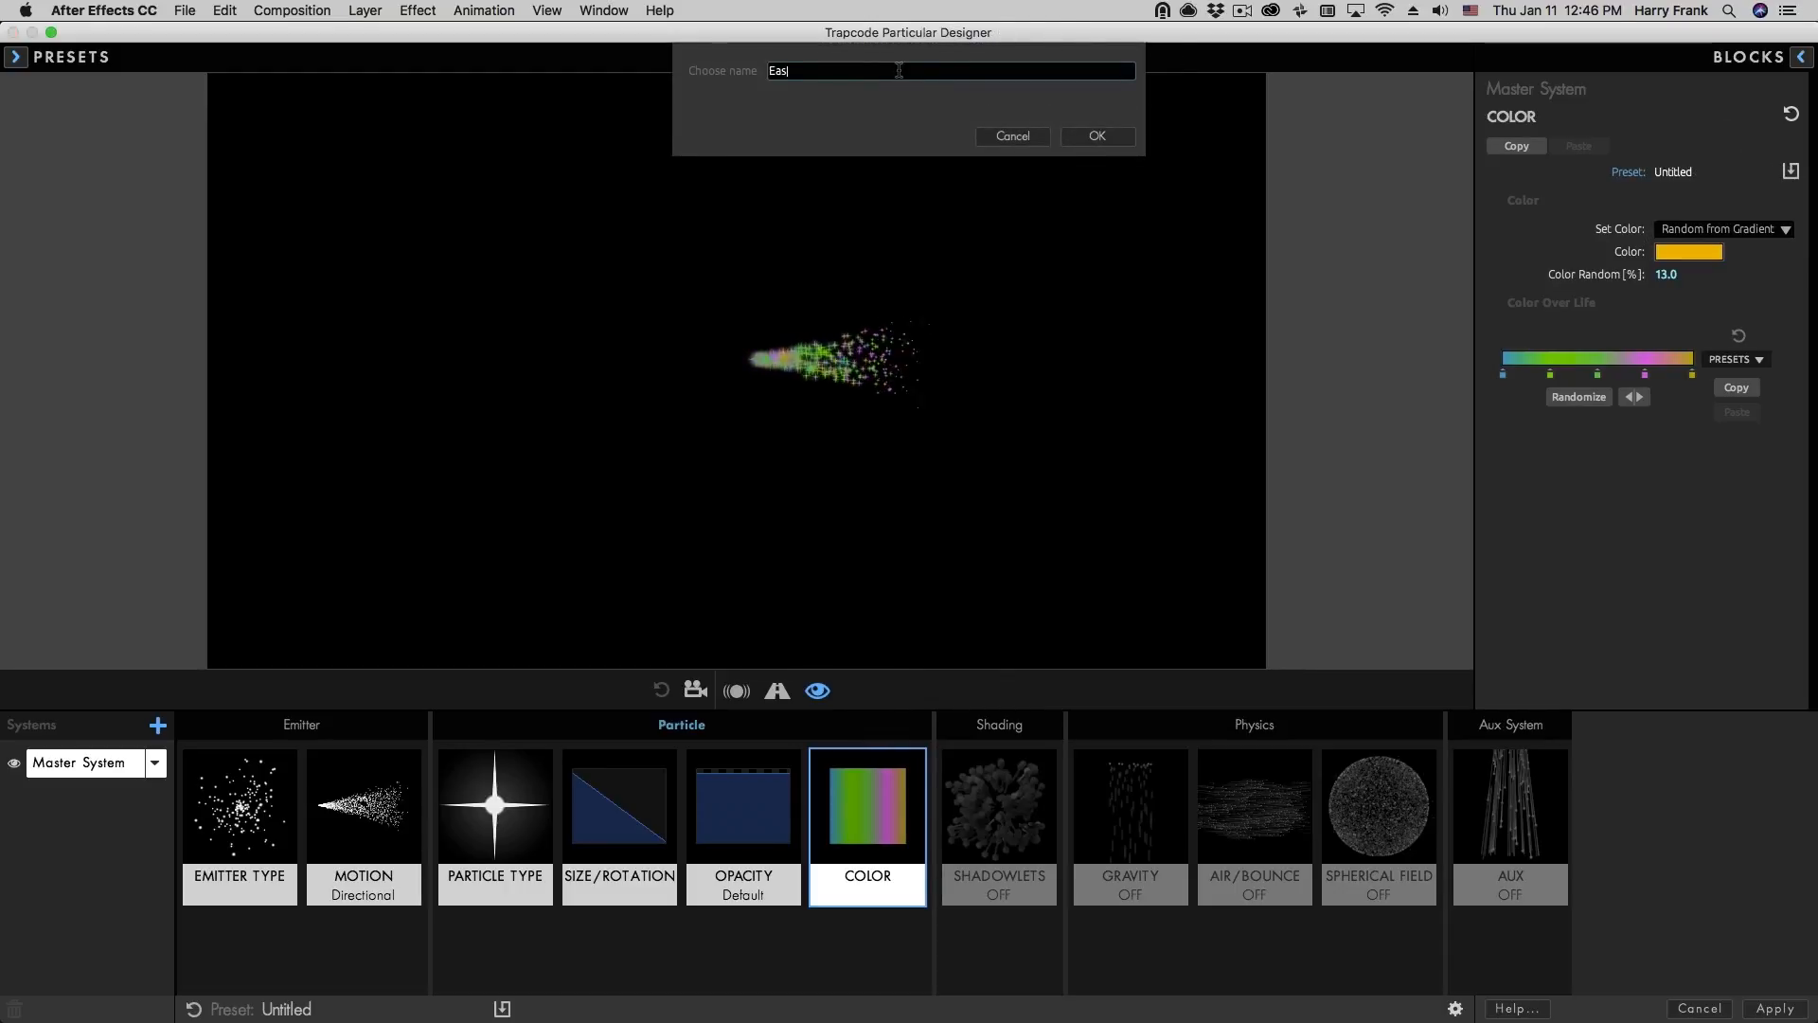
{"action": "type", "text": "ter"}
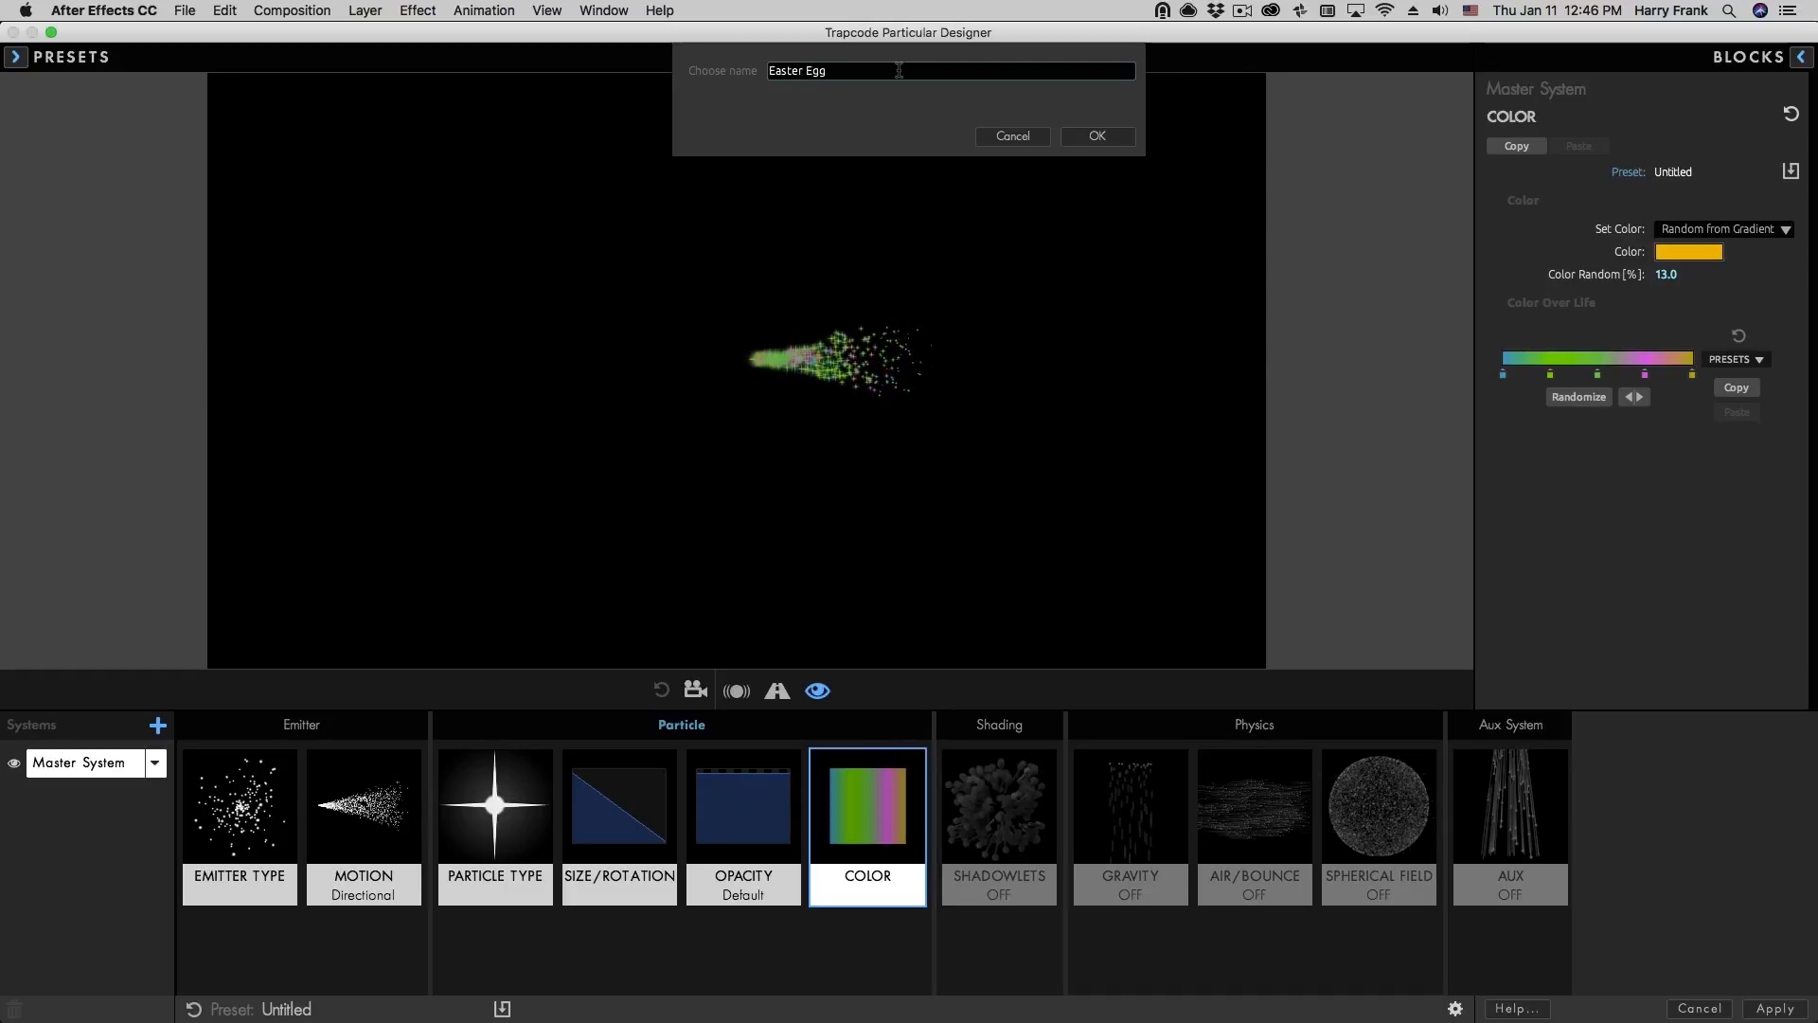
{"action": "type", "text": " Egg"}
{"action": "key", "text": "Return"}
- Examine the saved Easter Egg block among the Color presets, switching between the block library and the Color settings
{"action": "left_click", "coordinate": [866, 772]}
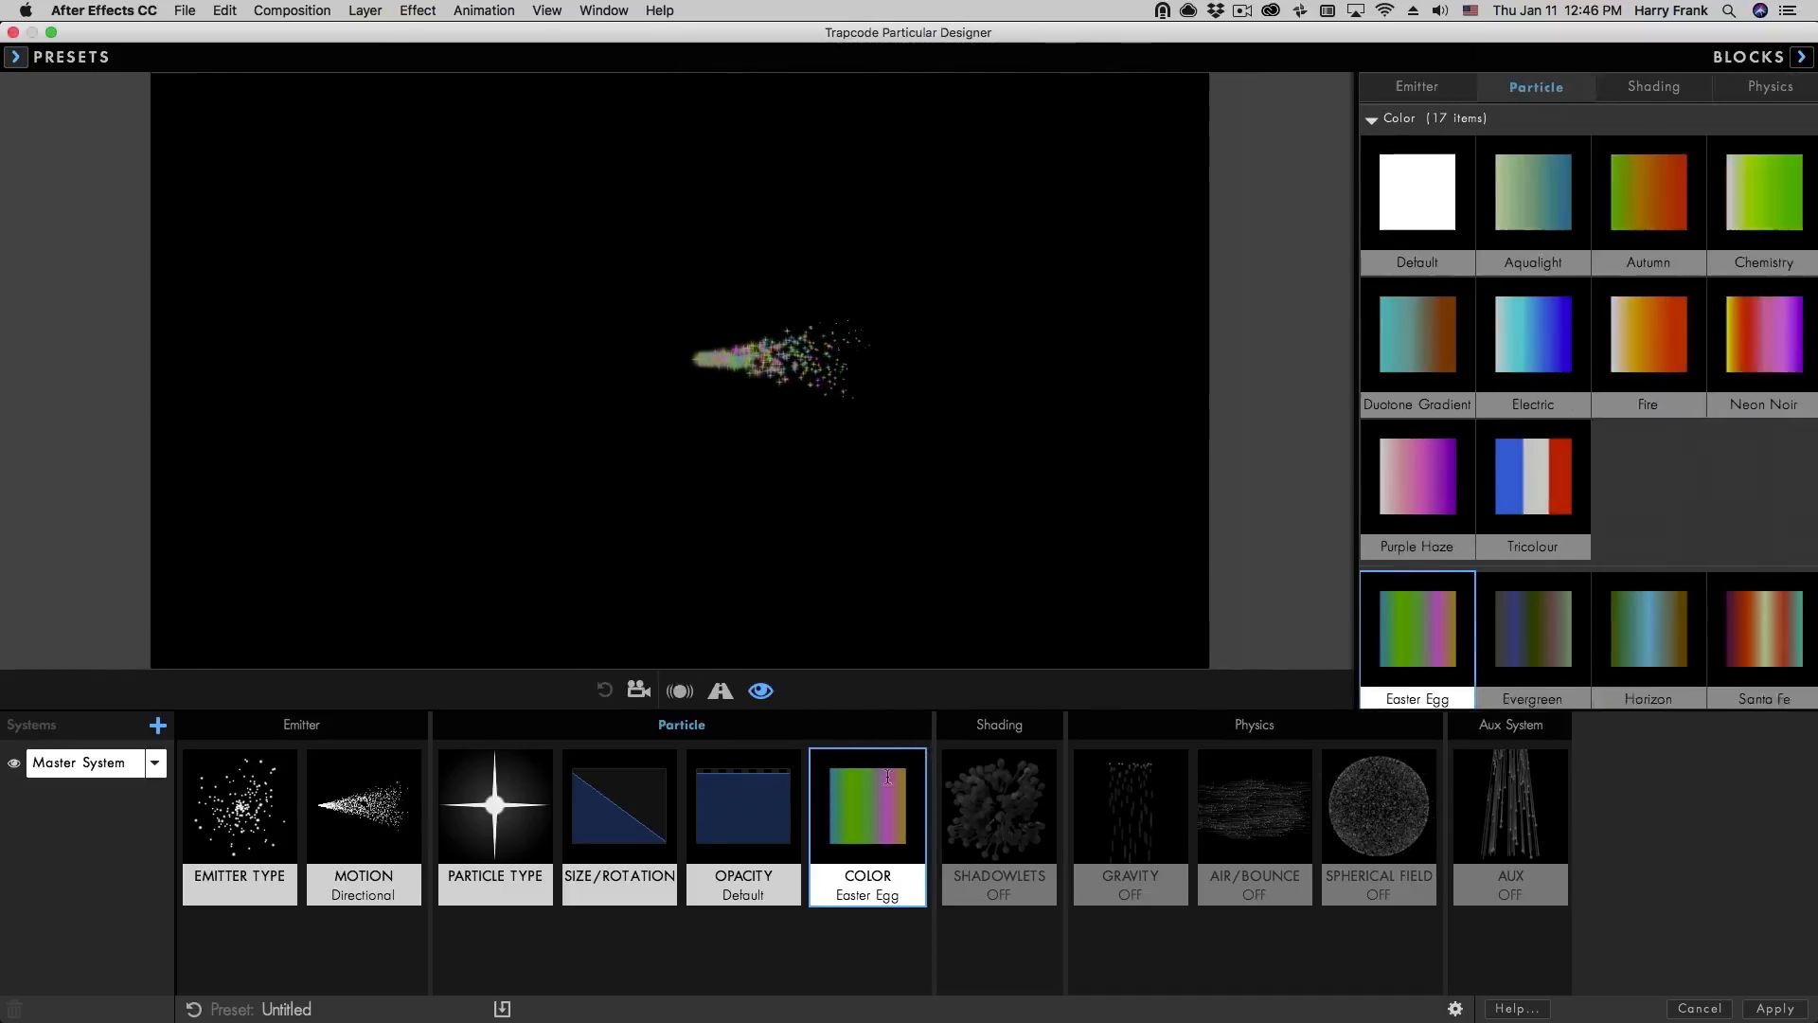
{"action": "scroll", "coordinate": [1272, 498], "scroll_direction": "down", "scroll_amount": 2}
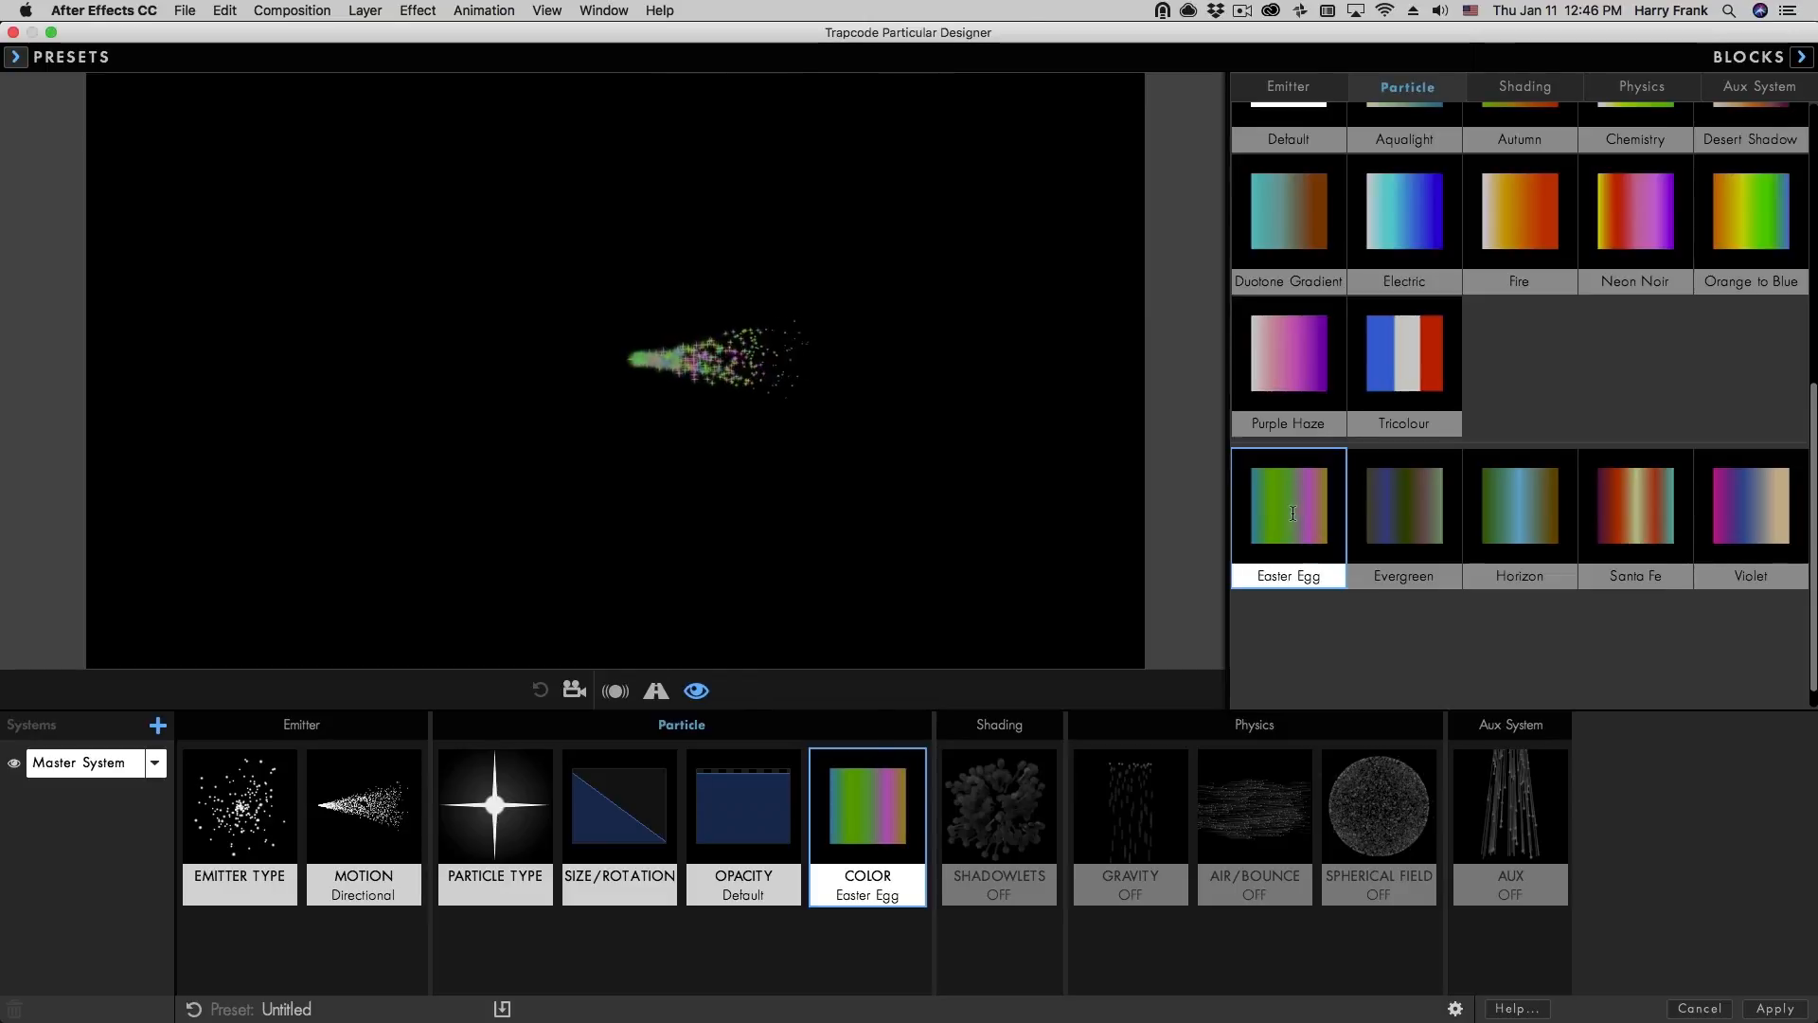
{"action": "scroll", "coordinate": [1290, 513], "scroll_direction": "up", "scroll_amount": 1}
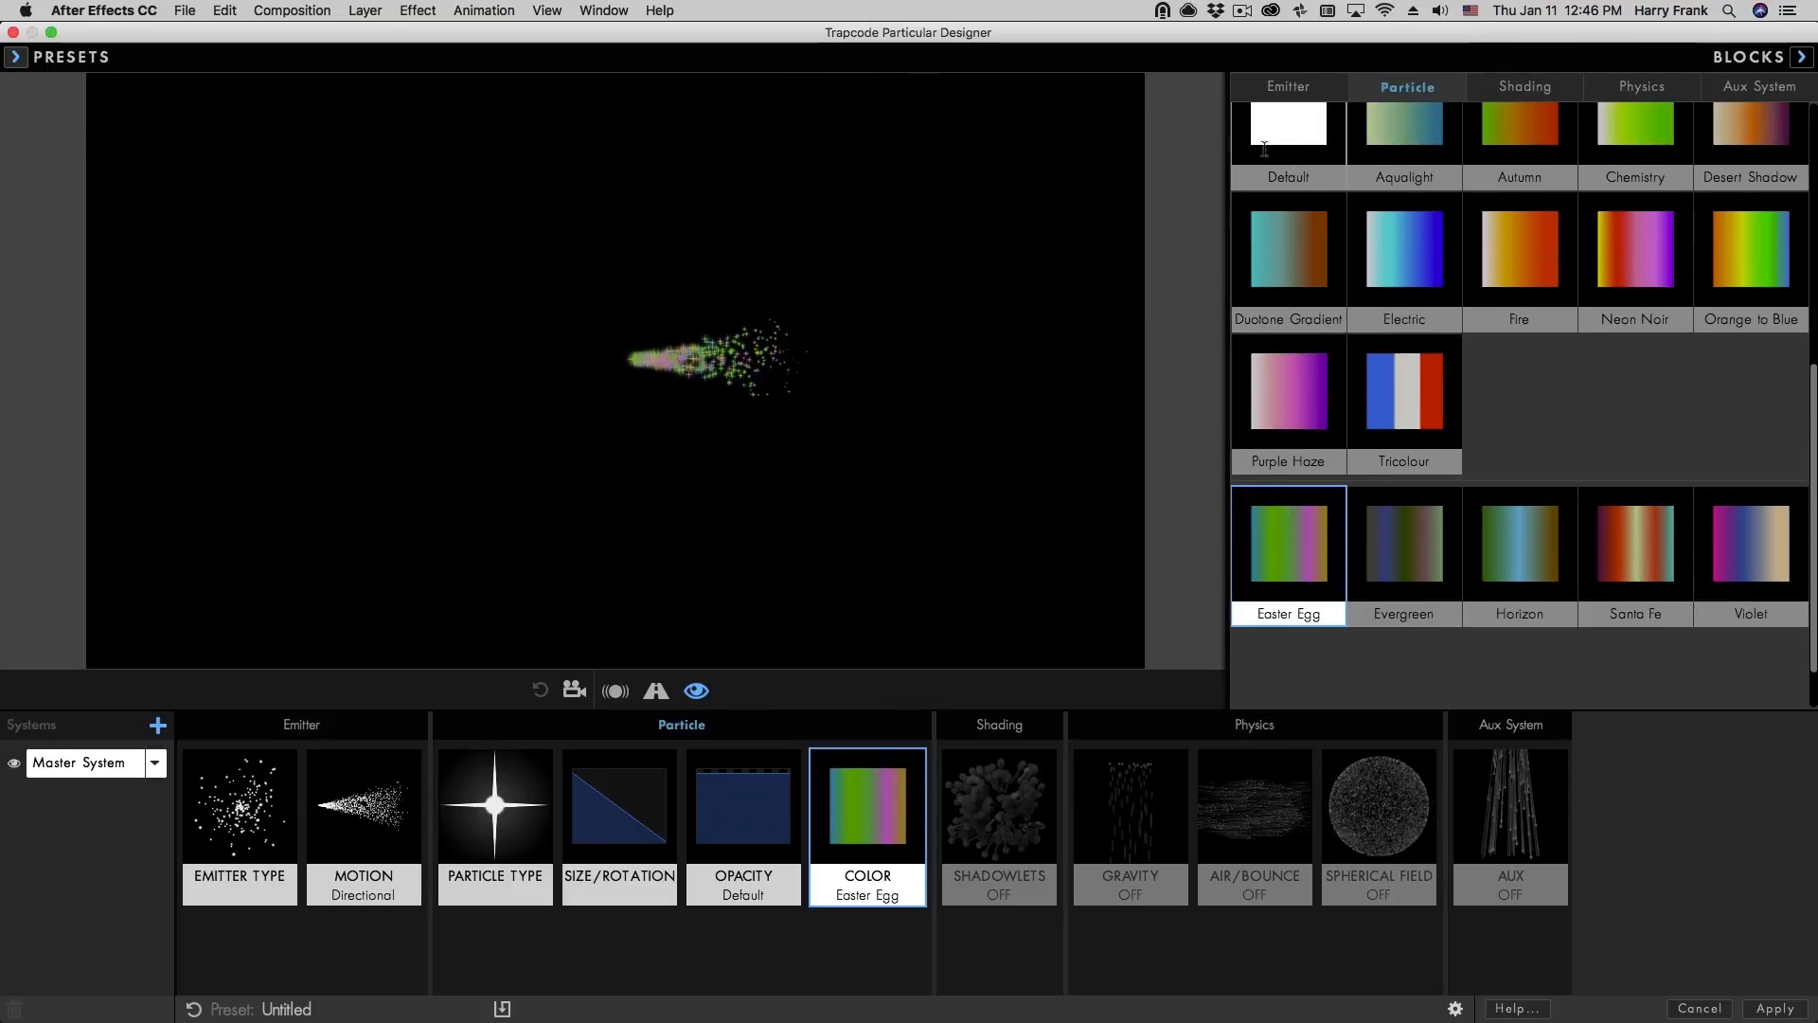
{"action": "key", "text": "b"}
{"action": "key", "text": "b"}
{"action": "key", "text": "b"}
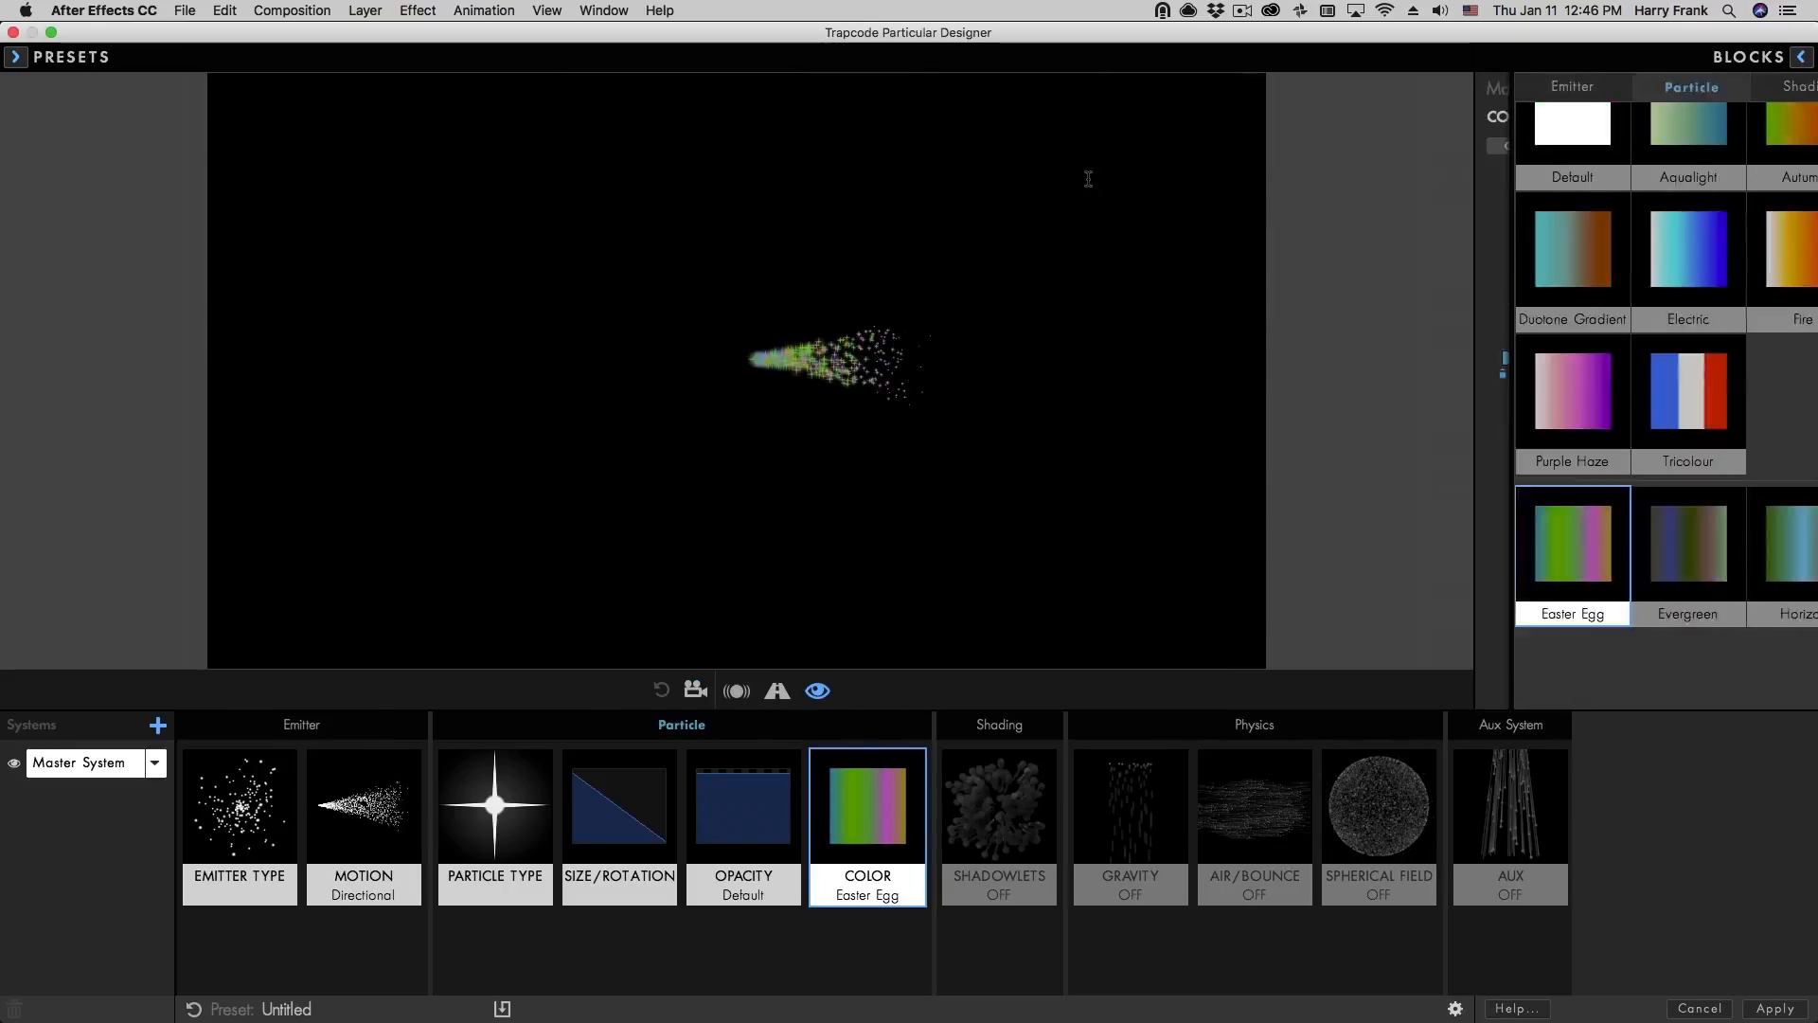
{"action": "left_click", "coordinate": [880, 779]}
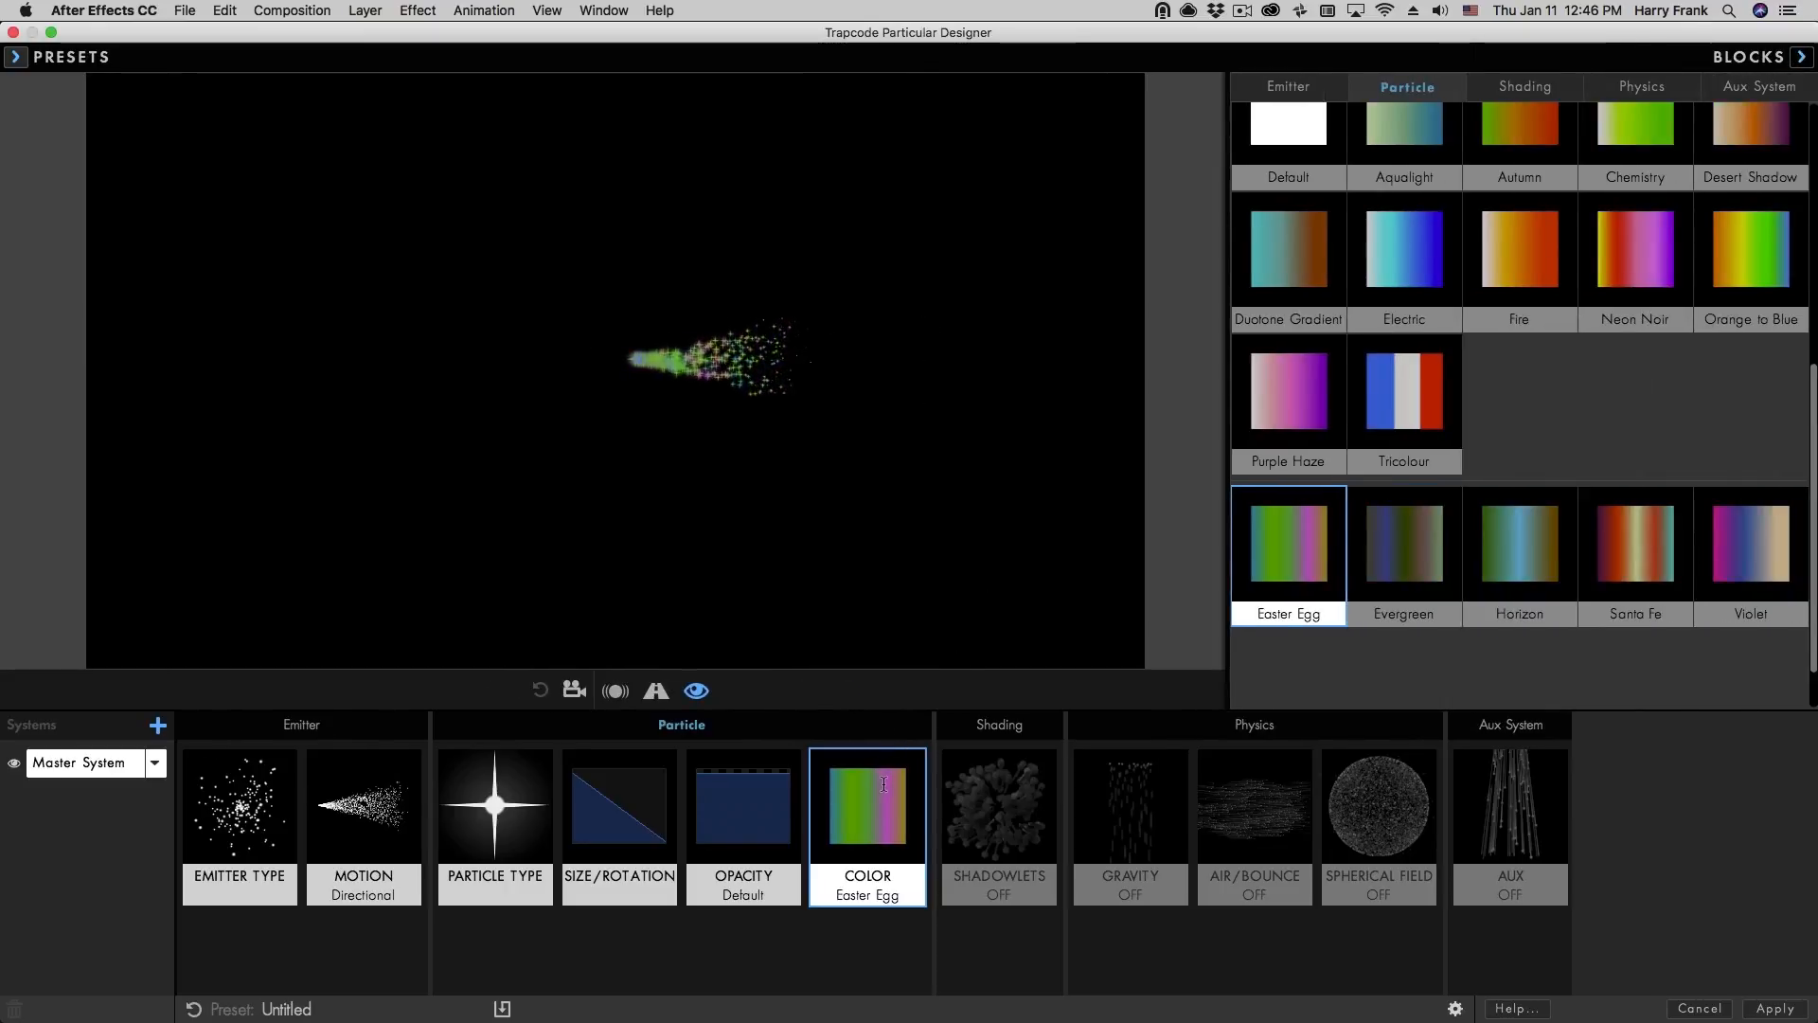
{"action": "left_click", "coordinate": [883, 784]}
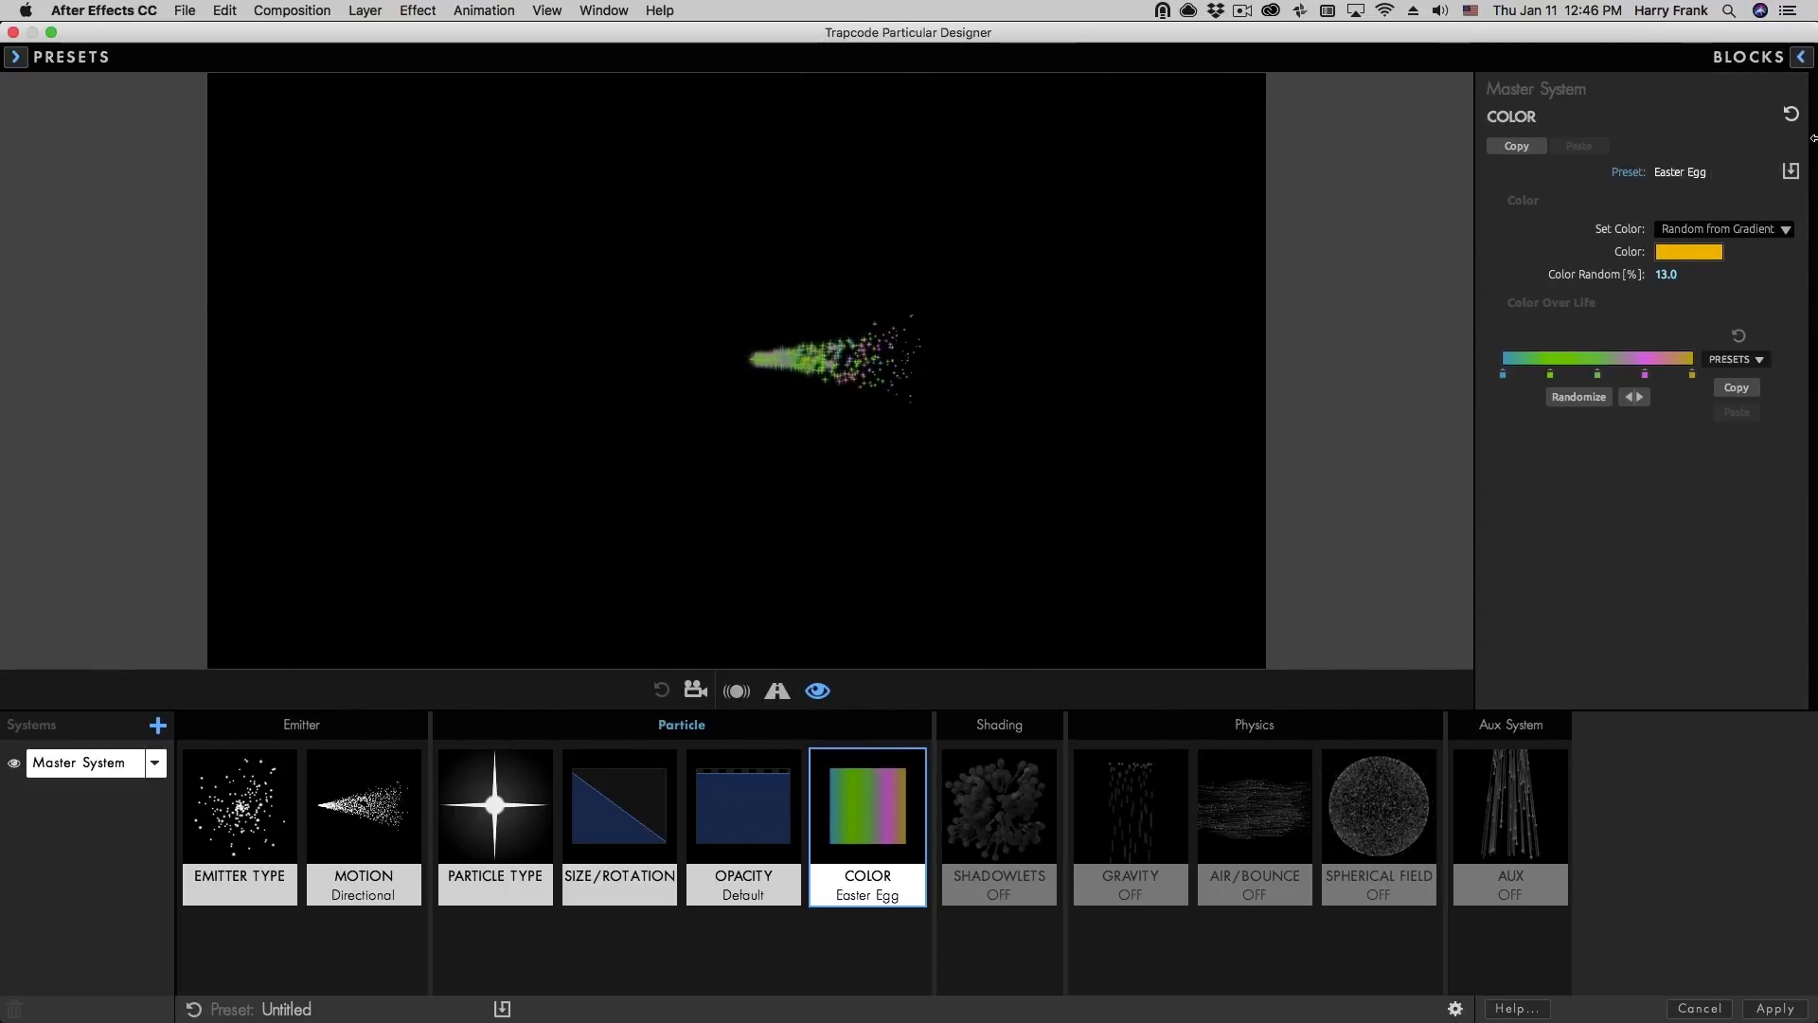
{"action": "left_click", "coordinate": [1809, 59]}
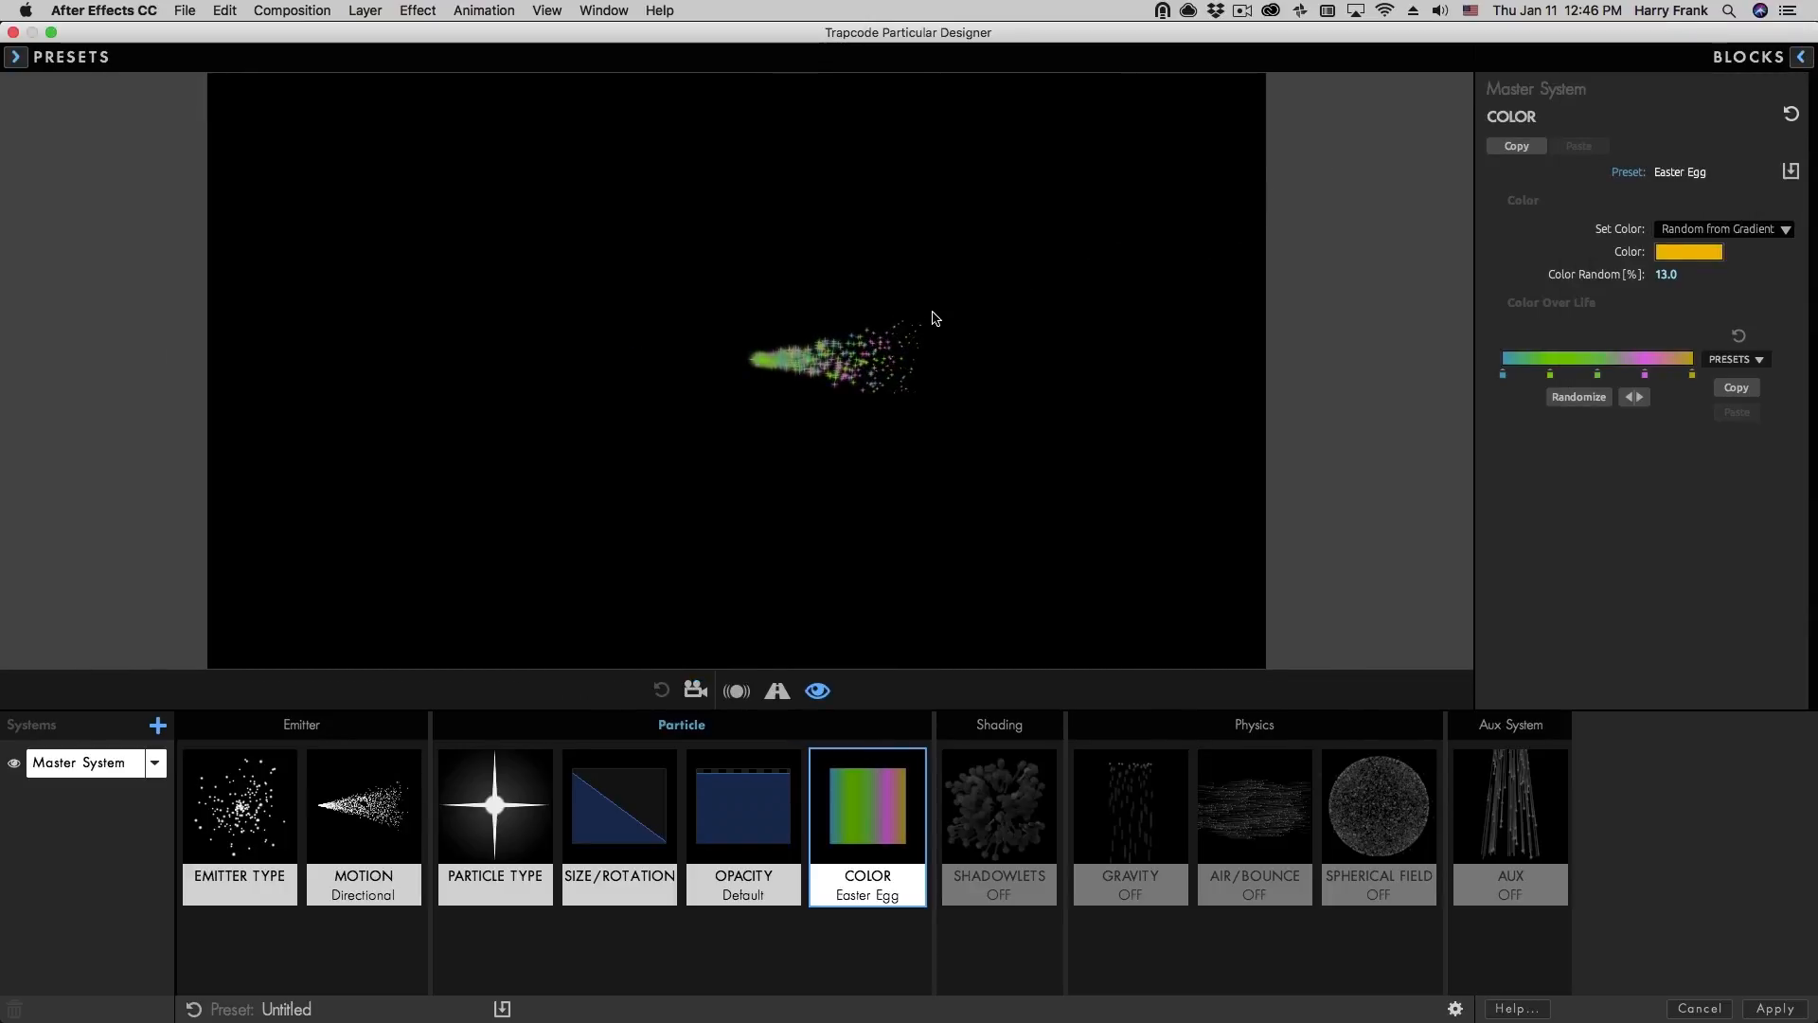
{"action": "left_click", "coordinate": [1778, 74]}
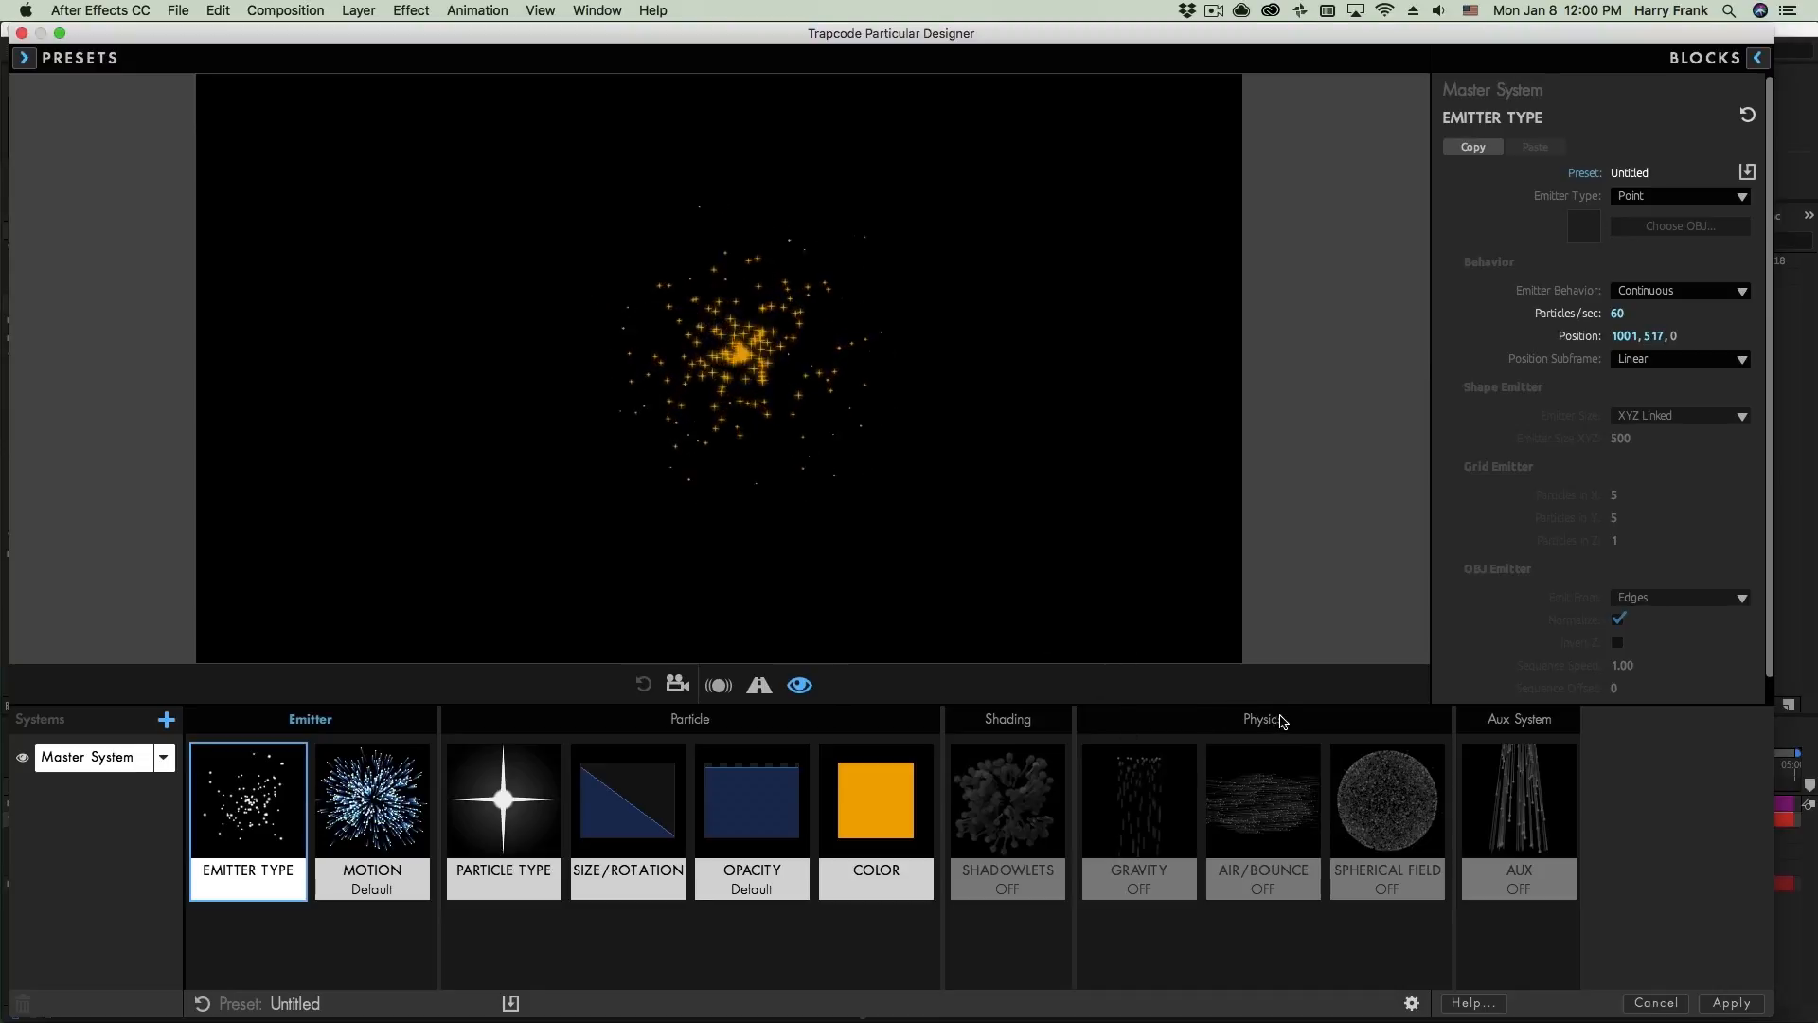
- Set the Master System's gravity to 73 and preview the falling particles by moving the emitter around
{"action": "left_click", "coordinate": [1141, 802]}
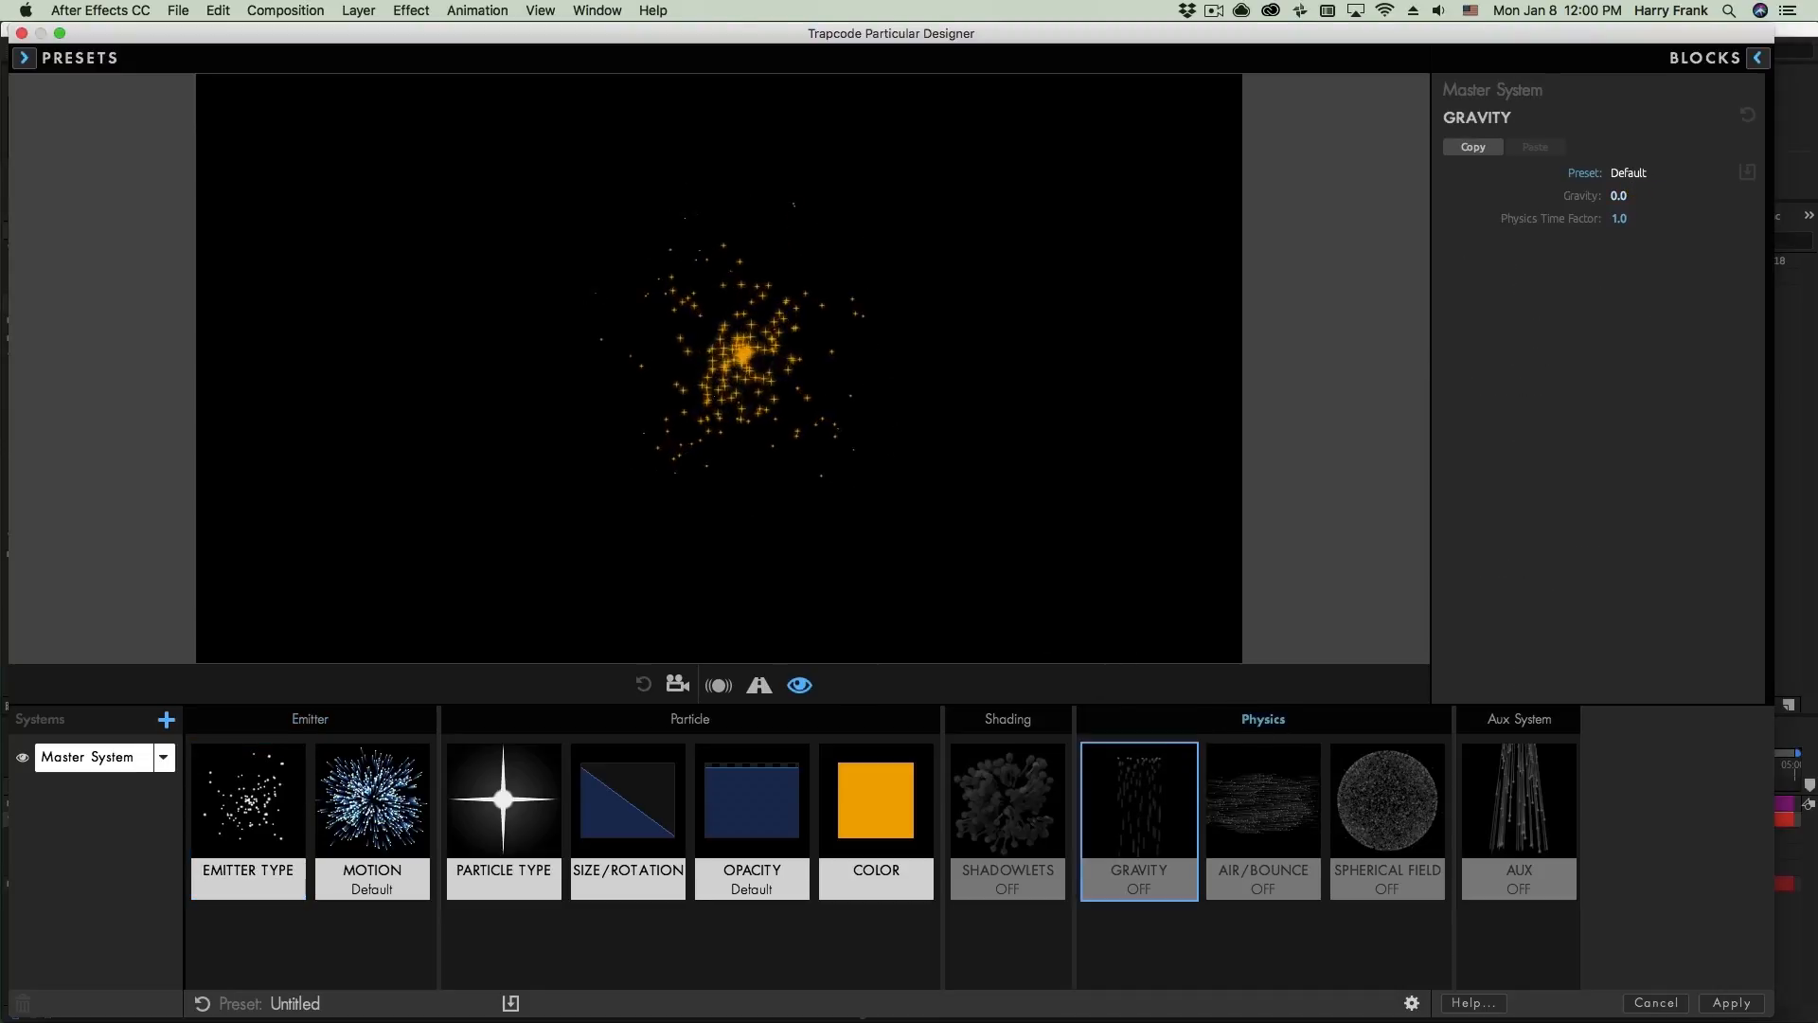
{"action": "left_click_drag", "start_coordinate": [1618, 195], "coordinate": [1627, 195]}
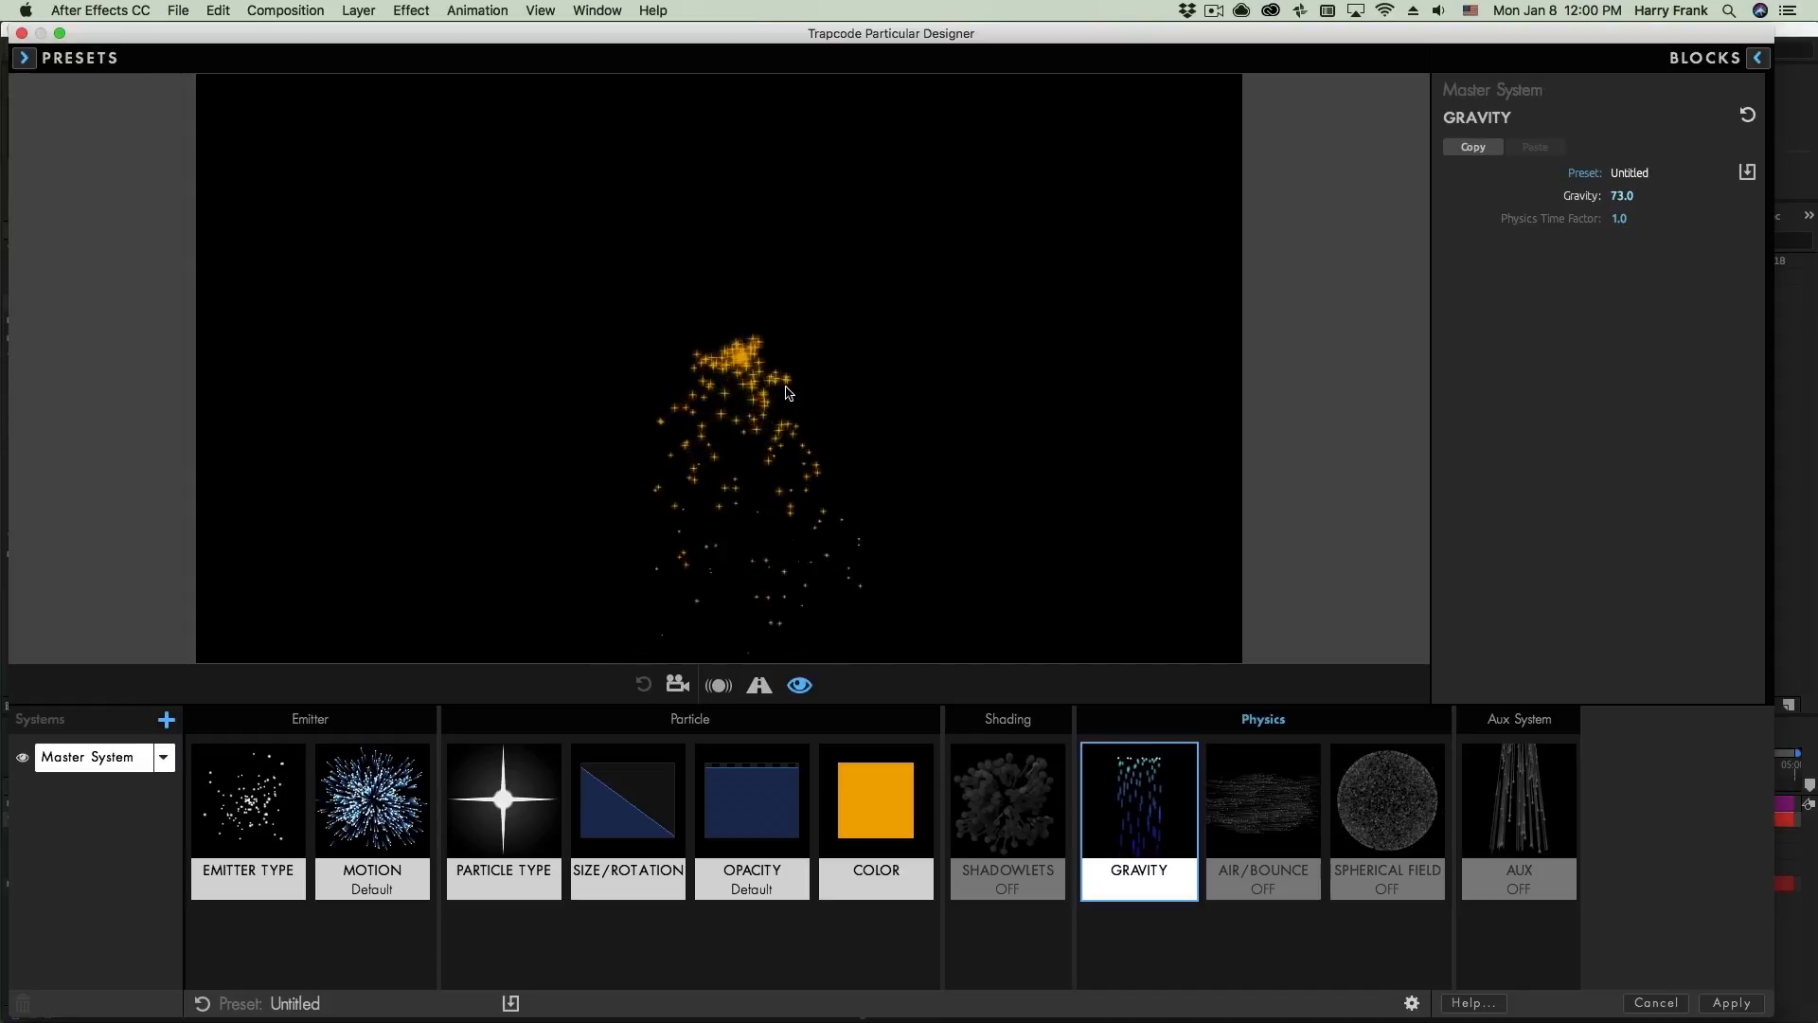
{"action": "mouse_move", "coordinate": [602, 317]}
{"action": "left_mouse_down"}
{"action": "mouse_move", "coordinate": [568, 327]}
{"action": "mouse_move", "coordinate": [791, 333]}
{"action": "left_mouse_up"}
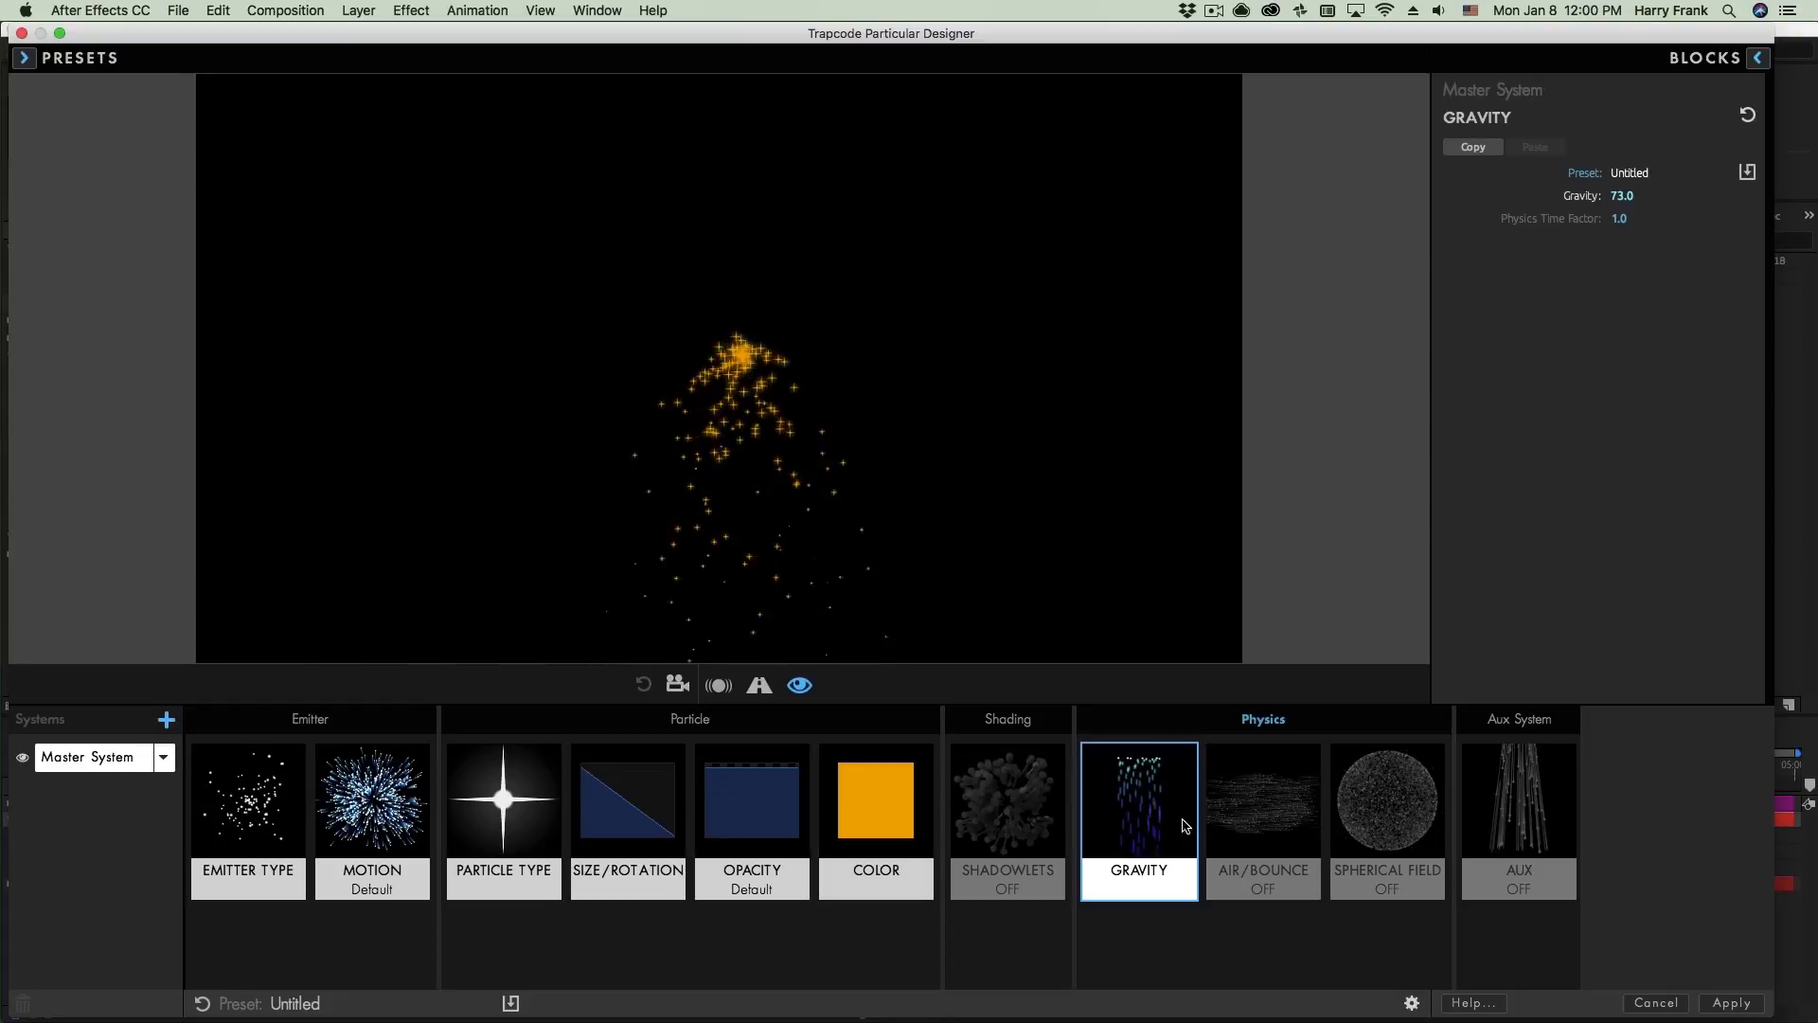
- Try the Negative Gravity preset on the Master System and reset its gravity to the default
{"action": "left_click", "coordinate": [1122, 800]}
{"action": "left_click", "coordinate": [1476, 198]}
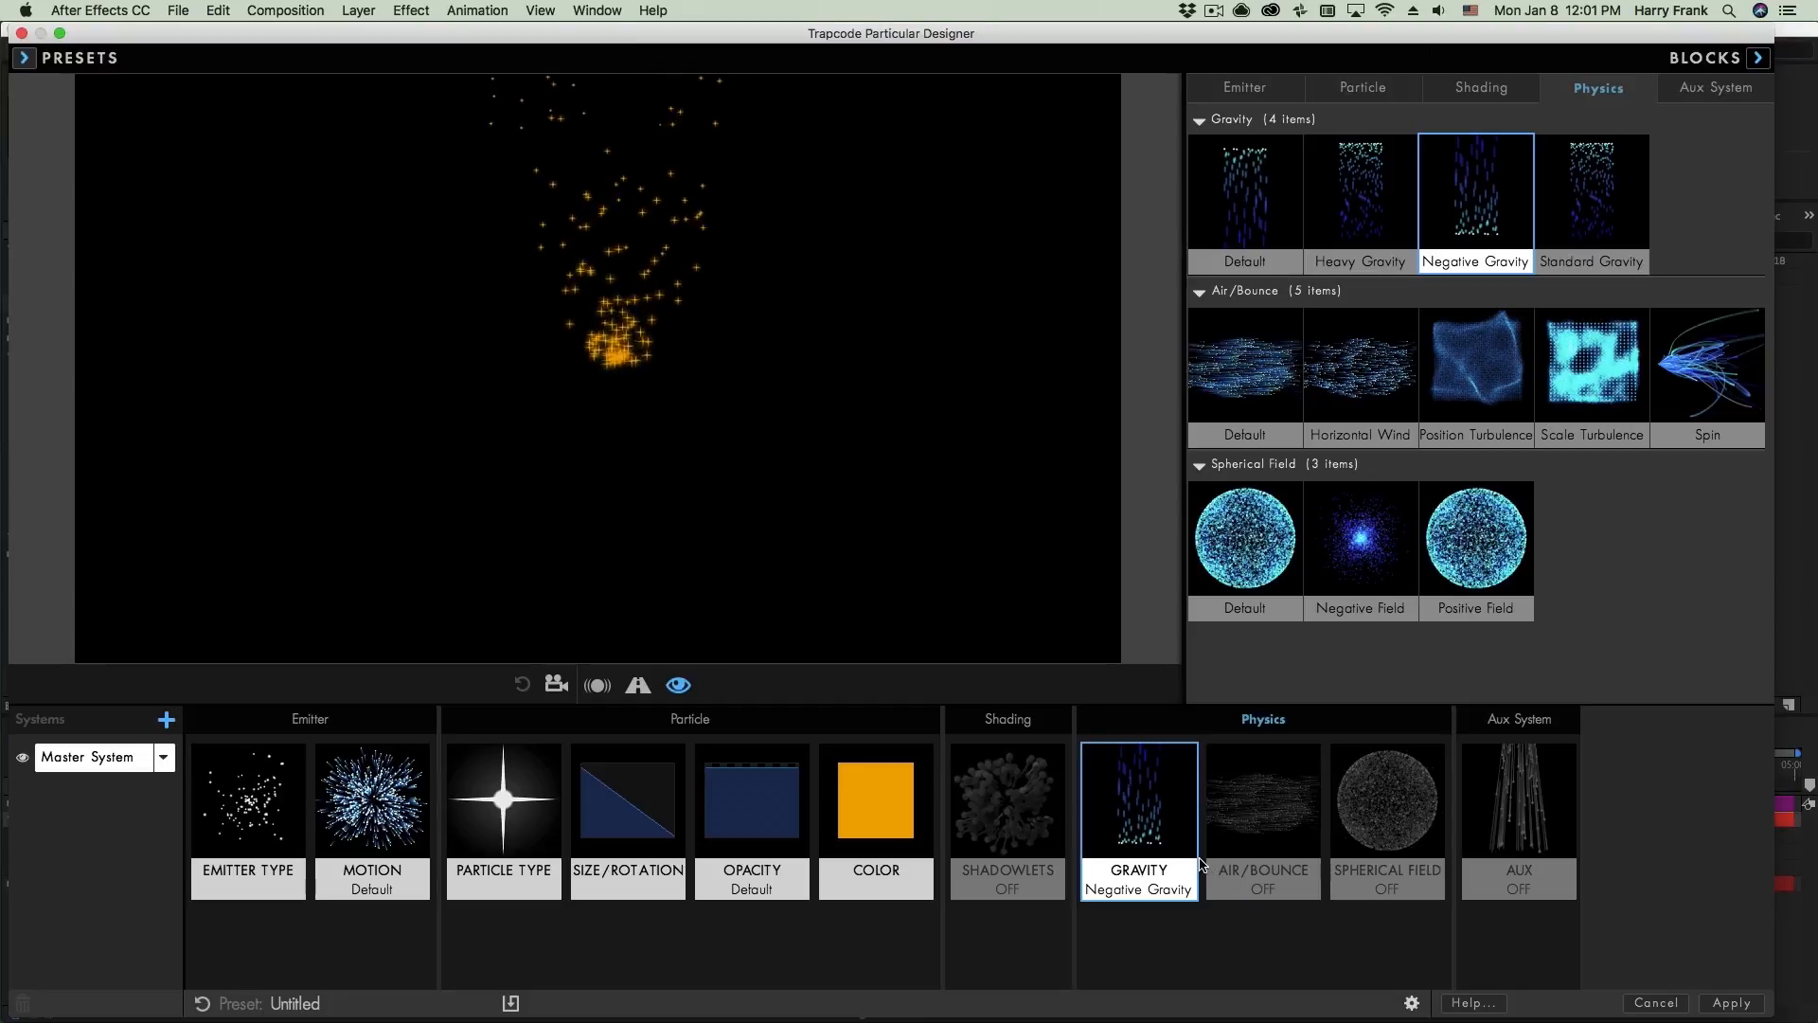
{"action": "right_click", "coordinate": [1155, 825]}
{"action": "left_click", "coordinate": [1217, 904]}
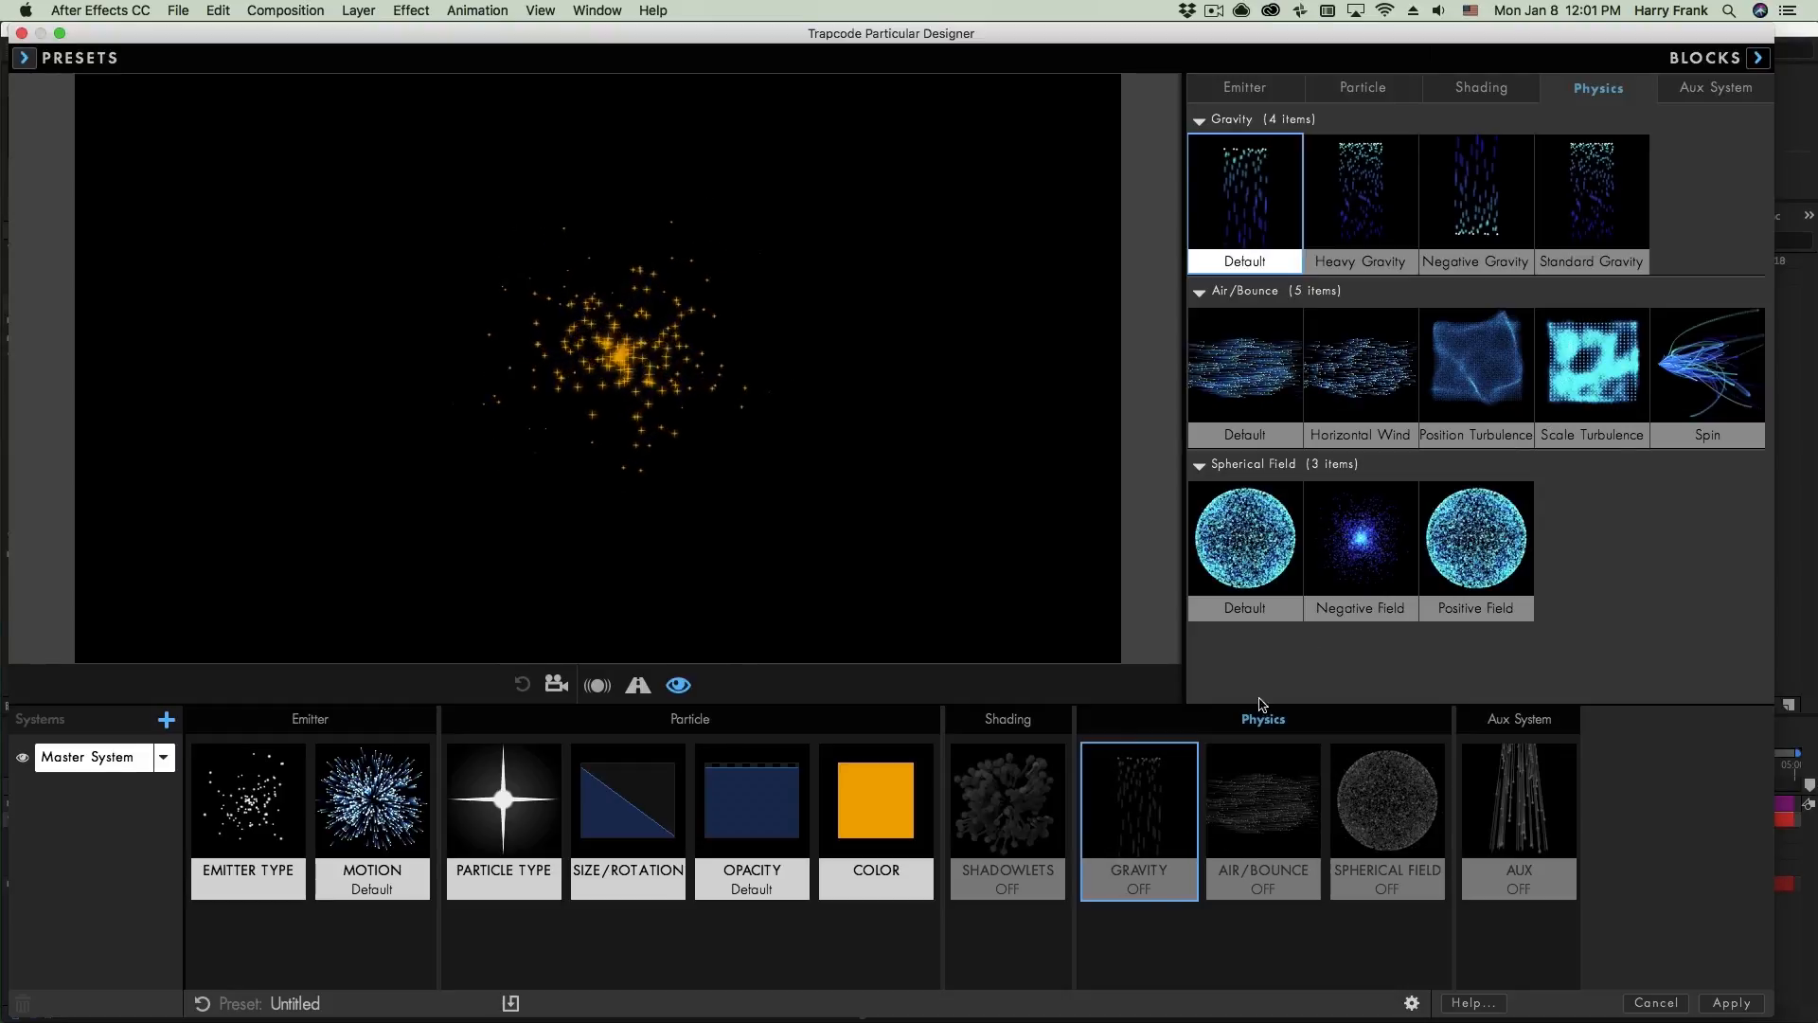
{"action": "left_click", "coordinate": [1284, 373]}
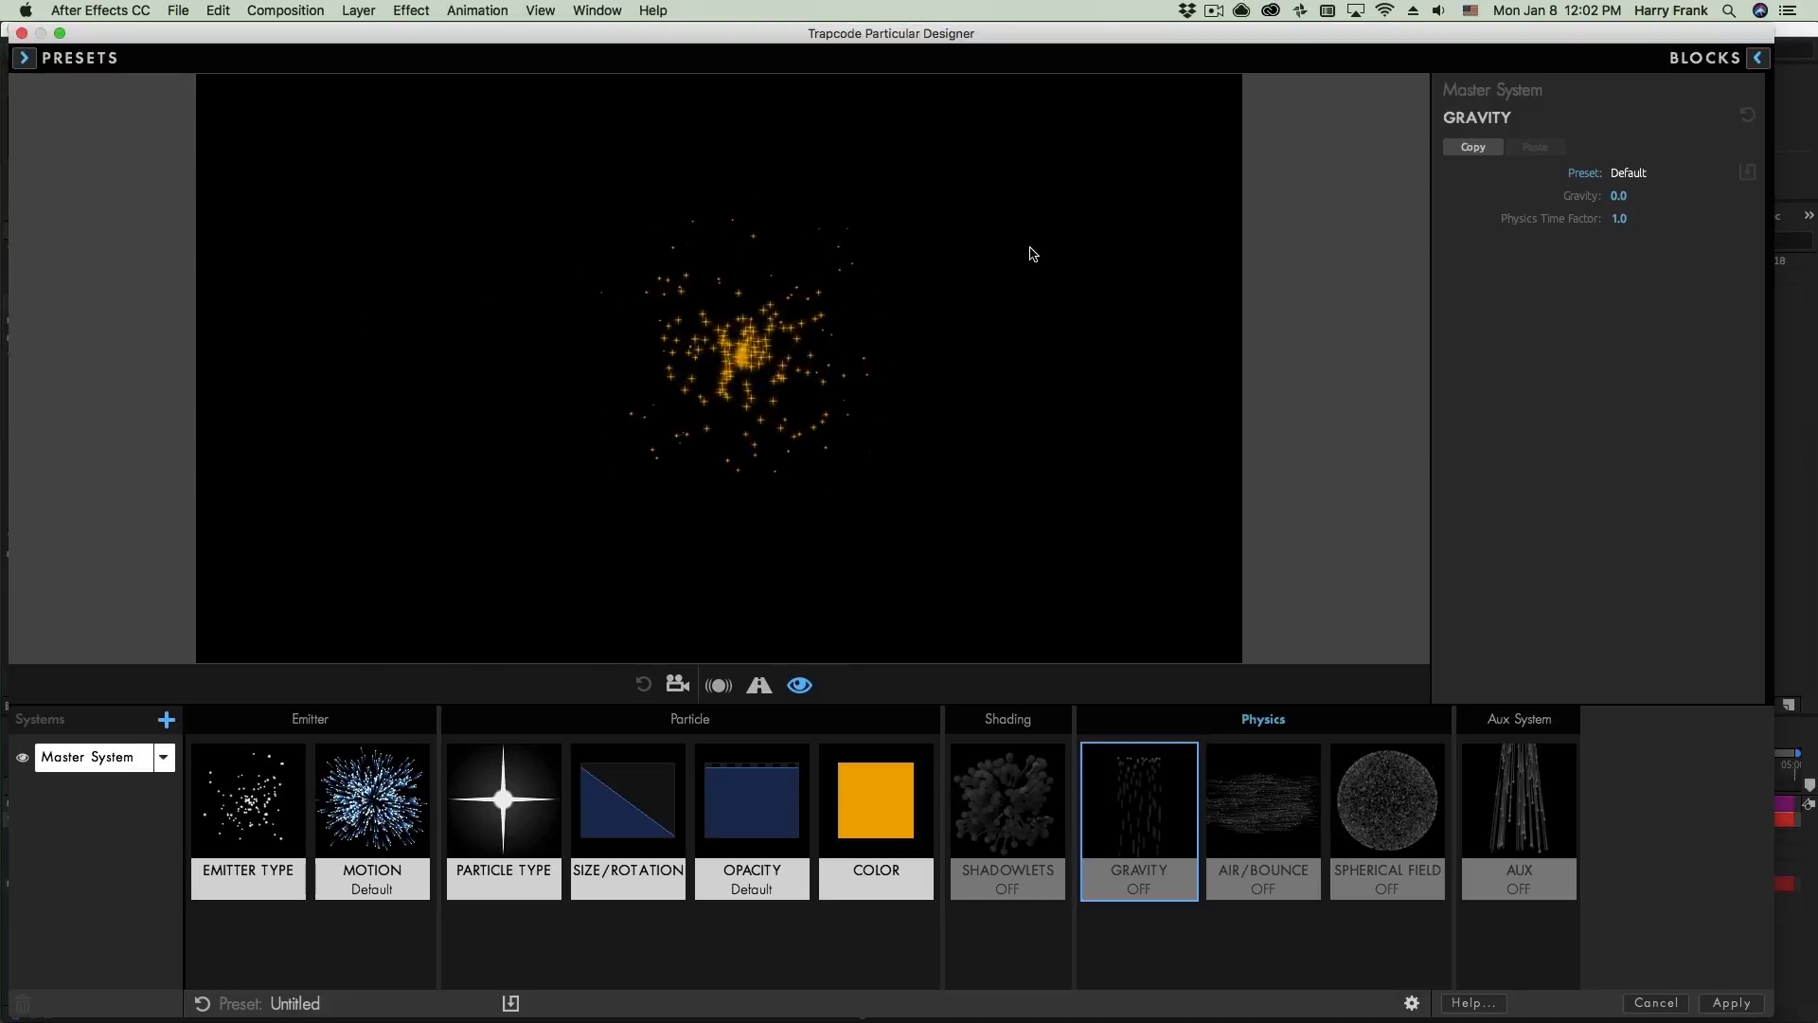
- Apply the Glow Strings preset from the multiple-system Motion Graphics presets and preview it by moving the emitter
{"action": "left_click", "coordinate": [69, 59]}
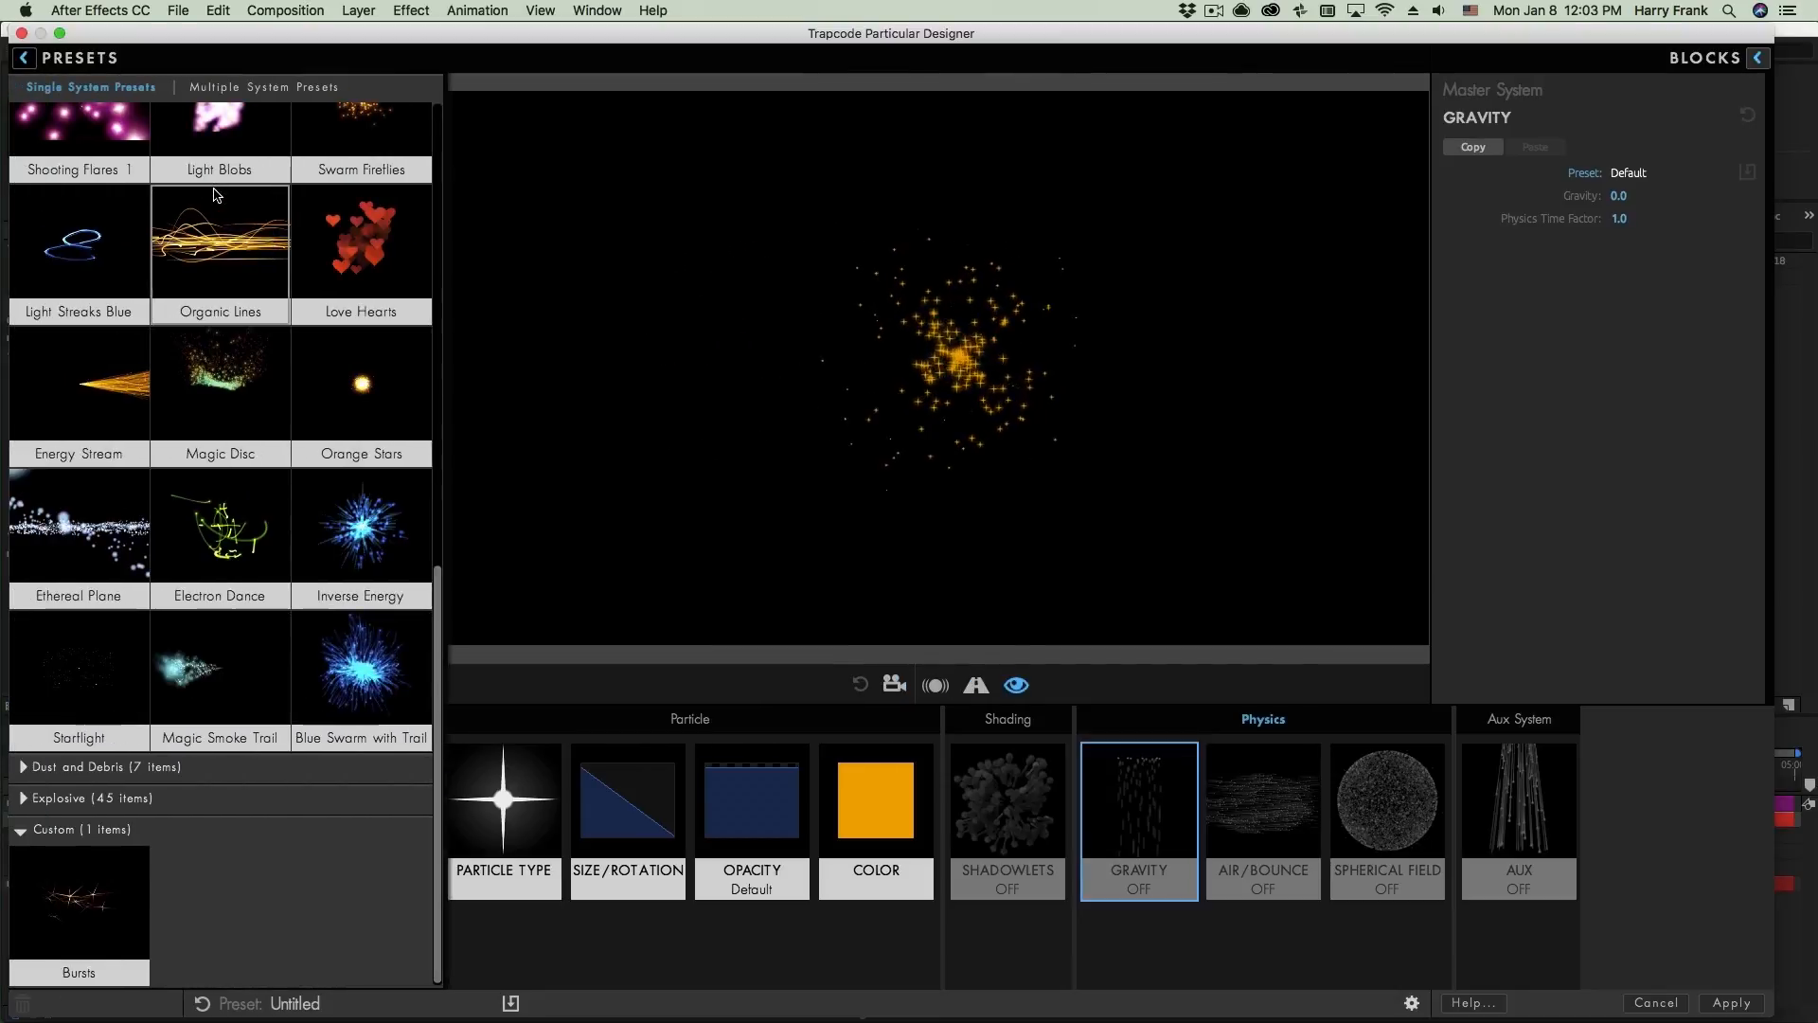
{"action": "left_click", "coordinate": [248, 85]}
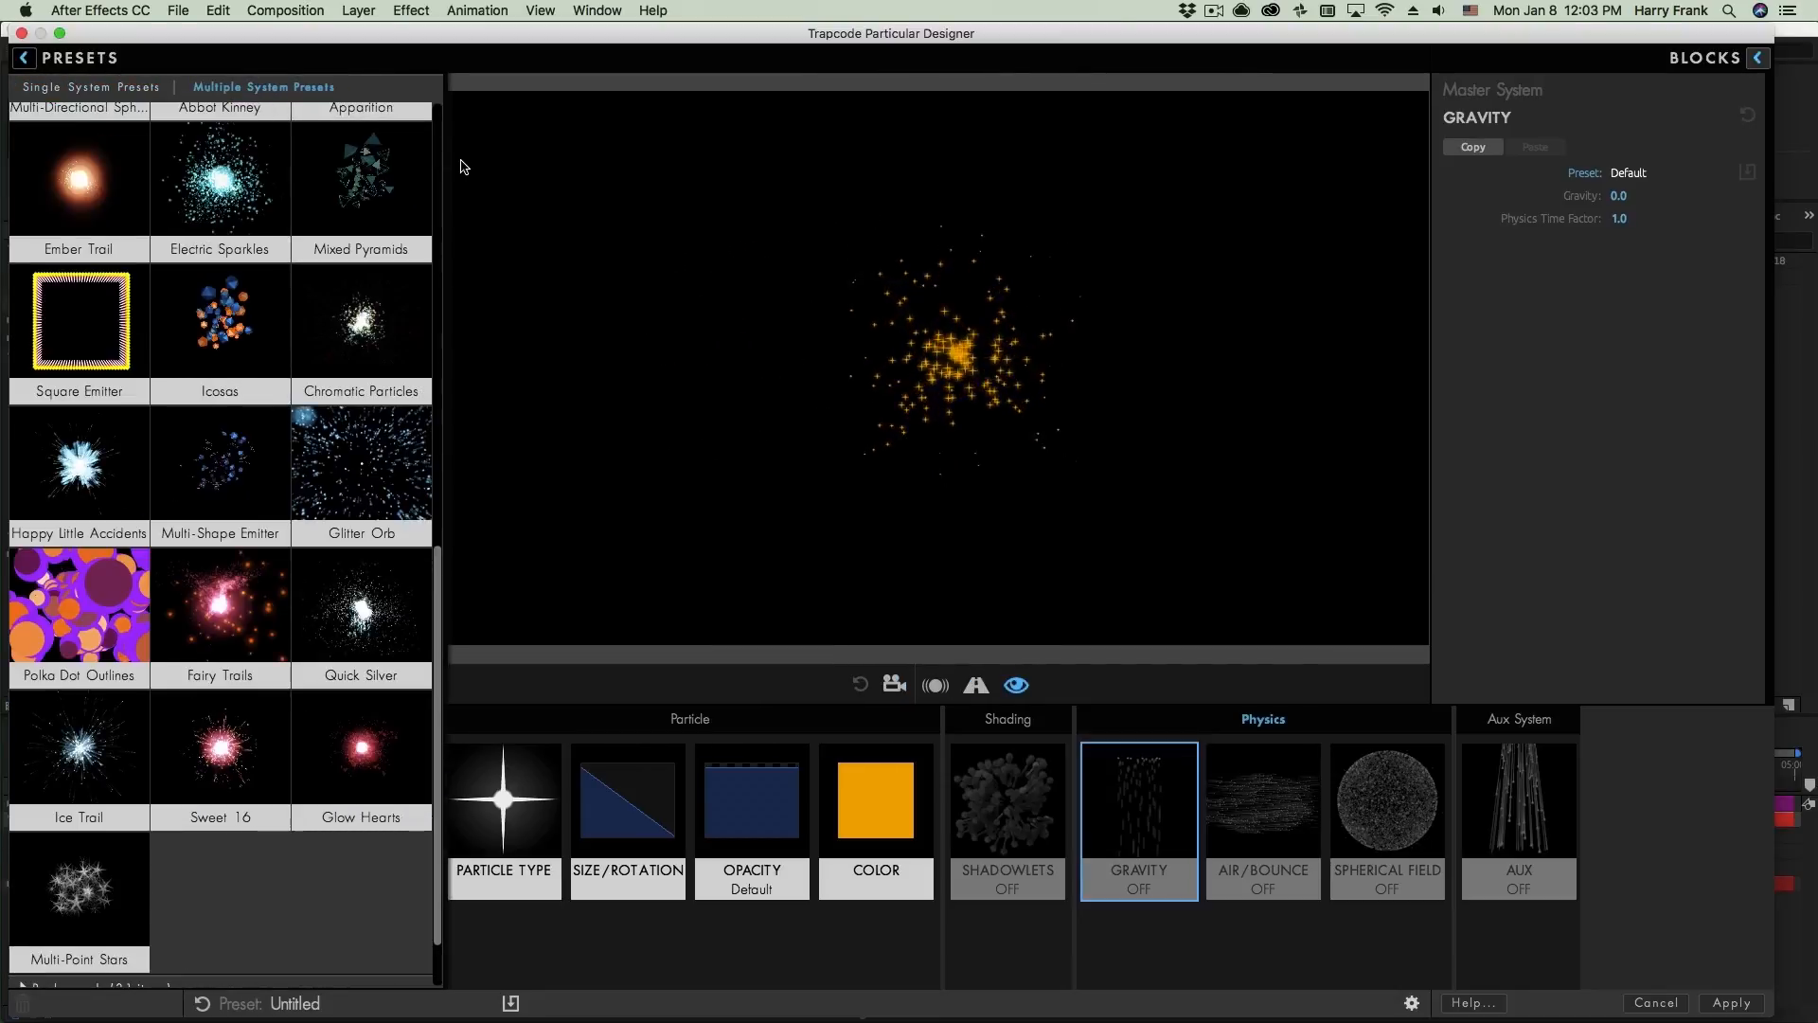
{"action": "scroll", "coordinate": [436, 586], "scroll_direction": "up", "scroll_amount": 10}
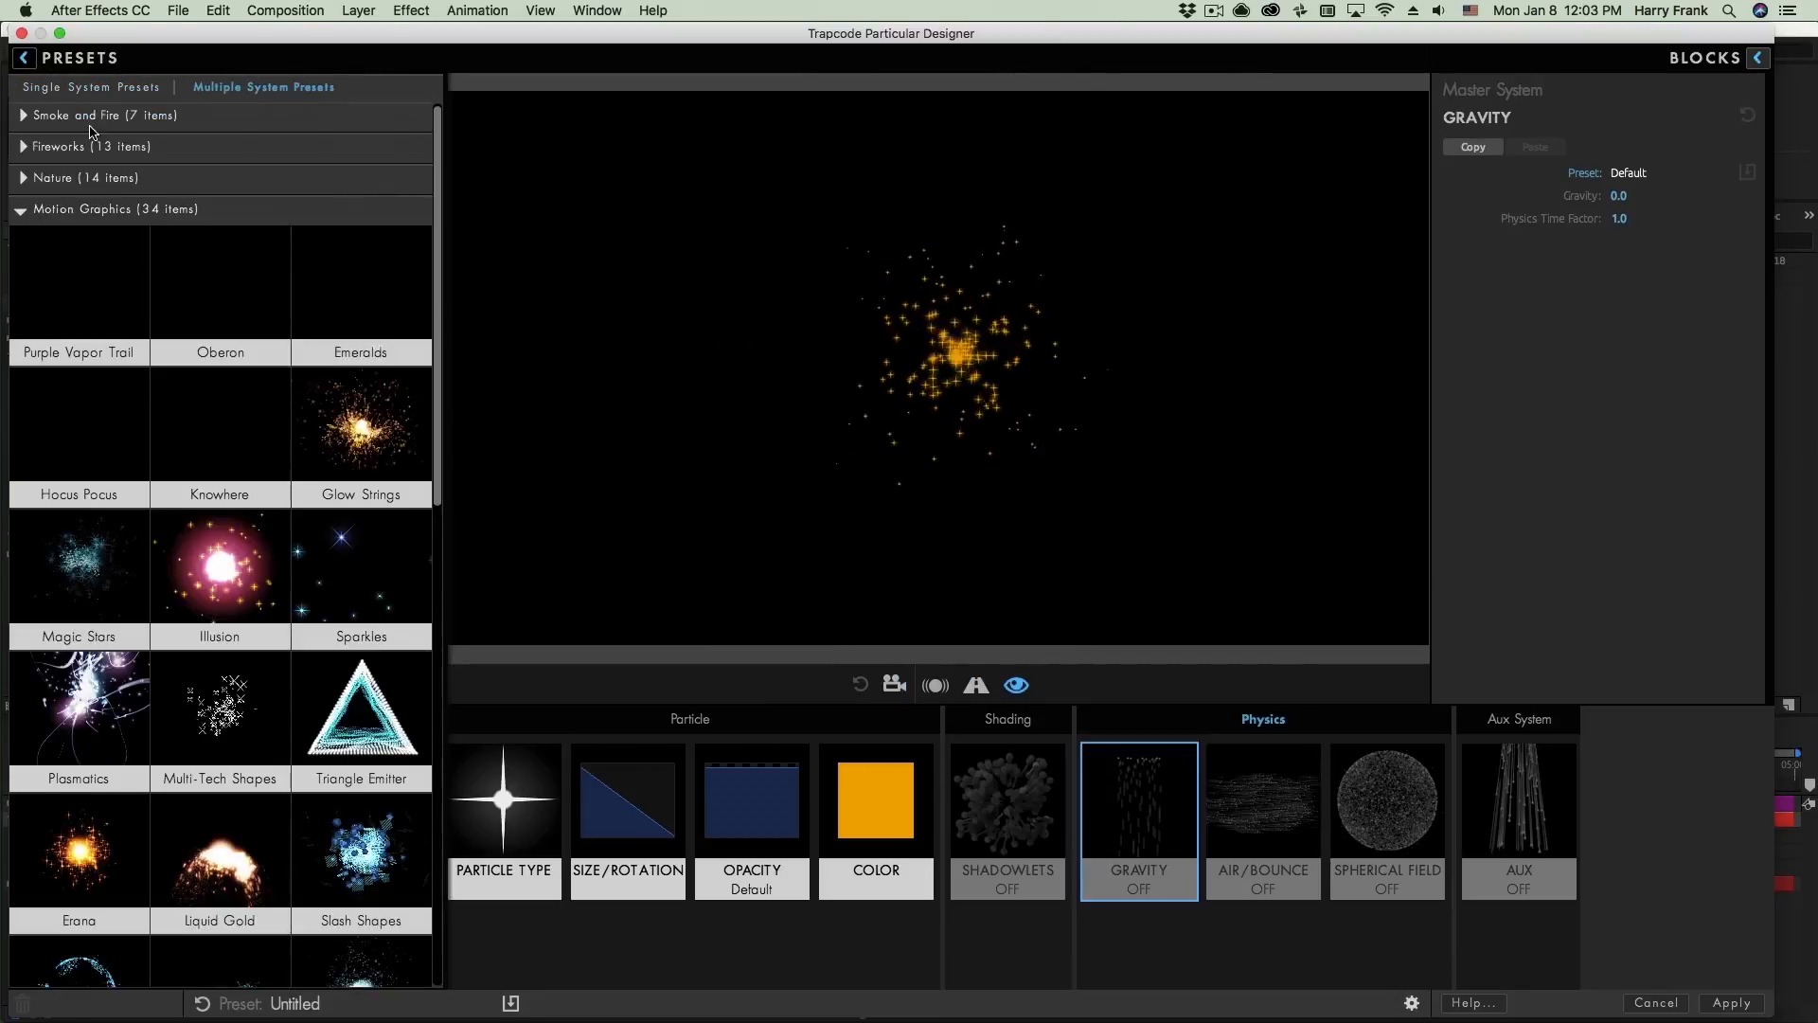
{"action": "left_click", "coordinate": [21, 212]}
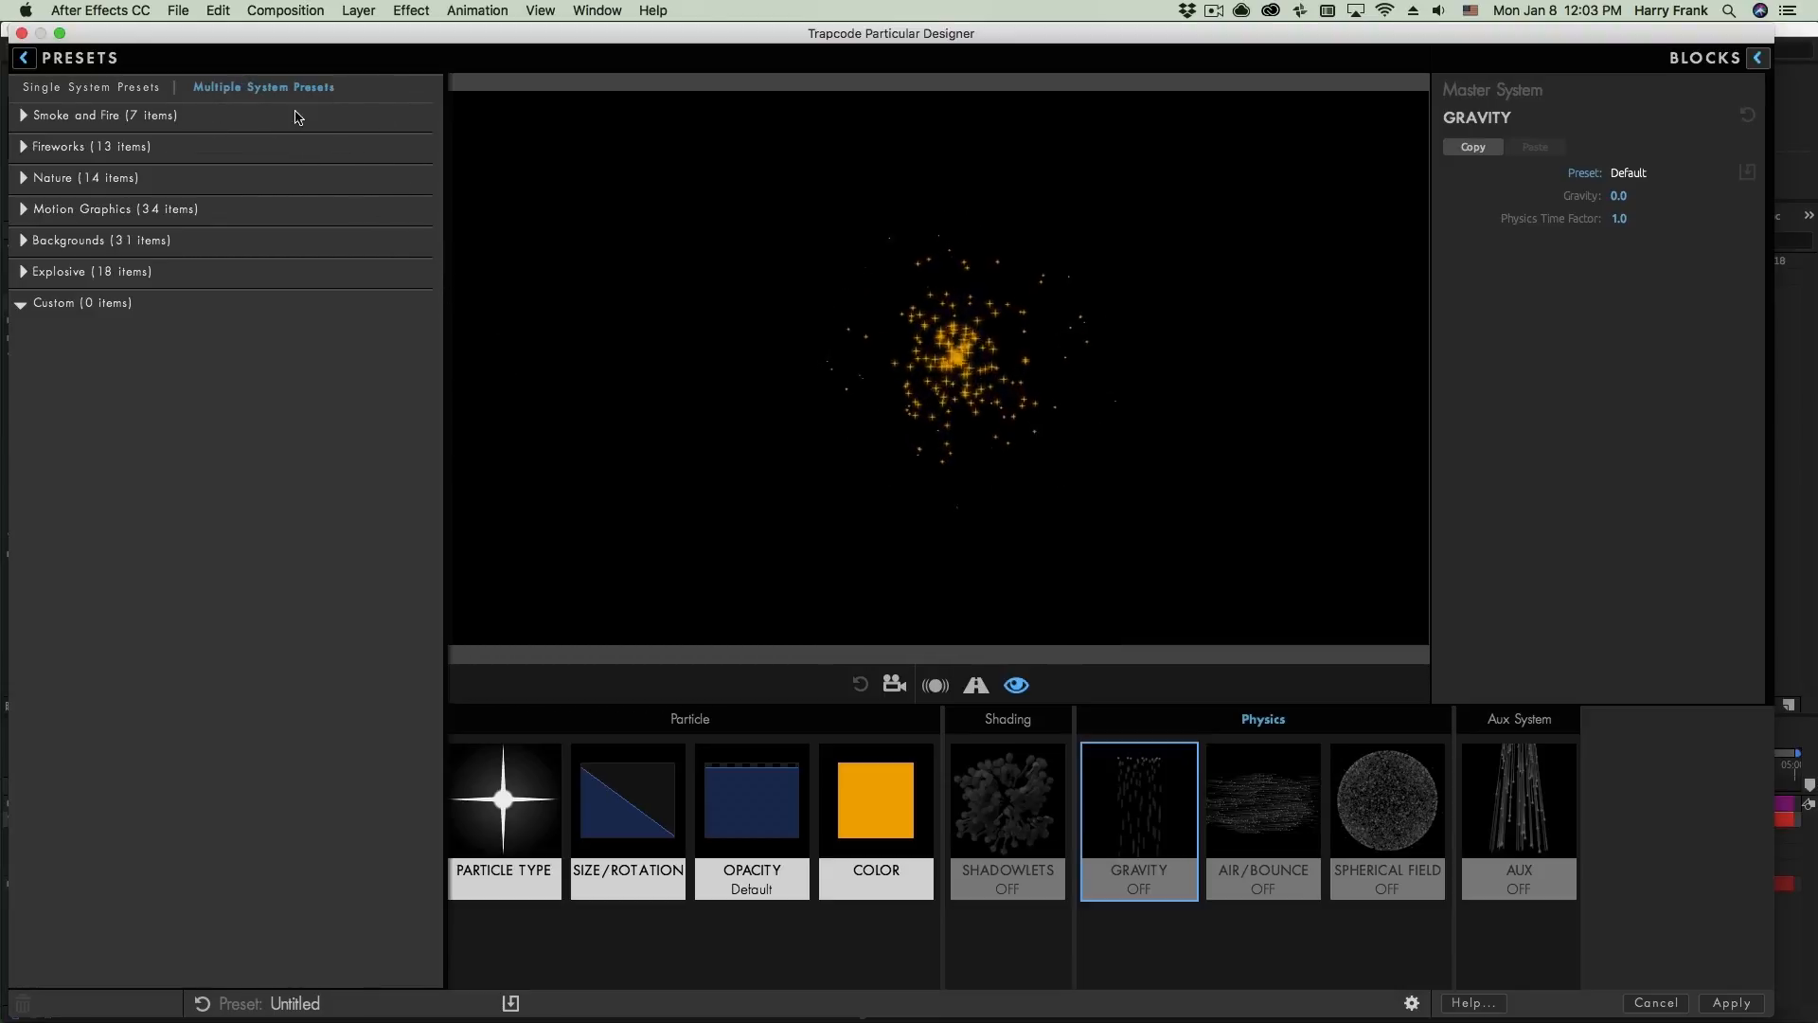
{"action": "left_click", "coordinate": [19, 209]}
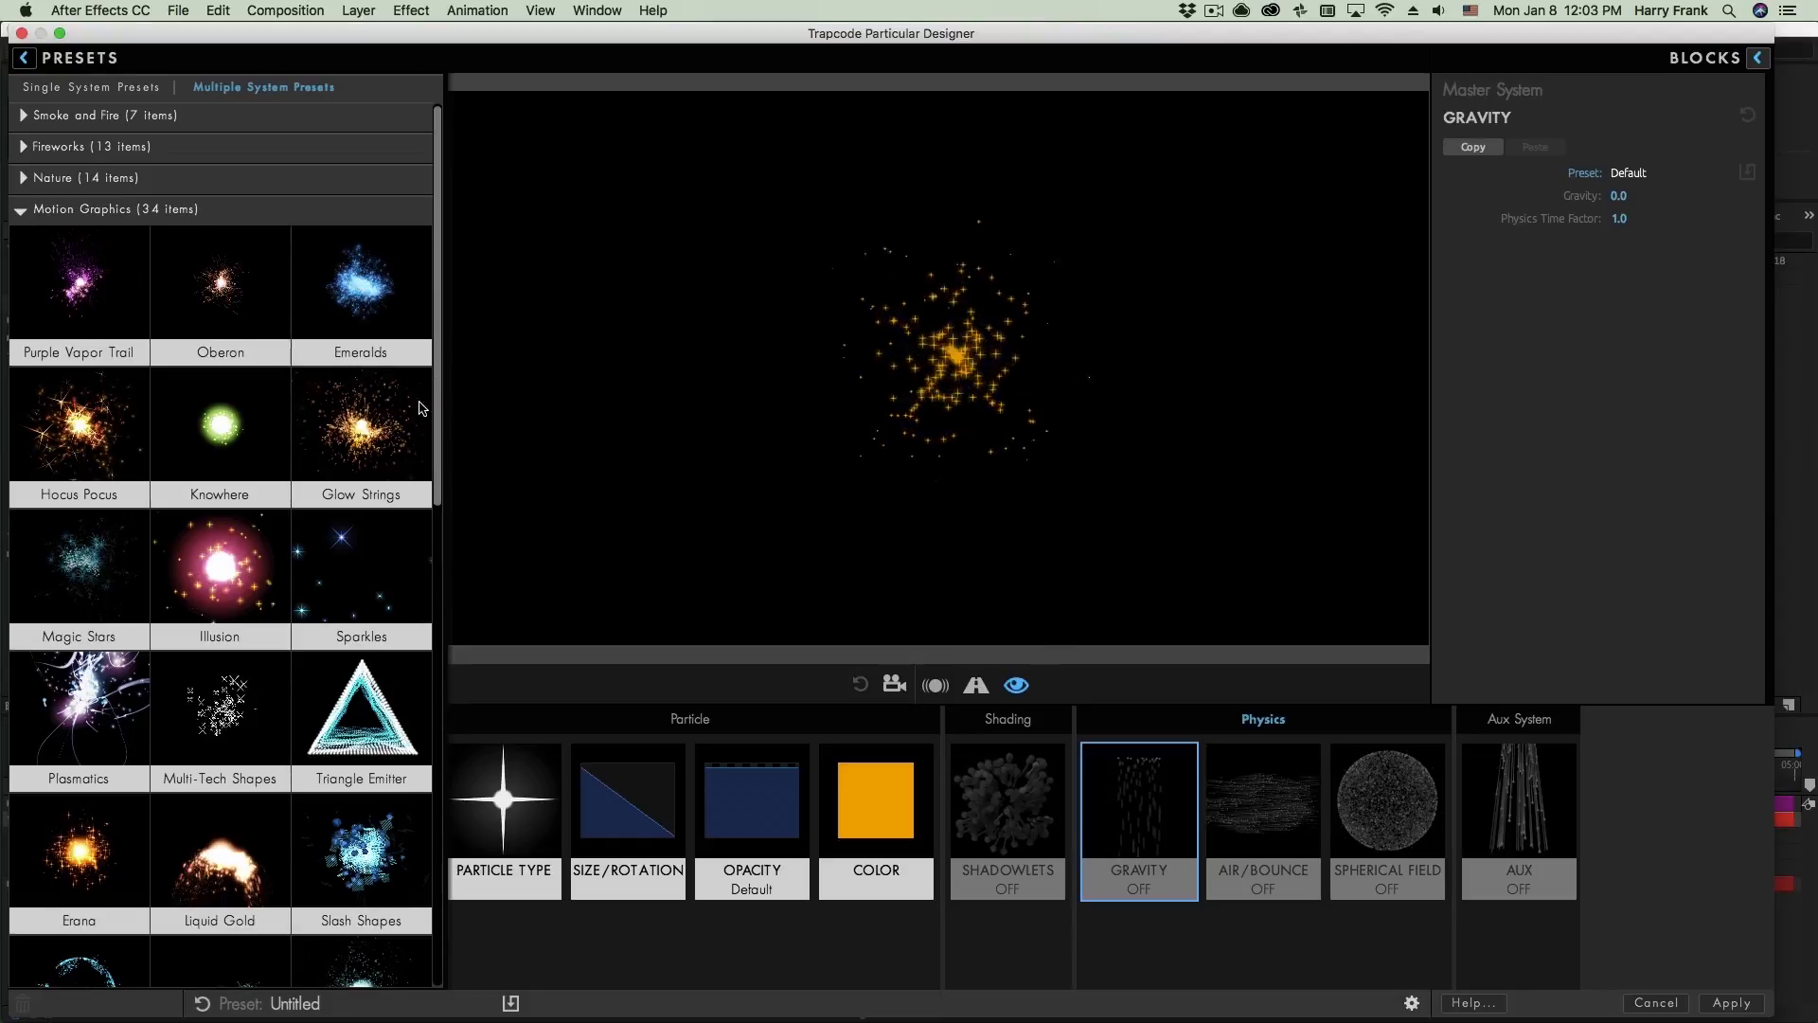
{"action": "left_click", "coordinate": [421, 429]}
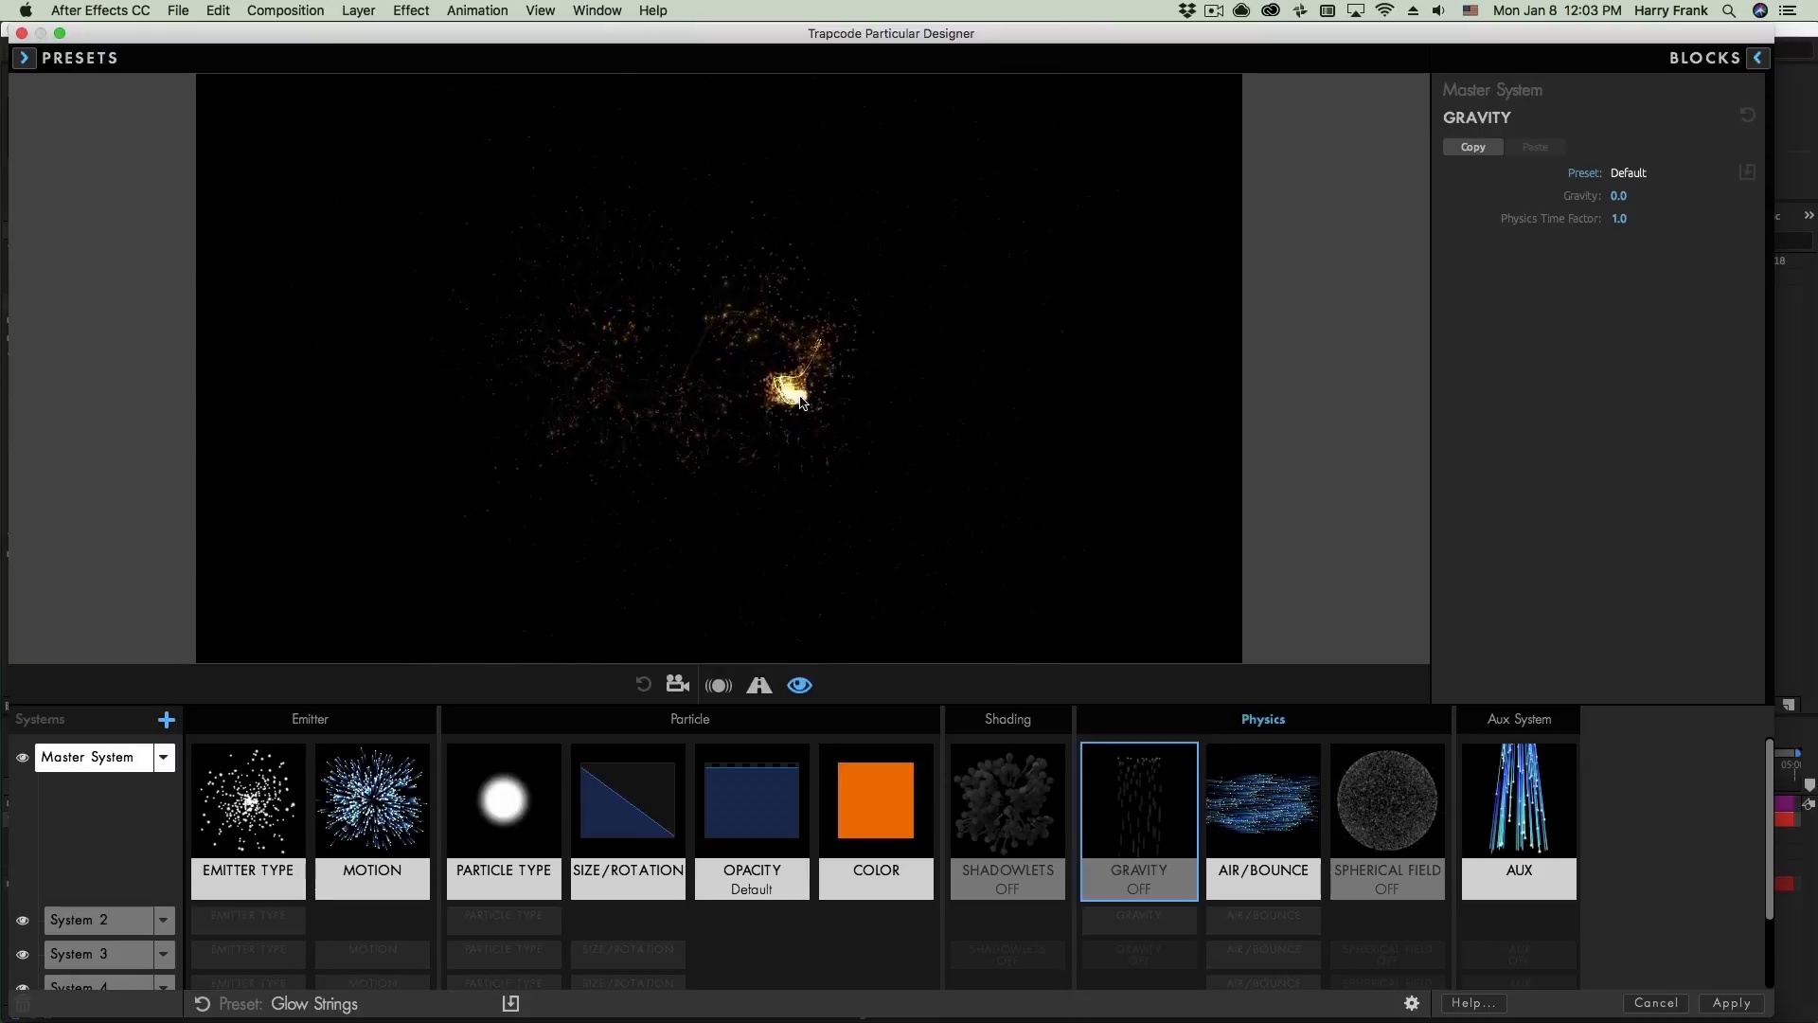
{"action": "mouse_move", "coordinate": [528, 414]}
{"action": "left_mouse_down"}
{"action": "mouse_move", "coordinate": [511, 312]}
{"action": "mouse_move", "coordinate": [653, 416]}
{"action": "mouse_move", "coordinate": [711, 426]}
{"action": "mouse_move", "coordinate": [840, 386]}
{"action": "left_mouse_up"}
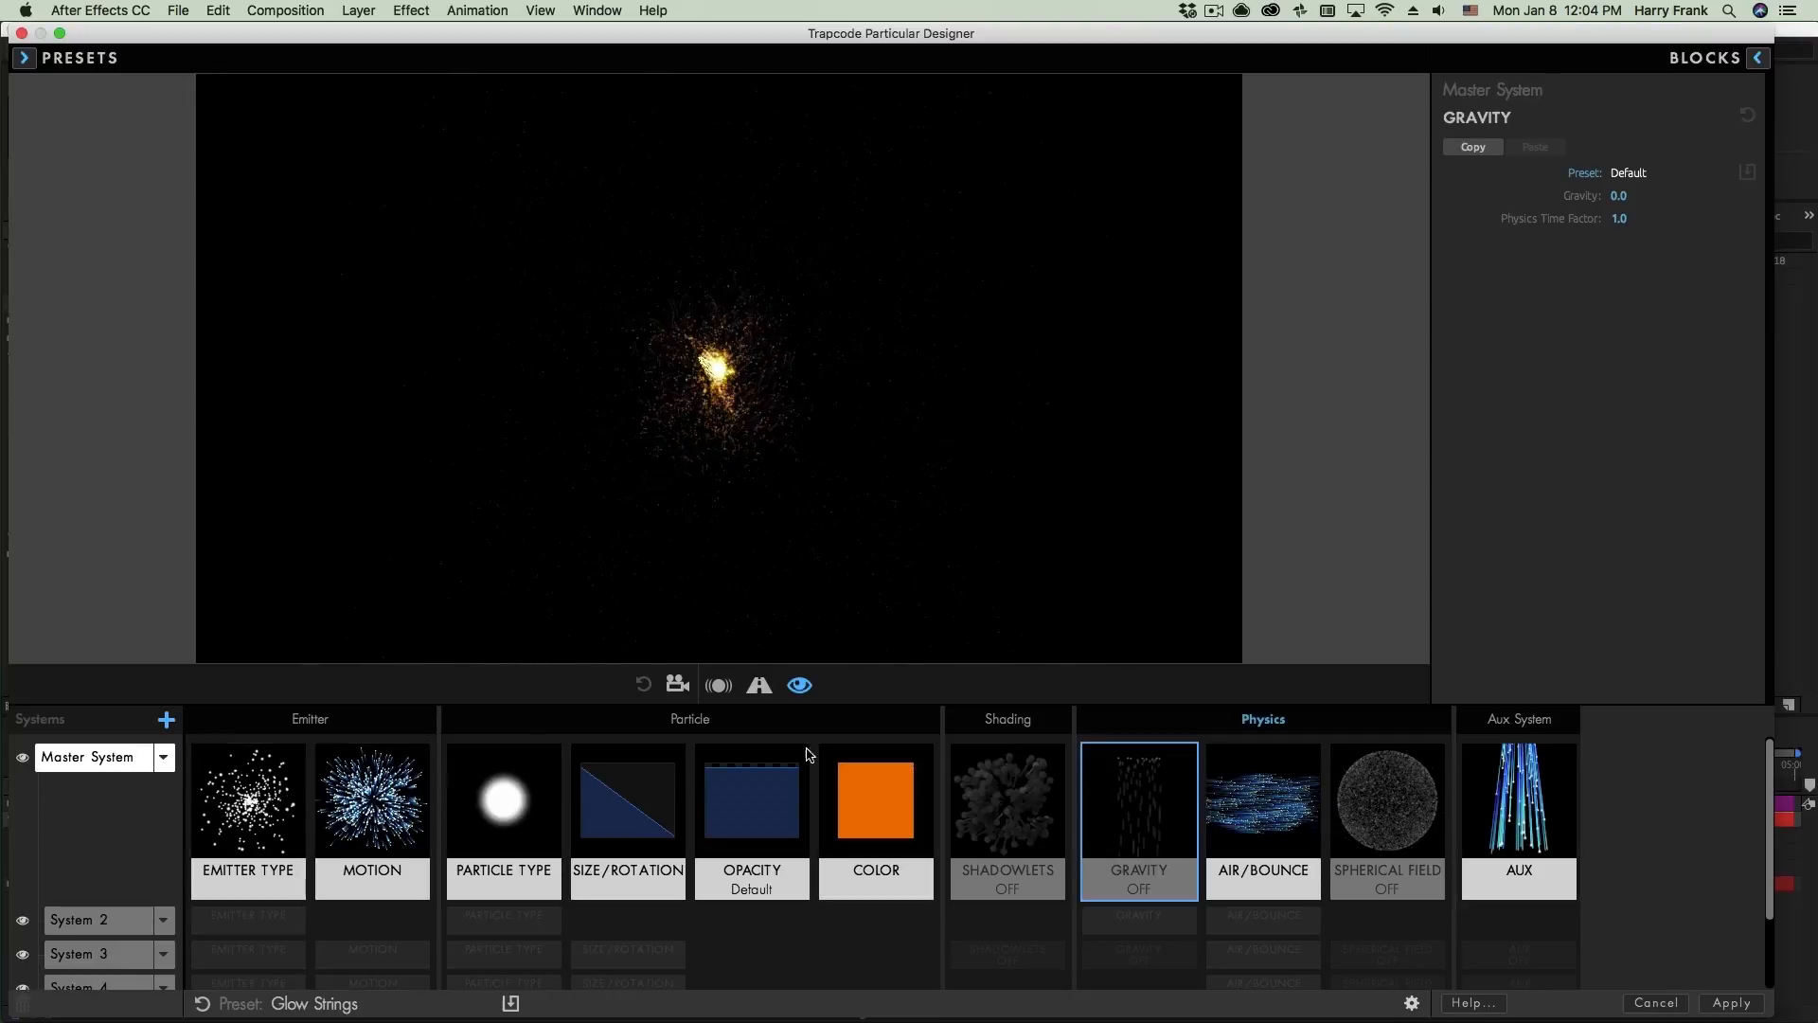
- Examine the blocks and gravity settings of the Glow Strings child systems, from System 2 to System 6
{"action": "left_click", "coordinate": [92, 923]}
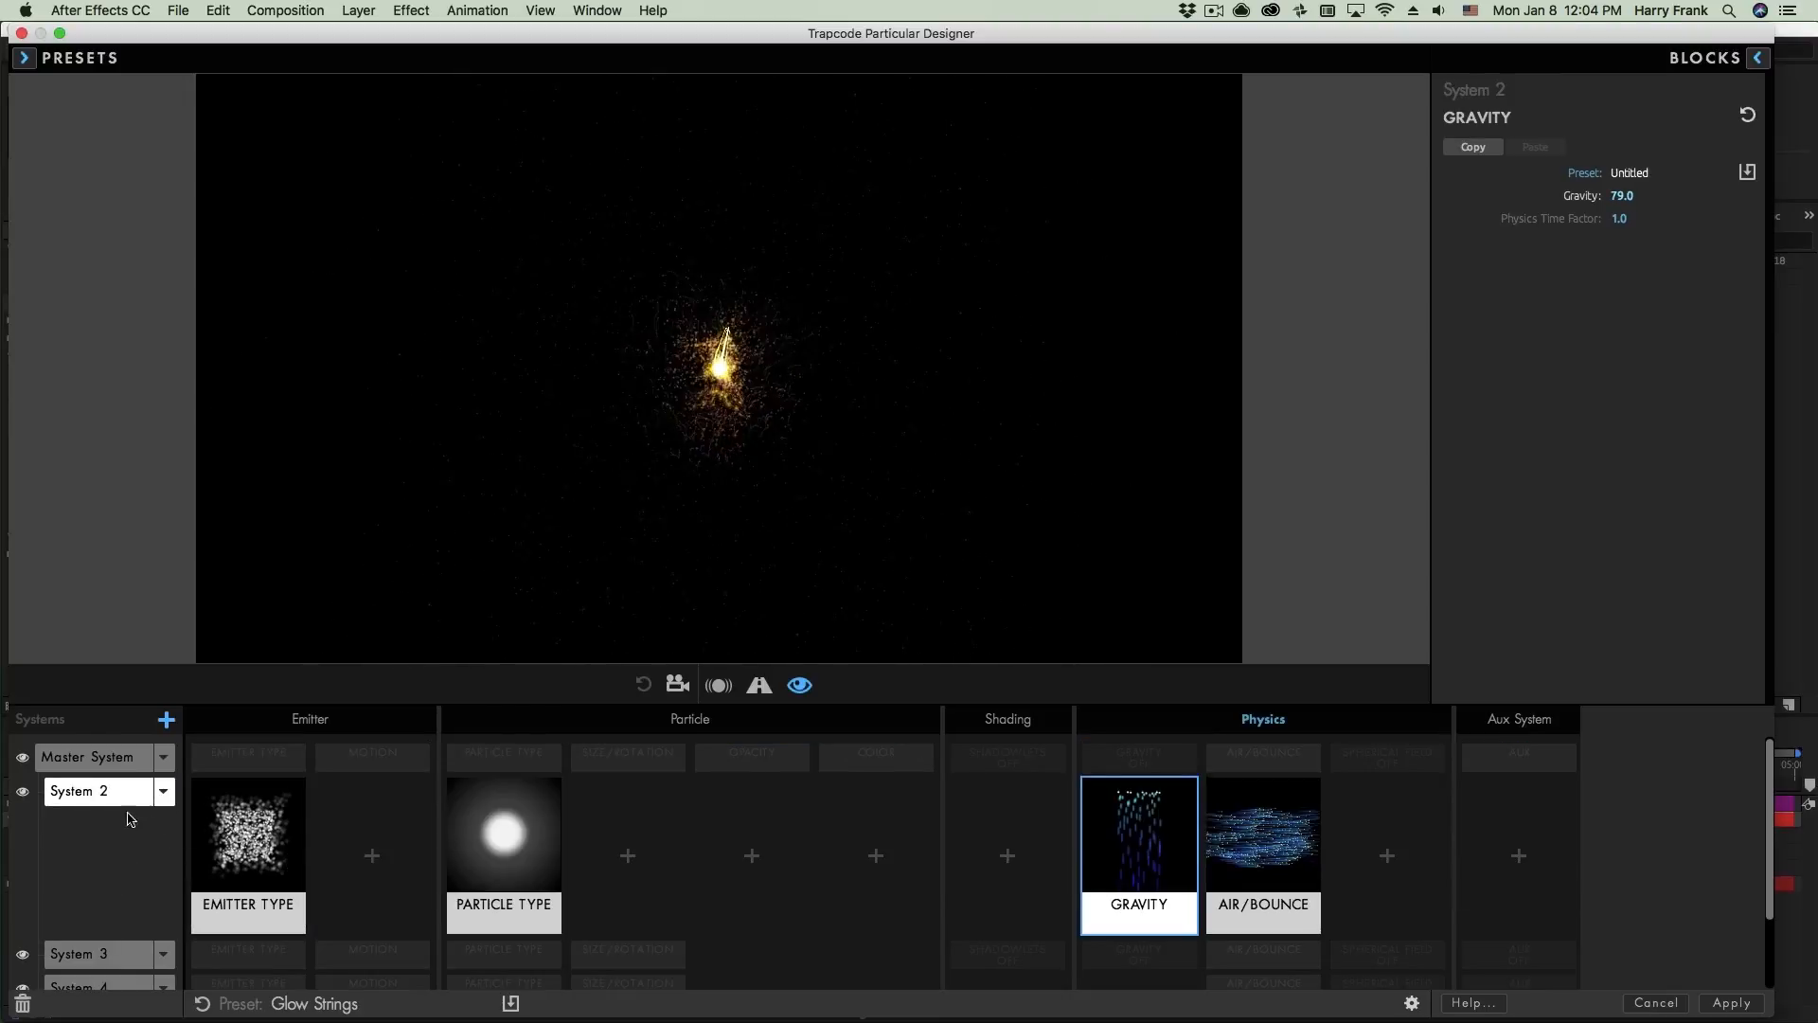
{"action": "left_click", "coordinate": [92, 952]}
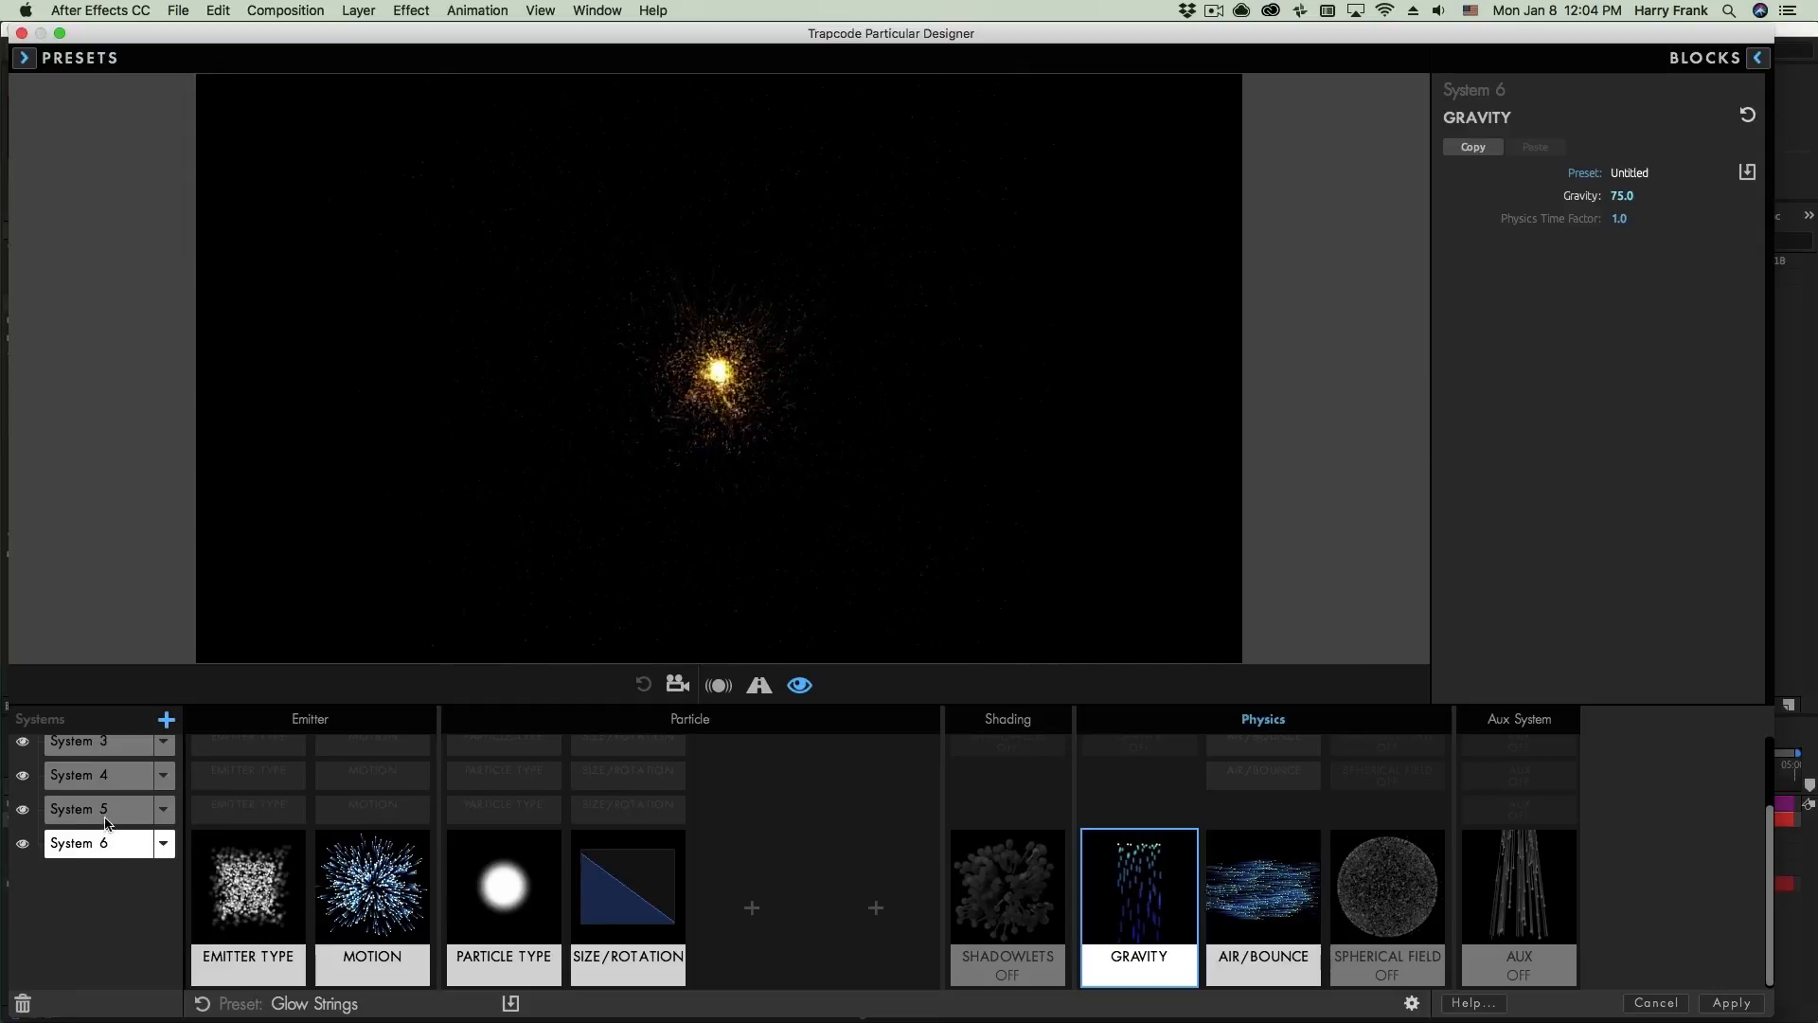
{"action": "scroll", "coordinate": [109, 820], "scroll_direction": "down", "scroll_amount": 2}
{"action": "left_click", "coordinate": [94, 982]}
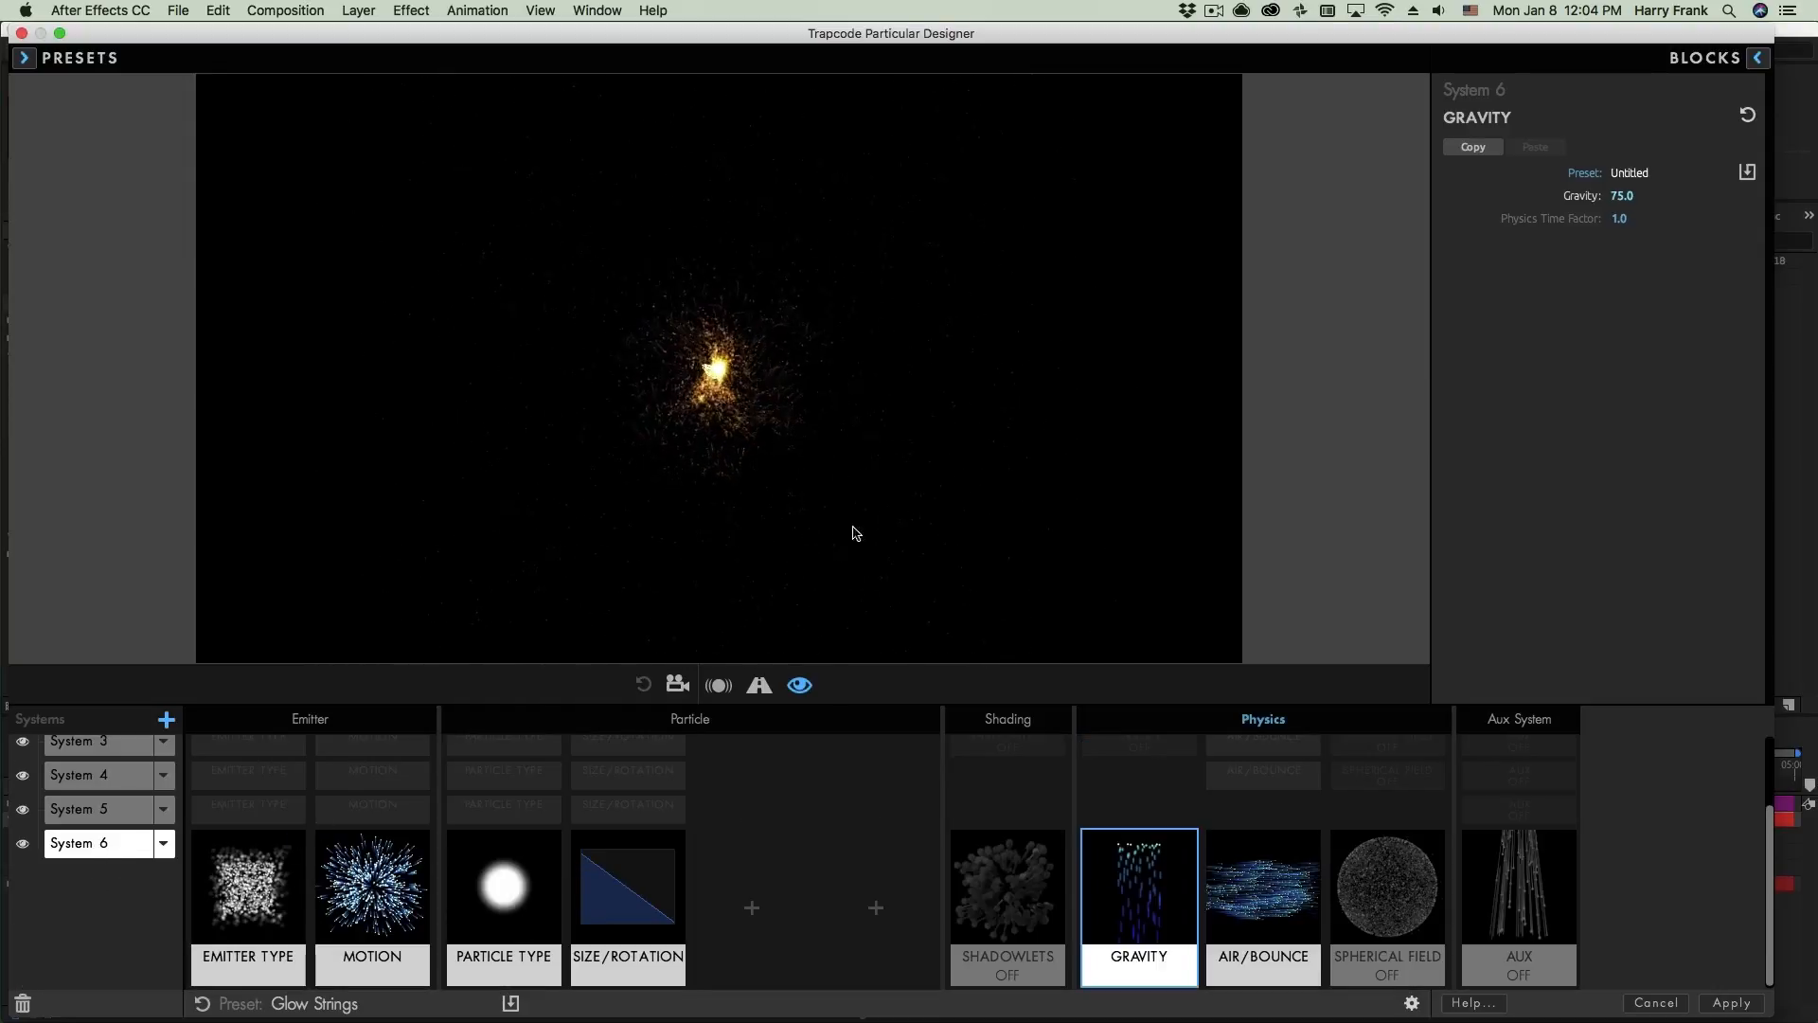
{"action": "scroll", "coordinate": [59, 792], "scroll_direction": "up", "scroll_amount": 3}
{"action": "left_click", "coordinate": [95, 756]}
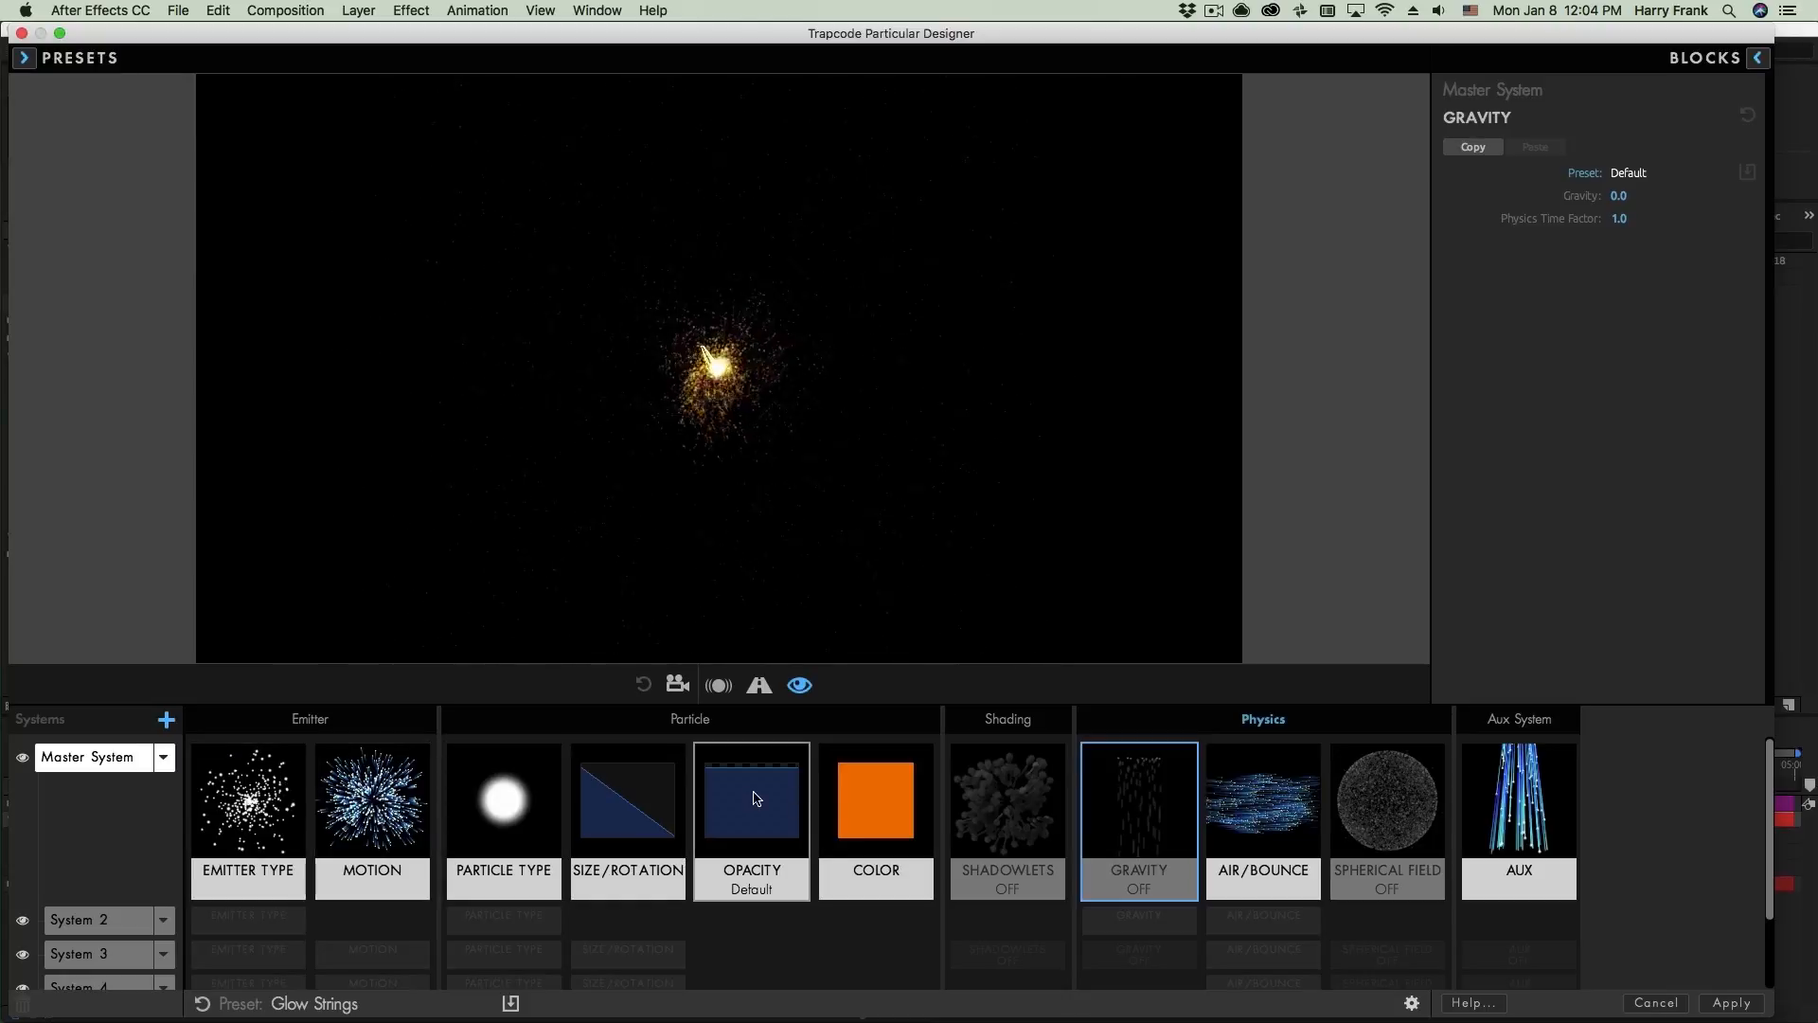
- Compare the Master System's Motion block with the empty Motion slot in System 2
{"action": "left_click", "coordinate": [95, 927]}
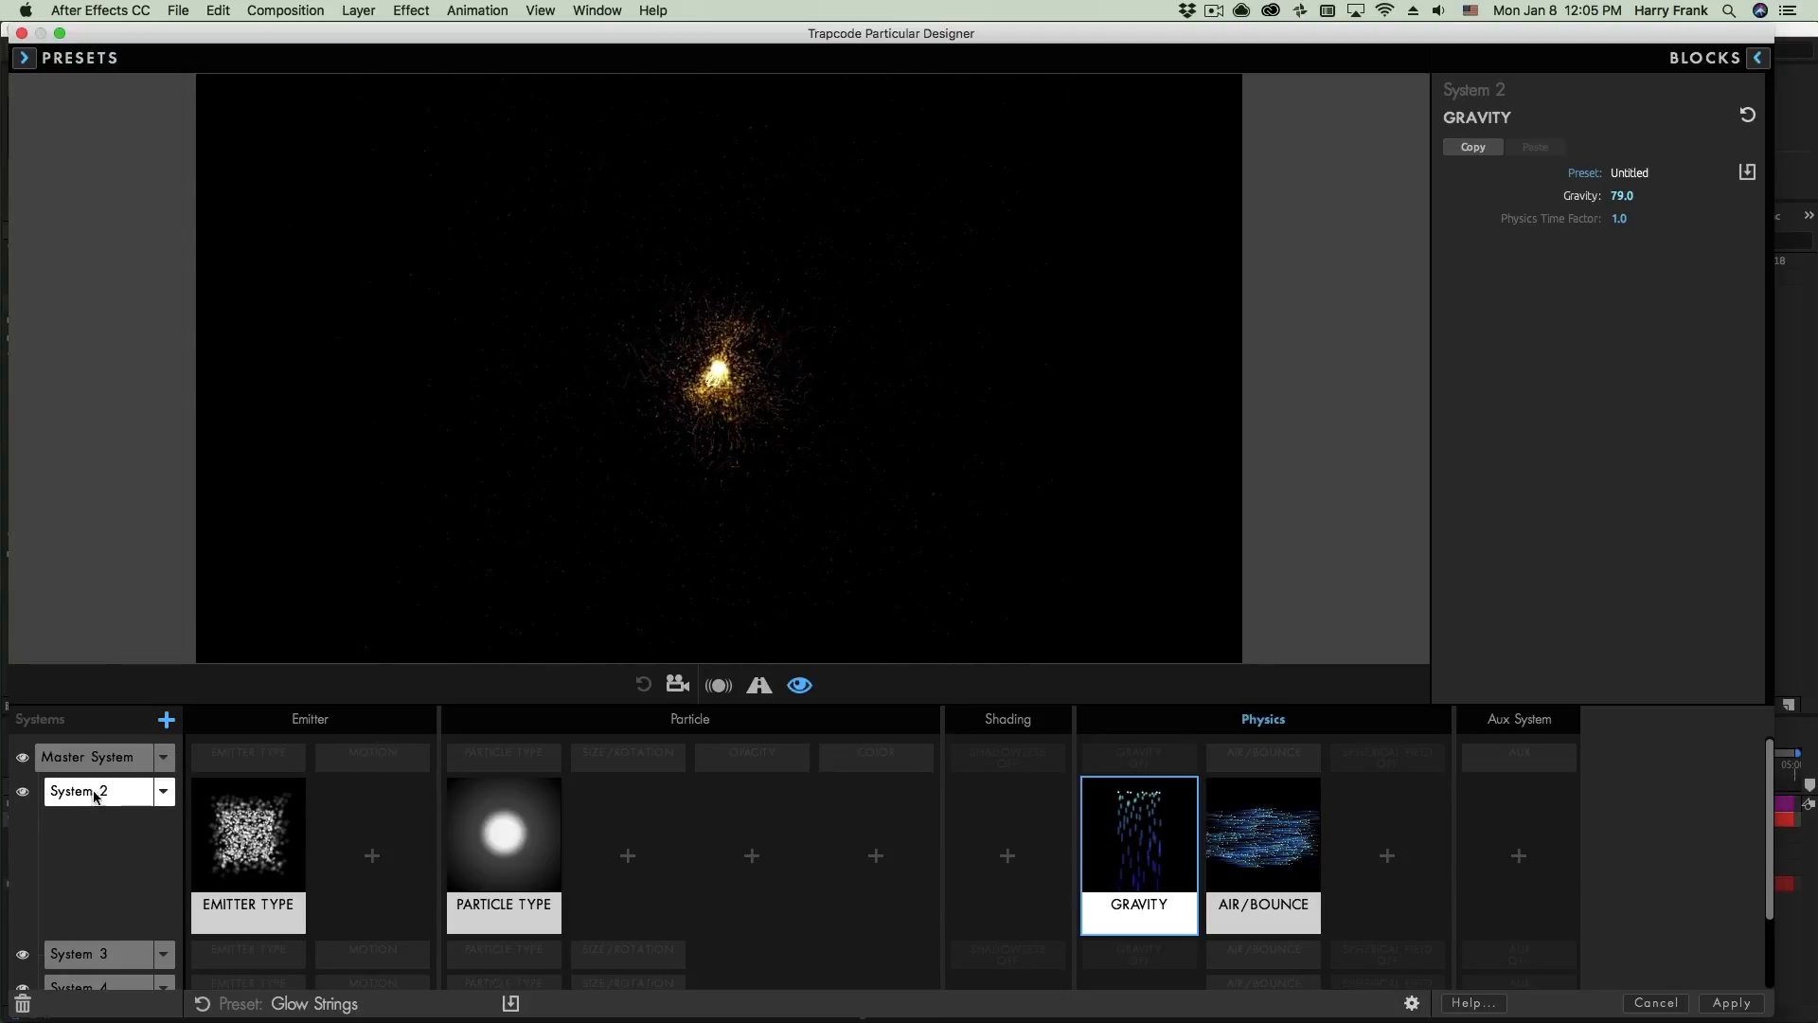
{"action": "left_click", "coordinate": [376, 761]}
{"action": "left_click", "coordinate": [85, 920]}
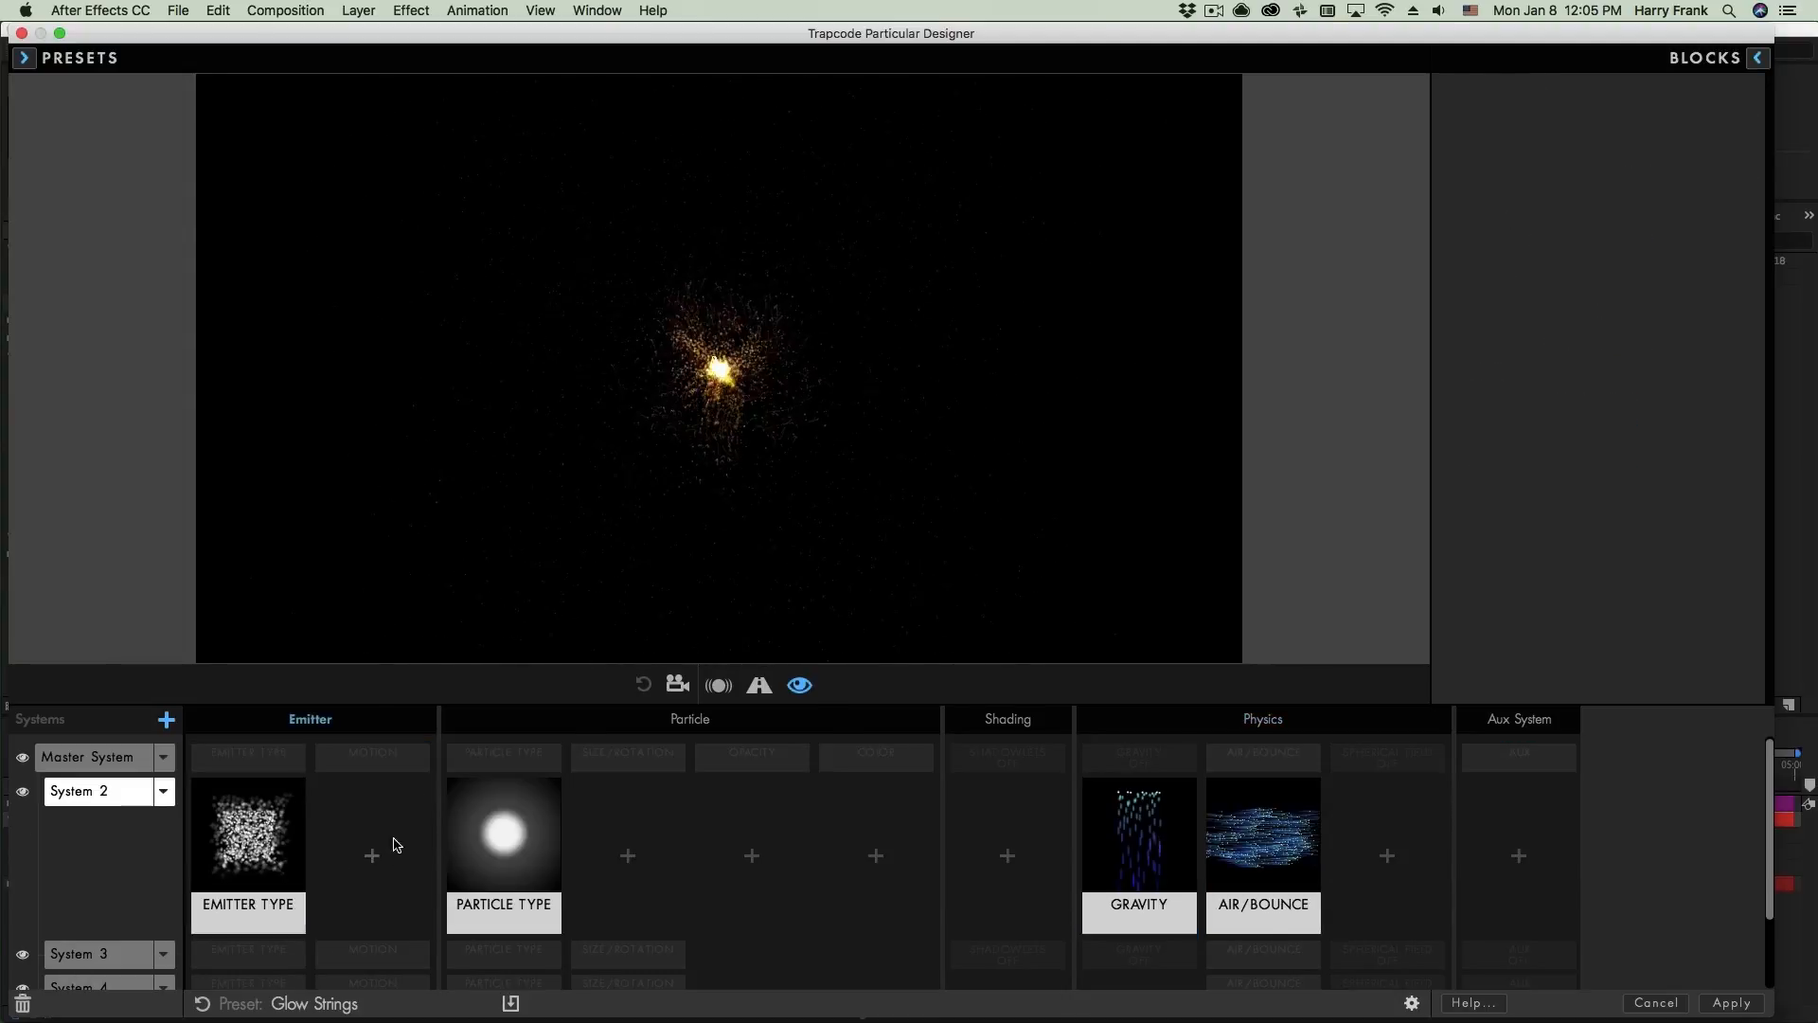
{"action": "left_click", "coordinate": [385, 767]}
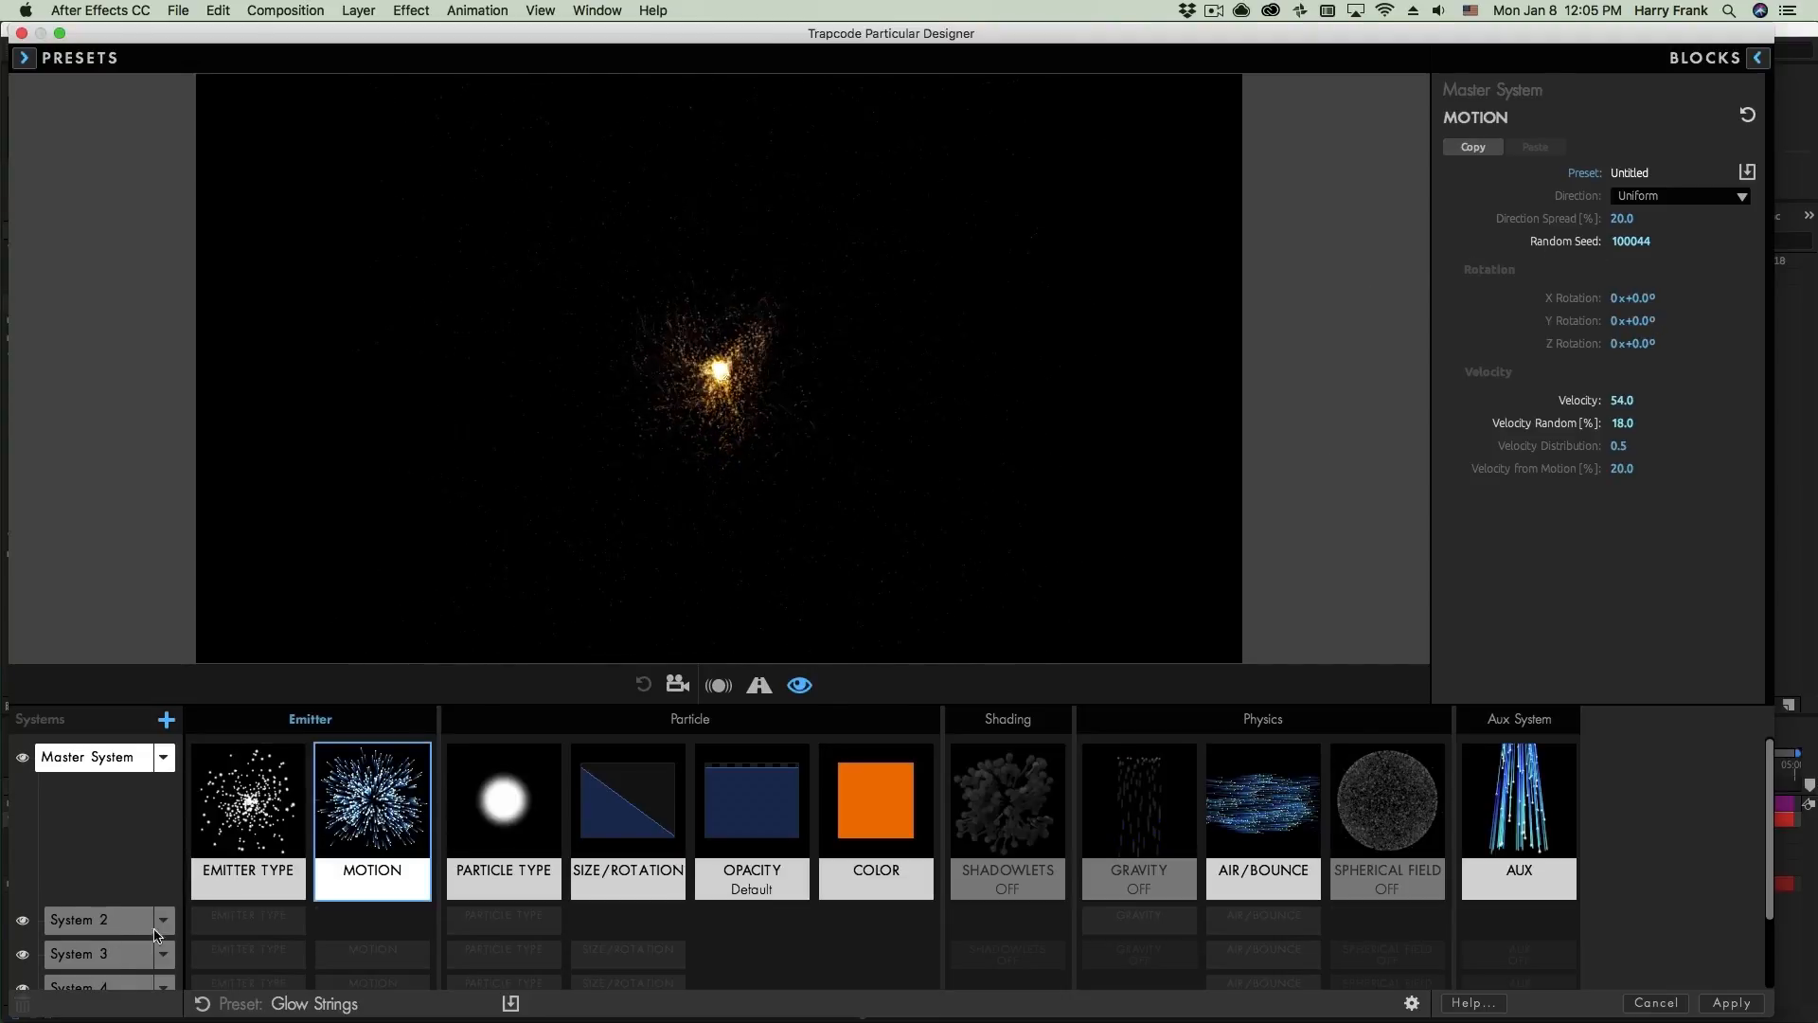
{"action": "left_click", "coordinate": [85, 923]}
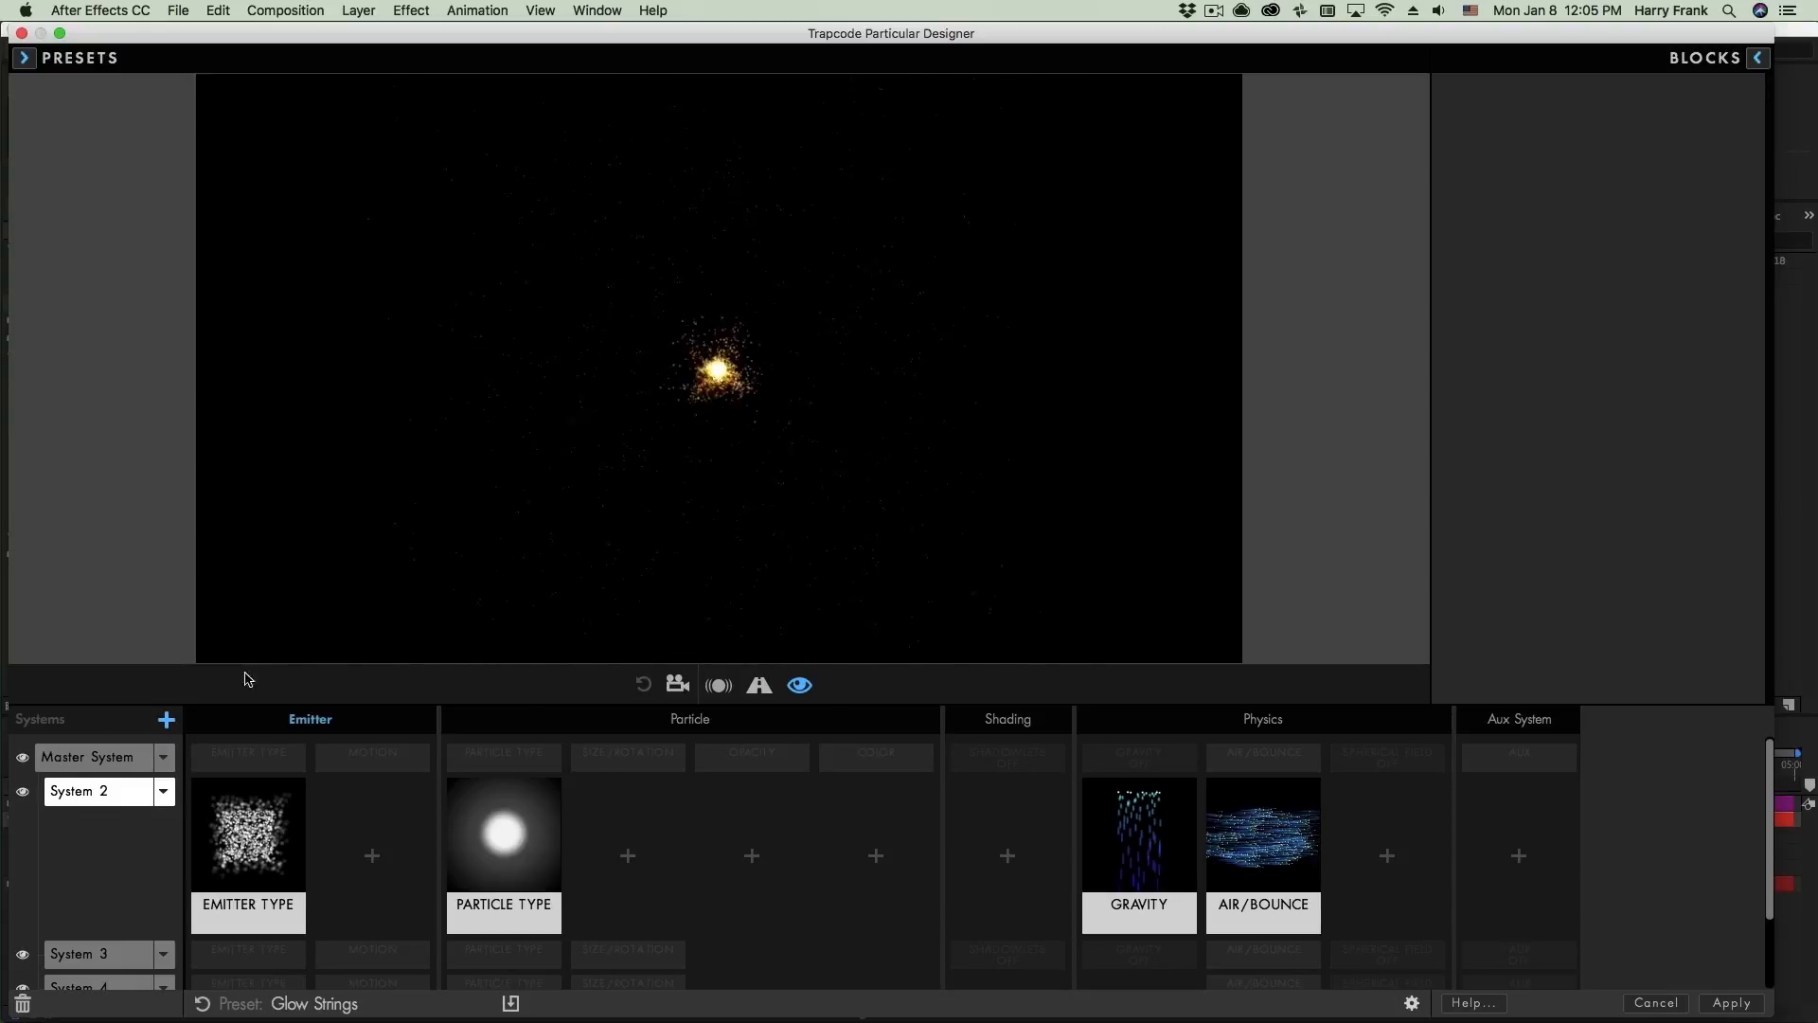
- Solo System 2 to view its particles alone, and restore all systems in the preview
{"action": "left_click", "coordinate": [24, 793], "text": "alt"}
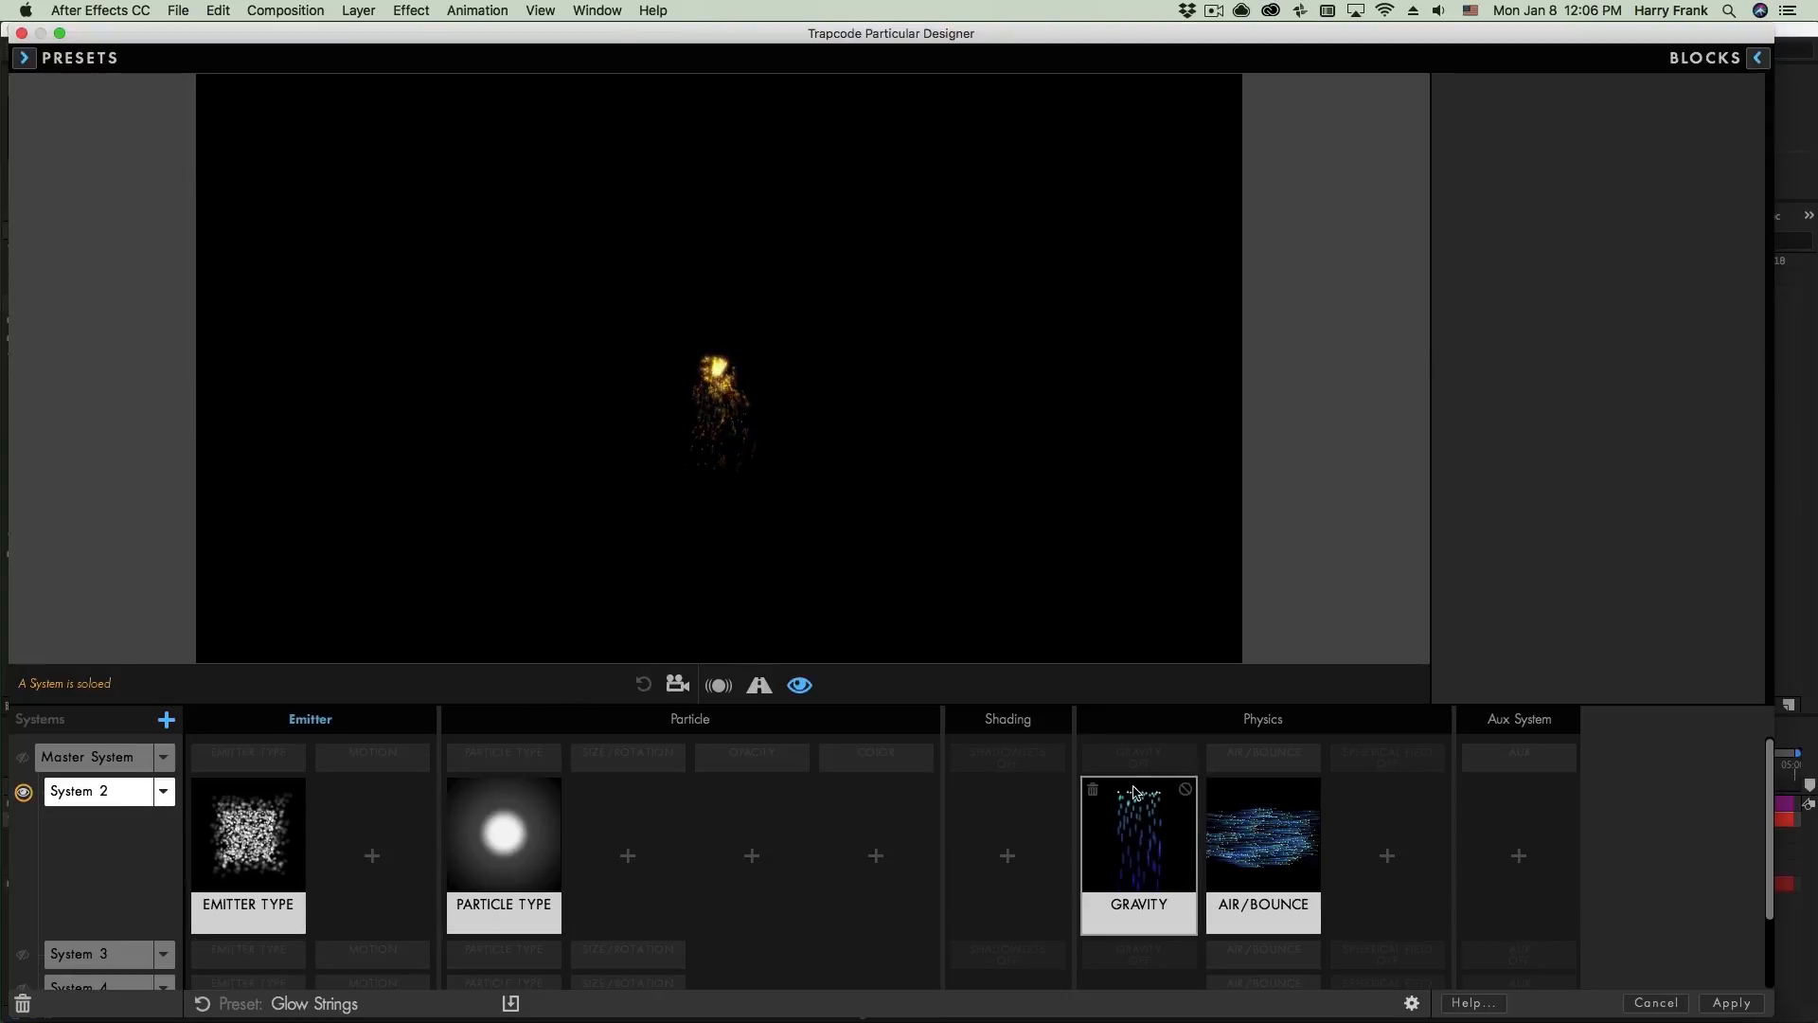
{"action": "left_click", "coordinate": [24, 793]}
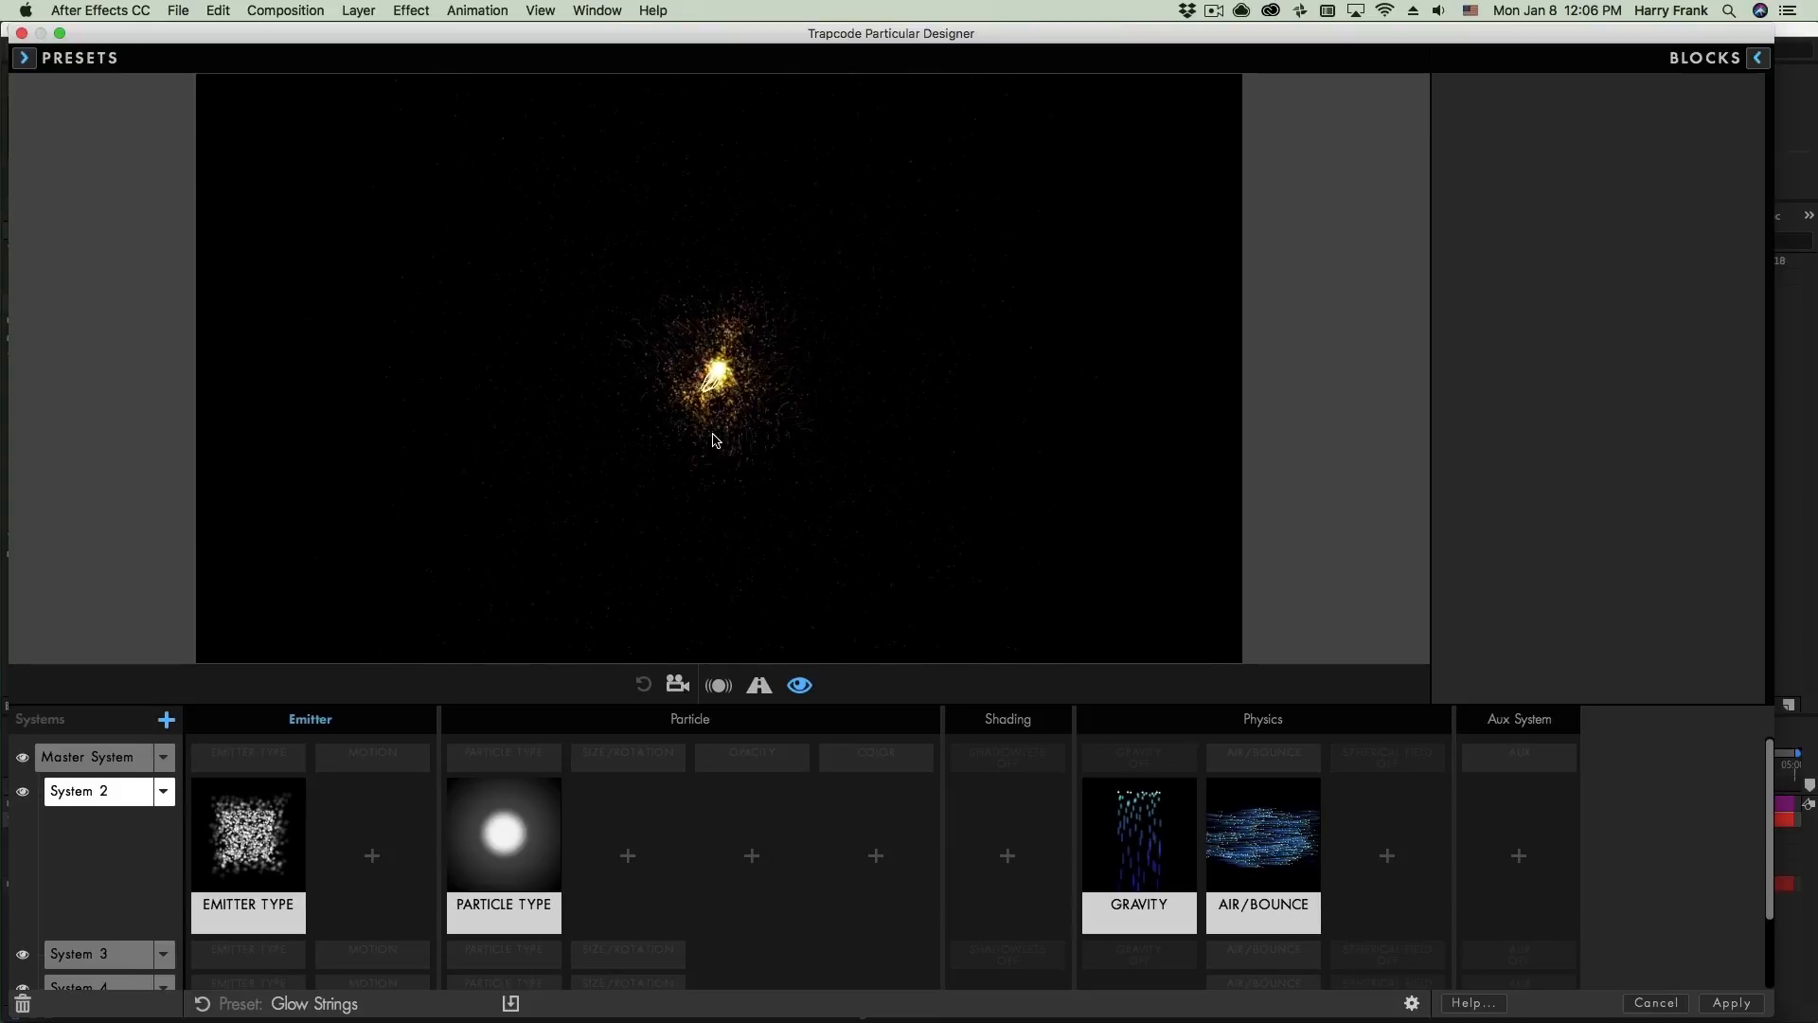
{"action": "mouse_move", "coordinate": [695, 400]}
{"action": "left_mouse_down"}
{"action": "mouse_move", "coordinate": [612, 371]}
{"action": "mouse_move", "coordinate": [583, 316]}
{"action": "mouse_move", "coordinate": [649, 376]}
{"action": "mouse_move", "coordinate": [767, 414]}
{"action": "mouse_move", "coordinate": [961, 404]}
{"action": "mouse_move", "coordinate": [1035, 341]}
{"action": "mouse_move", "coordinate": [899, 324]}
{"action": "mouse_move", "coordinate": [788, 457]}
{"action": "mouse_move", "coordinate": [526, 422]}
{"action": "mouse_move", "coordinate": [538, 403]}
{"action": "mouse_move", "coordinate": [663, 445]}
{"action": "left_mouse_up"}
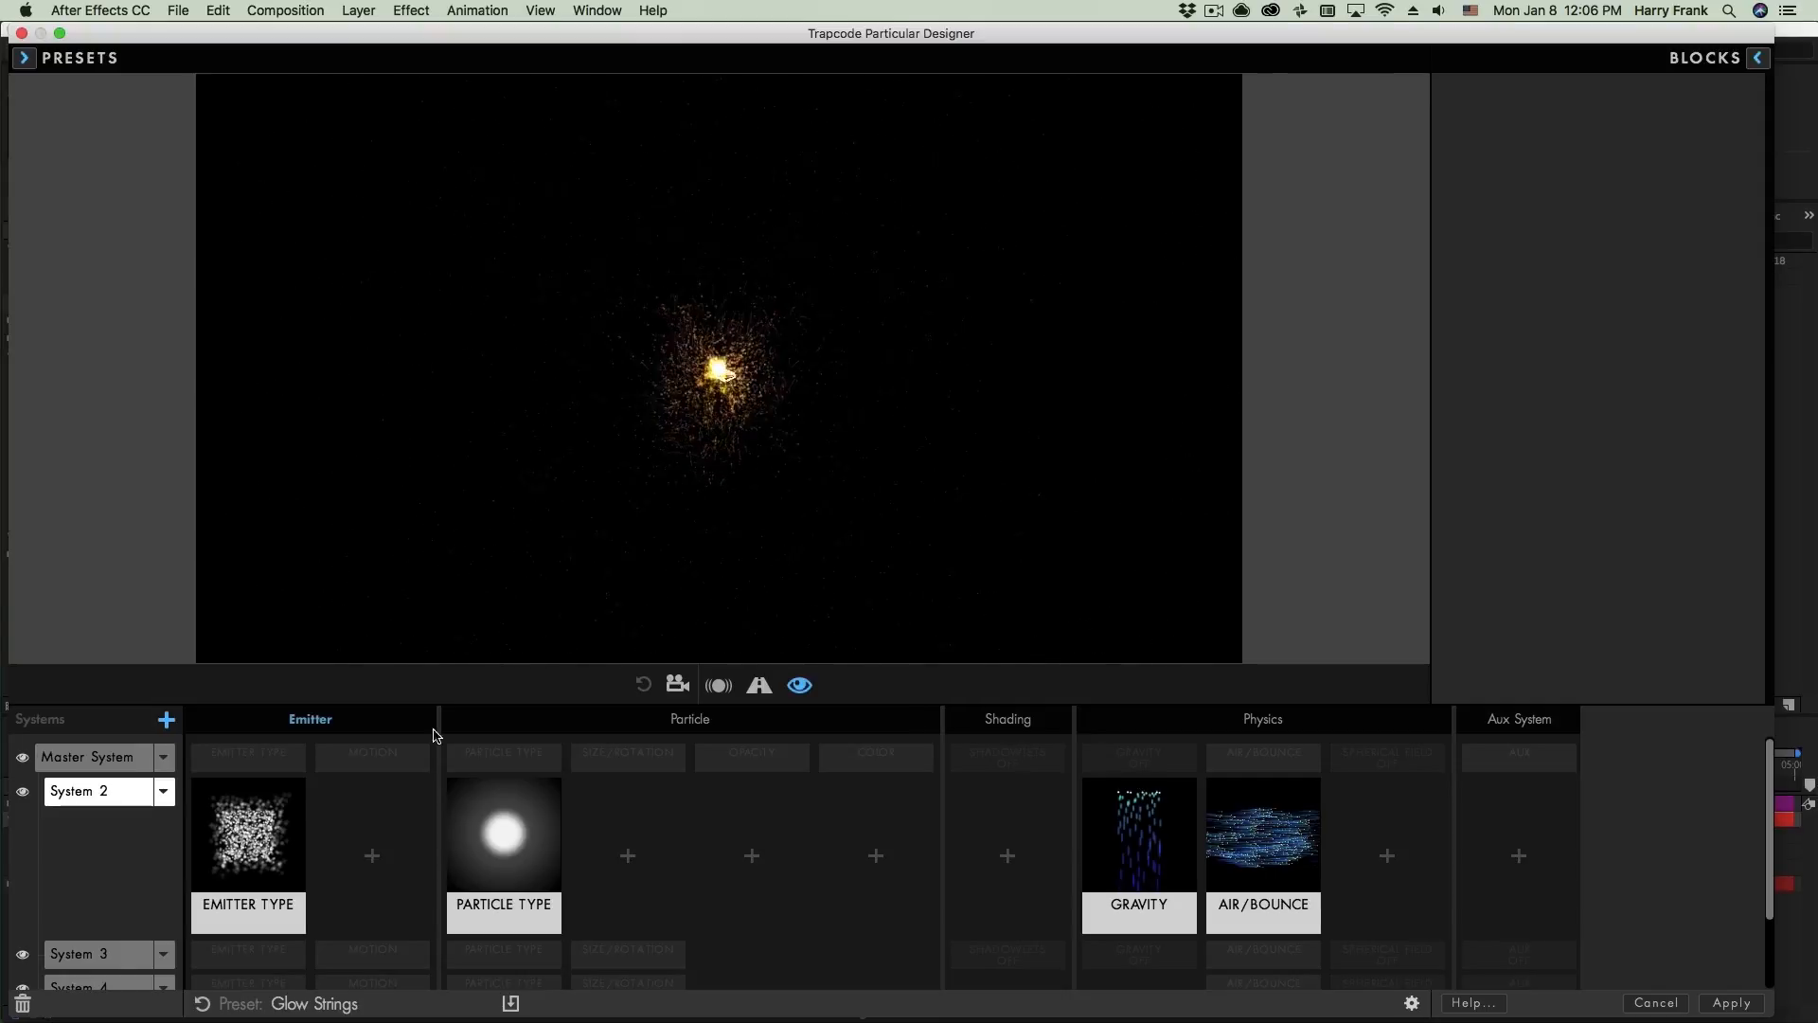
- Solo System 4 to preview its particles while moving the emitter, and turn the solo off
{"action": "left_click", "coordinate": [111, 980]}
{"action": "left_click", "coordinate": [110, 784]}
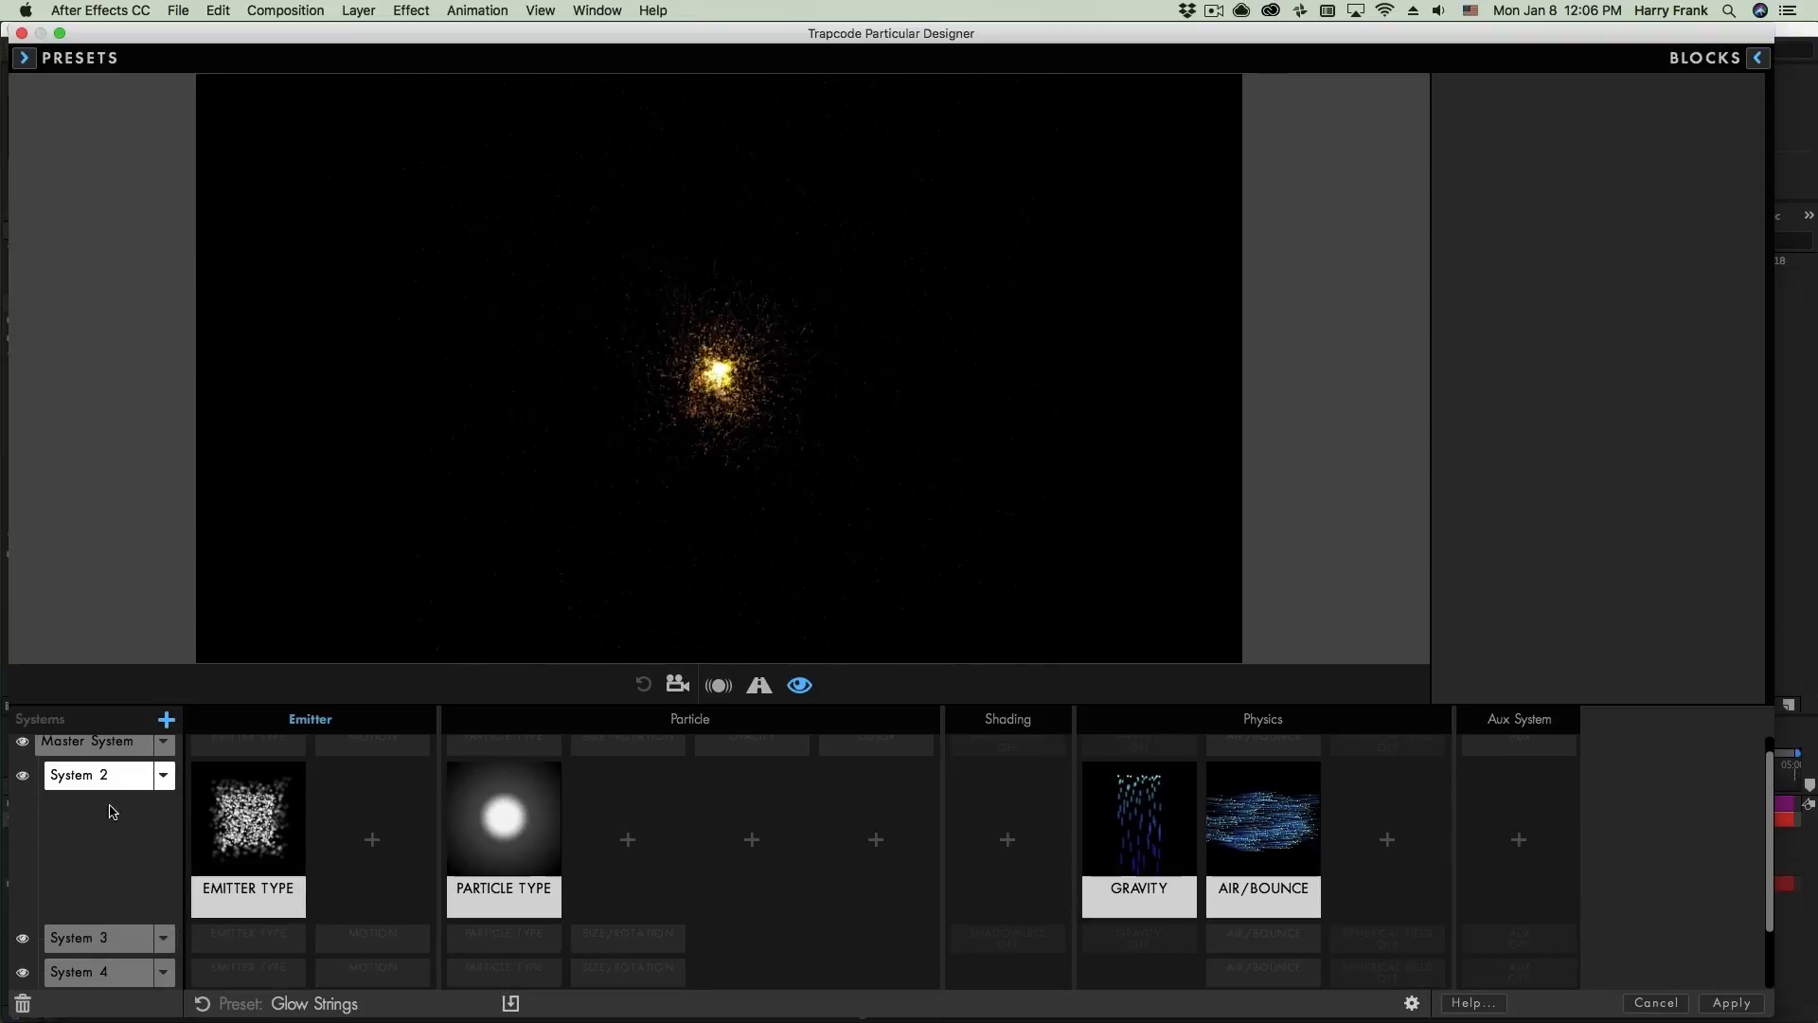
{"action": "left_click", "coordinate": [81, 944]}
{"action": "left_click", "coordinate": [99, 973]}
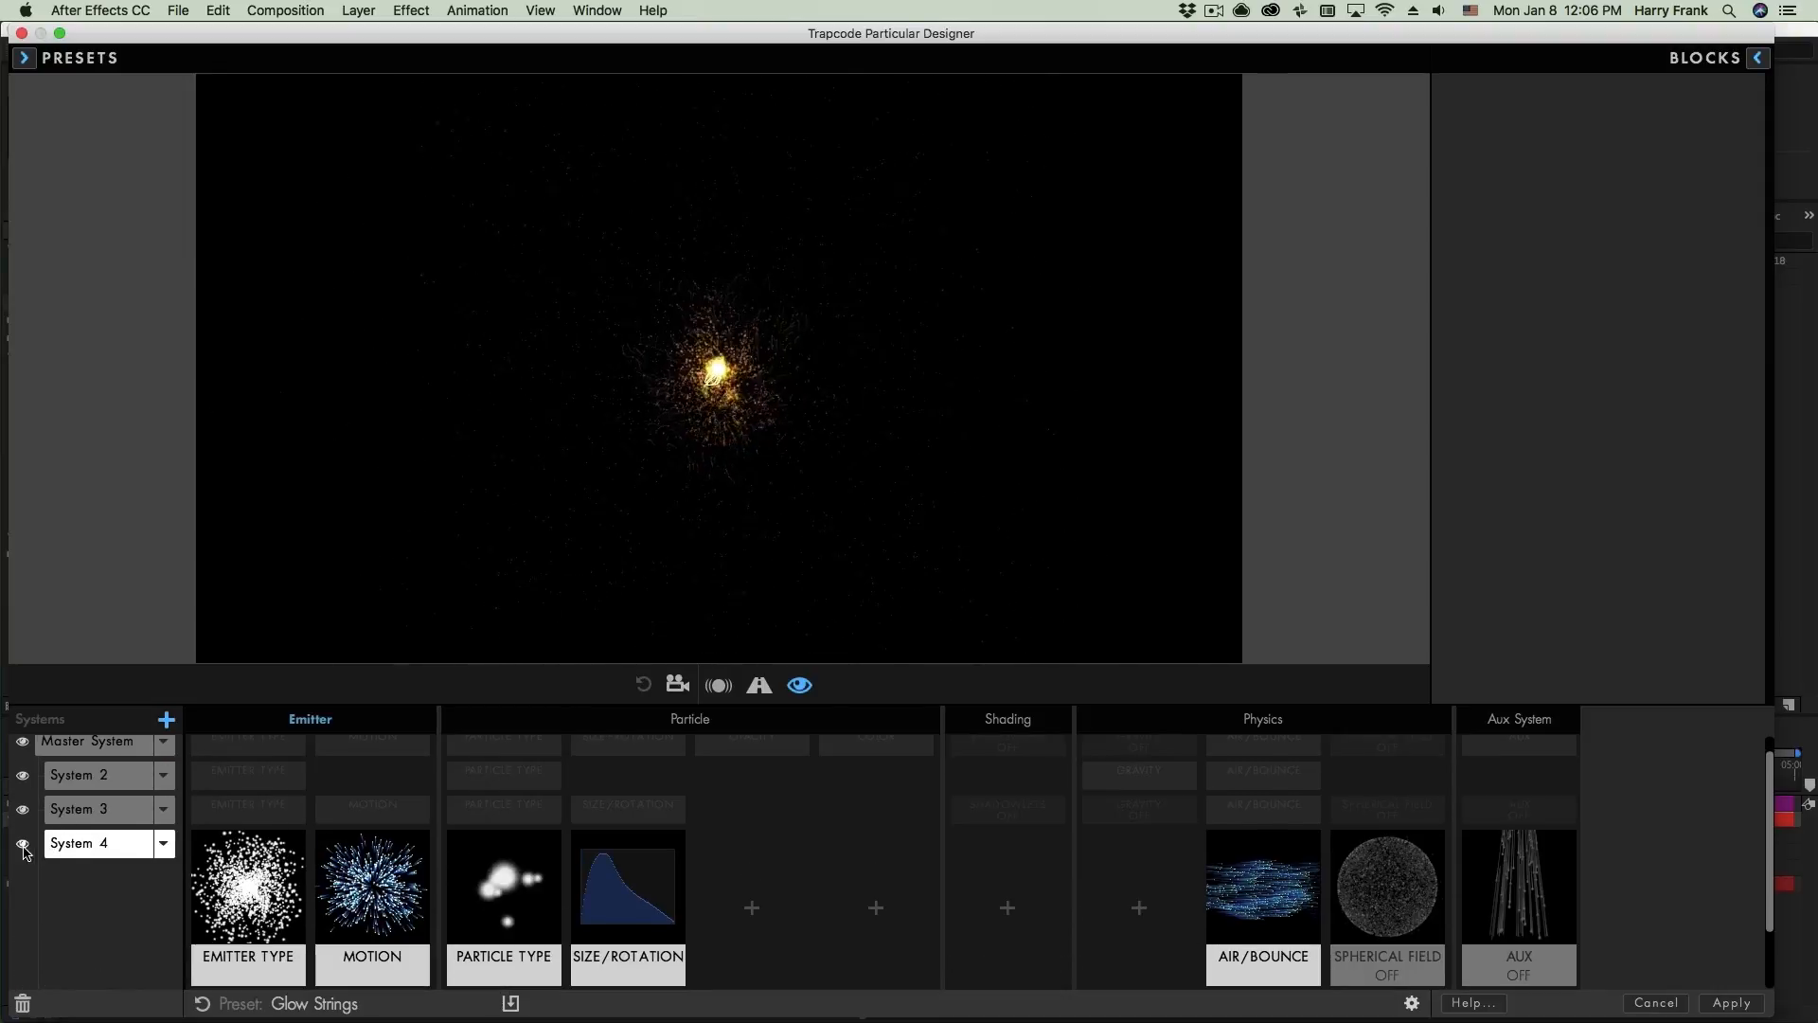
{"action": "left_click", "coordinate": [23, 843], "text": "alt"}
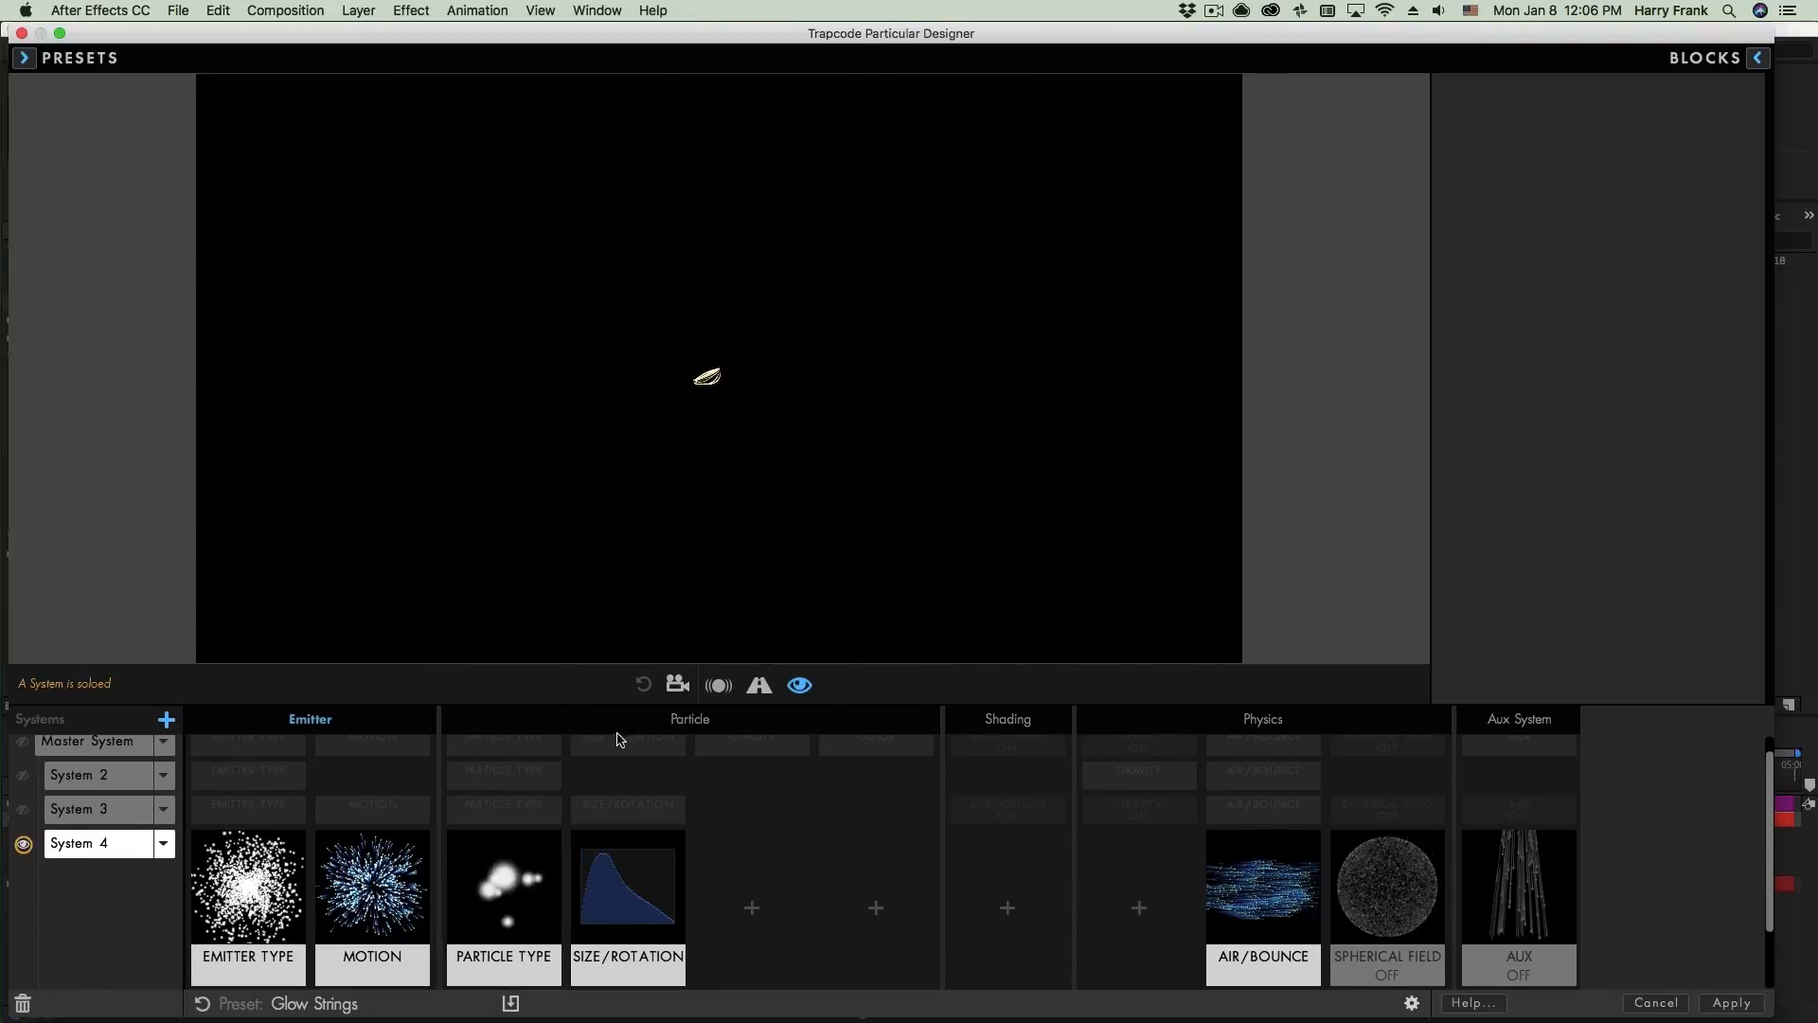
{"action": "mouse_move", "coordinate": [669, 444]}
{"action": "left_mouse_down"}
{"action": "mouse_move", "coordinate": [494, 379]}
{"action": "mouse_move", "coordinate": [658, 493]}
{"action": "mouse_move", "coordinate": [941, 438]}
{"action": "mouse_move", "coordinate": [971, 296]}
{"action": "mouse_move", "coordinate": [877, 307]}
{"action": "mouse_move", "coordinate": [794, 394]}
{"action": "mouse_move", "coordinate": [544, 443]}
{"action": "mouse_move", "coordinate": [388, 337]}
{"action": "mouse_move", "coordinate": [561, 342]}
{"action": "mouse_move", "coordinate": [778, 444]}
{"action": "mouse_move", "coordinate": [1069, 286]}
{"action": "mouse_move", "coordinate": [743, 459]}
{"action": "mouse_move", "coordinate": [438, 495]}
{"action": "mouse_move", "coordinate": [710, 415]}
{"action": "left_mouse_up"}
{"action": "left_click", "coordinate": [23, 844]}
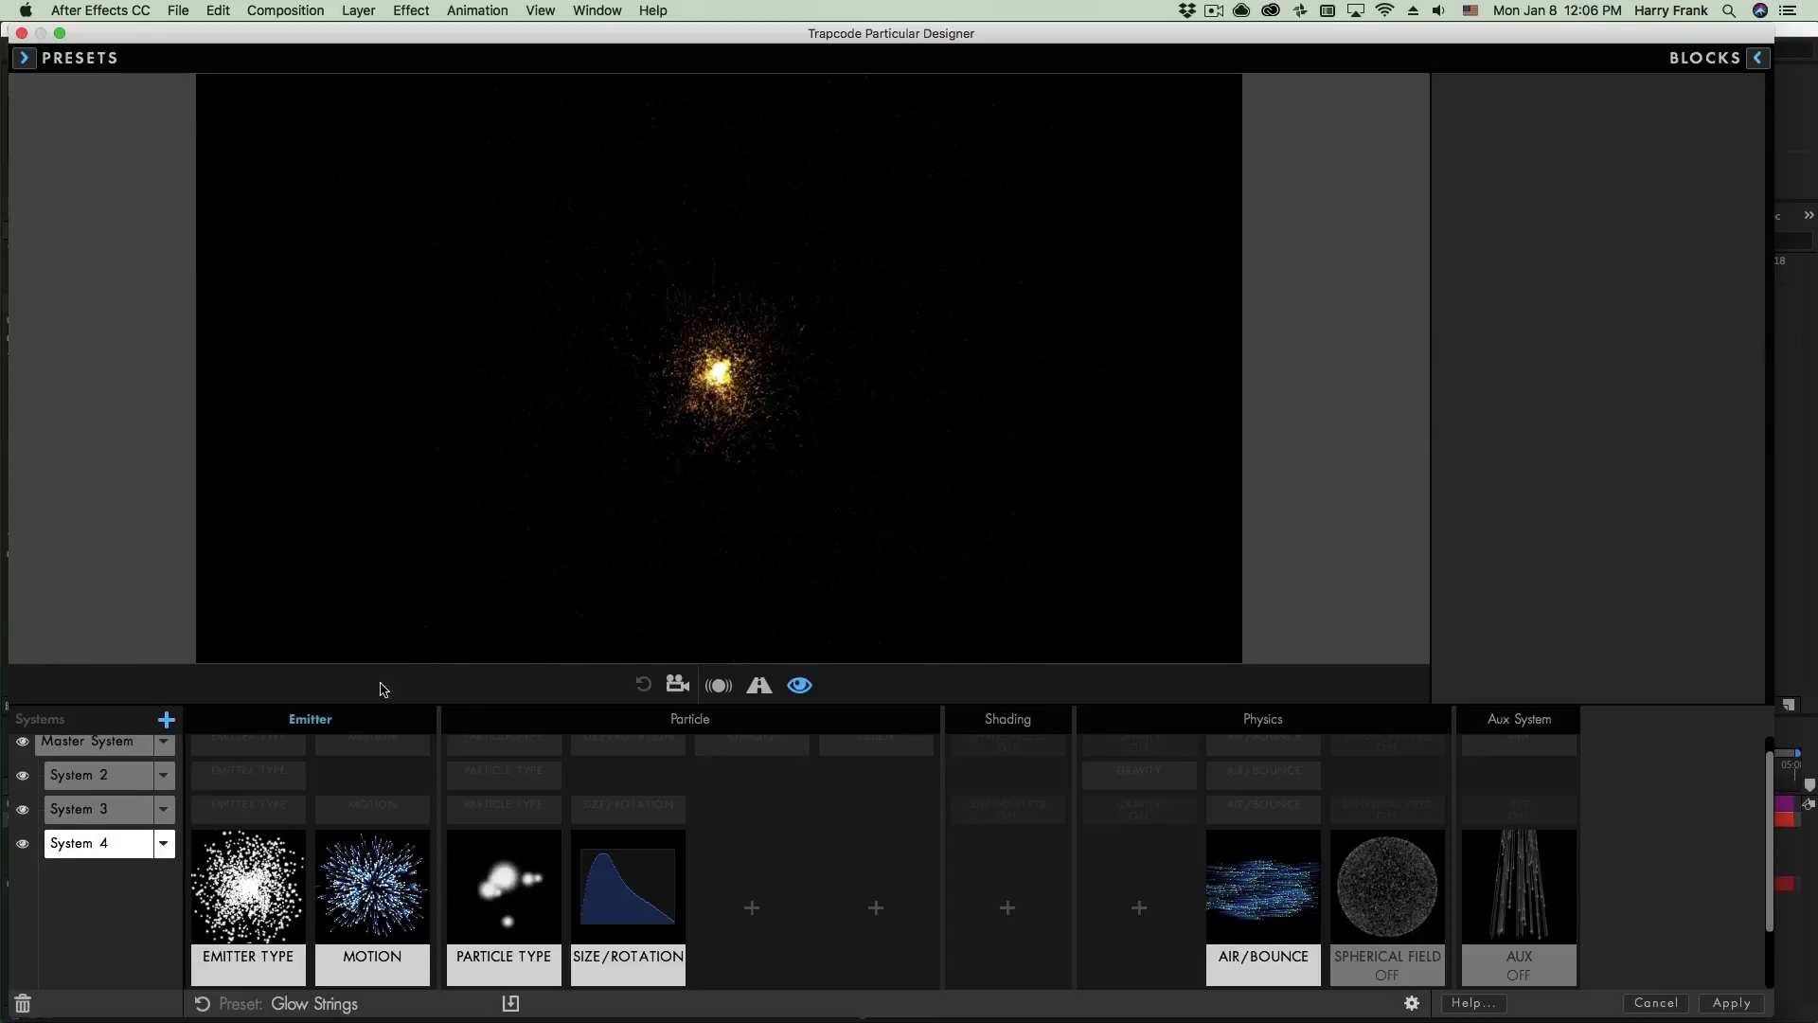
- Replace the current particle setup with the Liquid Gold multiple-system preset
{"action": "mouse_move", "coordinate": [730, 379]}
{"action": "left_mouse_down"}
{"action": "mouse_move", "coordinate": [593, 398]}
{"action": "mouse_move", "coordinate": [864, 344]}
{"action": "mouse_move", "coordinate": [633, 527]}
{"action": "mouse_move", "coordinate": [950, 316]}
{"action": "mouse_move", "coordinate": [1061, 443]}
{"action": "left_mouse_up"}
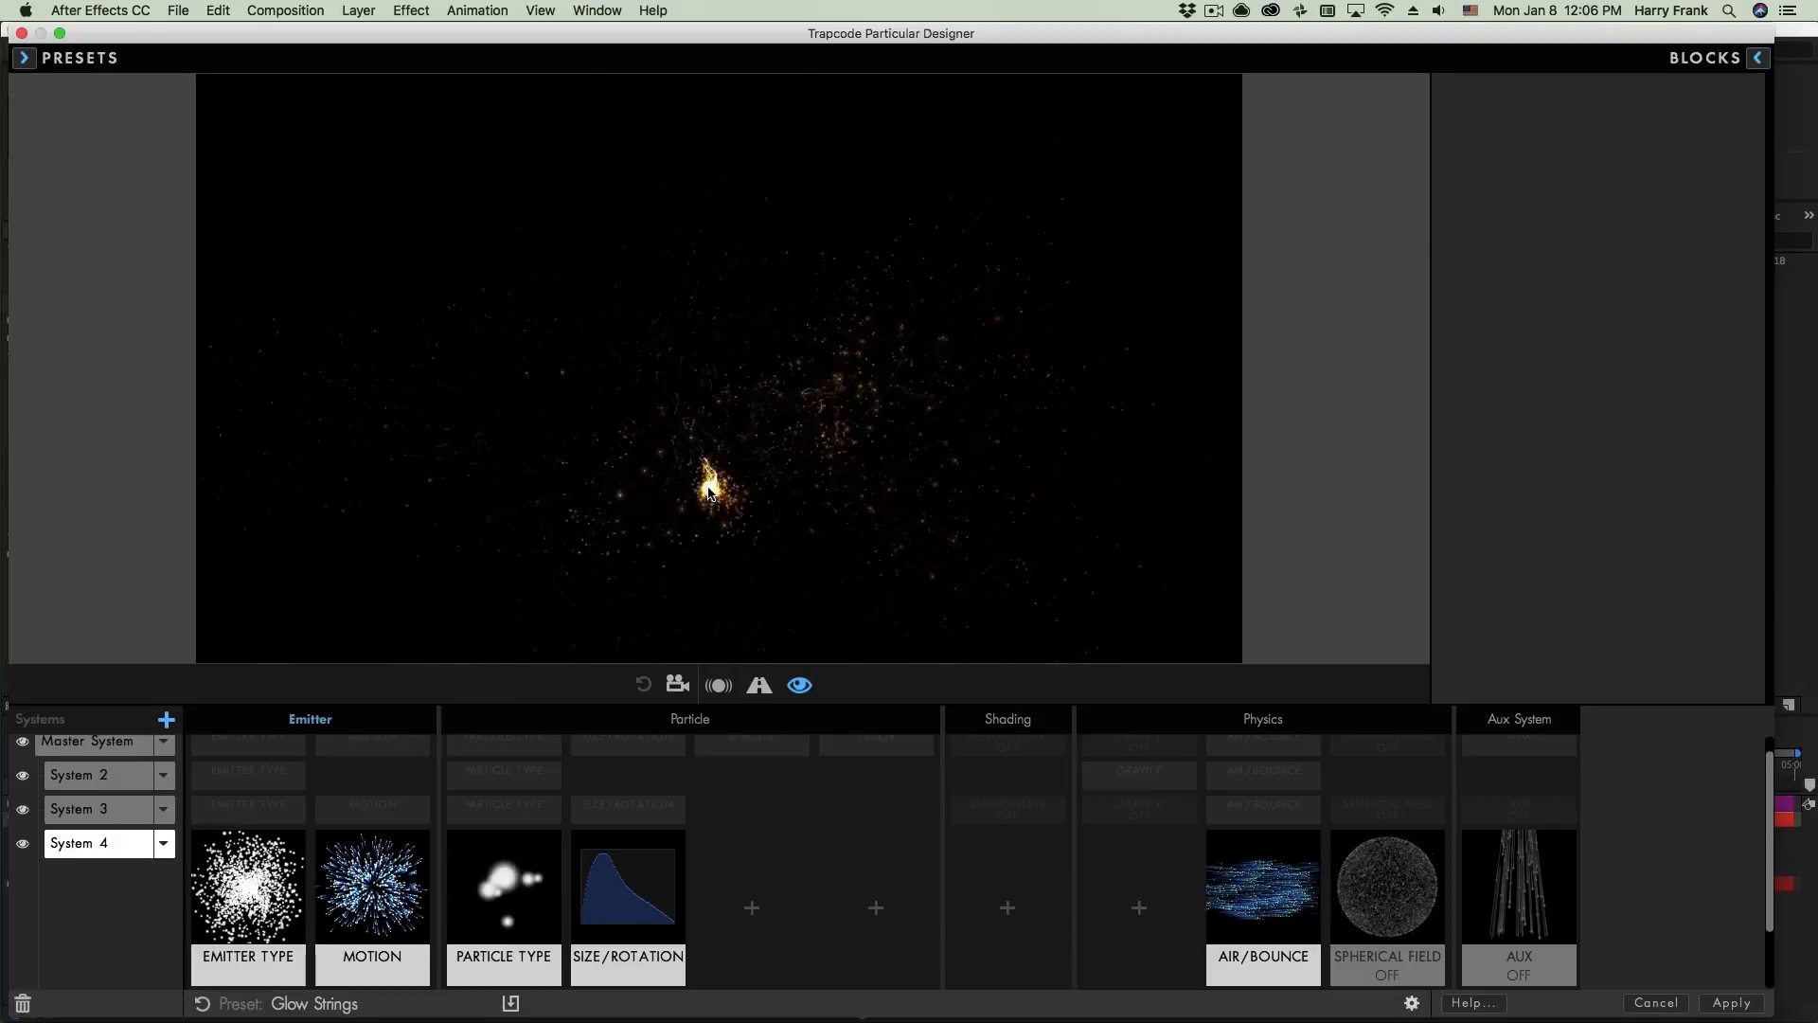
{"action": "left_click", "coordinate": [26, 61]}
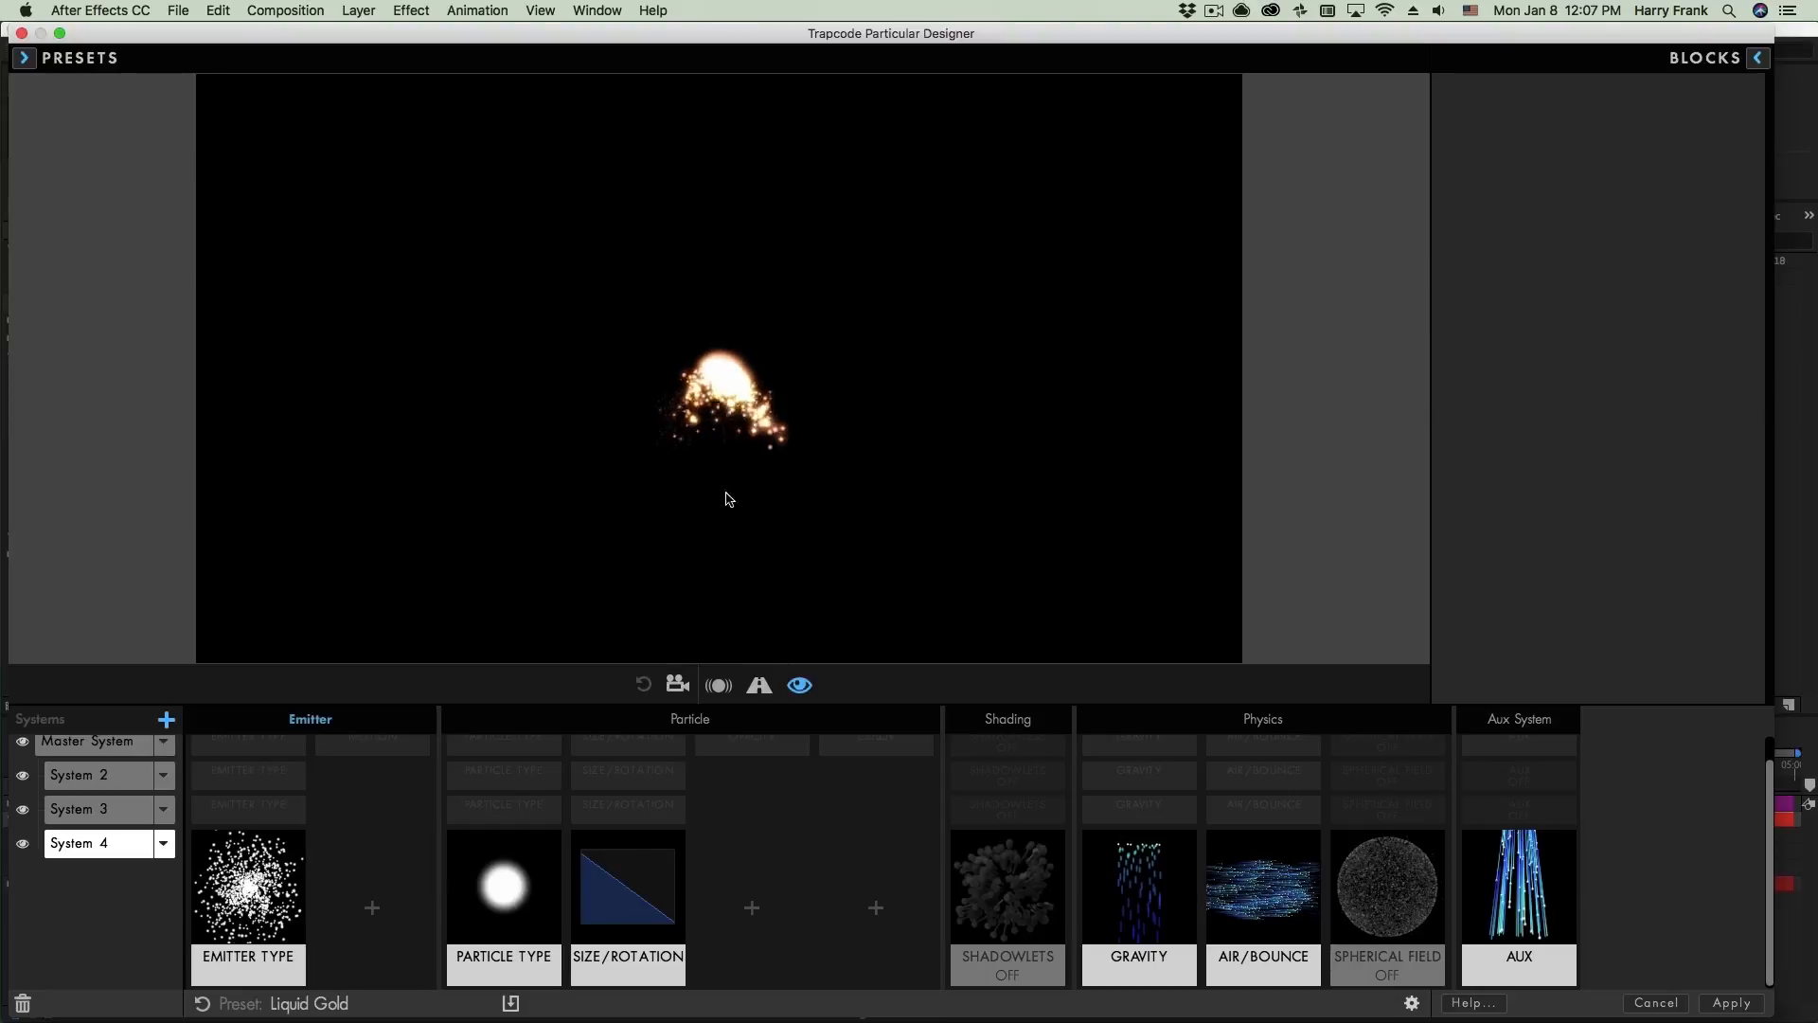
{"action": "left_click", "coordinate": [57, 57]}
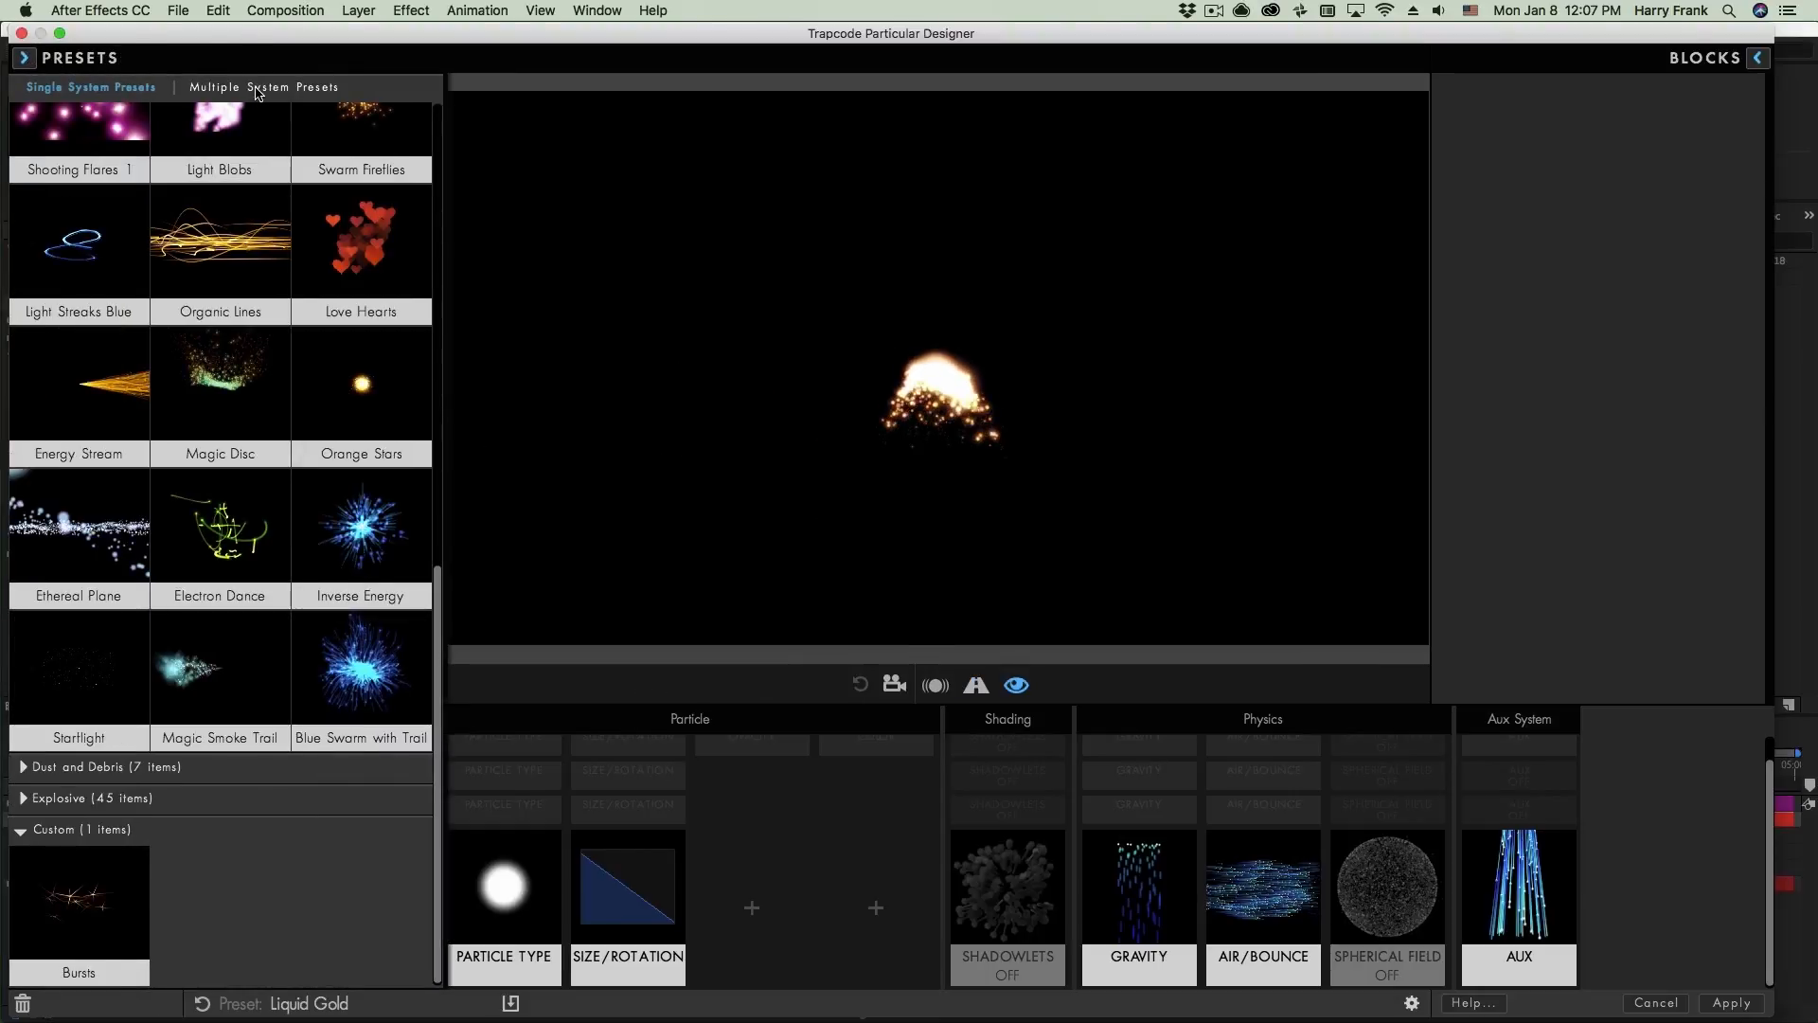
{"action": "left_click", "coordinate": [48, 86]}
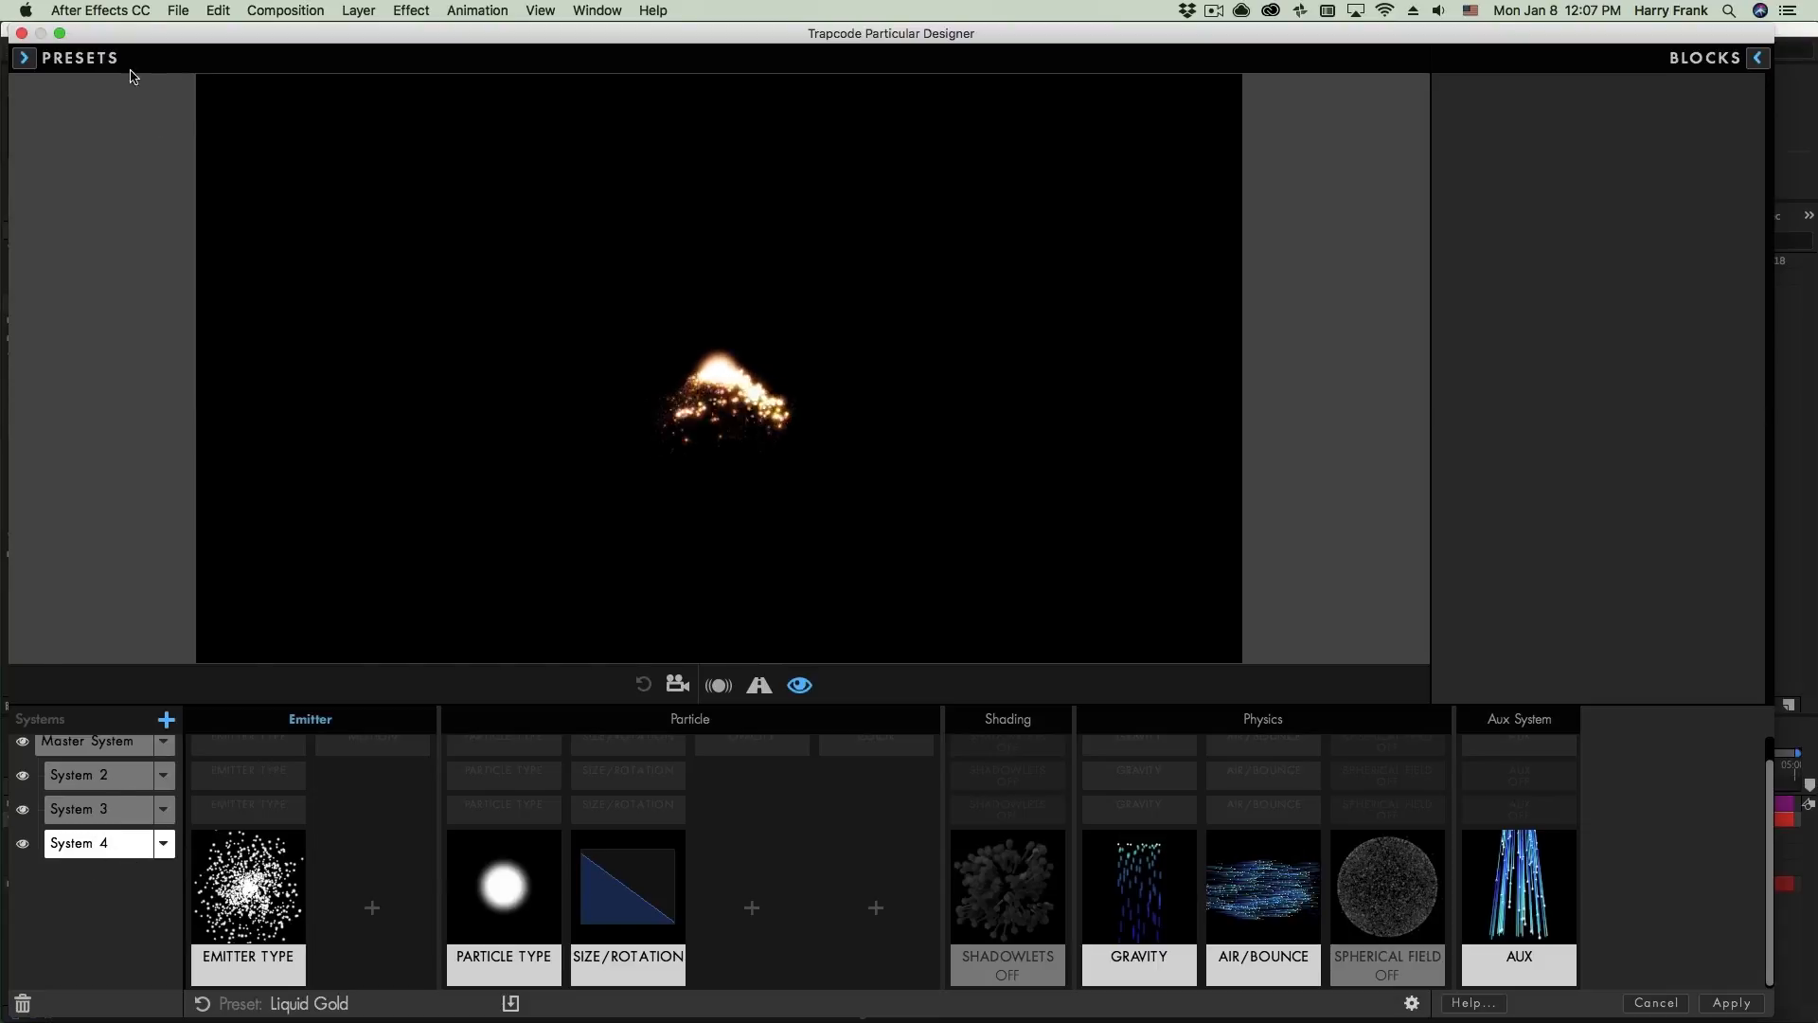
- Try the Orange Stars single-system preset on System 4 and undo it
{"action": "left_click", "coordinate": [130, 66]}
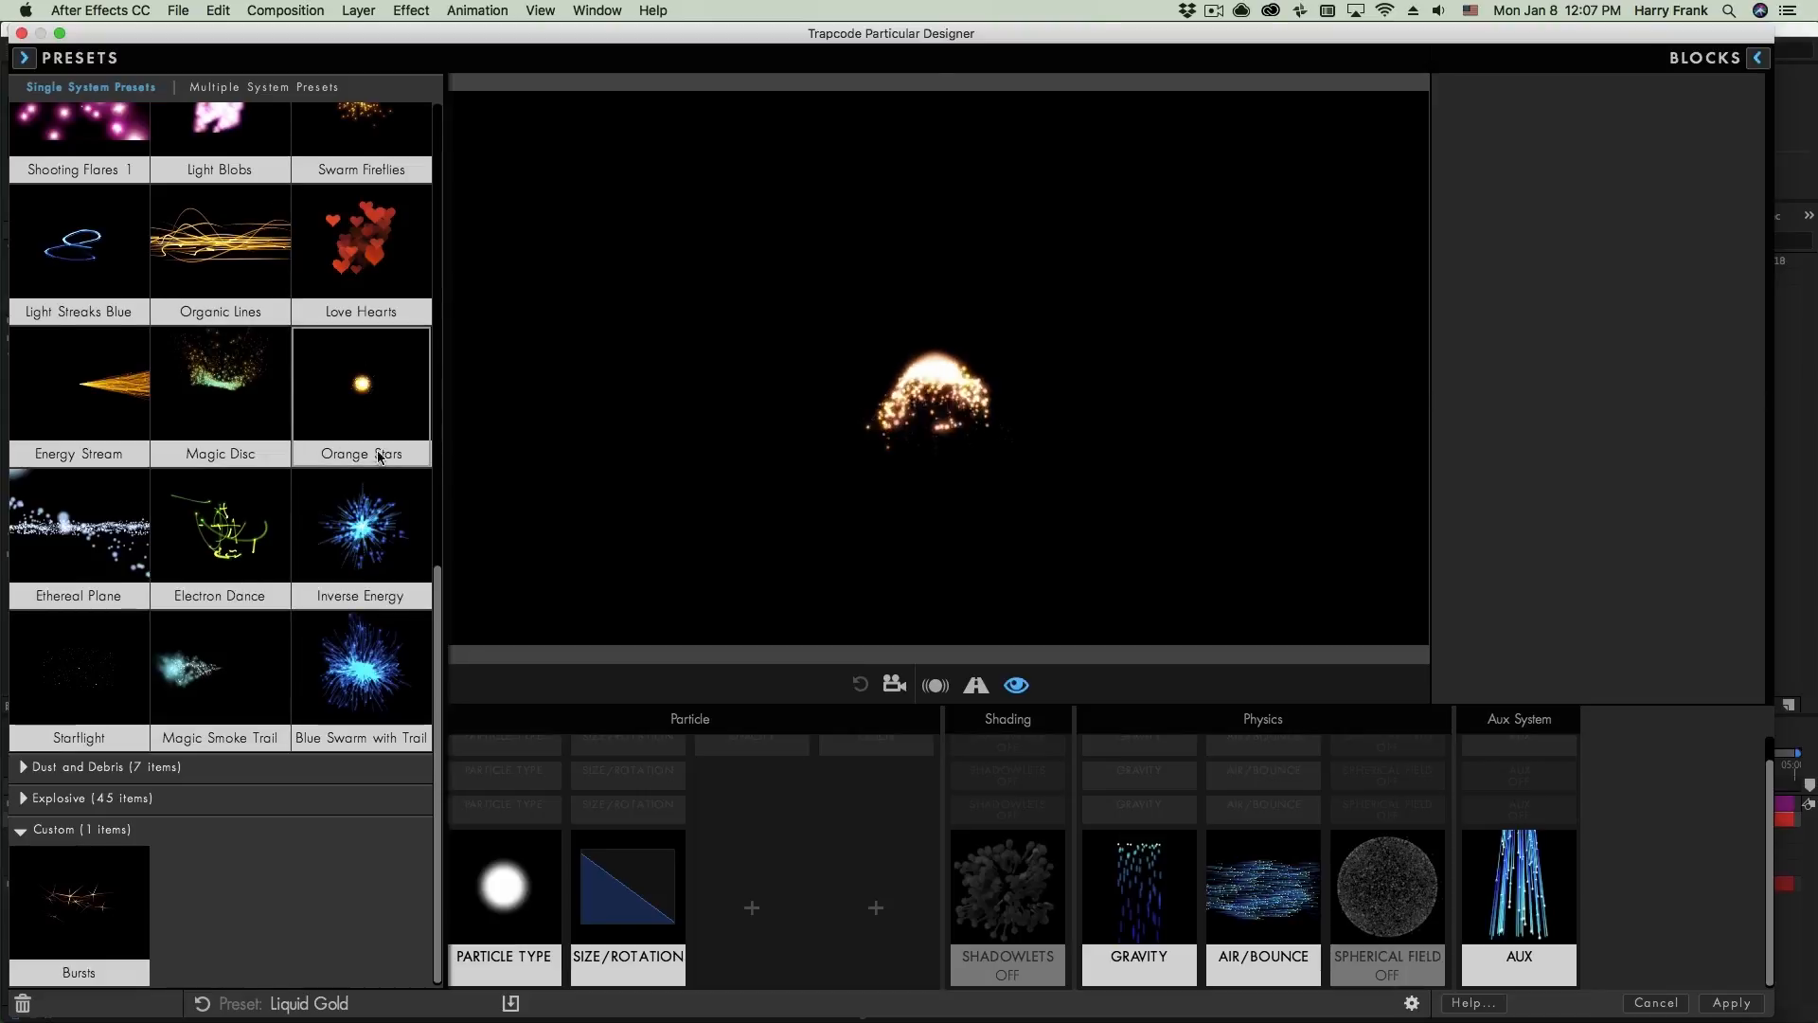
{"action": "left_click", "coordinate": [381, 401]}
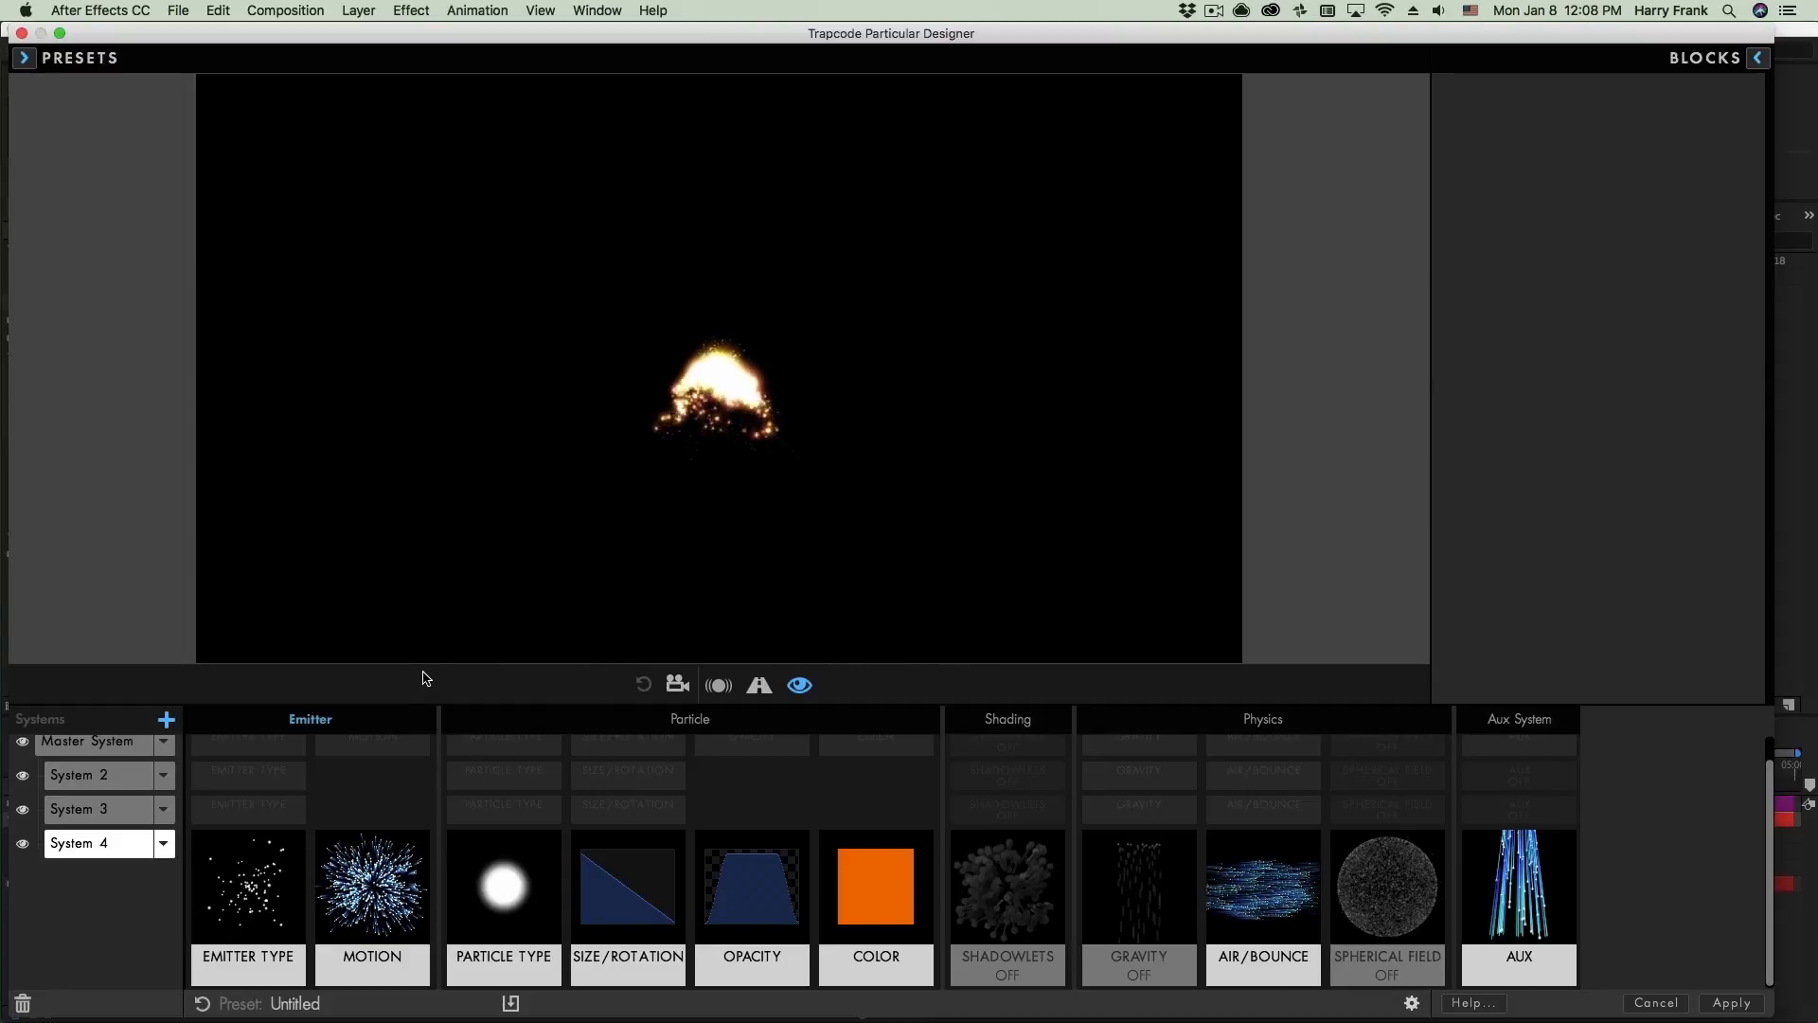
{"action": "key", "text": "super+z"}
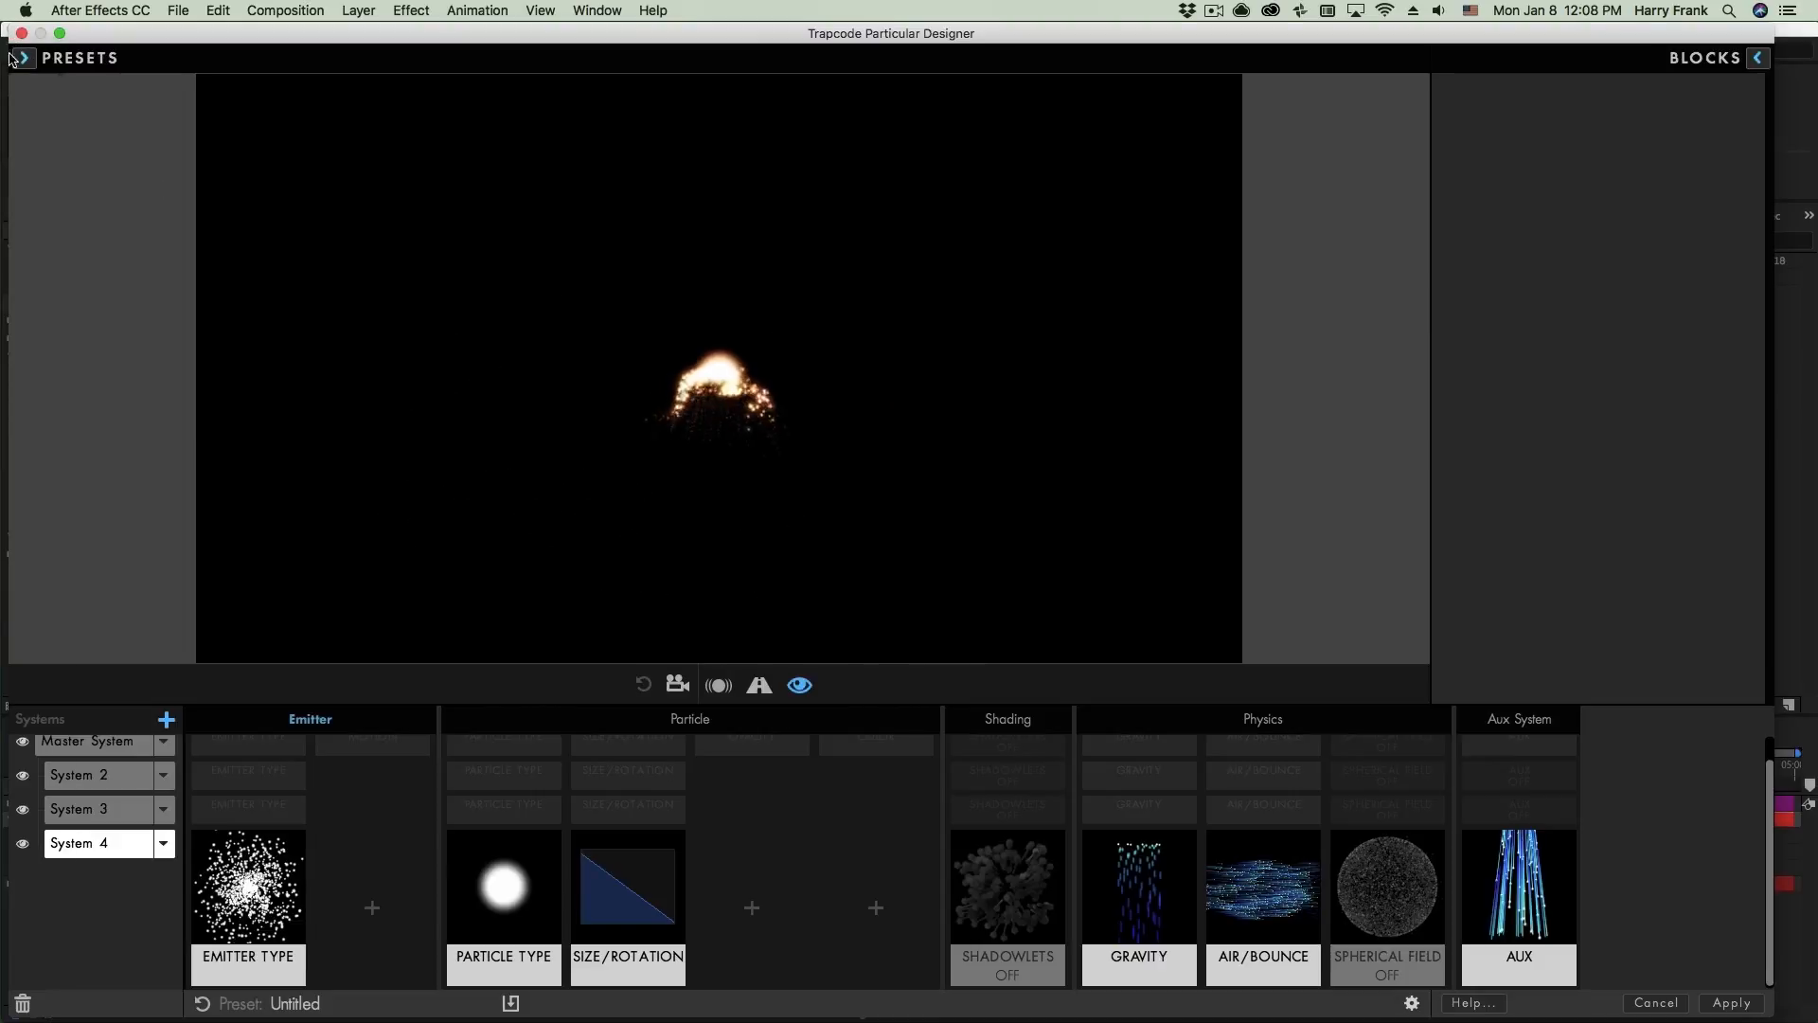
- Try adding the Orange Stars single-system preset as a new system through the preview and undo it
{"action": "left_click", "coordinate": [21, 58]}
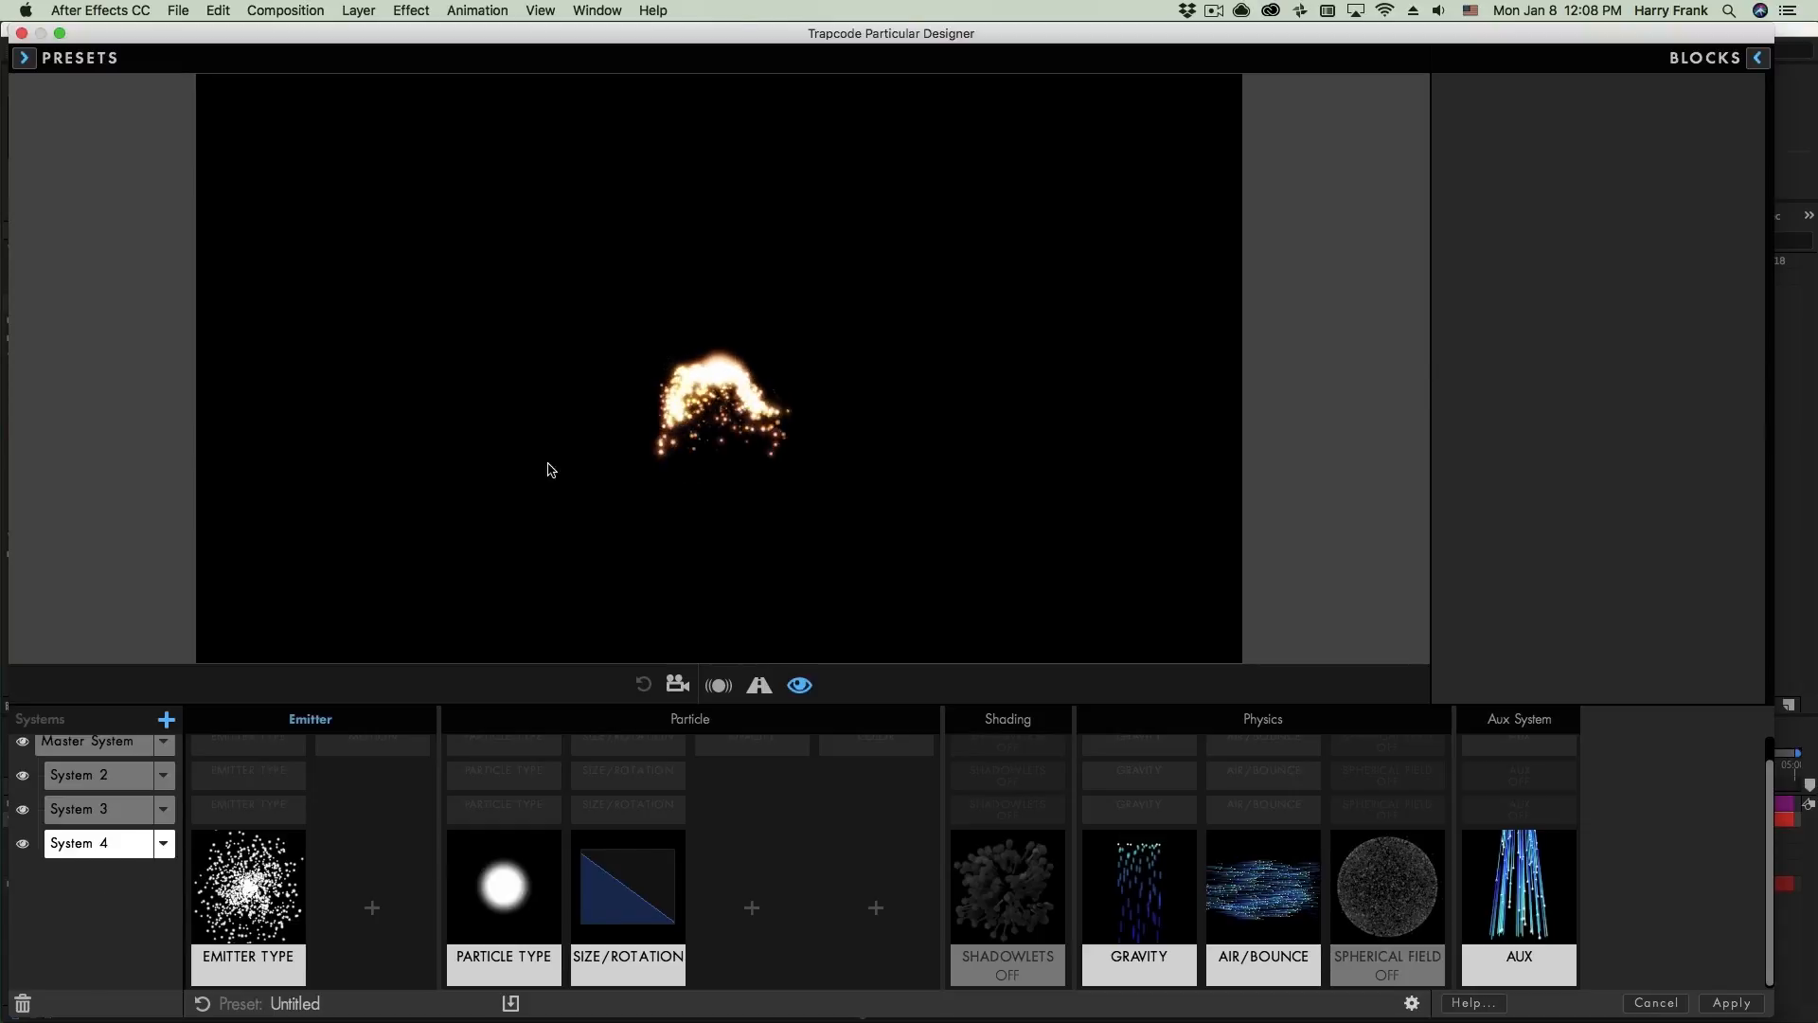
{"action": "left_click", "coordinate": [23, 58]}
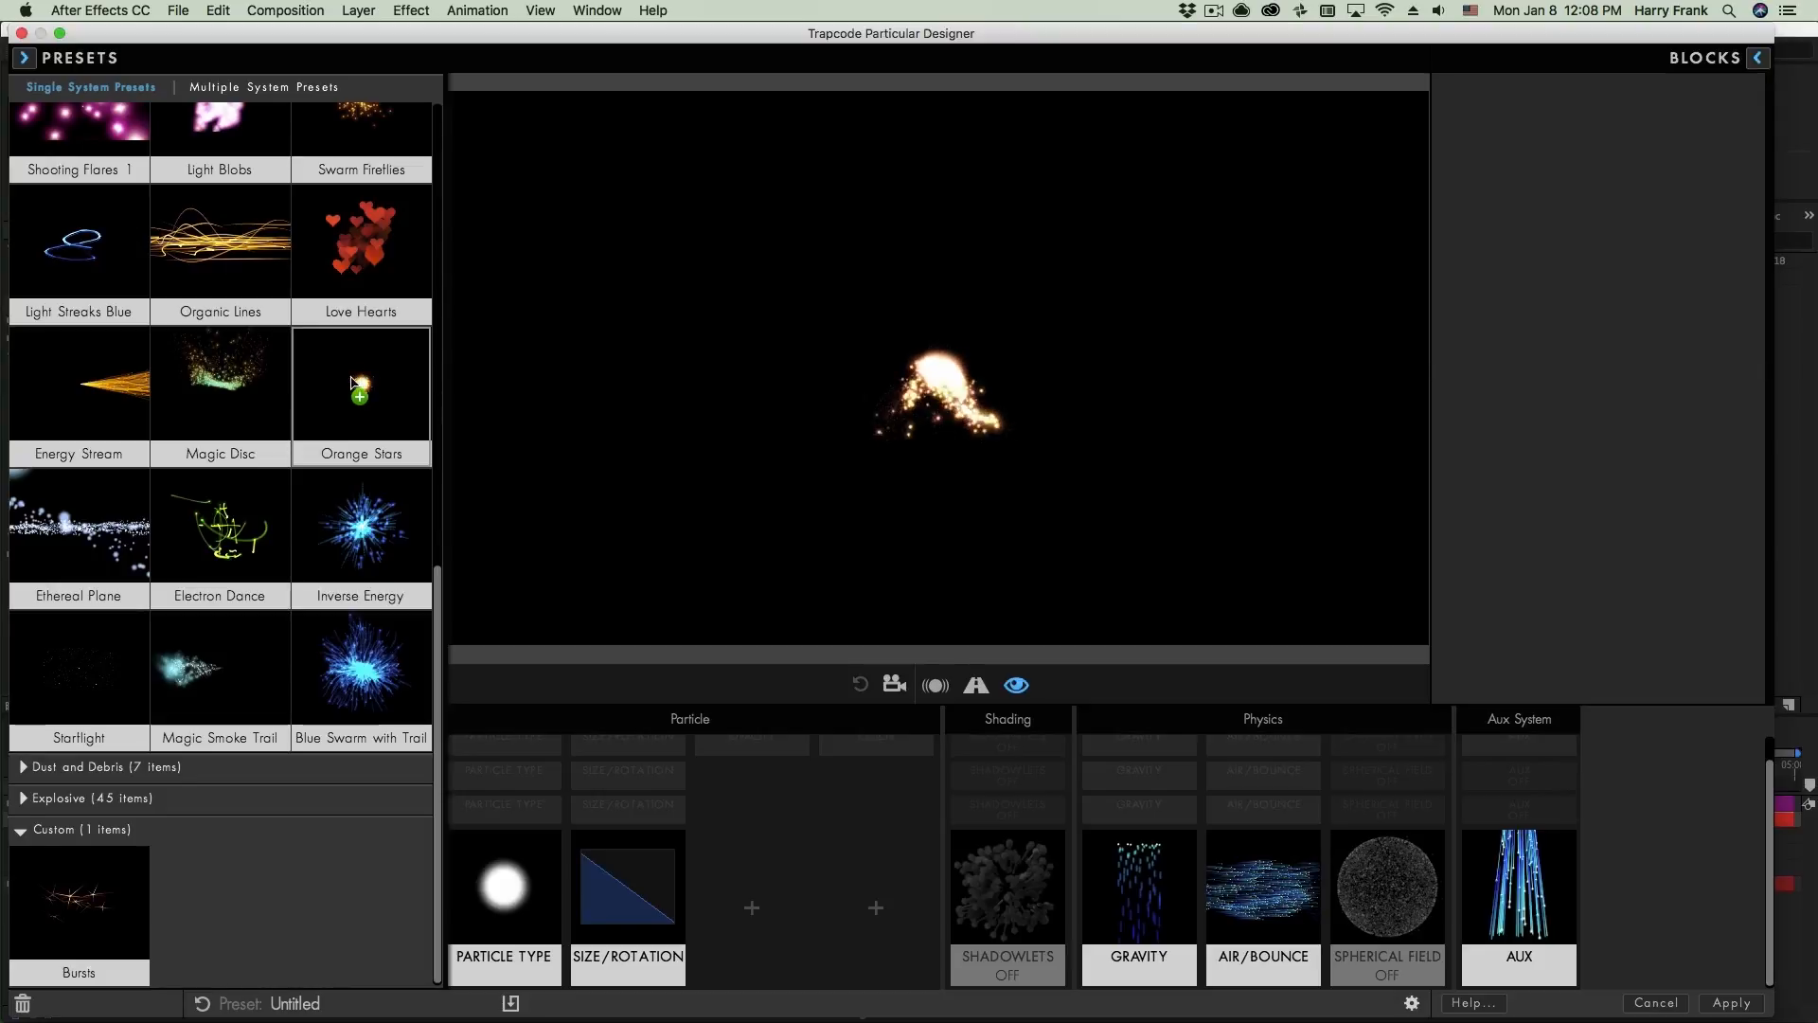
{"action": "left_click_drag", "start_coordinate": [352, 382], "coordinate": [662, 587]}
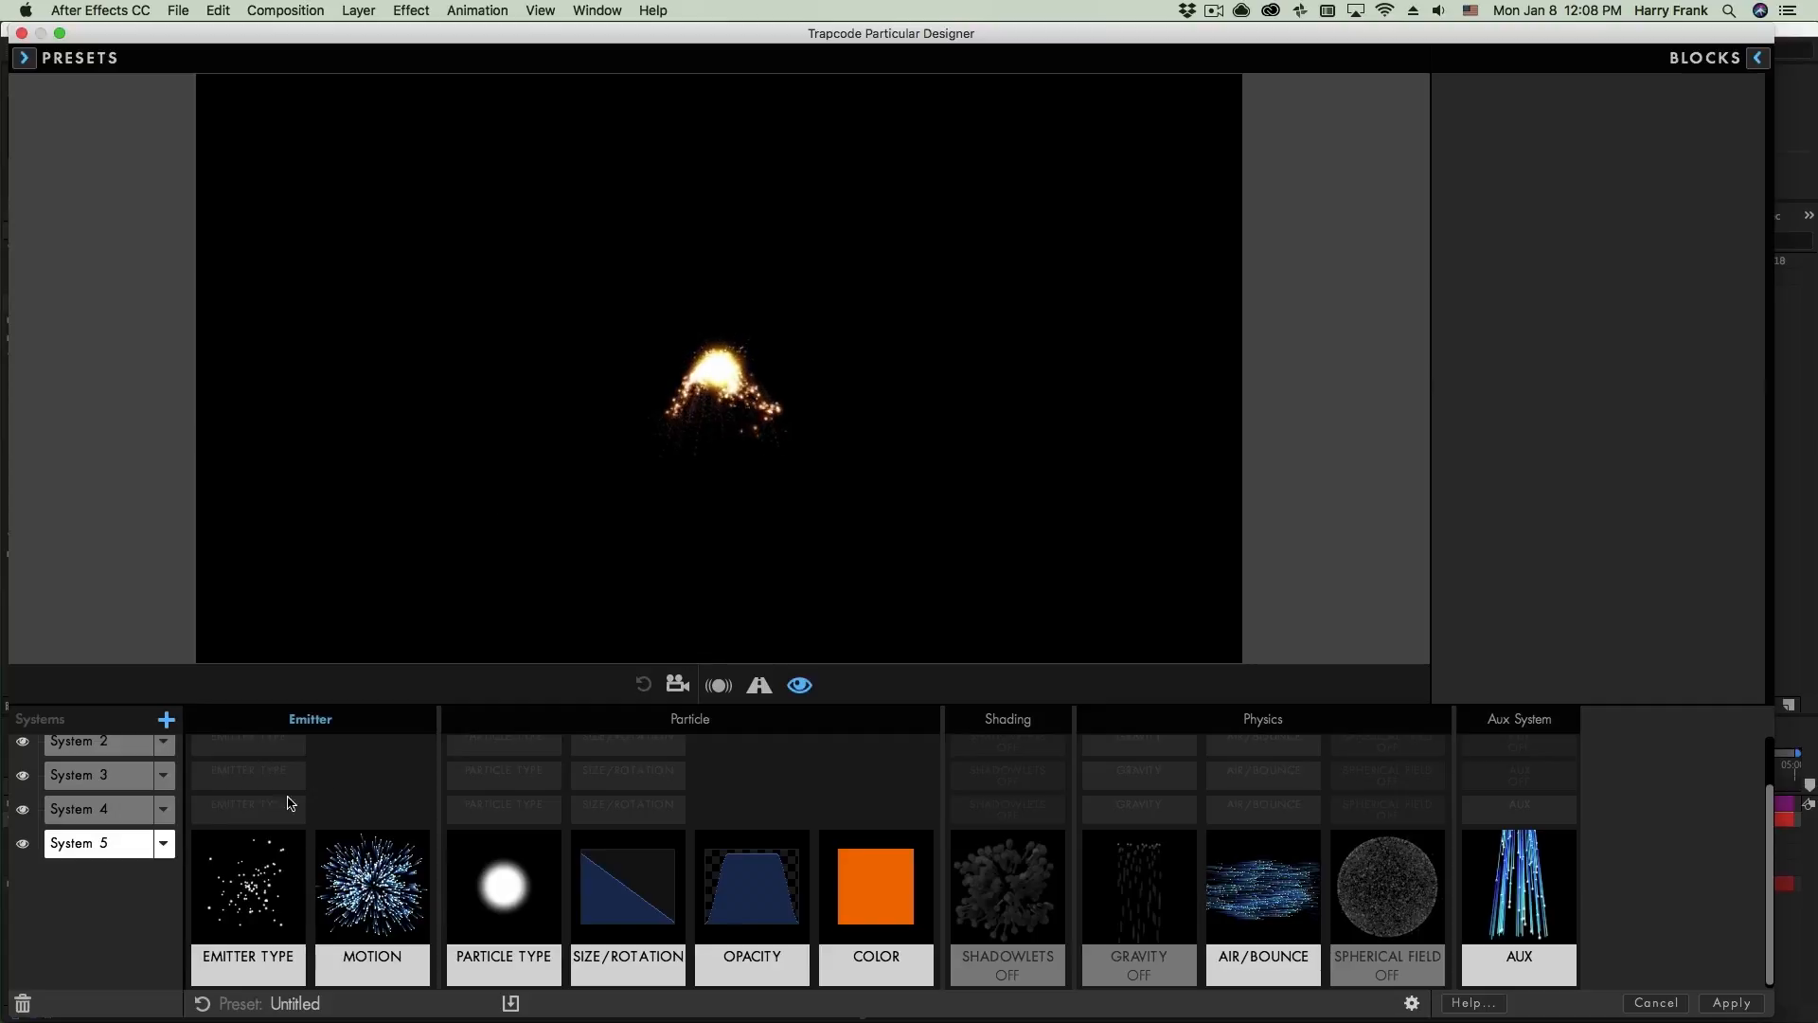
{"action": "key", "text": "super+z"}
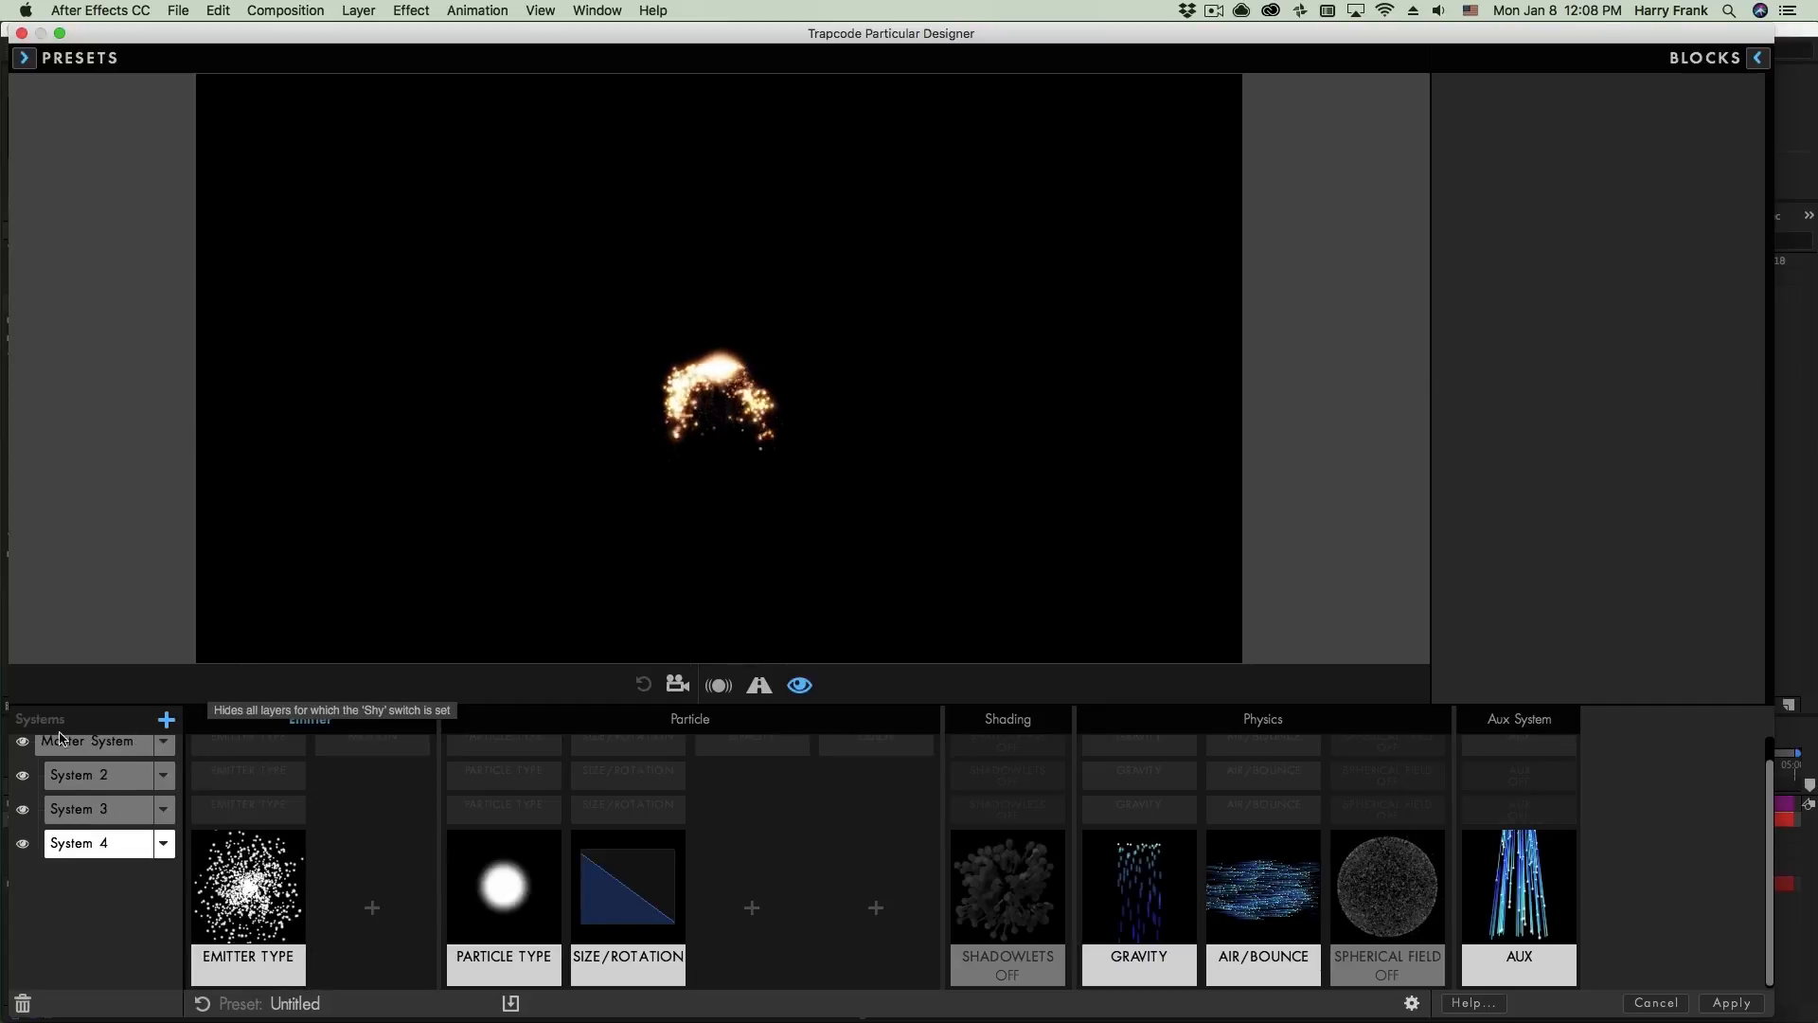
- Add a fifth system using the Orange Stars single-system preset, and apply the Designer setup to the Particular layer
{"action": "left_click", "coordinate": [166, 721]}
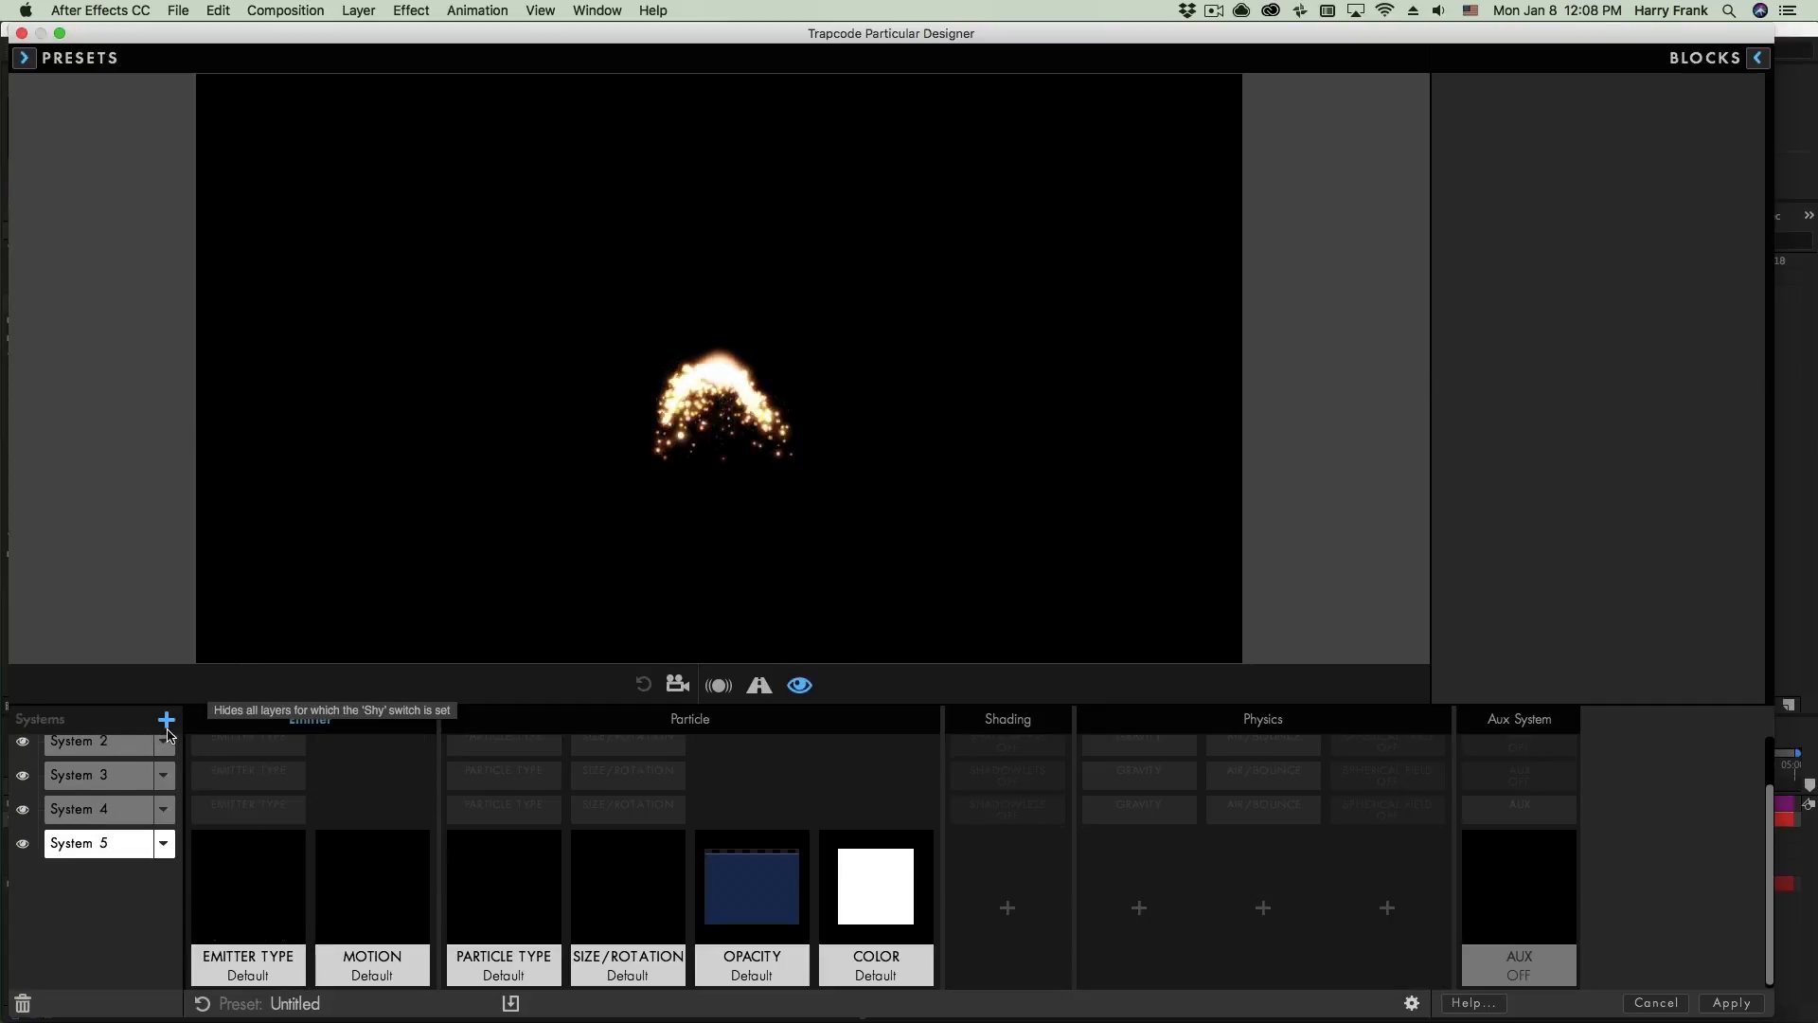
{"action": "left_click", "coordinate": [28, 59]}
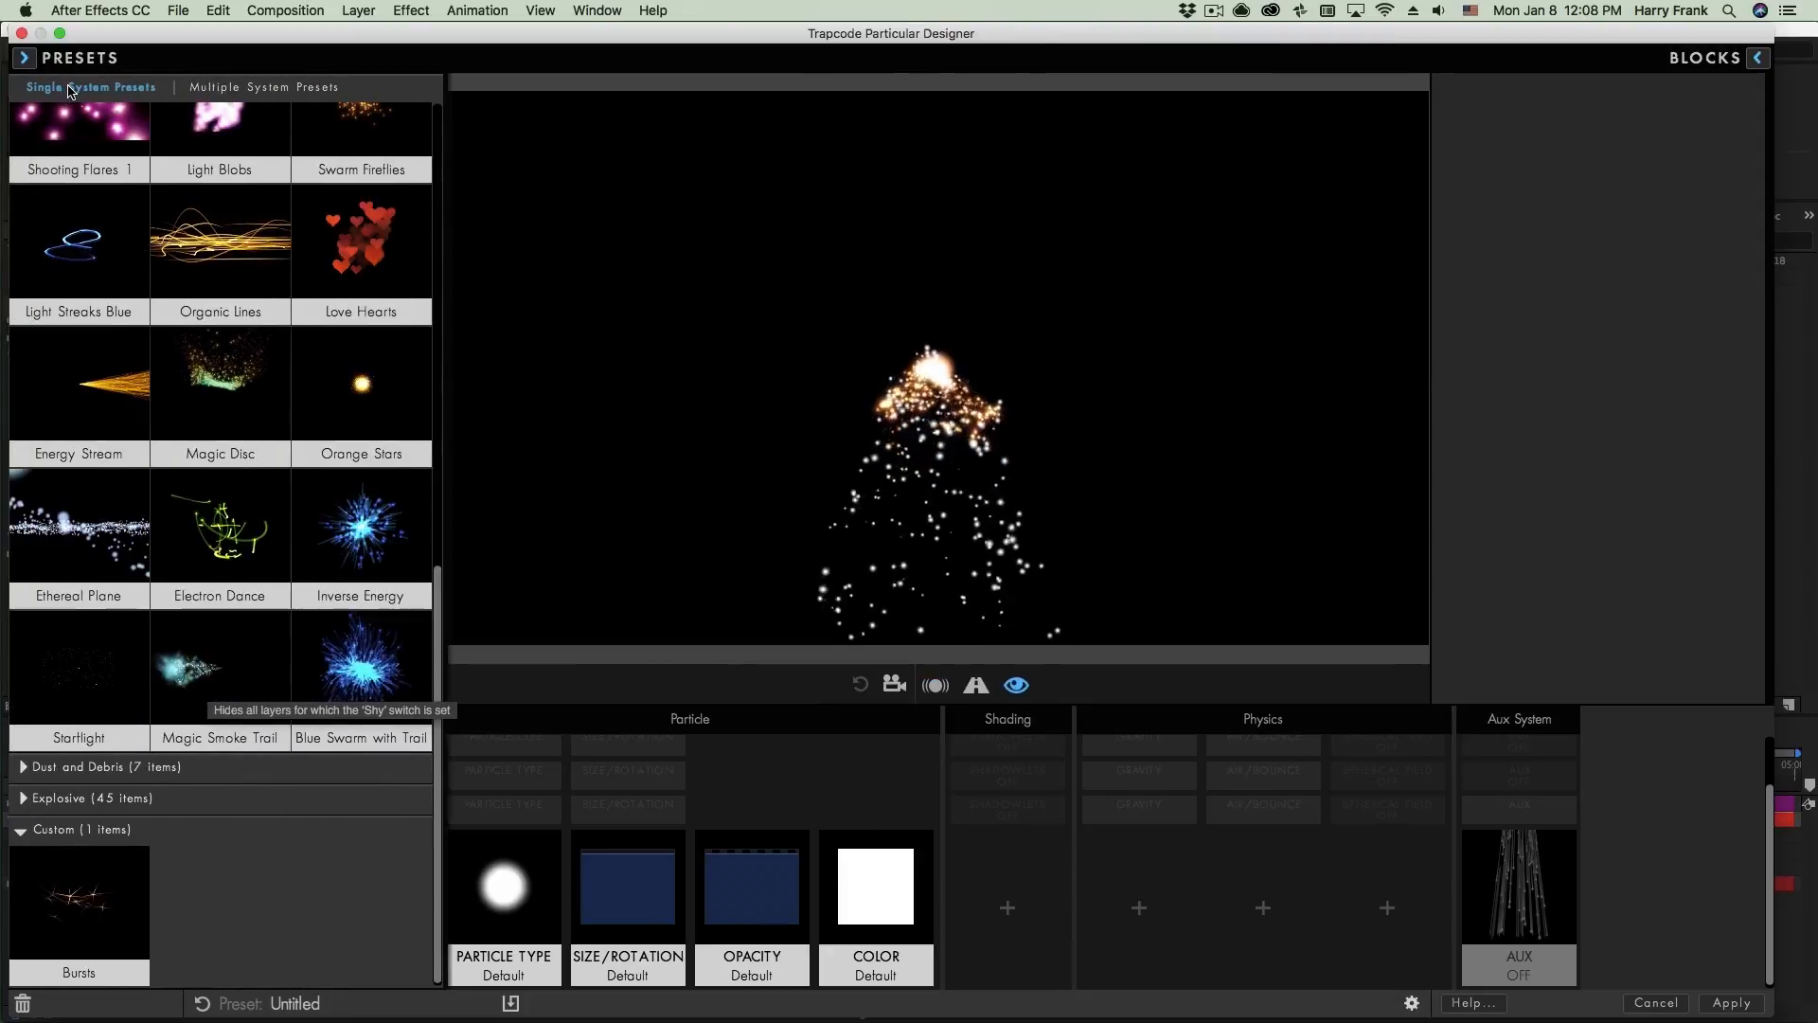
{"action": "left_click", "coordinate": [371, 396]}
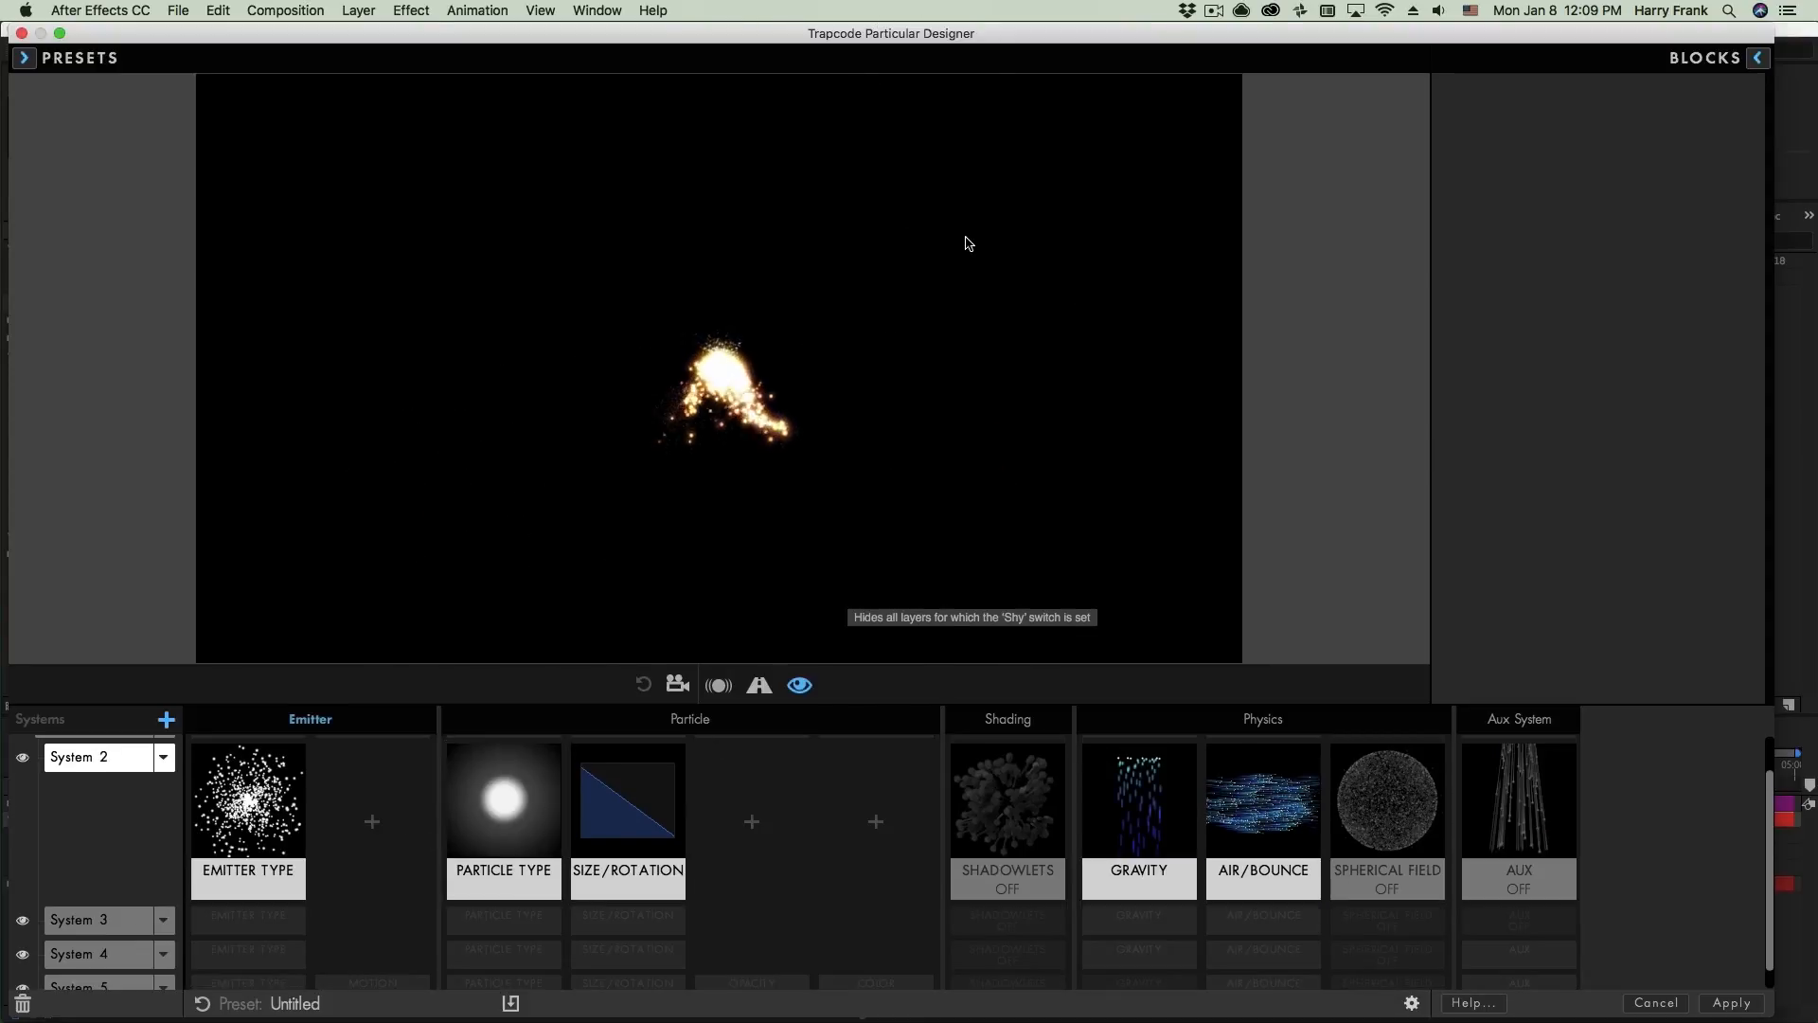
{"action": "left_click", "coordinate": [1716, 996]}
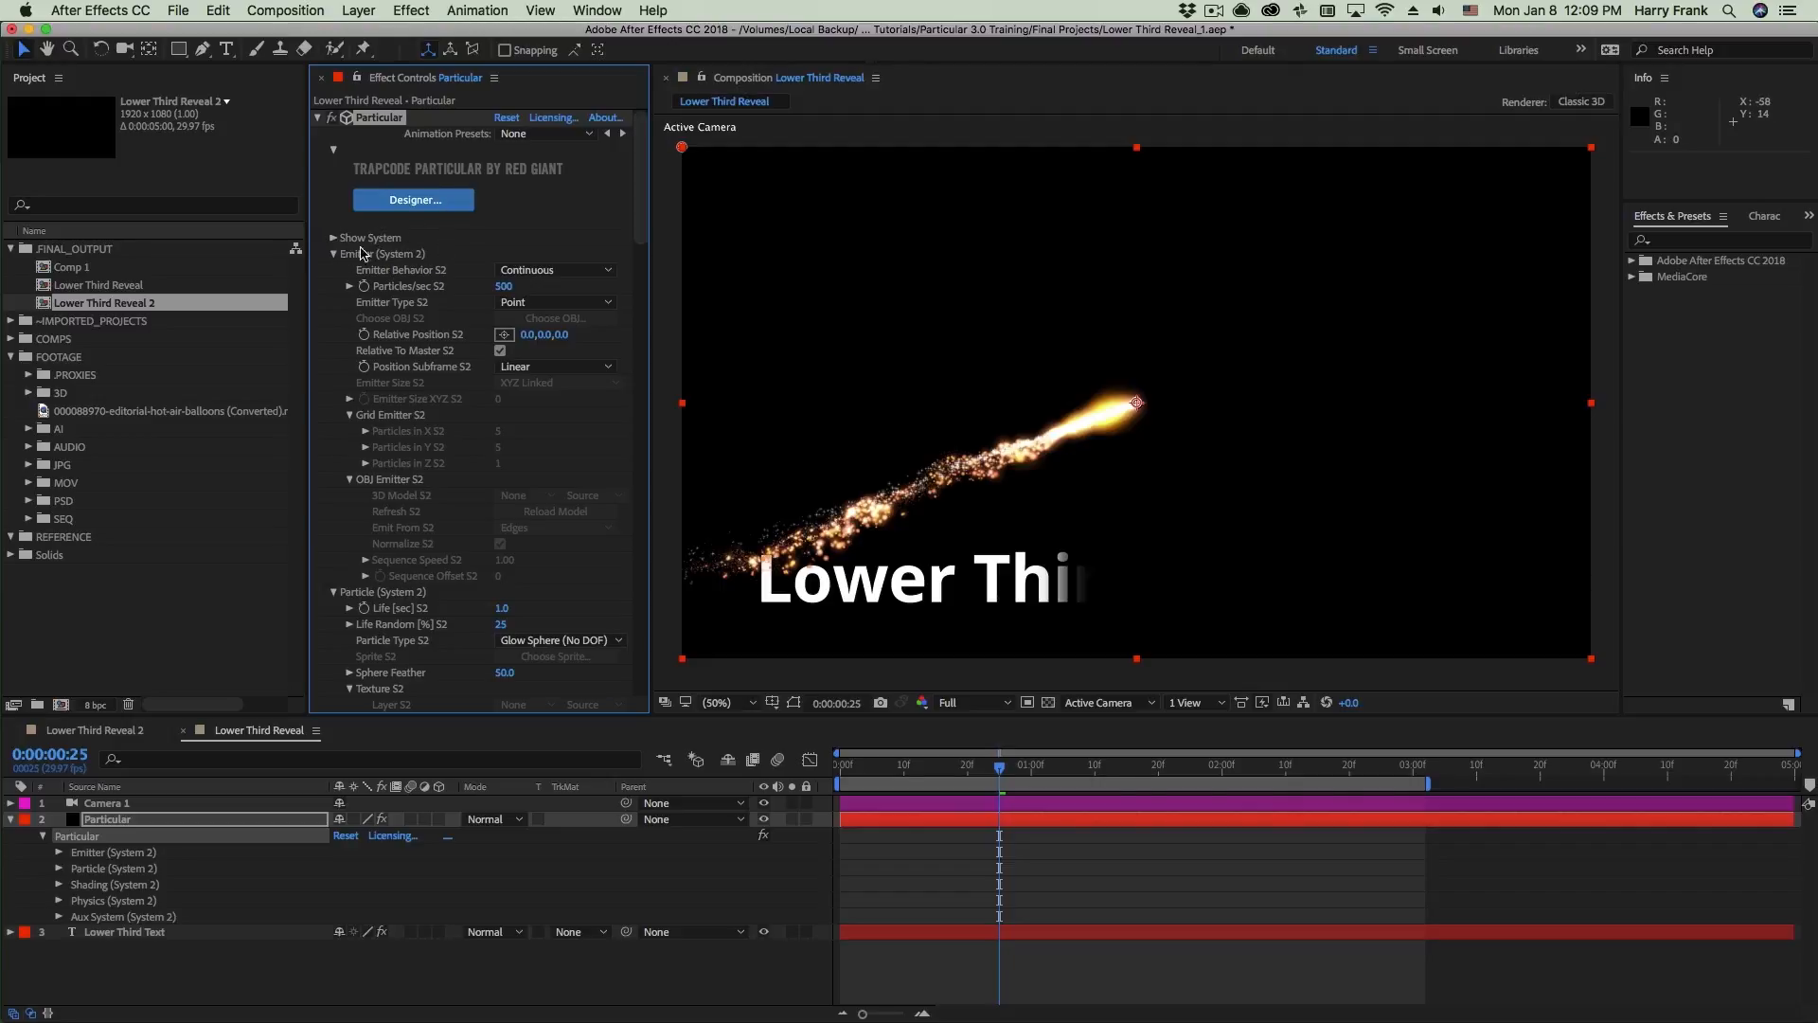
- Expand Particular's Show System list, solo System 3 and restore all systems, and toggle System 4's visibility off and on
{"action": "left_click", "coordinate": [334, 238]}
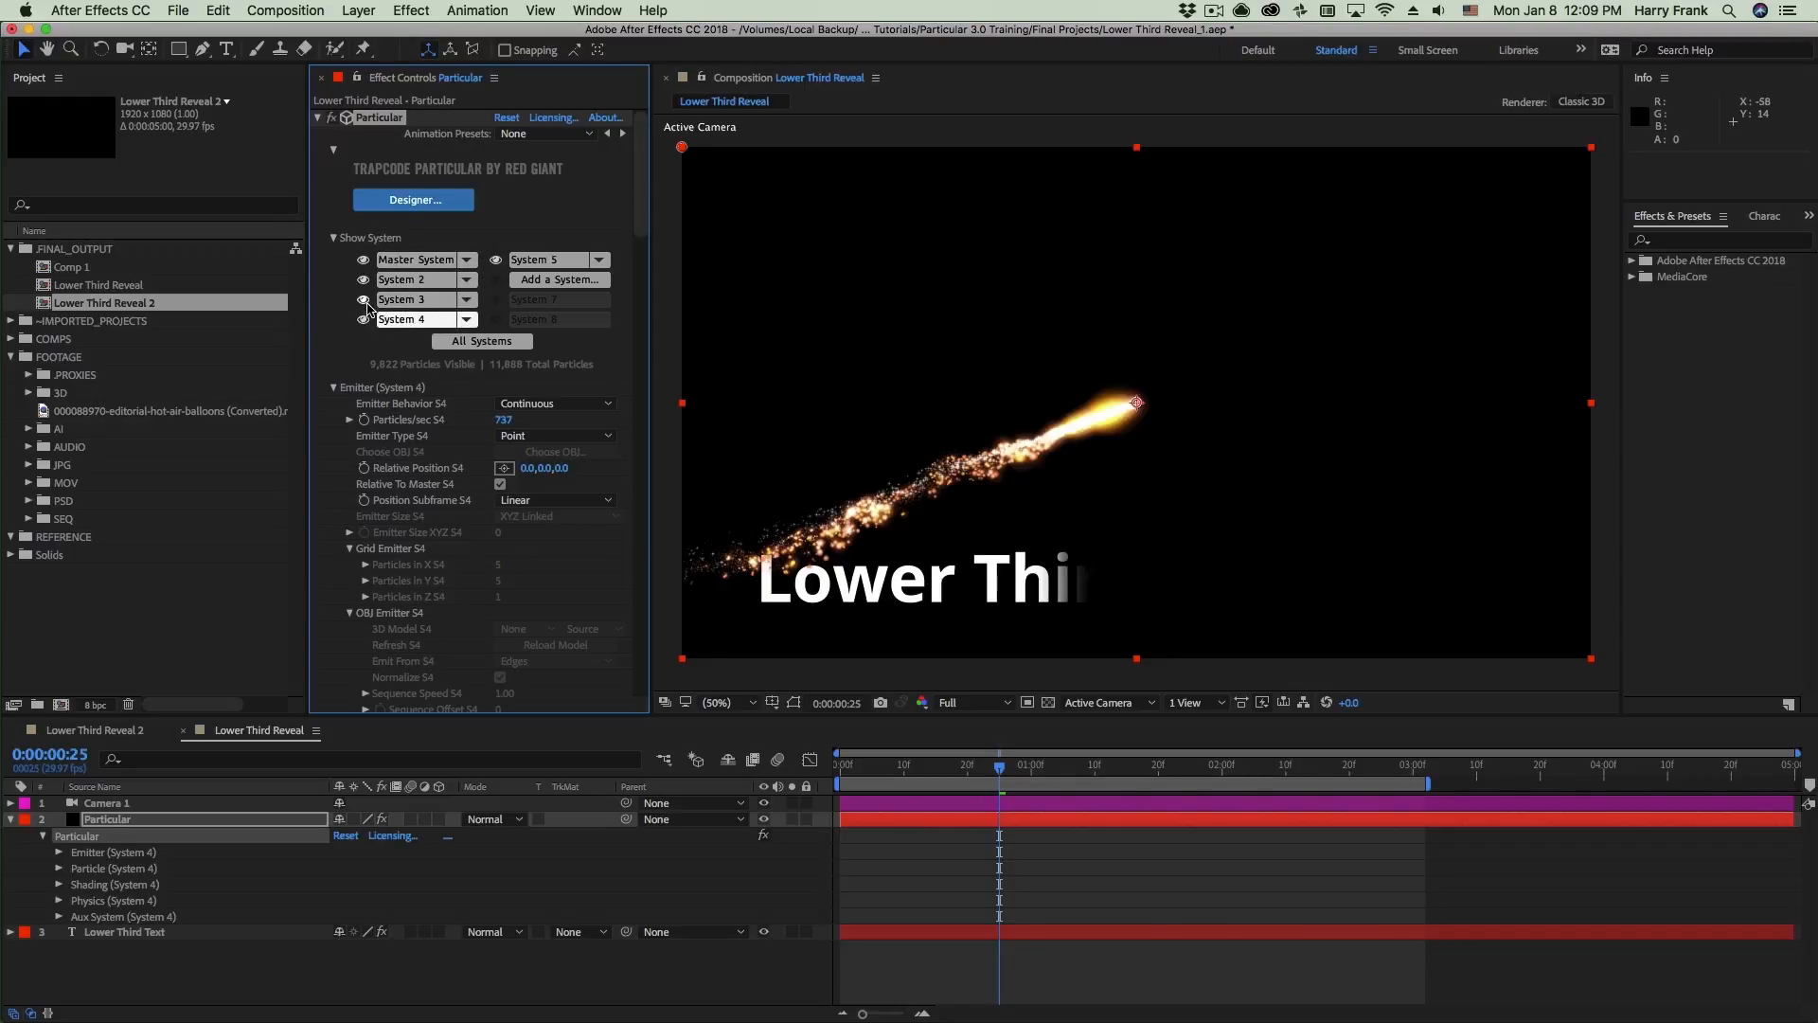
{"action": "left_click", "coordinate": [362, 302], "text": "alt"}
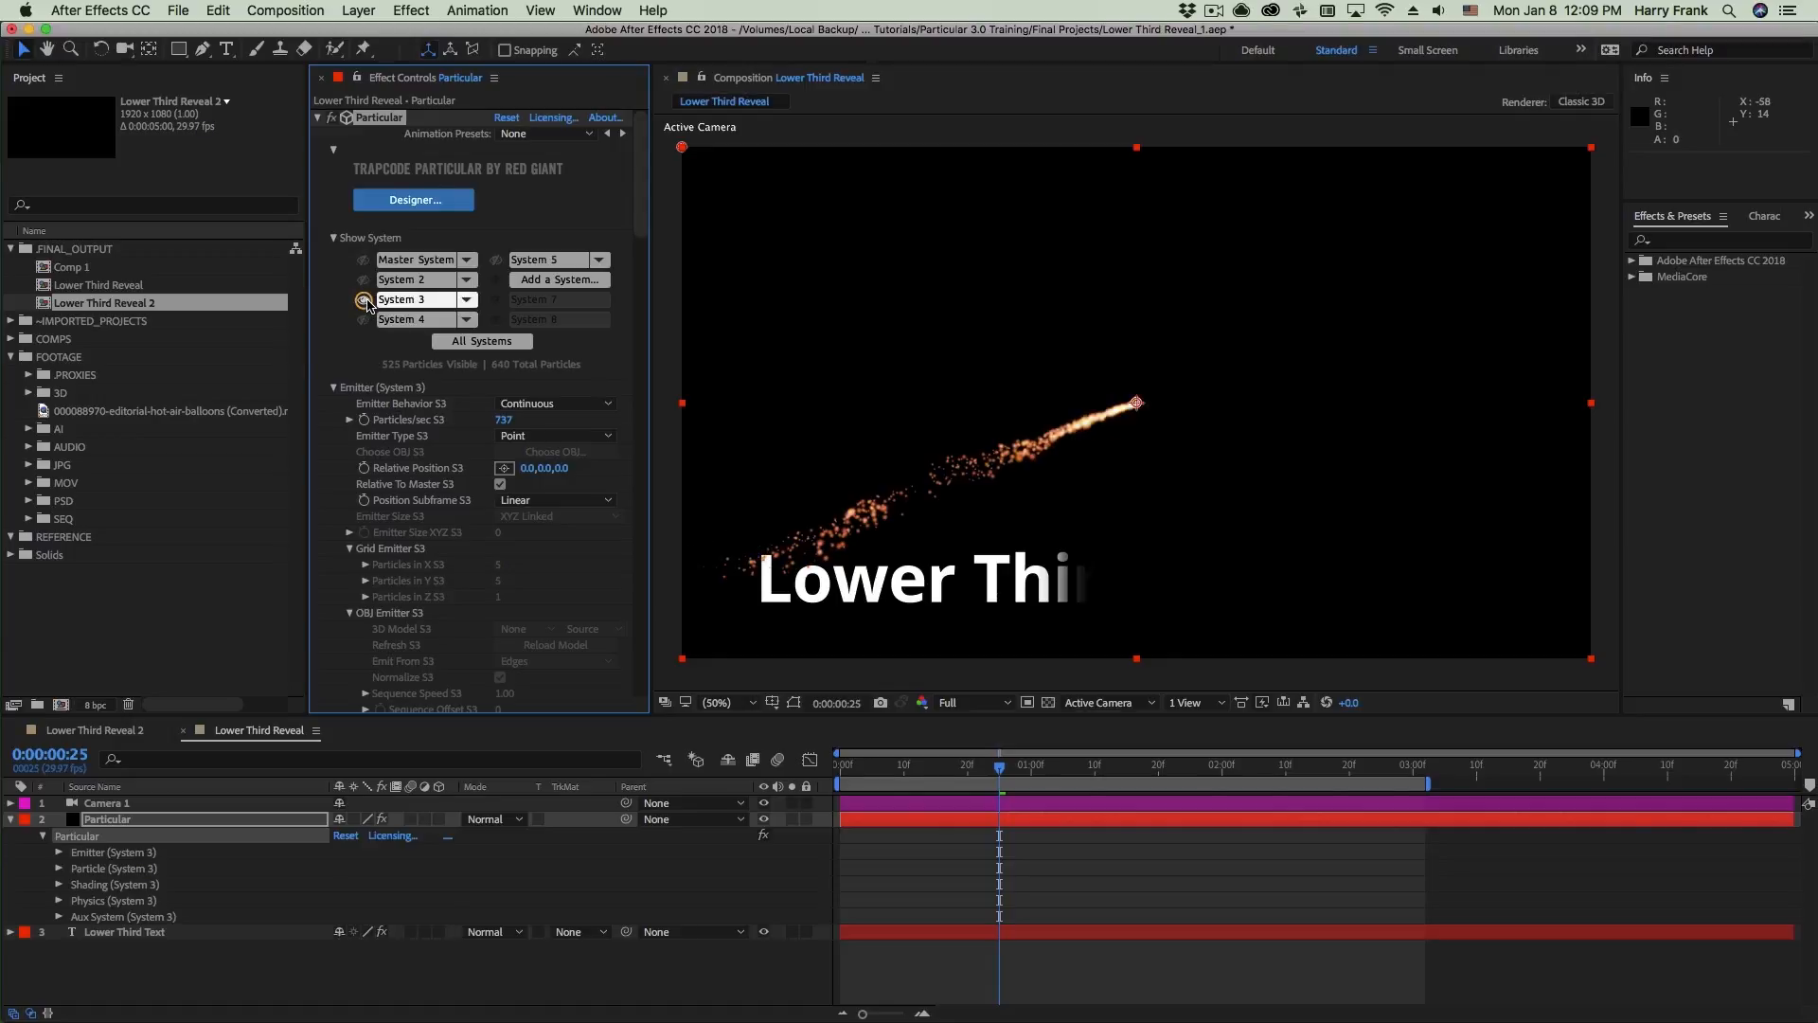
{"action": "left_click", "coordinate": [363, 301], "text": "alt"}
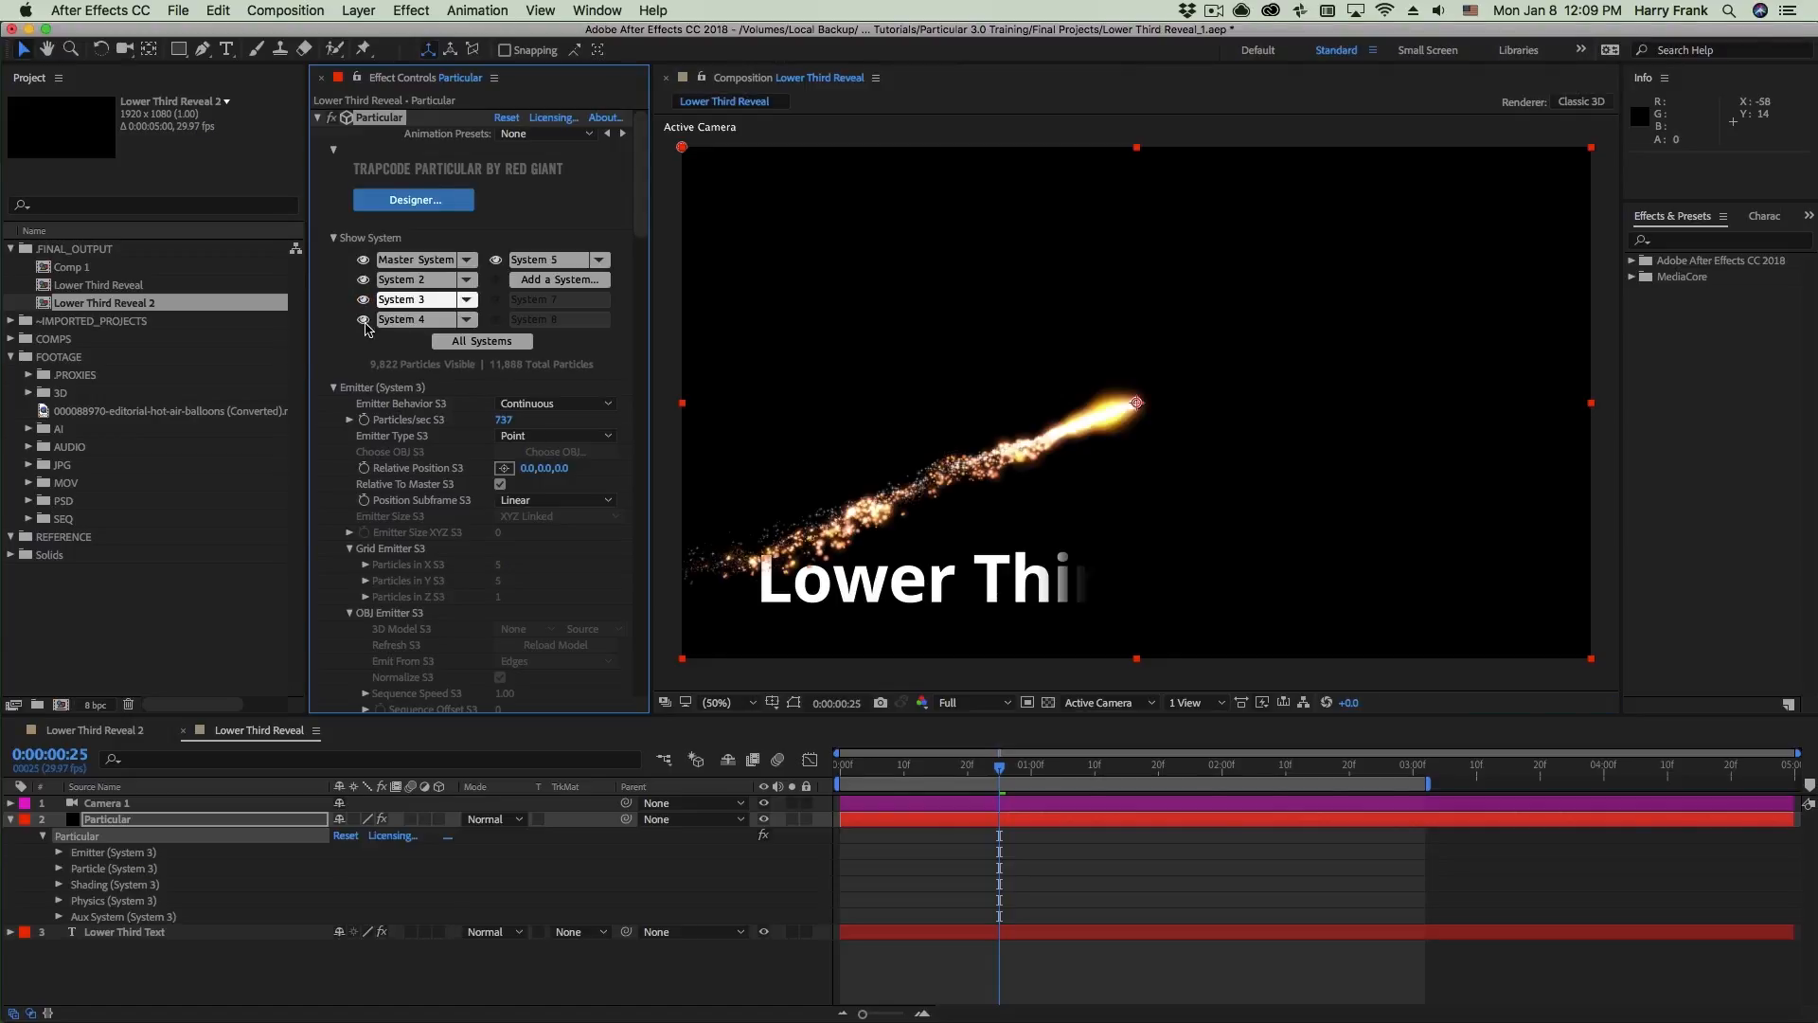
{"action": "left_click", "coordinate": [364, 319]}
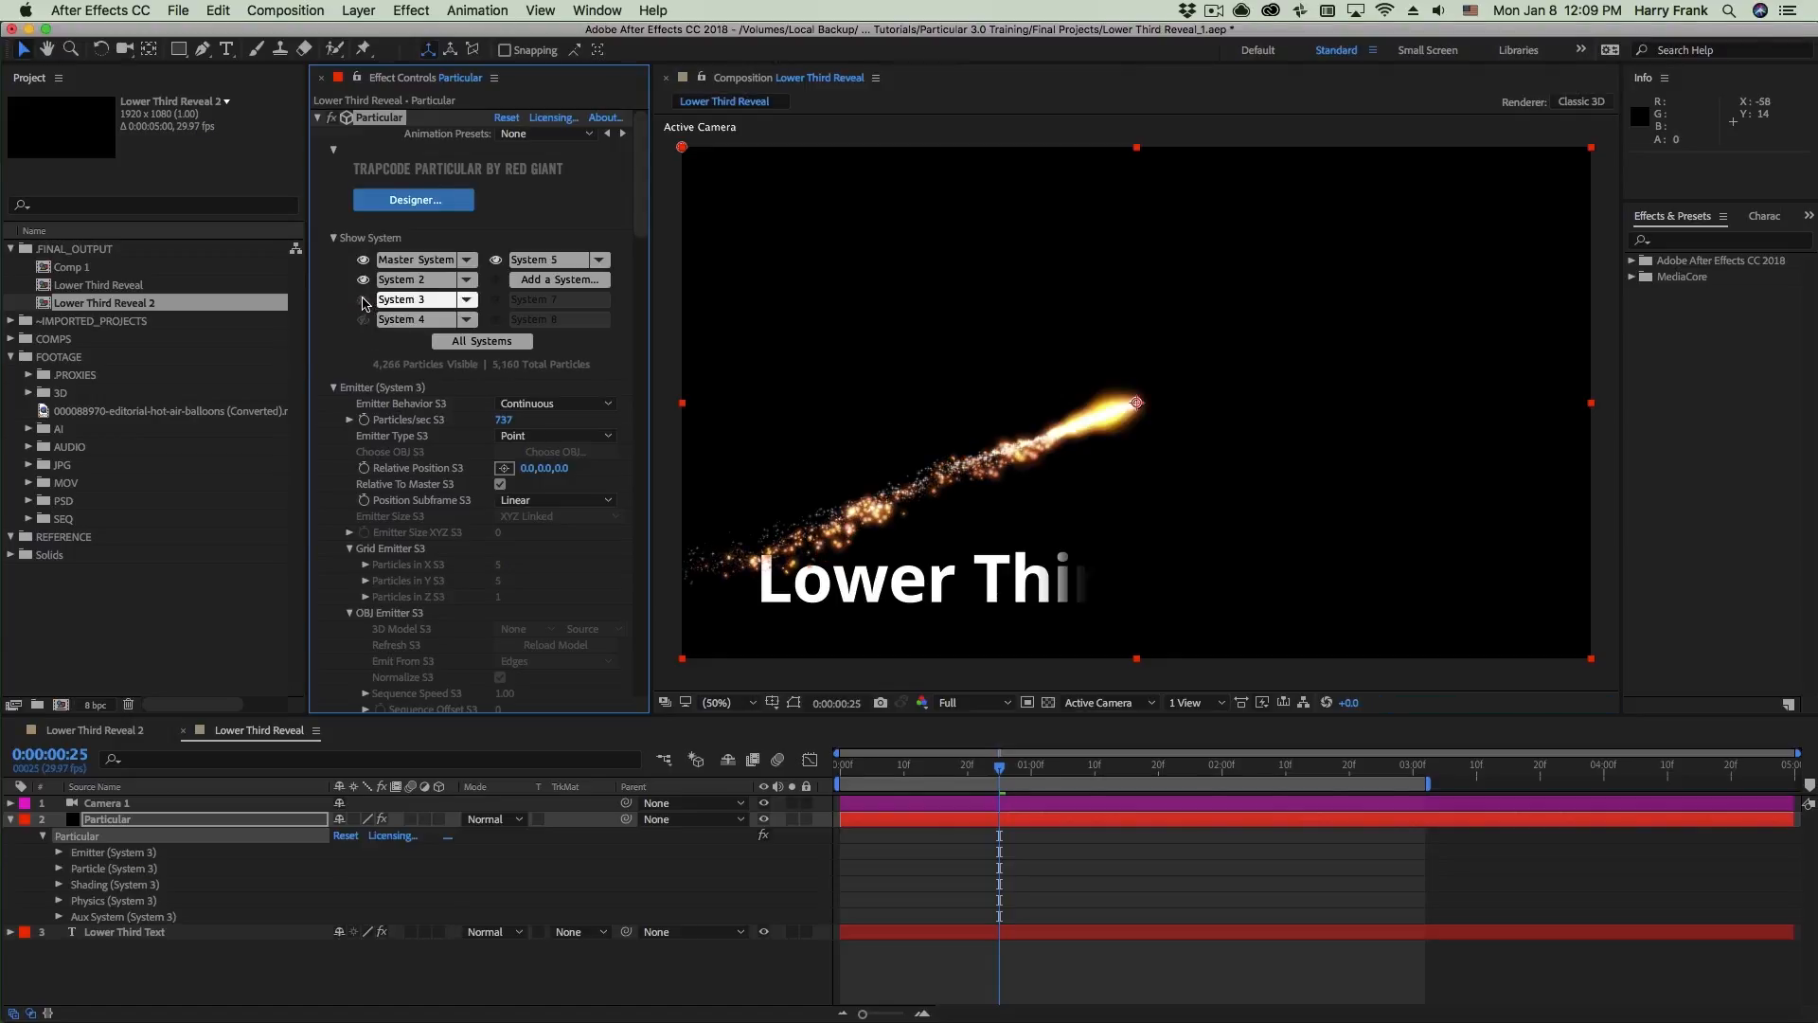
{"action": "left_click", "coordinate": [363, 320]}
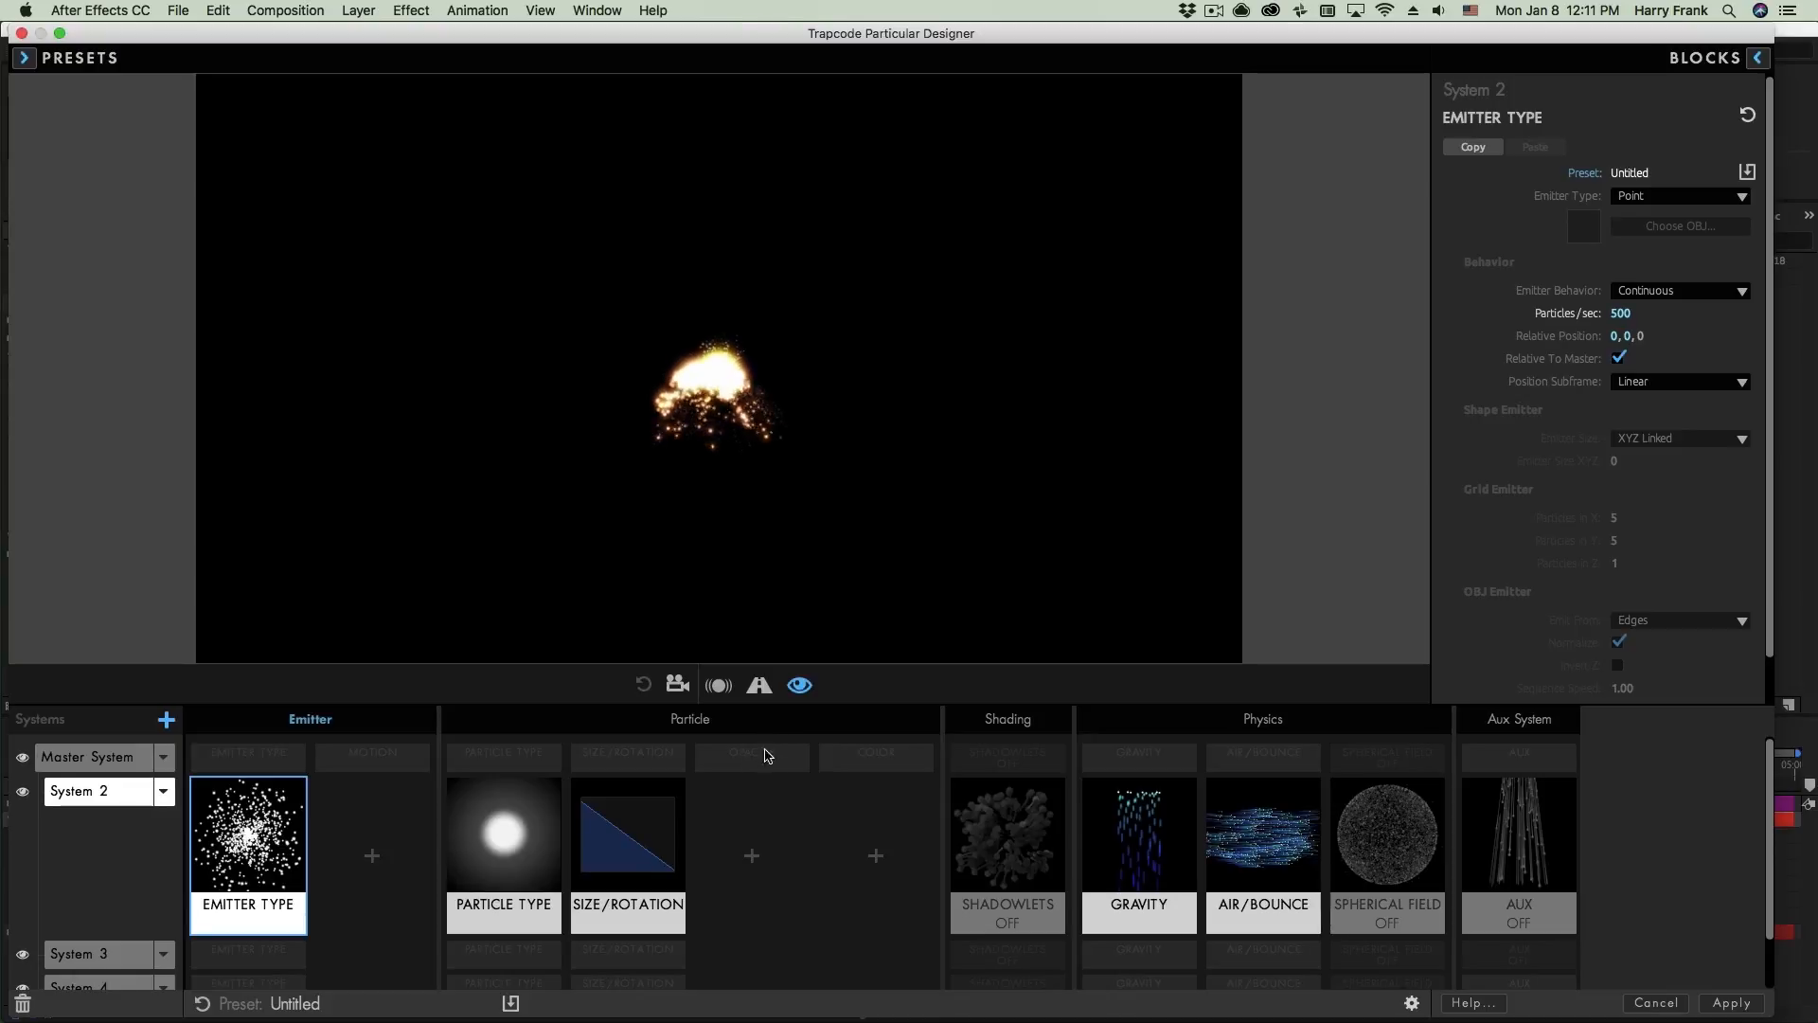
- Return from the Designer to the effect controls and set the Master System's particle color to blue, 3024A8
{"action": "left_click", "coordinate": [1731, 1002]}
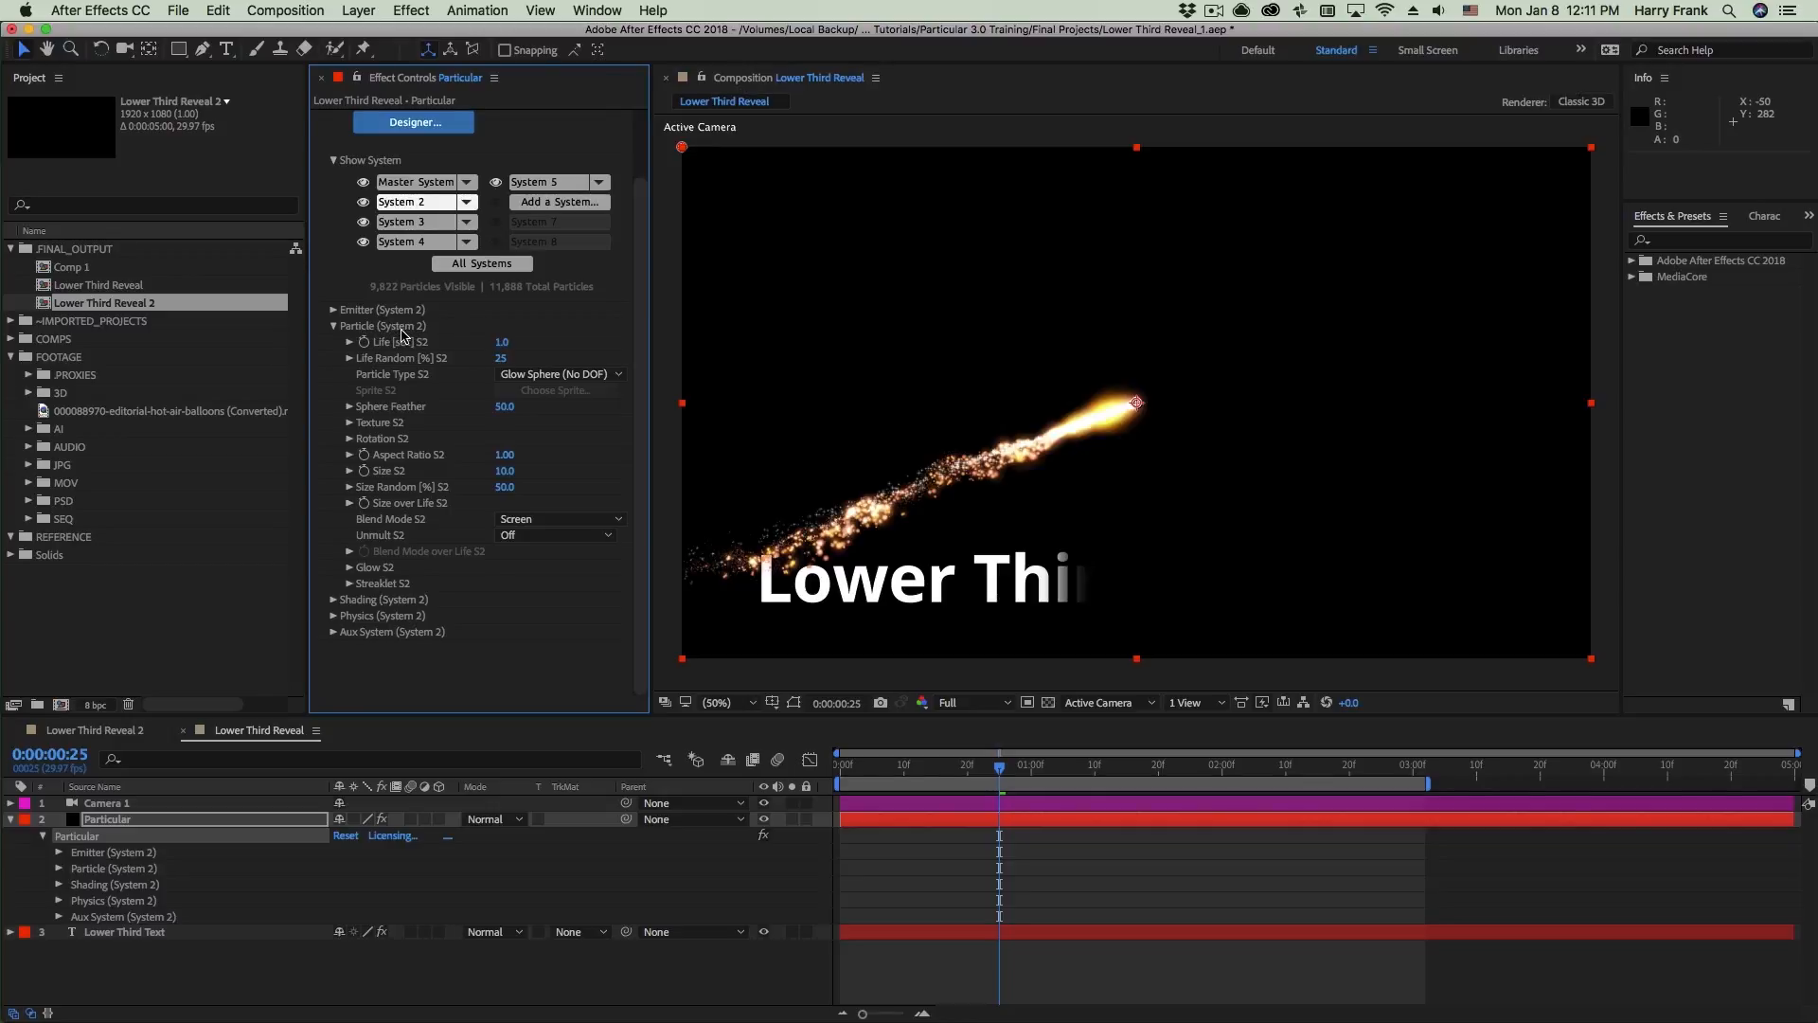
{"action": "scroll", "coordinate": [404, 336], "scroll_direction": "up", "scroll_amount": 2}
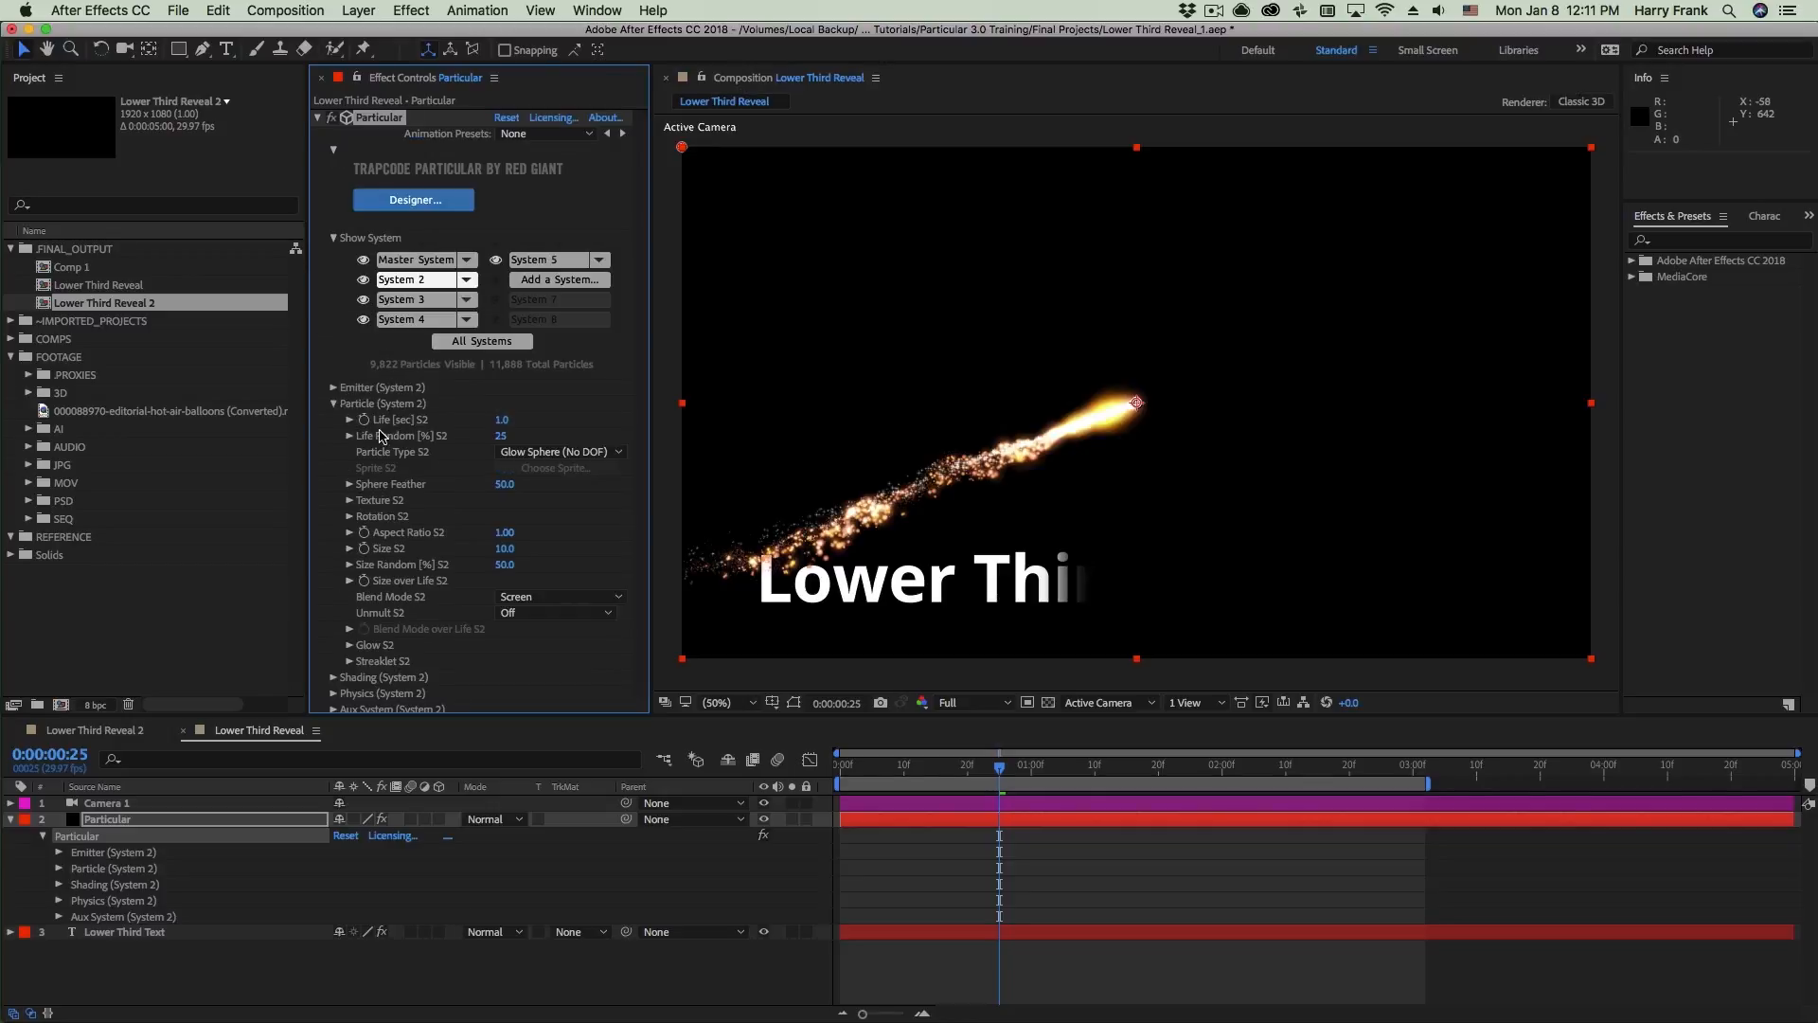
{"action": "left_click", "coordinate": [416, 260]}
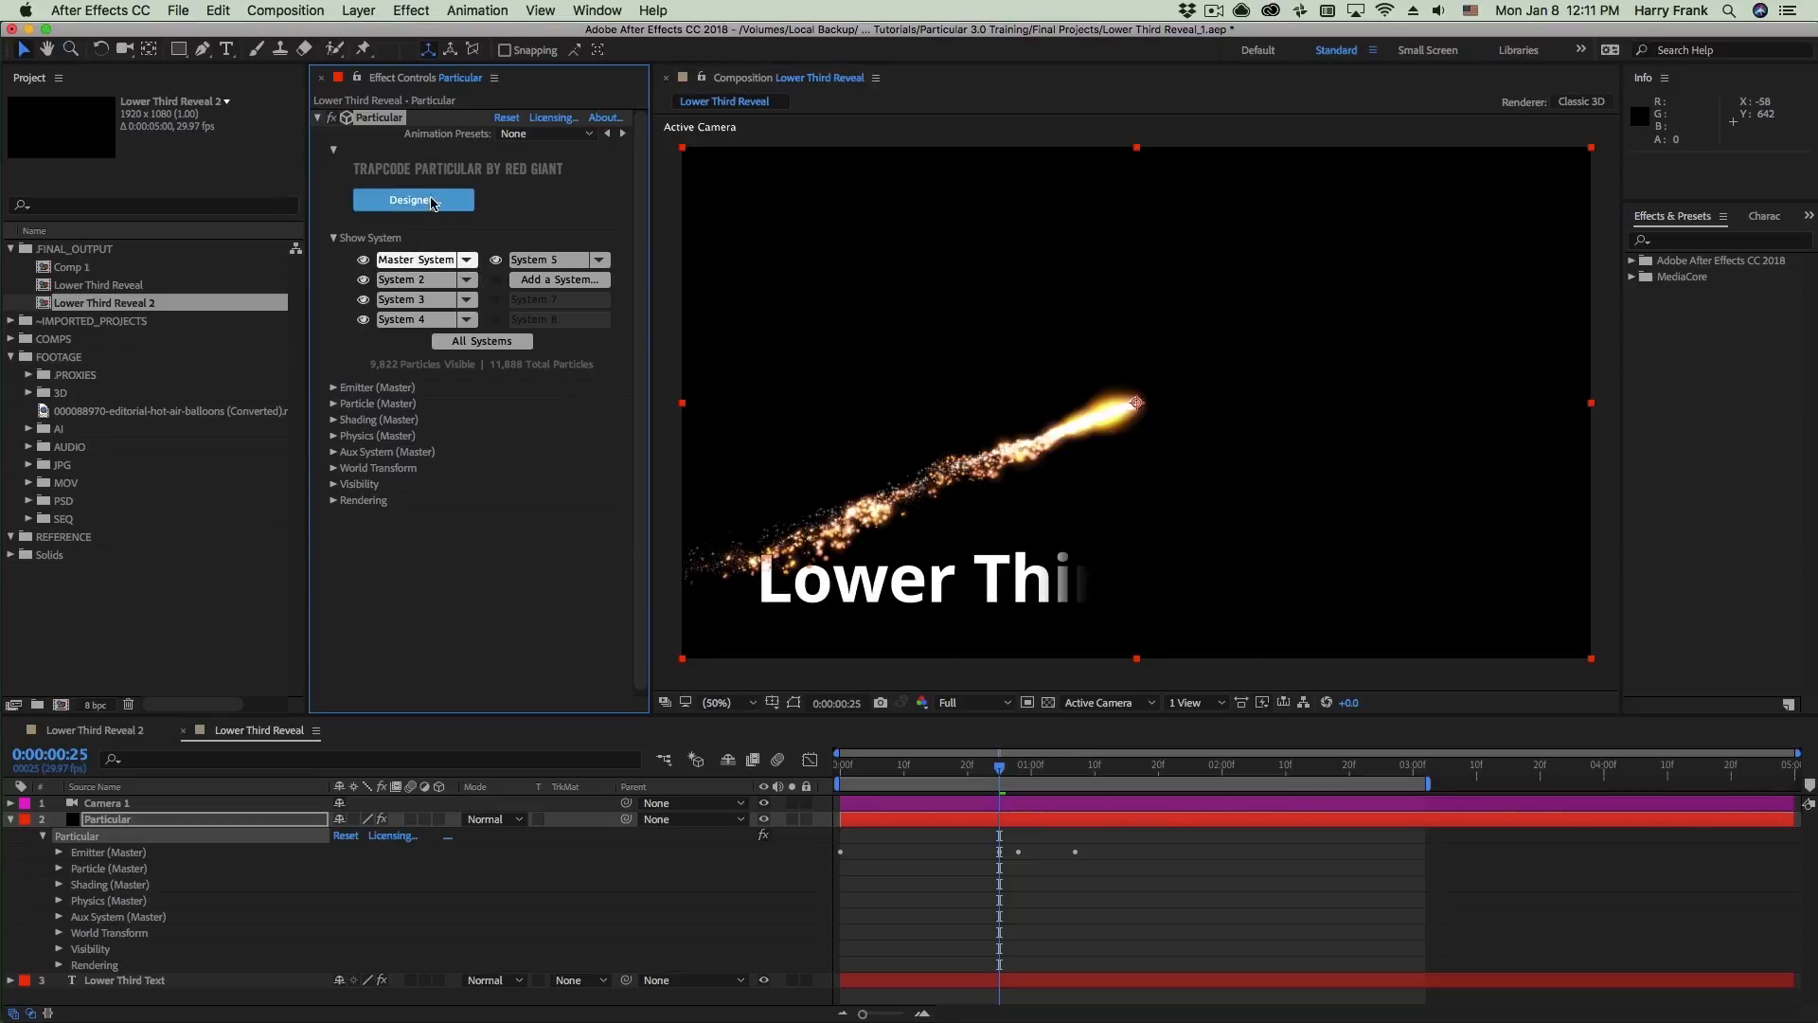
{"action": "left_click", "coordinate": [333, 404]}
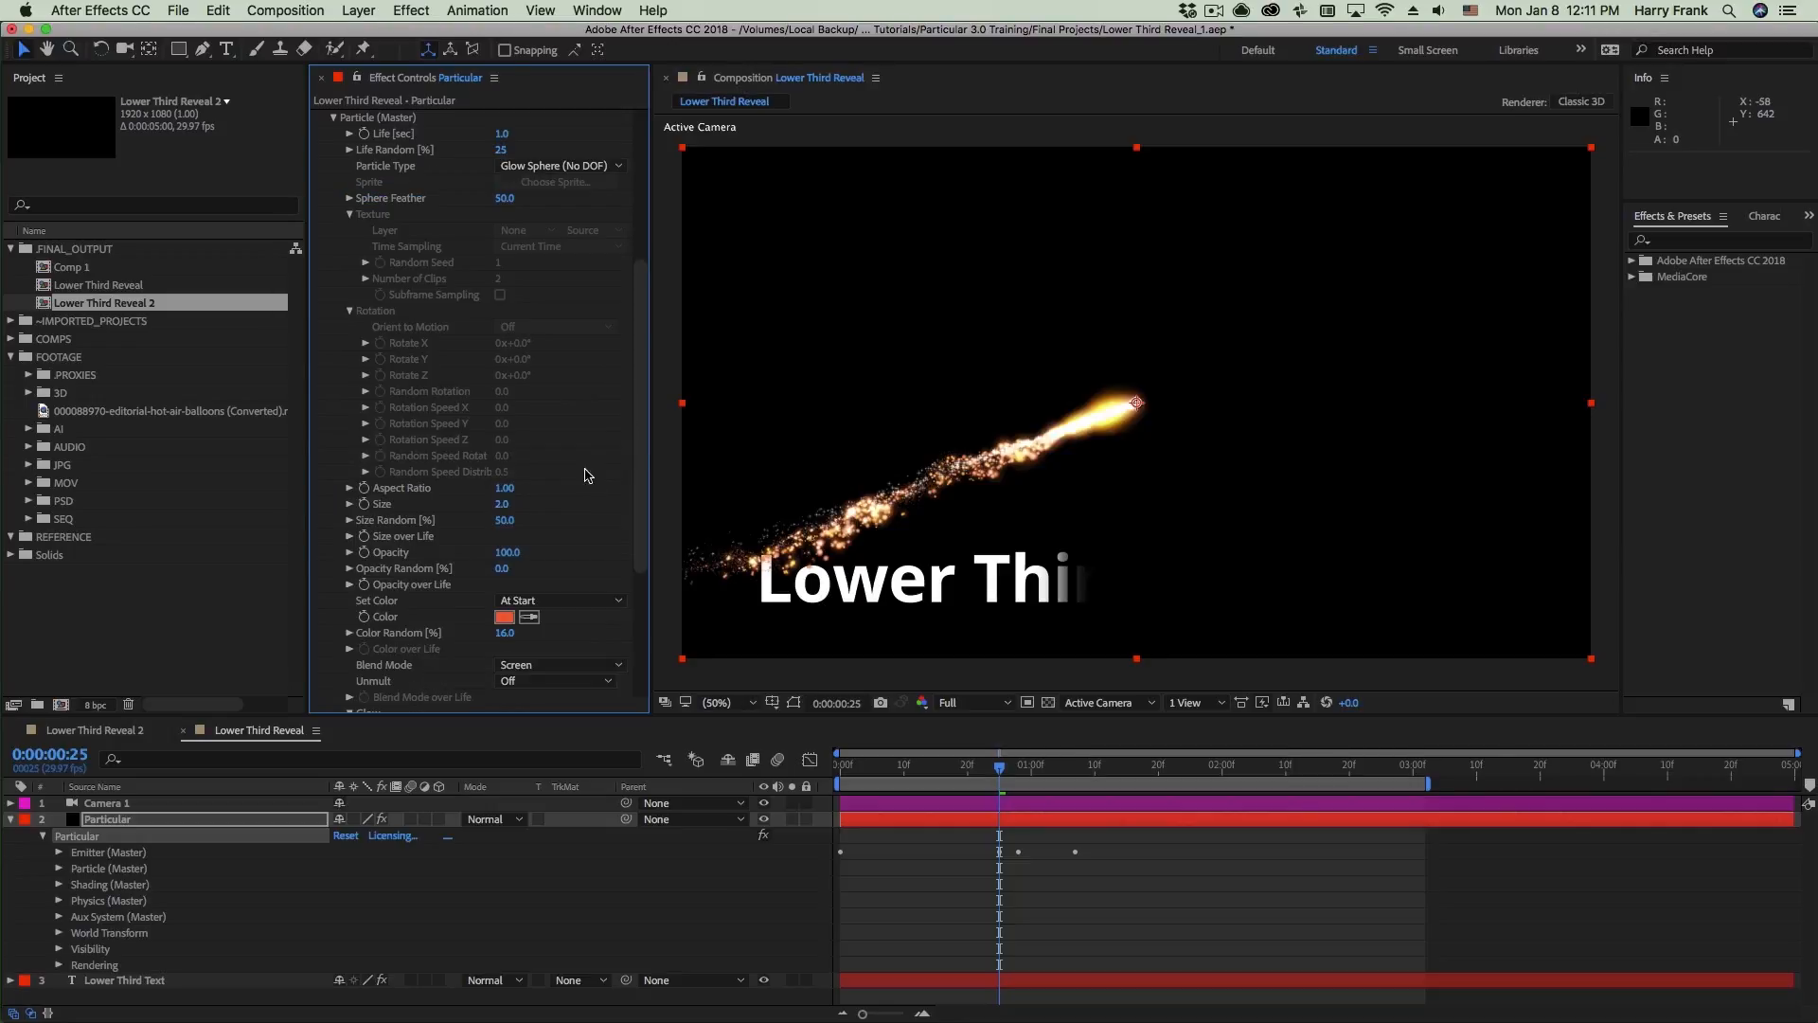
{"action": "left_click", "coordinate": [501, 618]}
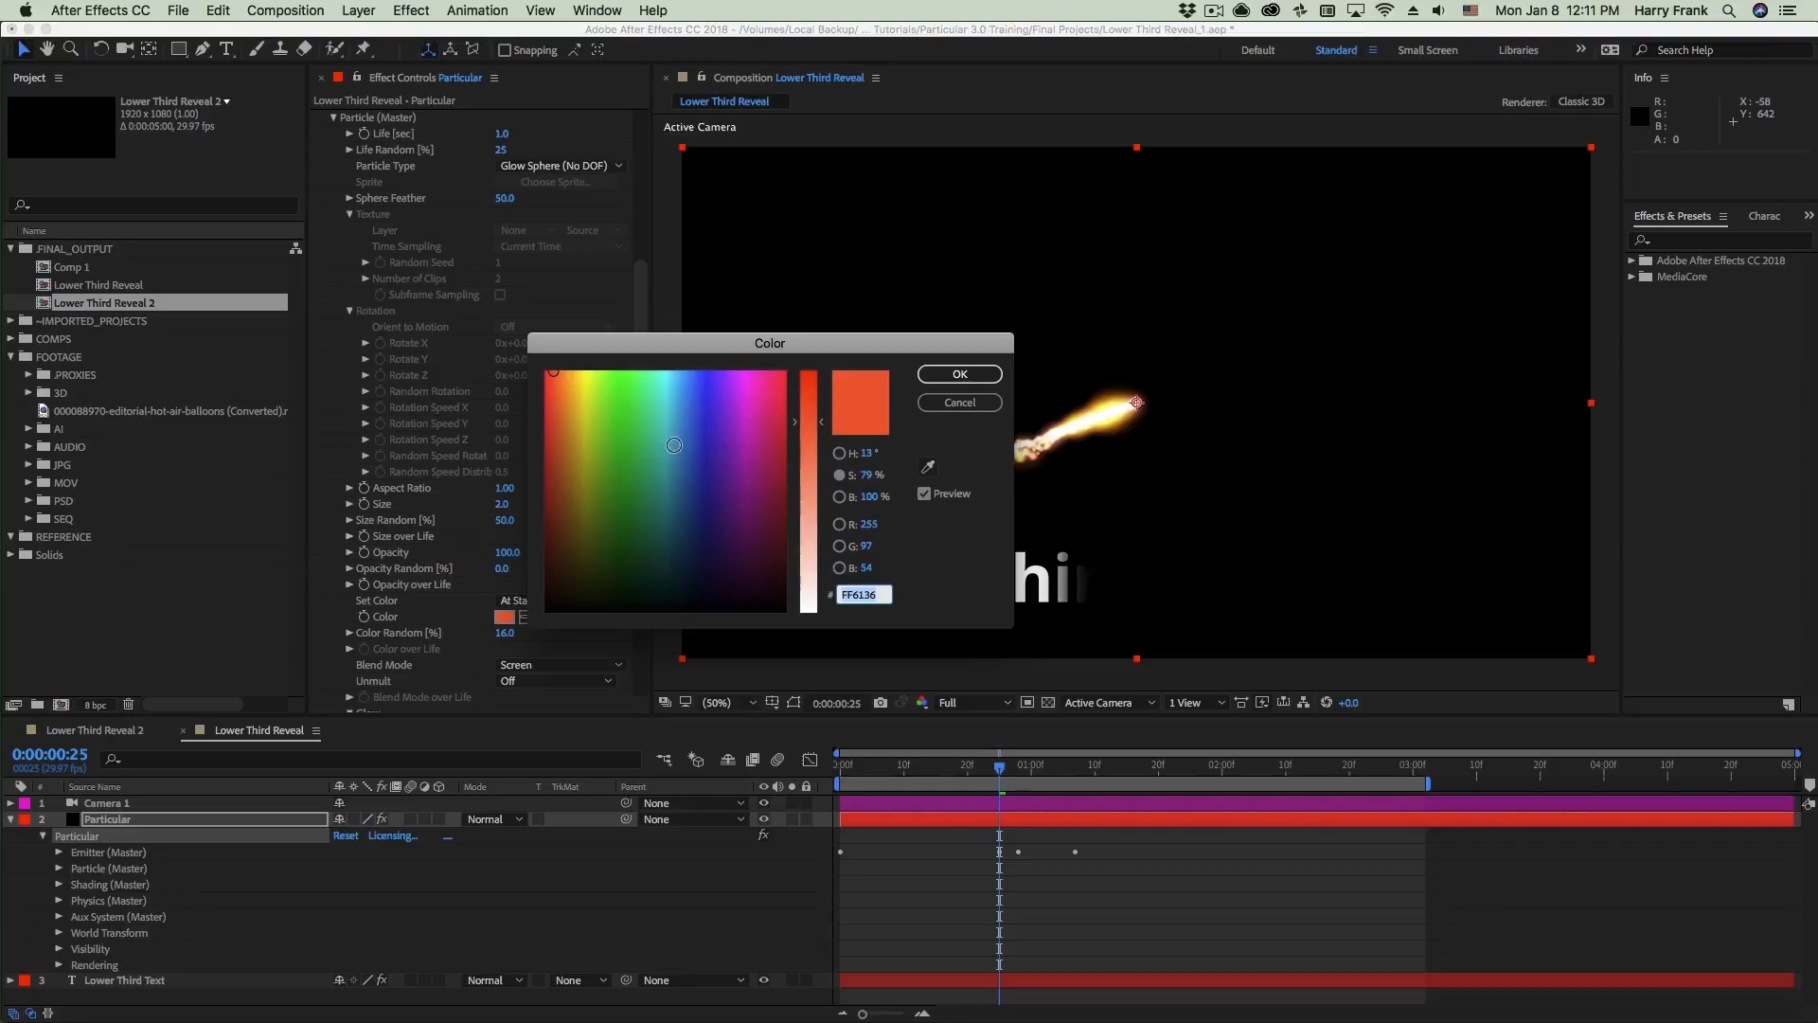
{"action": "mouse_move", "coordinate": [746, 457]}
{"action": "left_mouse_down"}
{"action": "mouse_move", "coordinate": [714, 454]}
{"action": "mouse_move", "coordinate": [746, 441]}
{"action": "left_mouse_up"}
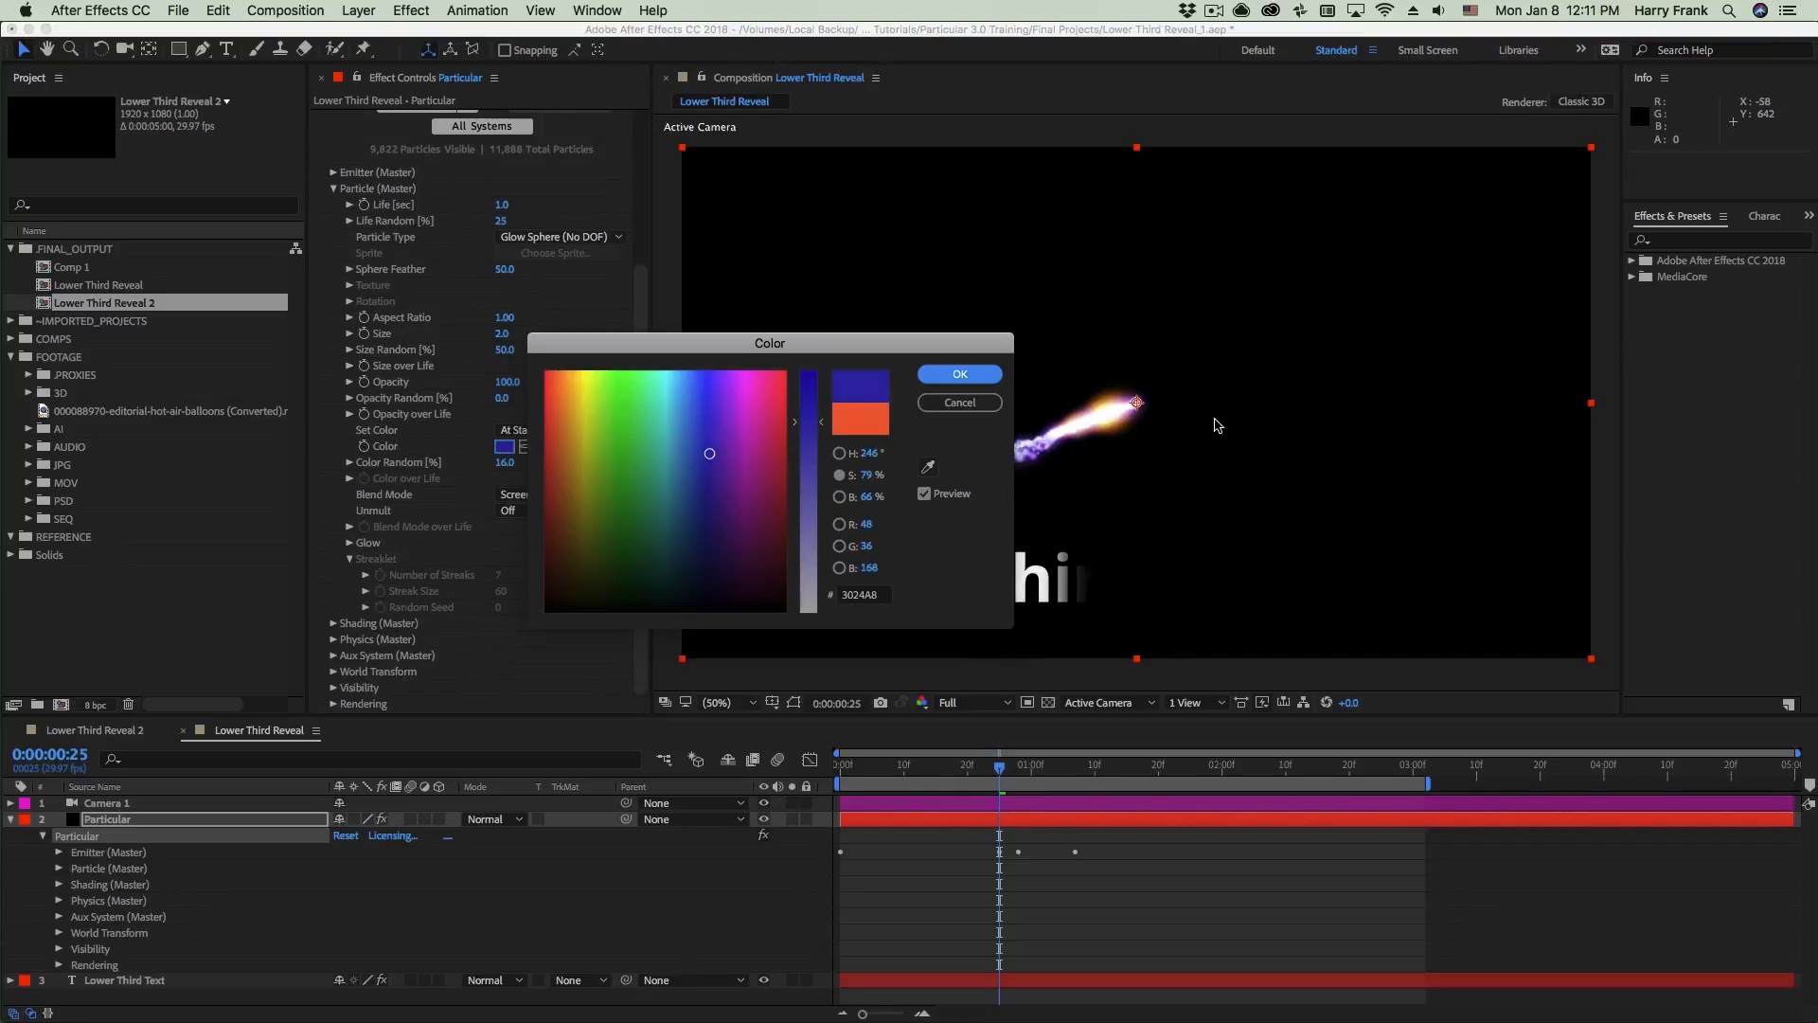
{"action": "key", "text": "Return"}
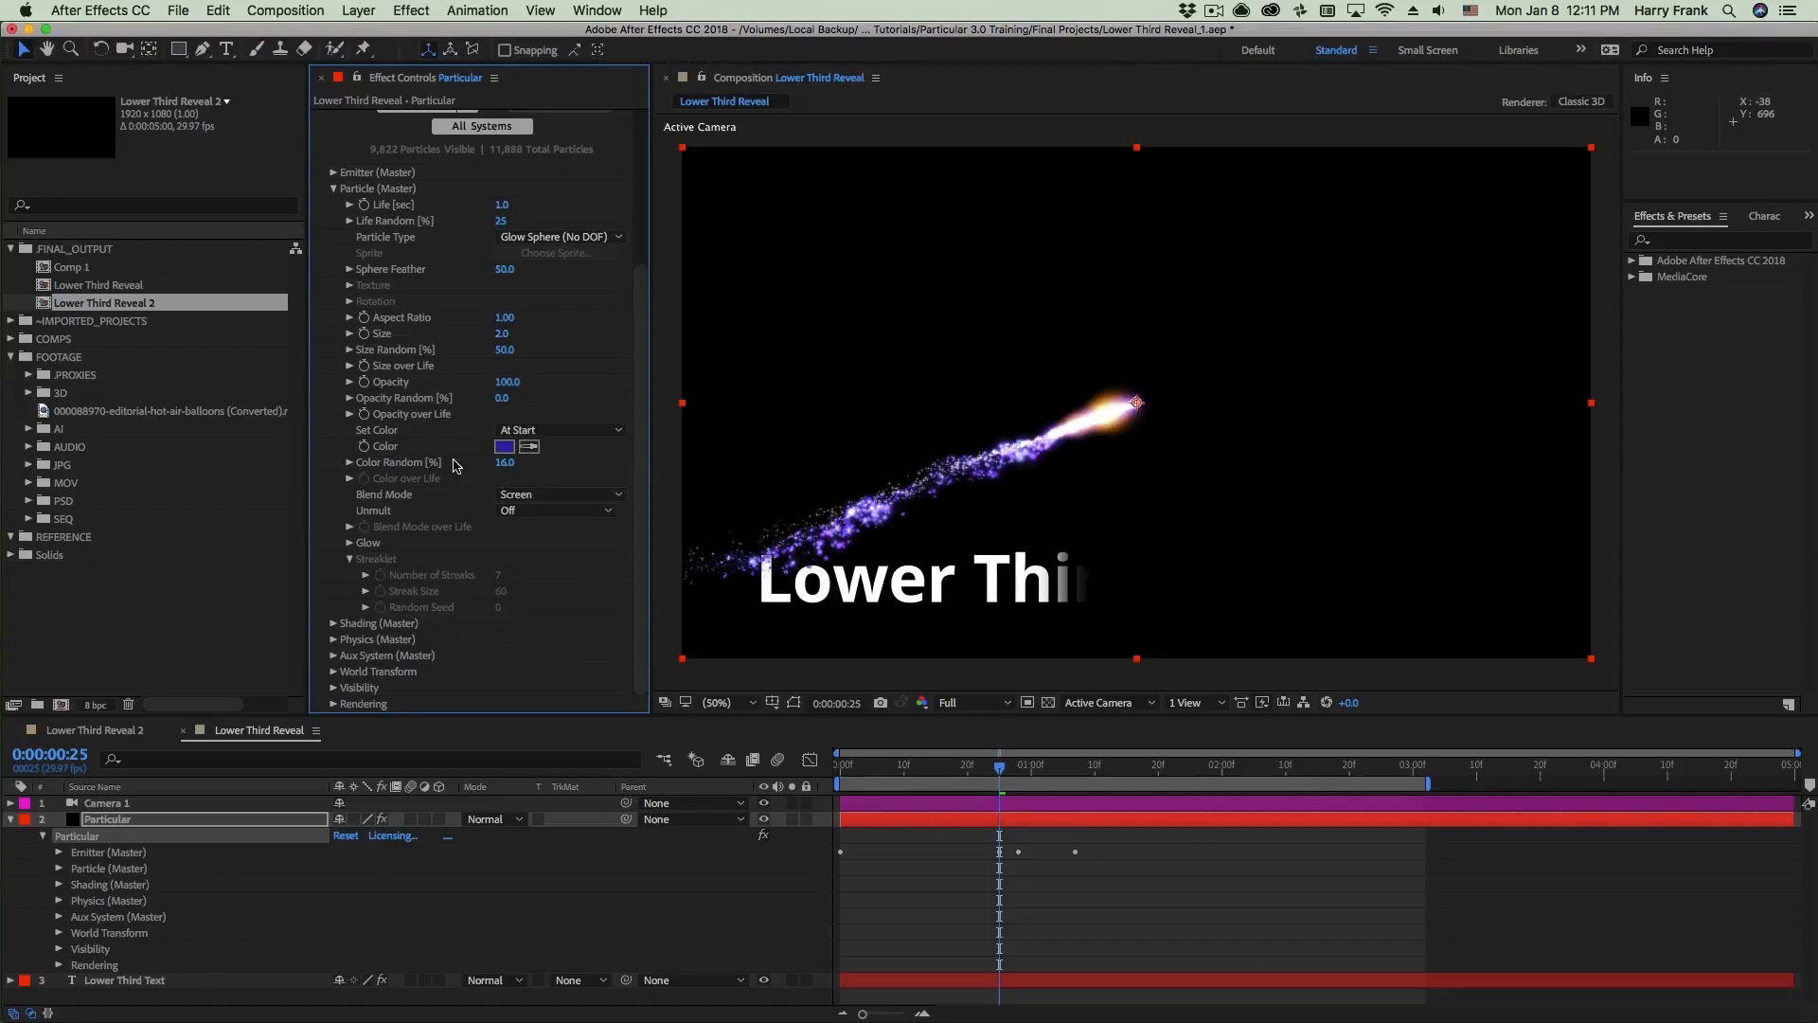
- Reopen the Designer and delete the Color block from System 5
{"action": "left_click", "coordinate": [466, 127]}
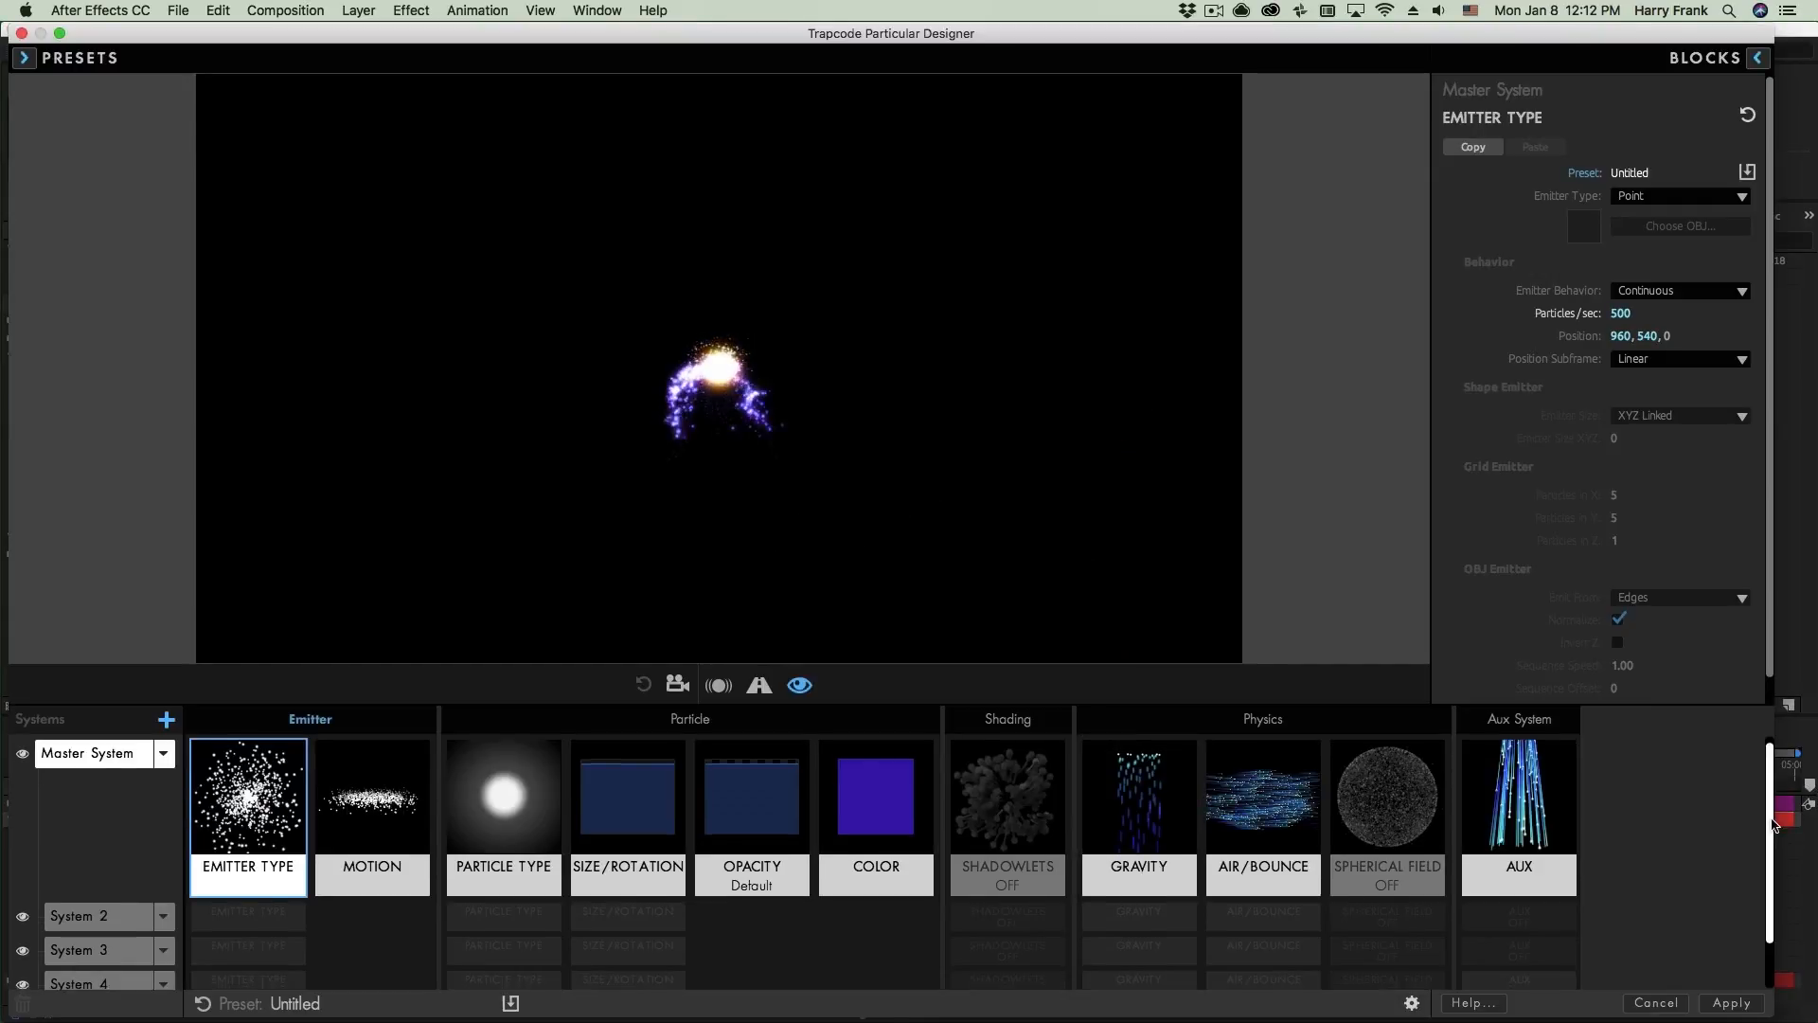
{"action": "scroll", "coordinate": [914, 947], "scroll_direction": "down", "scroll_amount": 2}
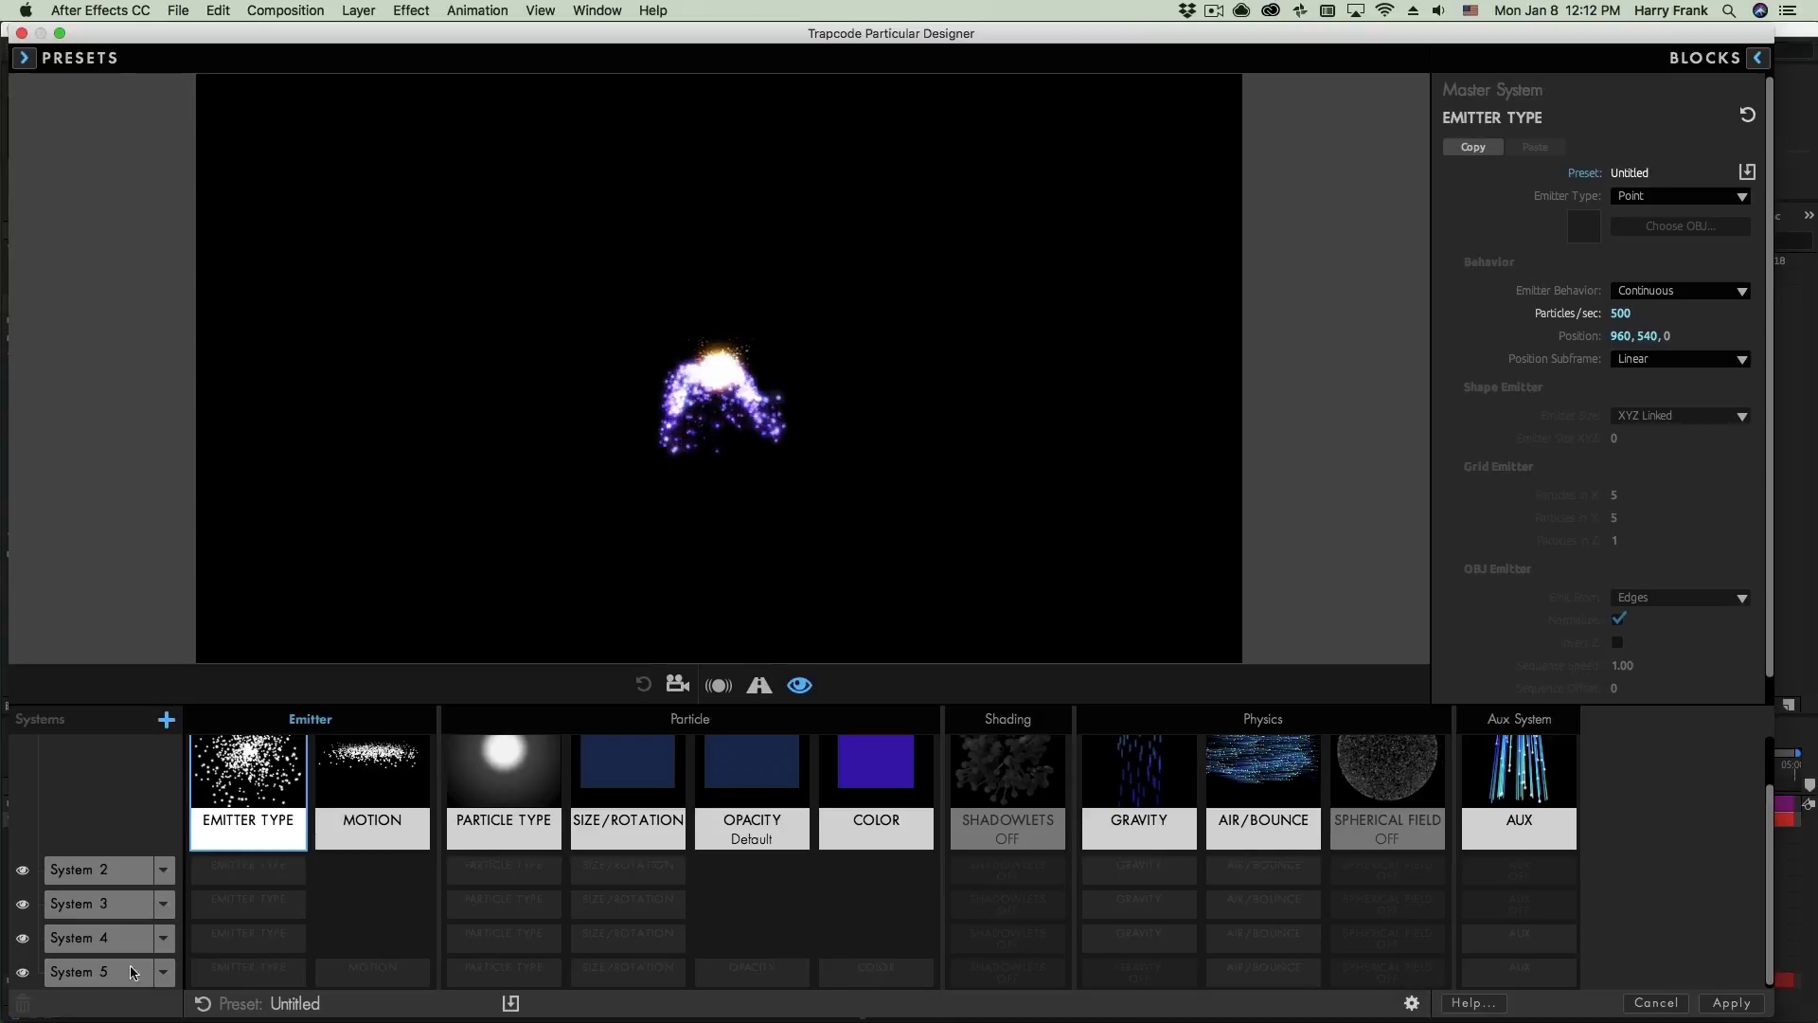
{"action": "left_click", "coordinate": [899, 973]}
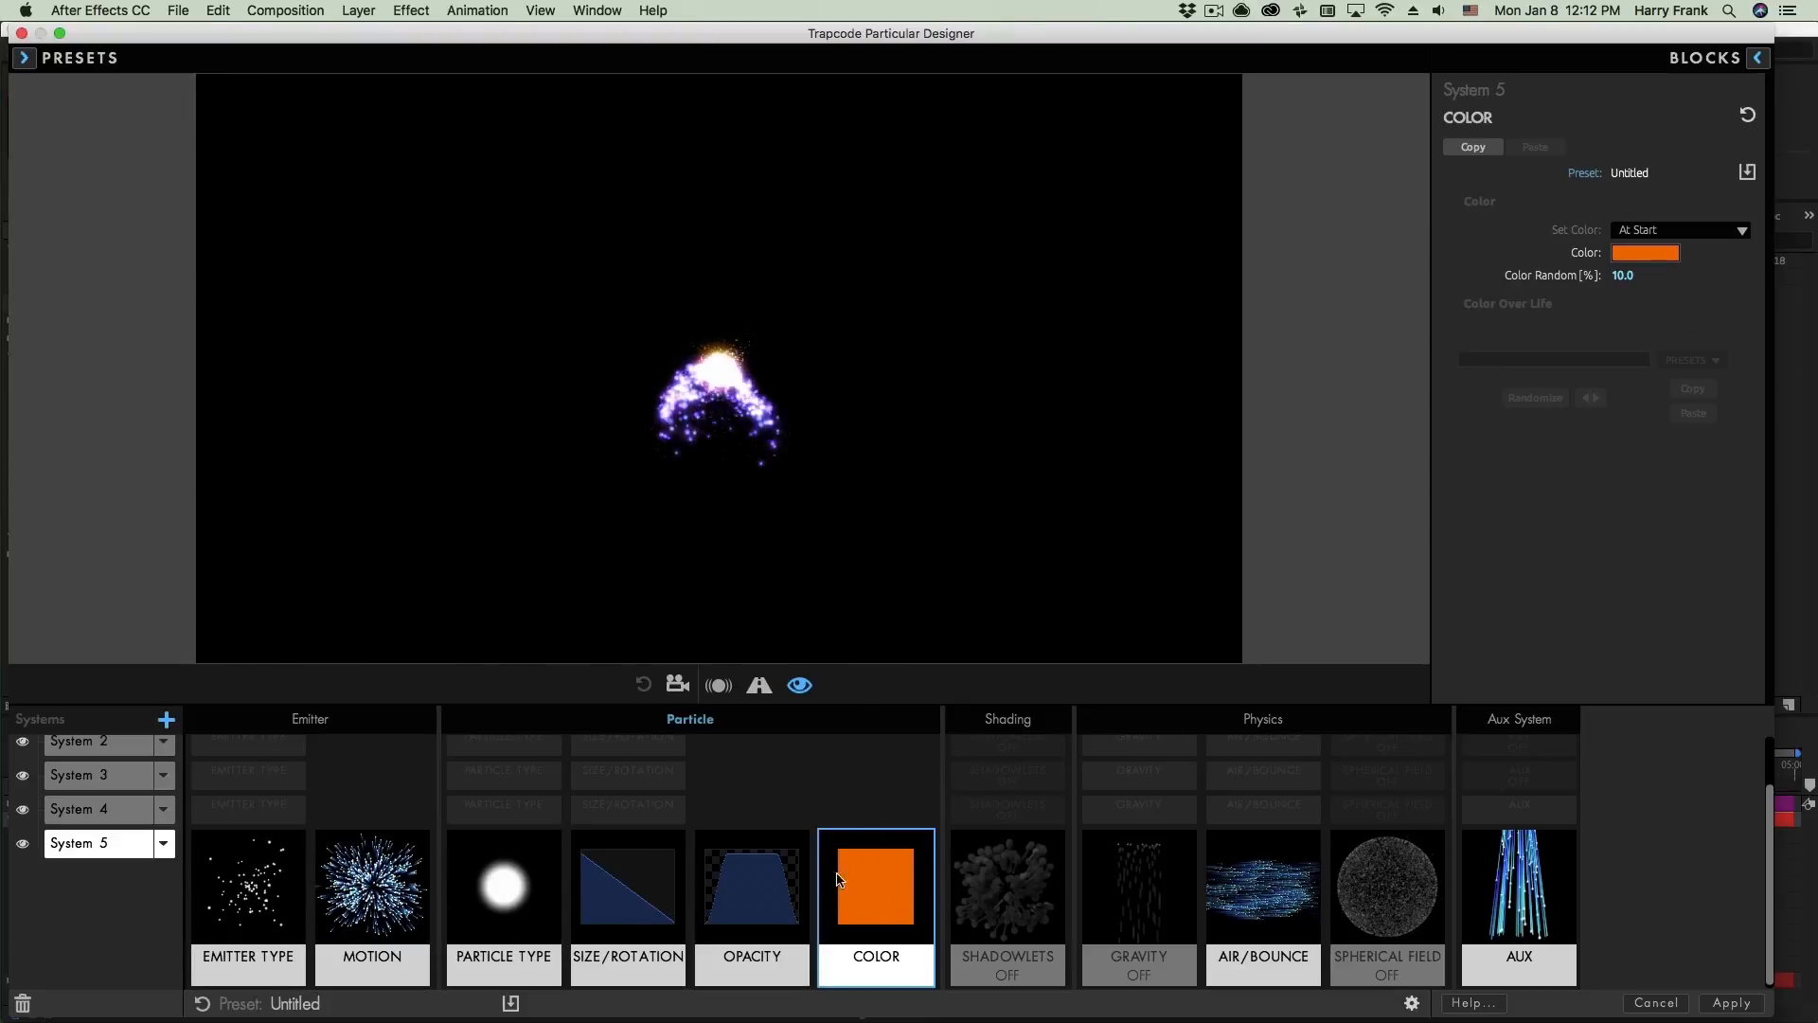
{"action": "key", "text": "Delete"}
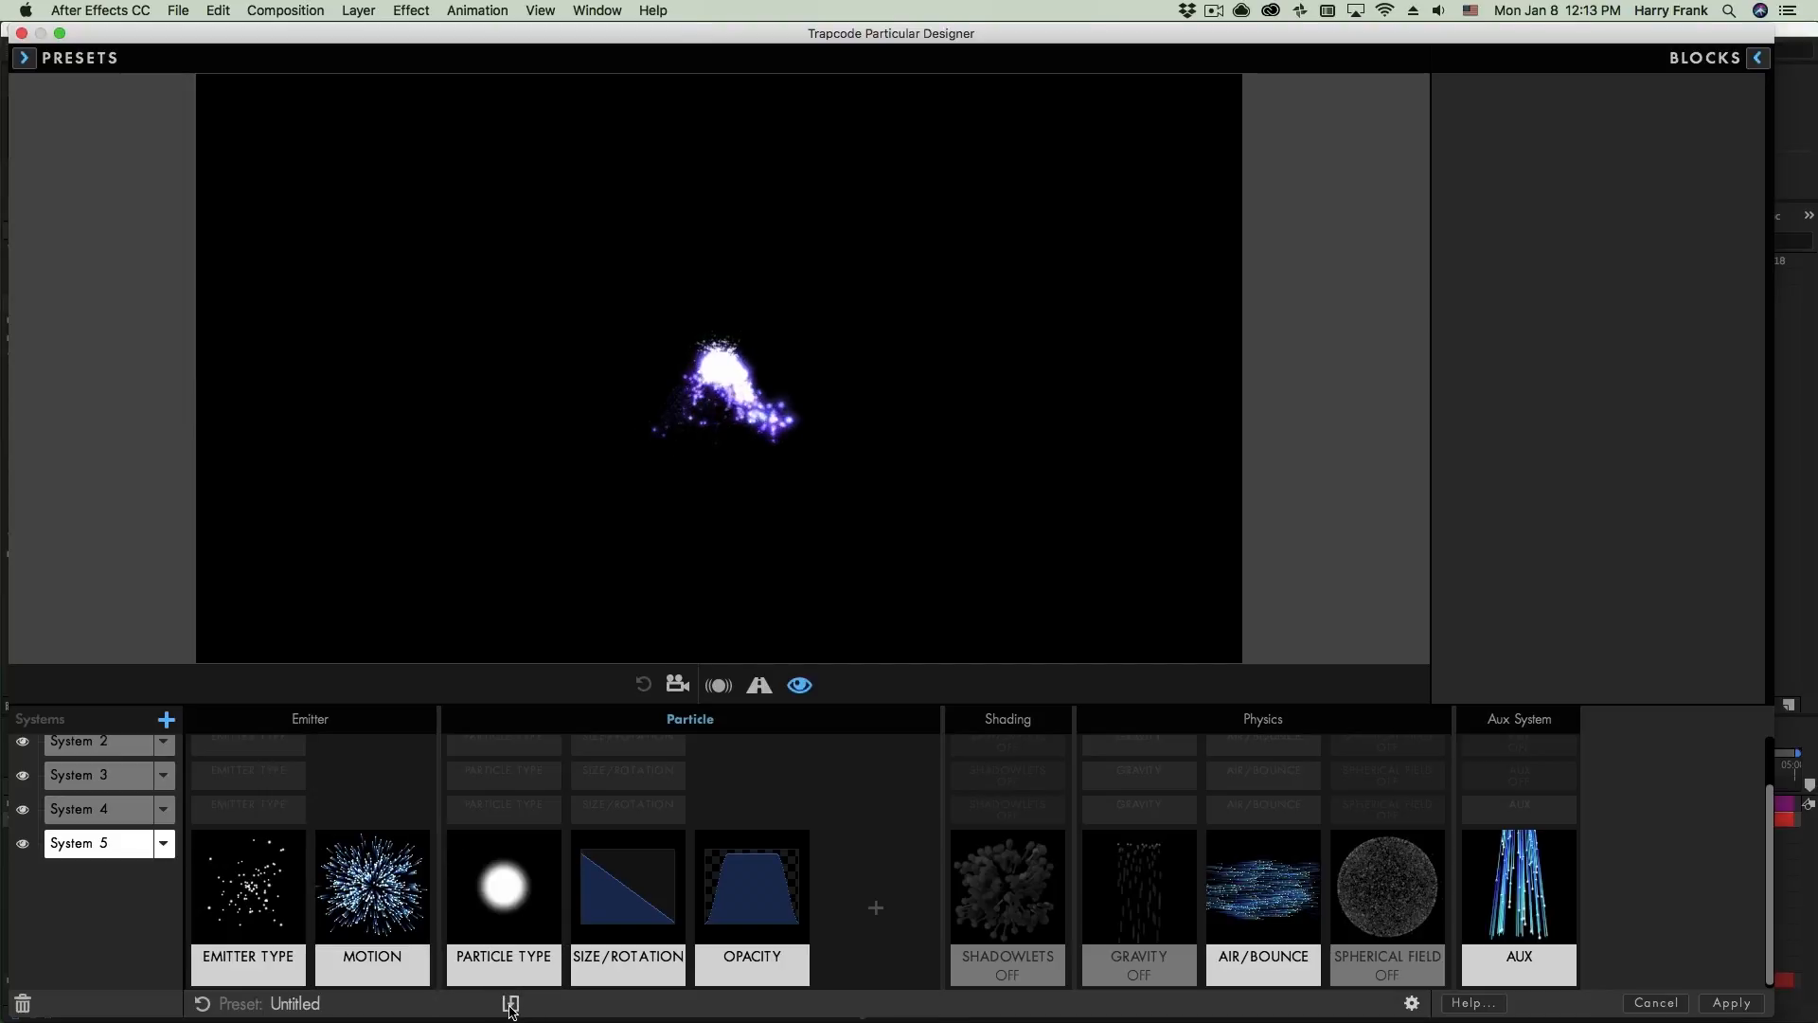
- Save the current multi-system setup as a preset named Blue Particles, and look for it among the multiple-system presets
{"action": "left_click", "coordinate": [510, 1002]}
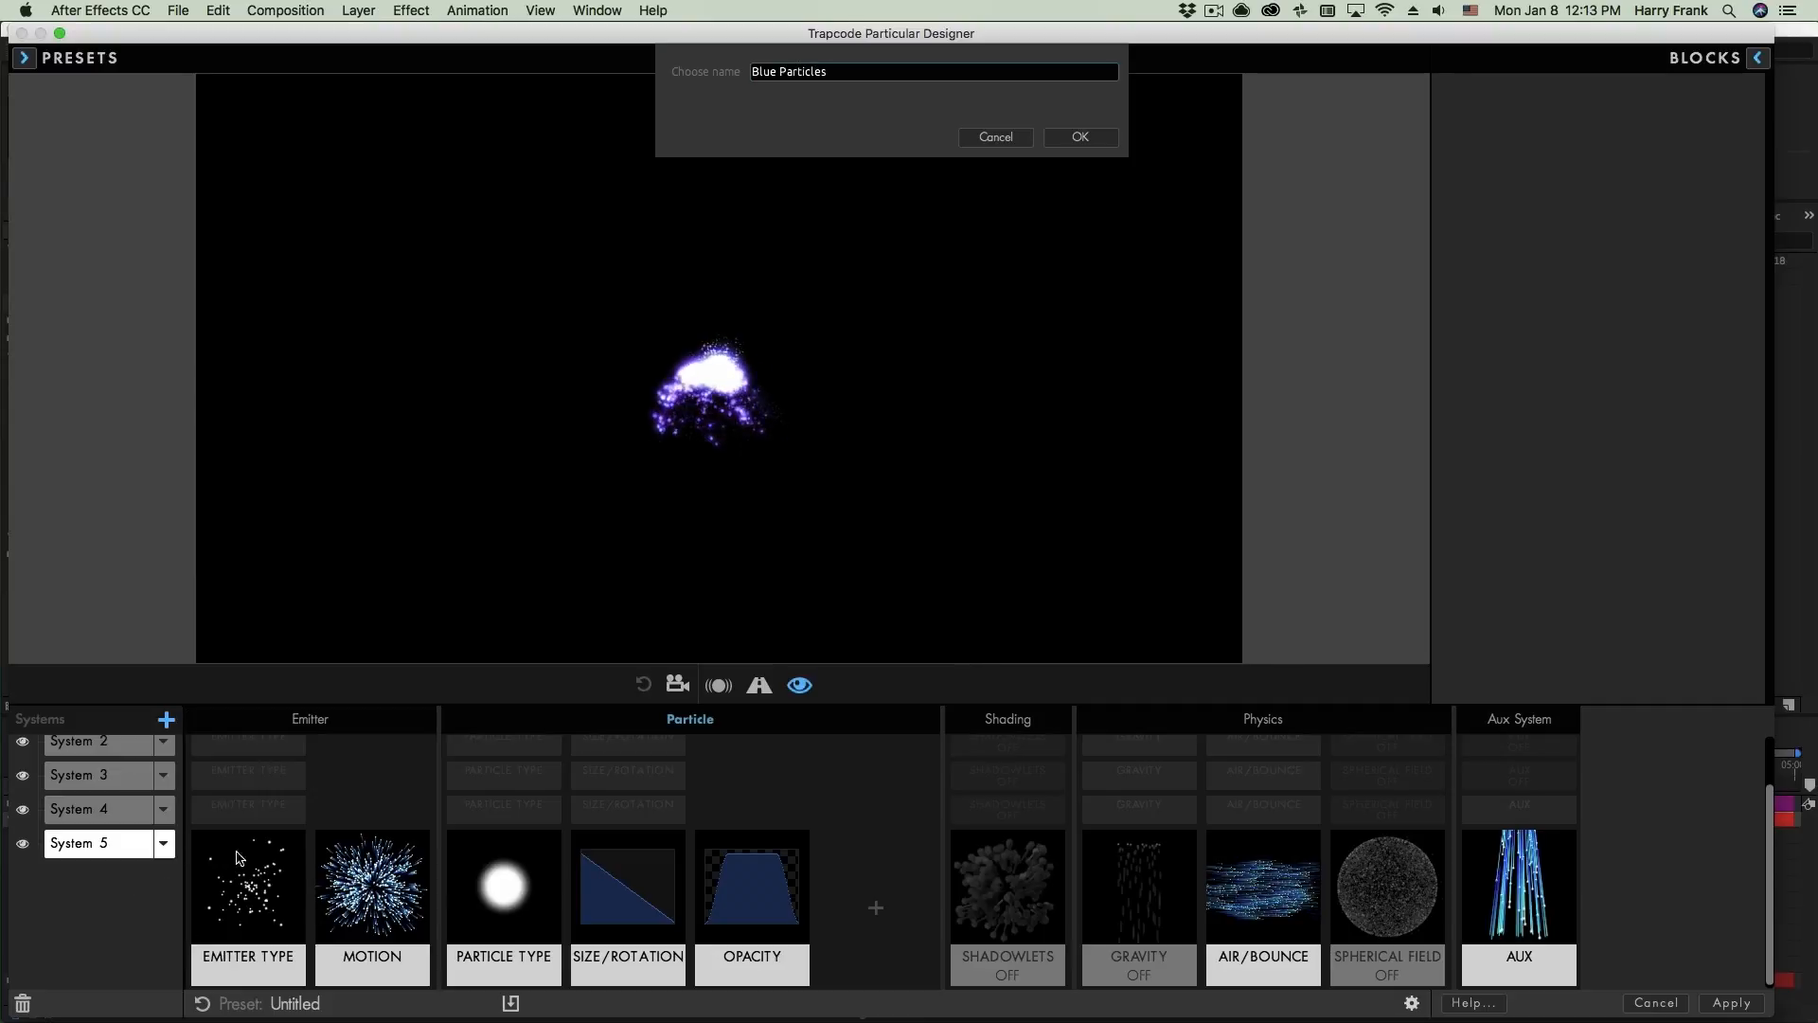
{"action": "type", "text": "Blue Particles"}
{"action": "left_click", "coordinate": [1080, 136]}
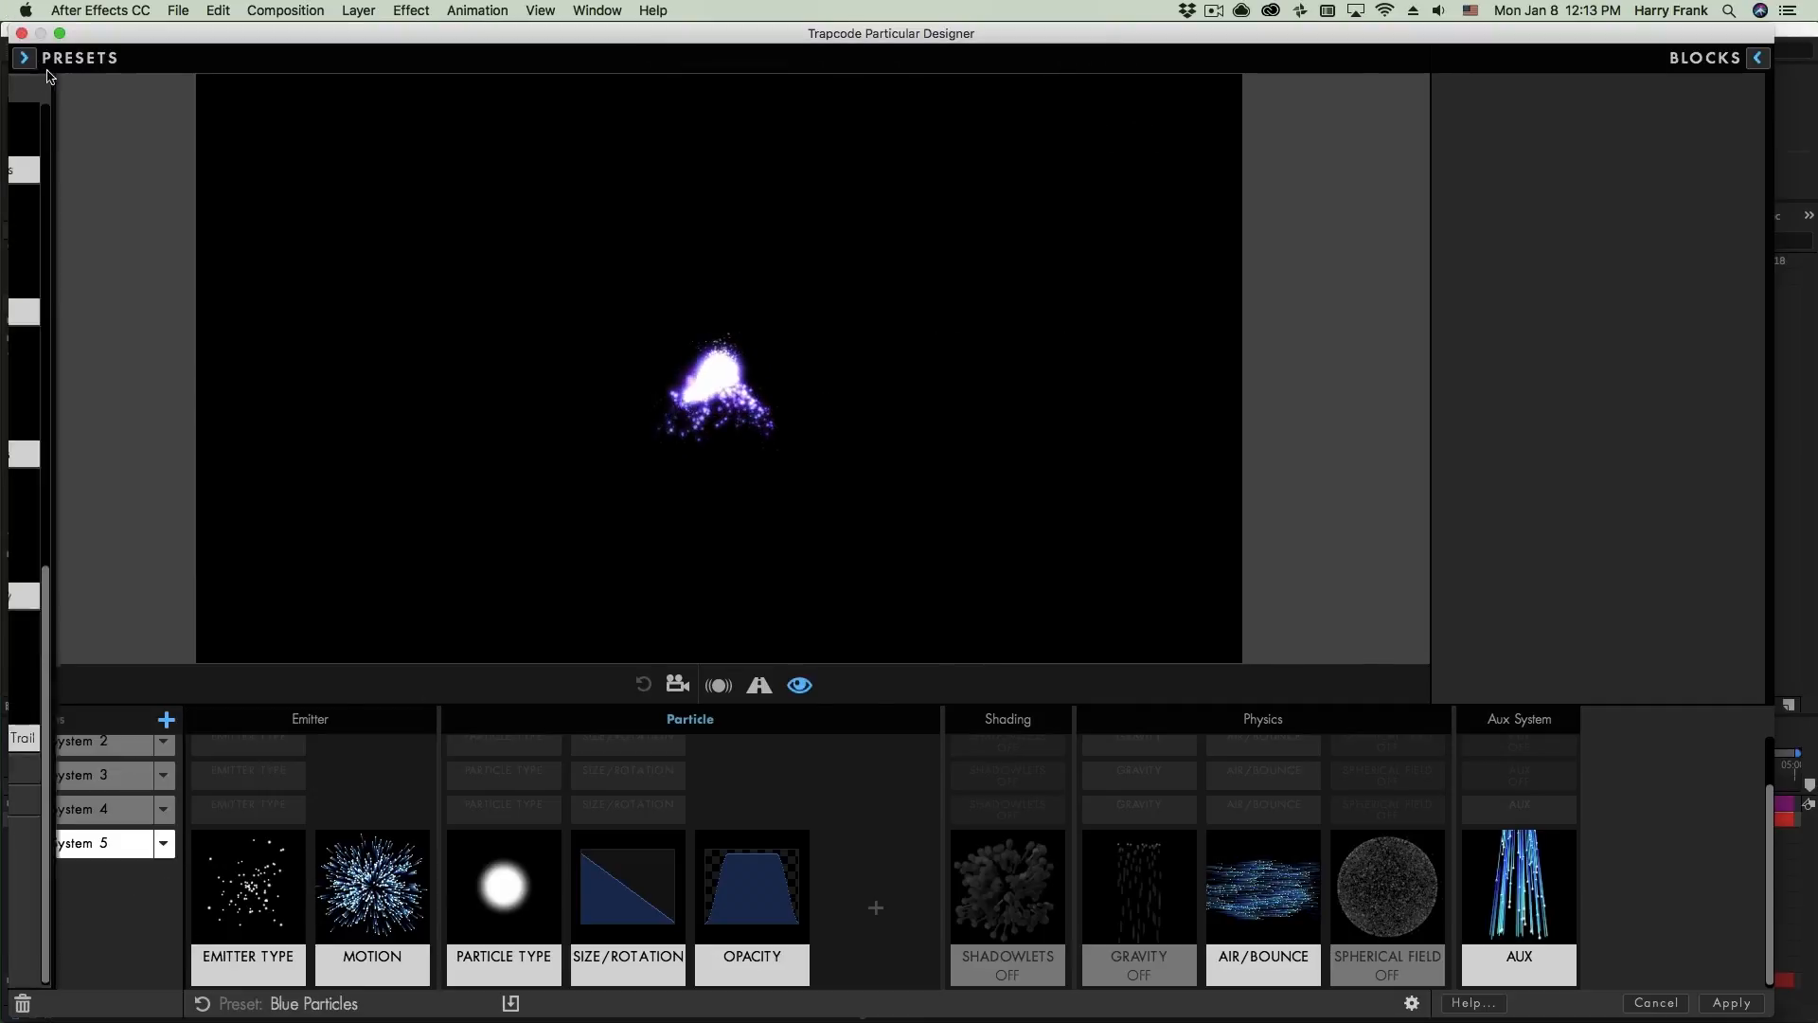
{"action": "left_click", "coordinate": [294, 87]}
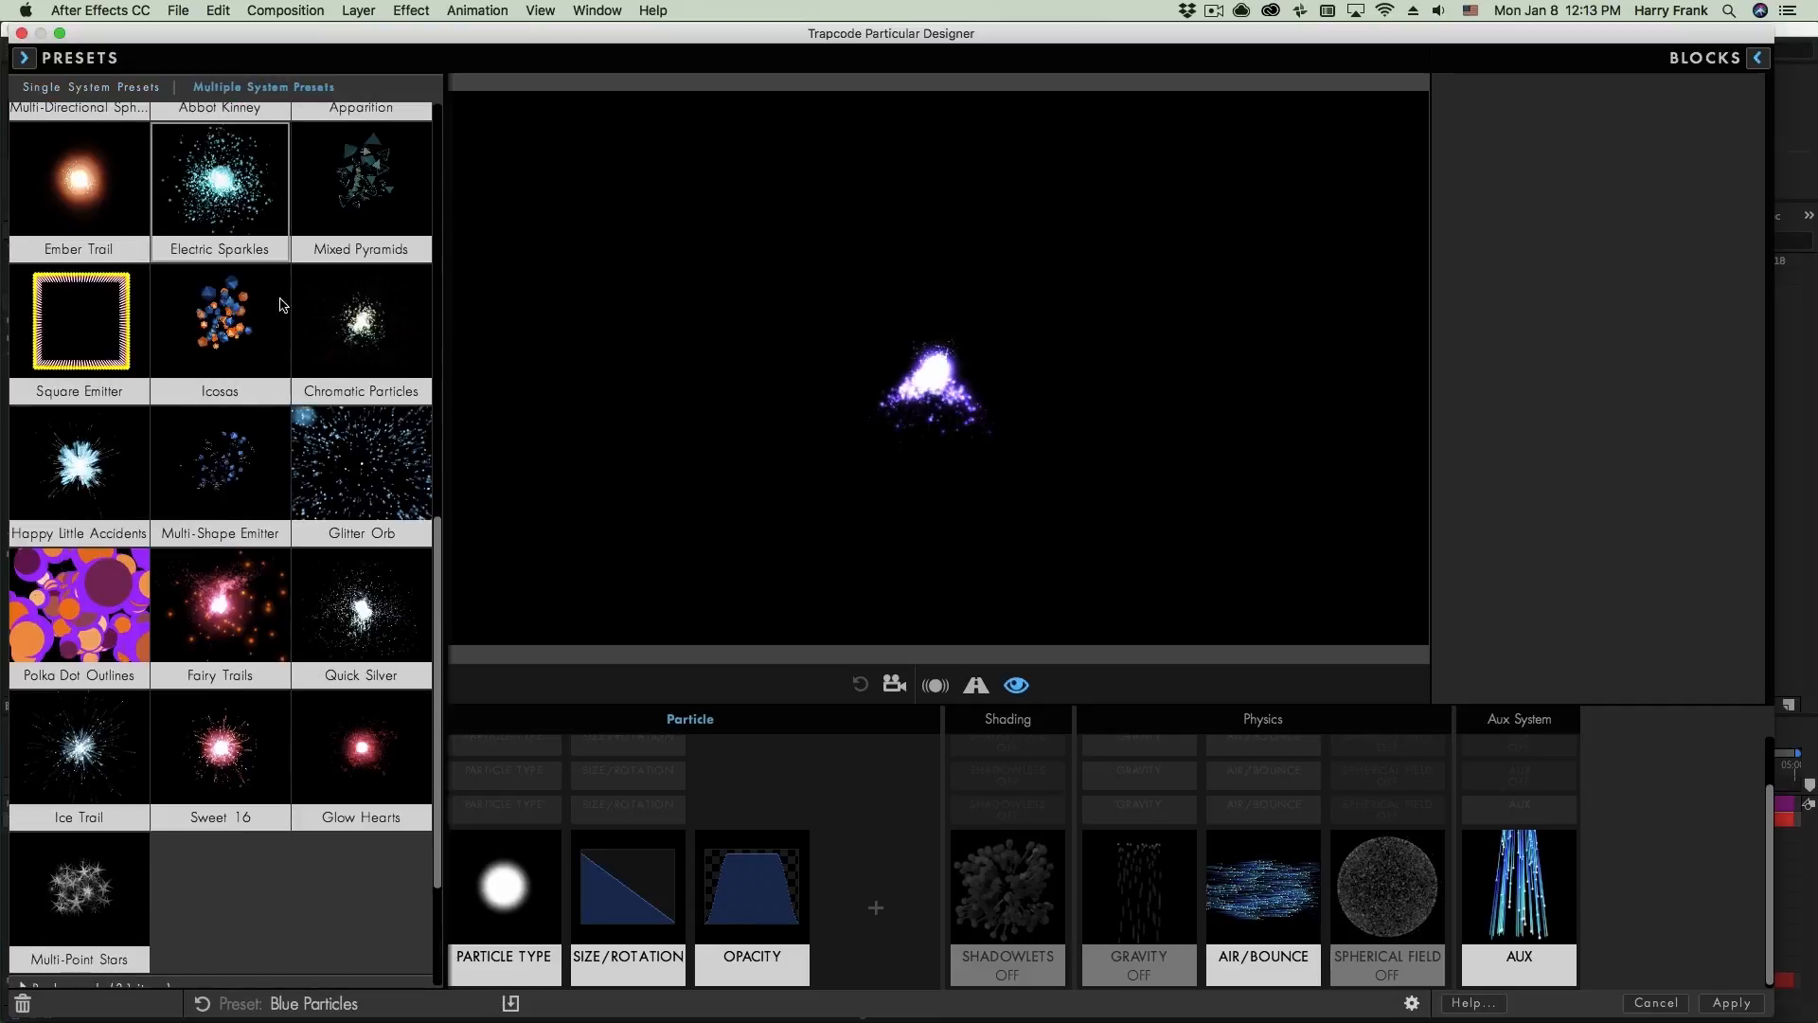
{"action": "scroll", "coordinate": [237, 758], "scroll_direction": "down", "scroll_amount": 5}
{"action": "left_click", "coordinate": [57, 830]}
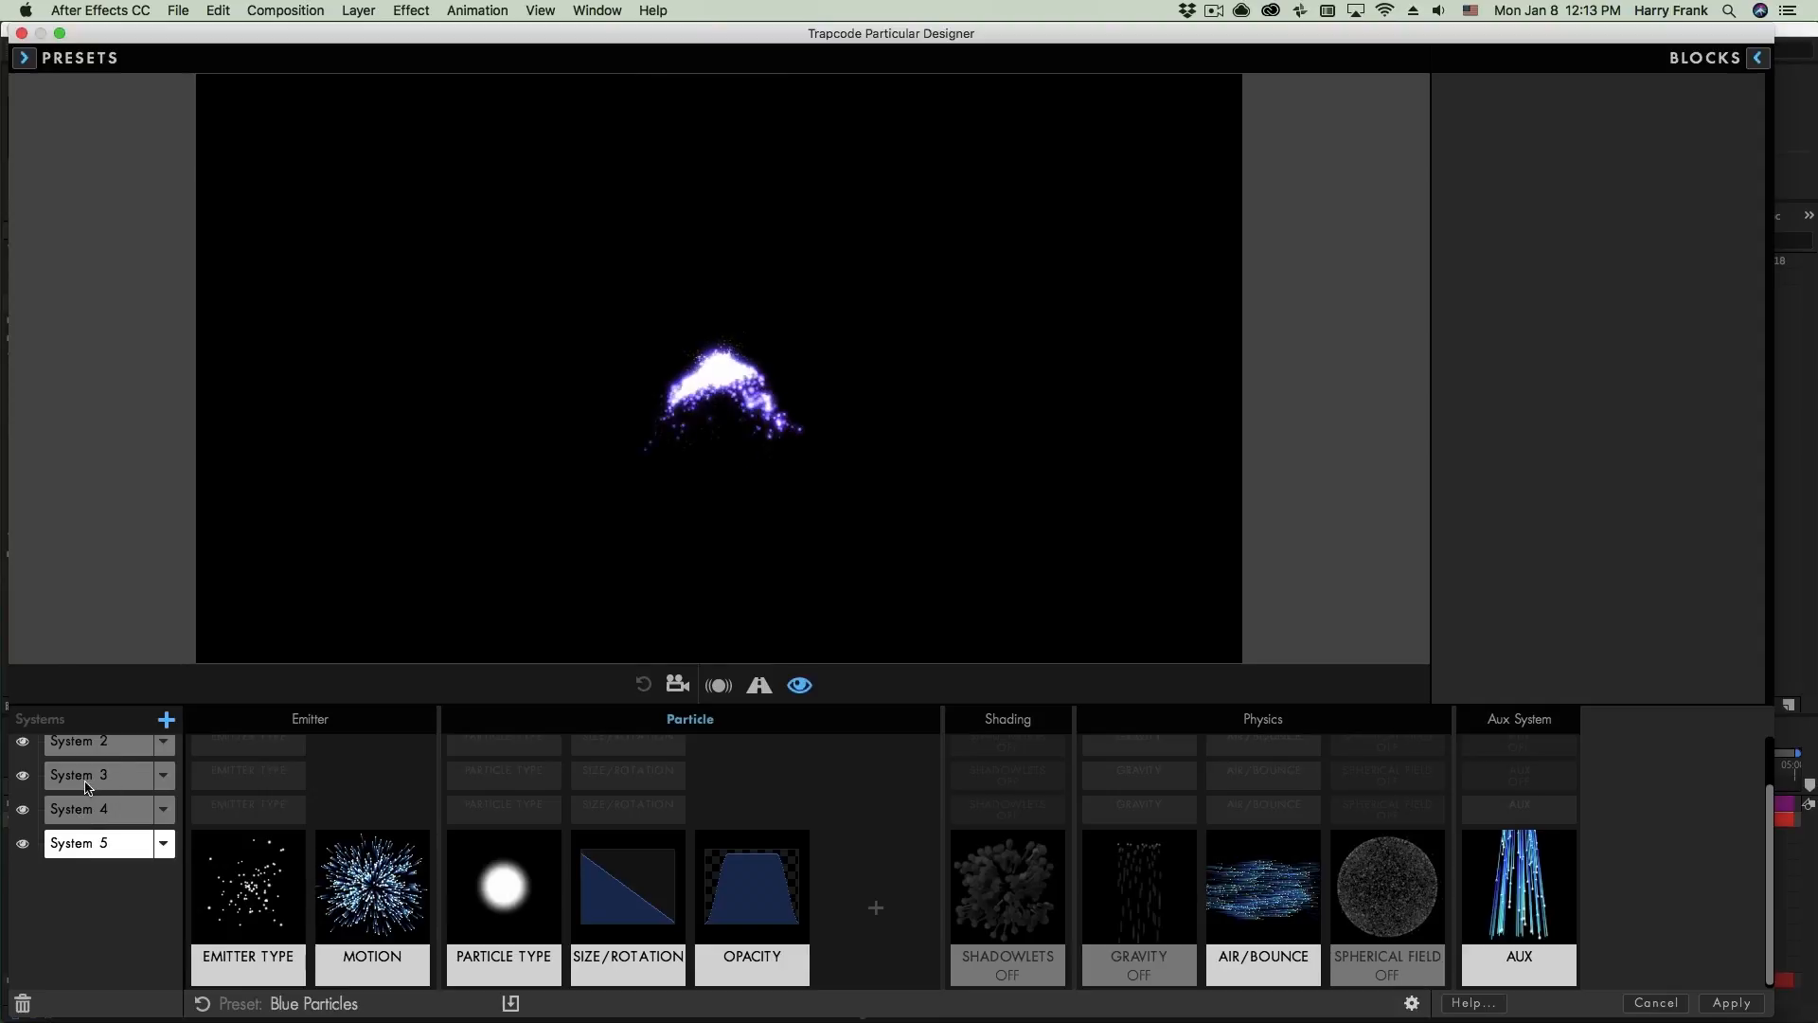
- Reset the Designer to a single default Master System and give its Size Over Life the linear descending curve preset
{"action": "left_click", "coordinate": [165, 774]}
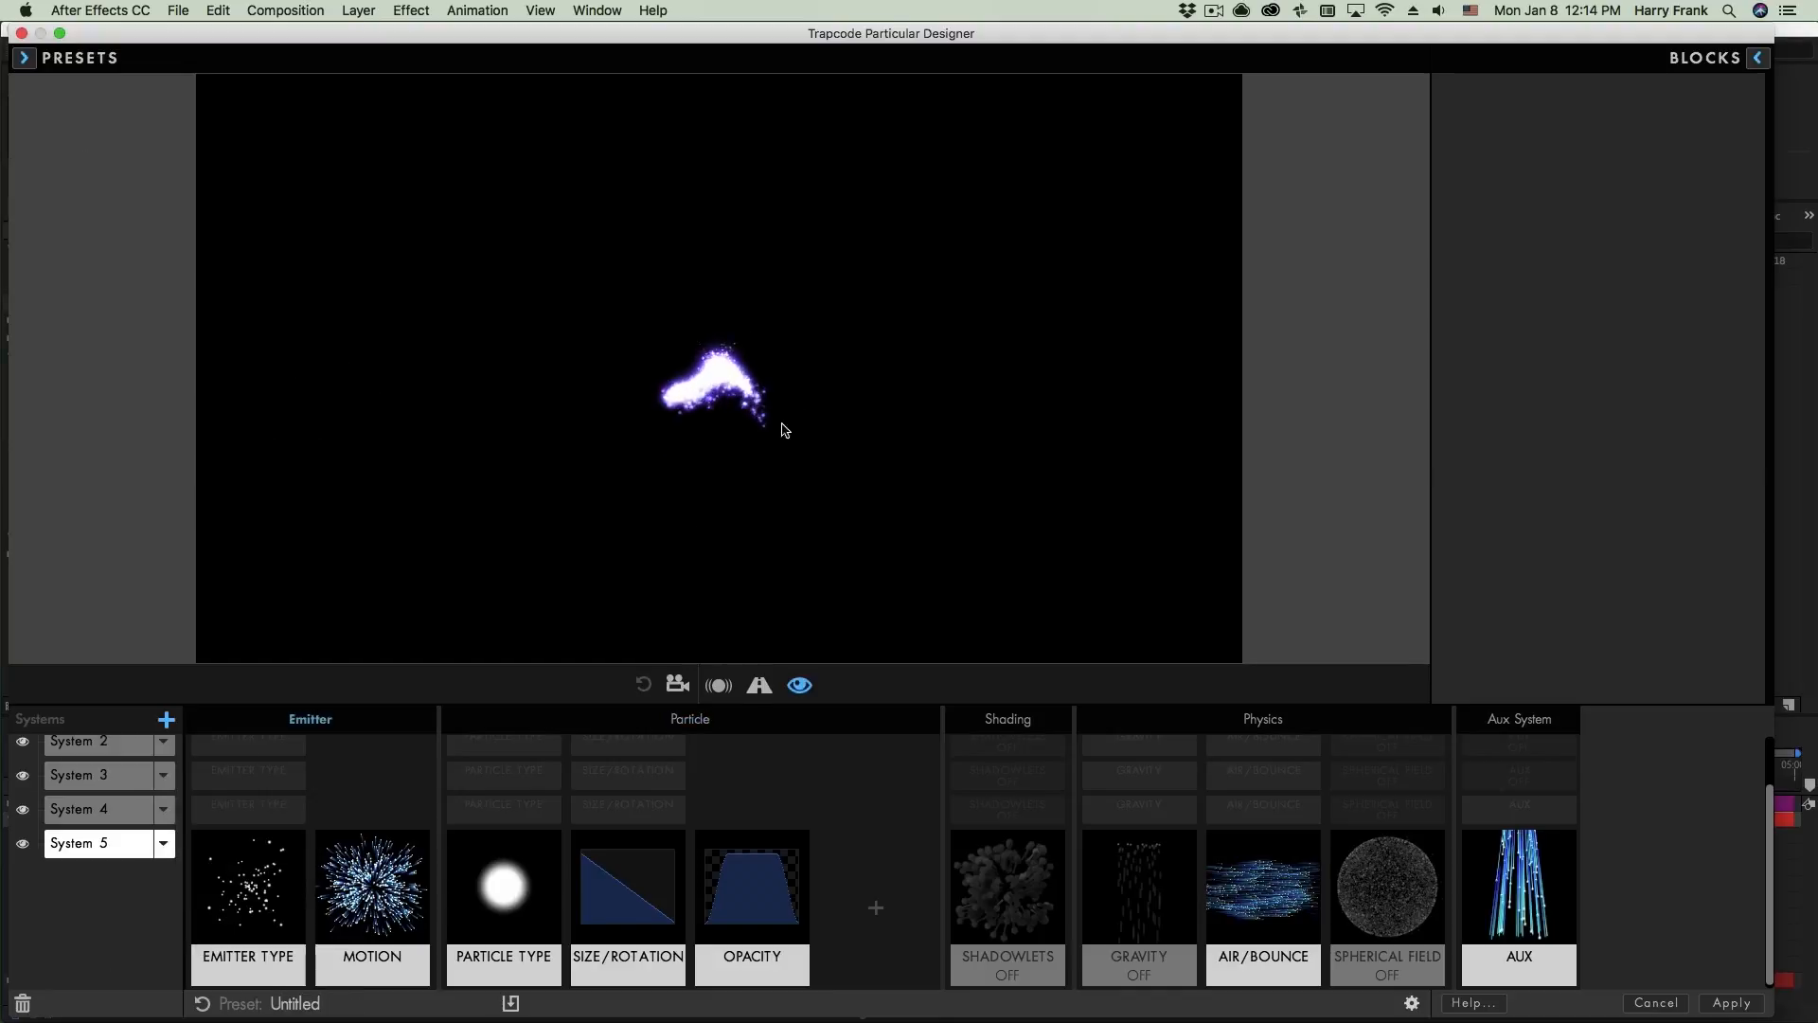
{"action": "left_click", "coordinate": [201, 1003]}
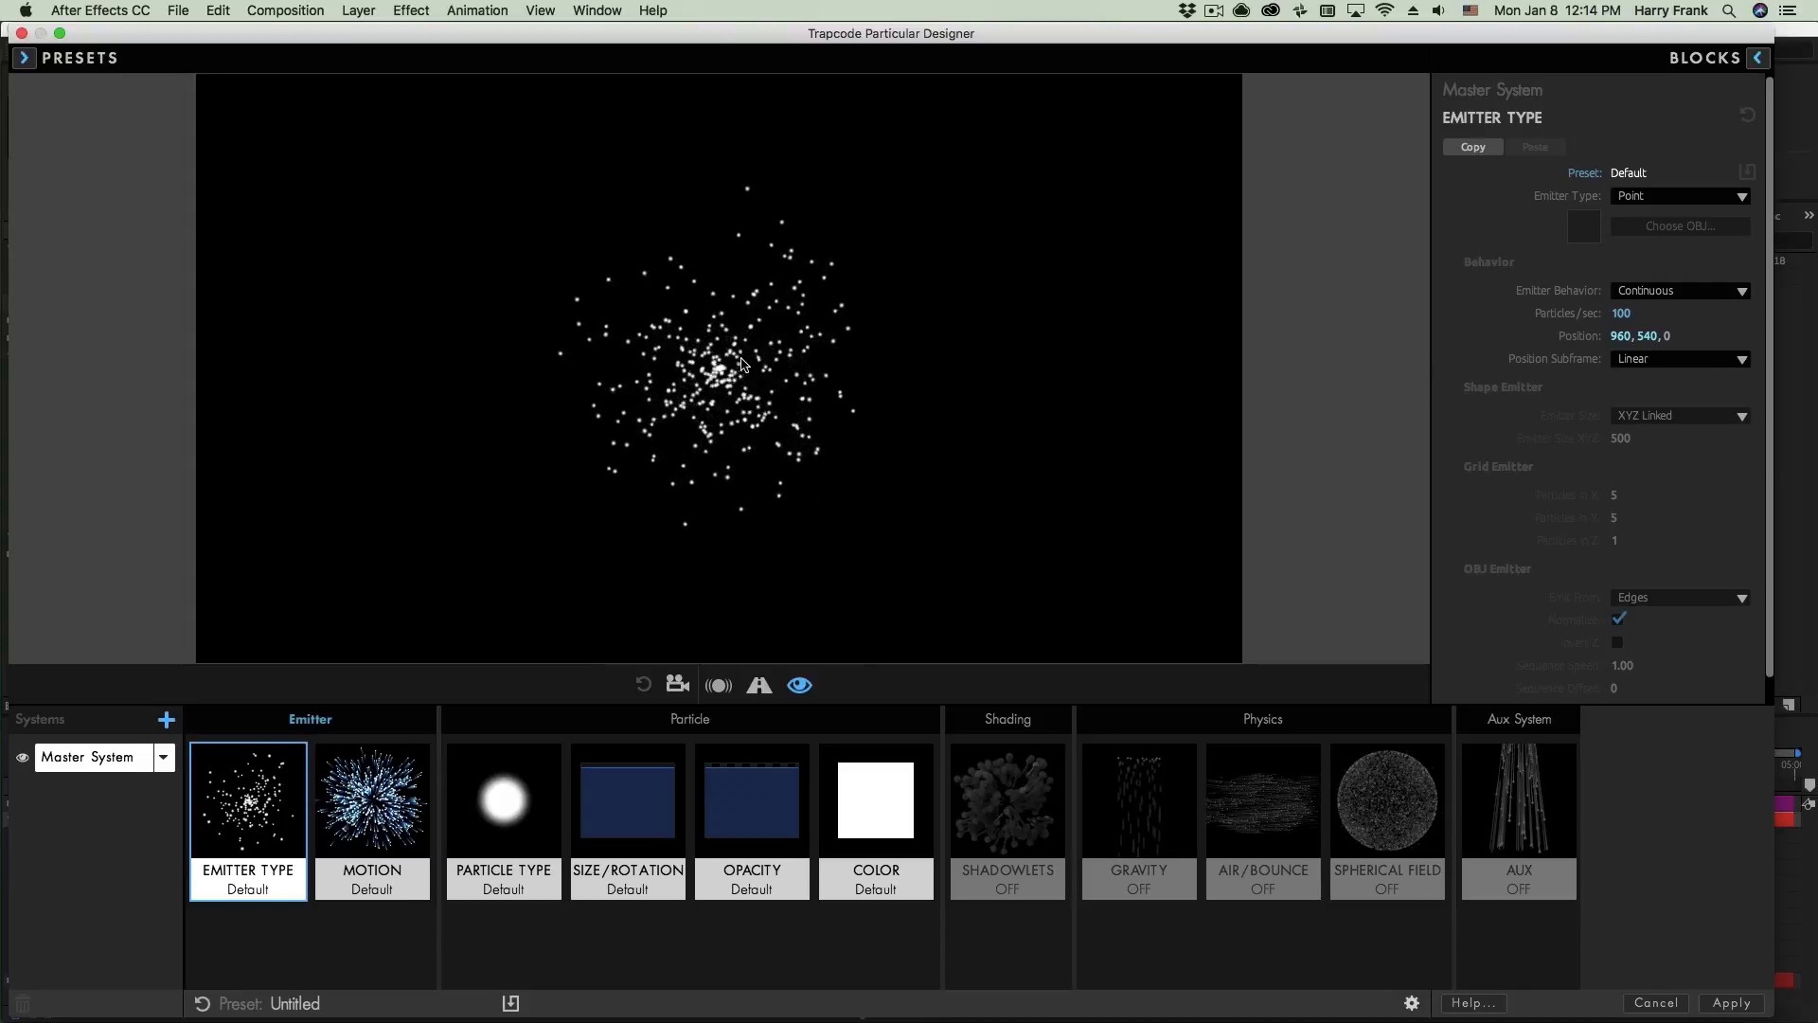
{"action": "left_click", "coordinate": [633, 796]}
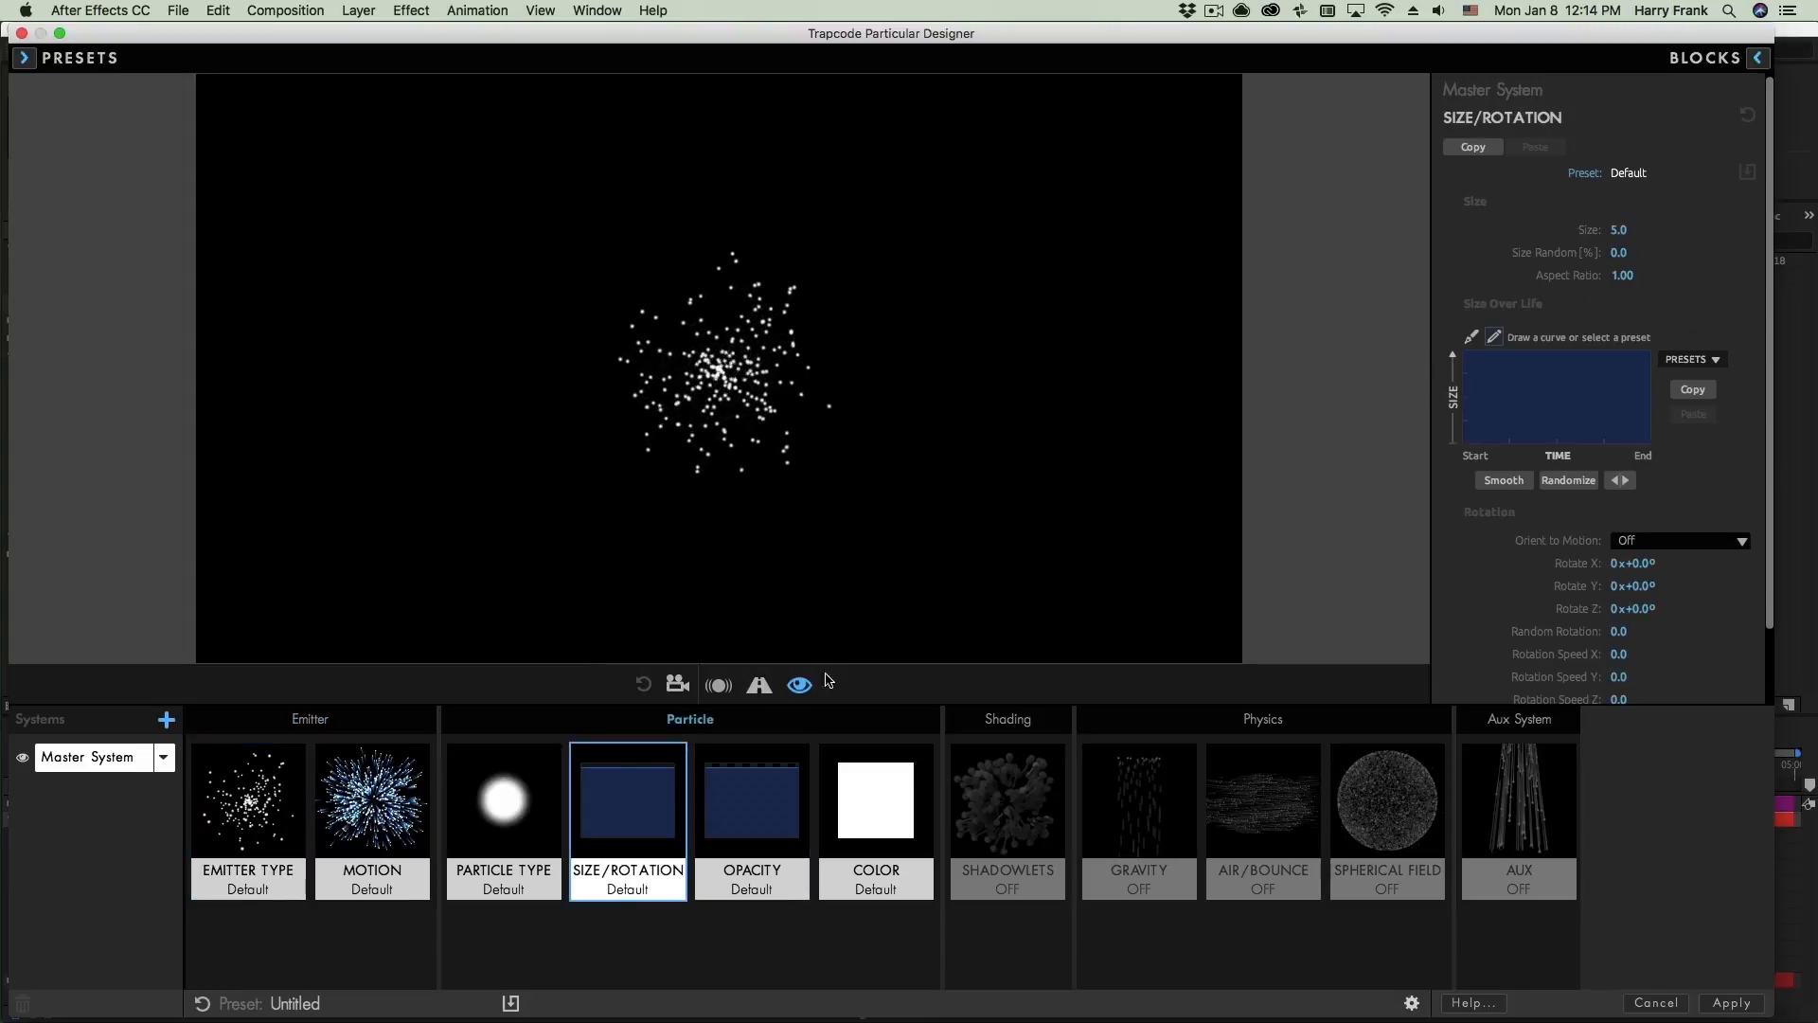
{"action": "left_click", "coordinate": [1721, 359]}
{"action": "left_click", "coordinate": [1688, 414]}
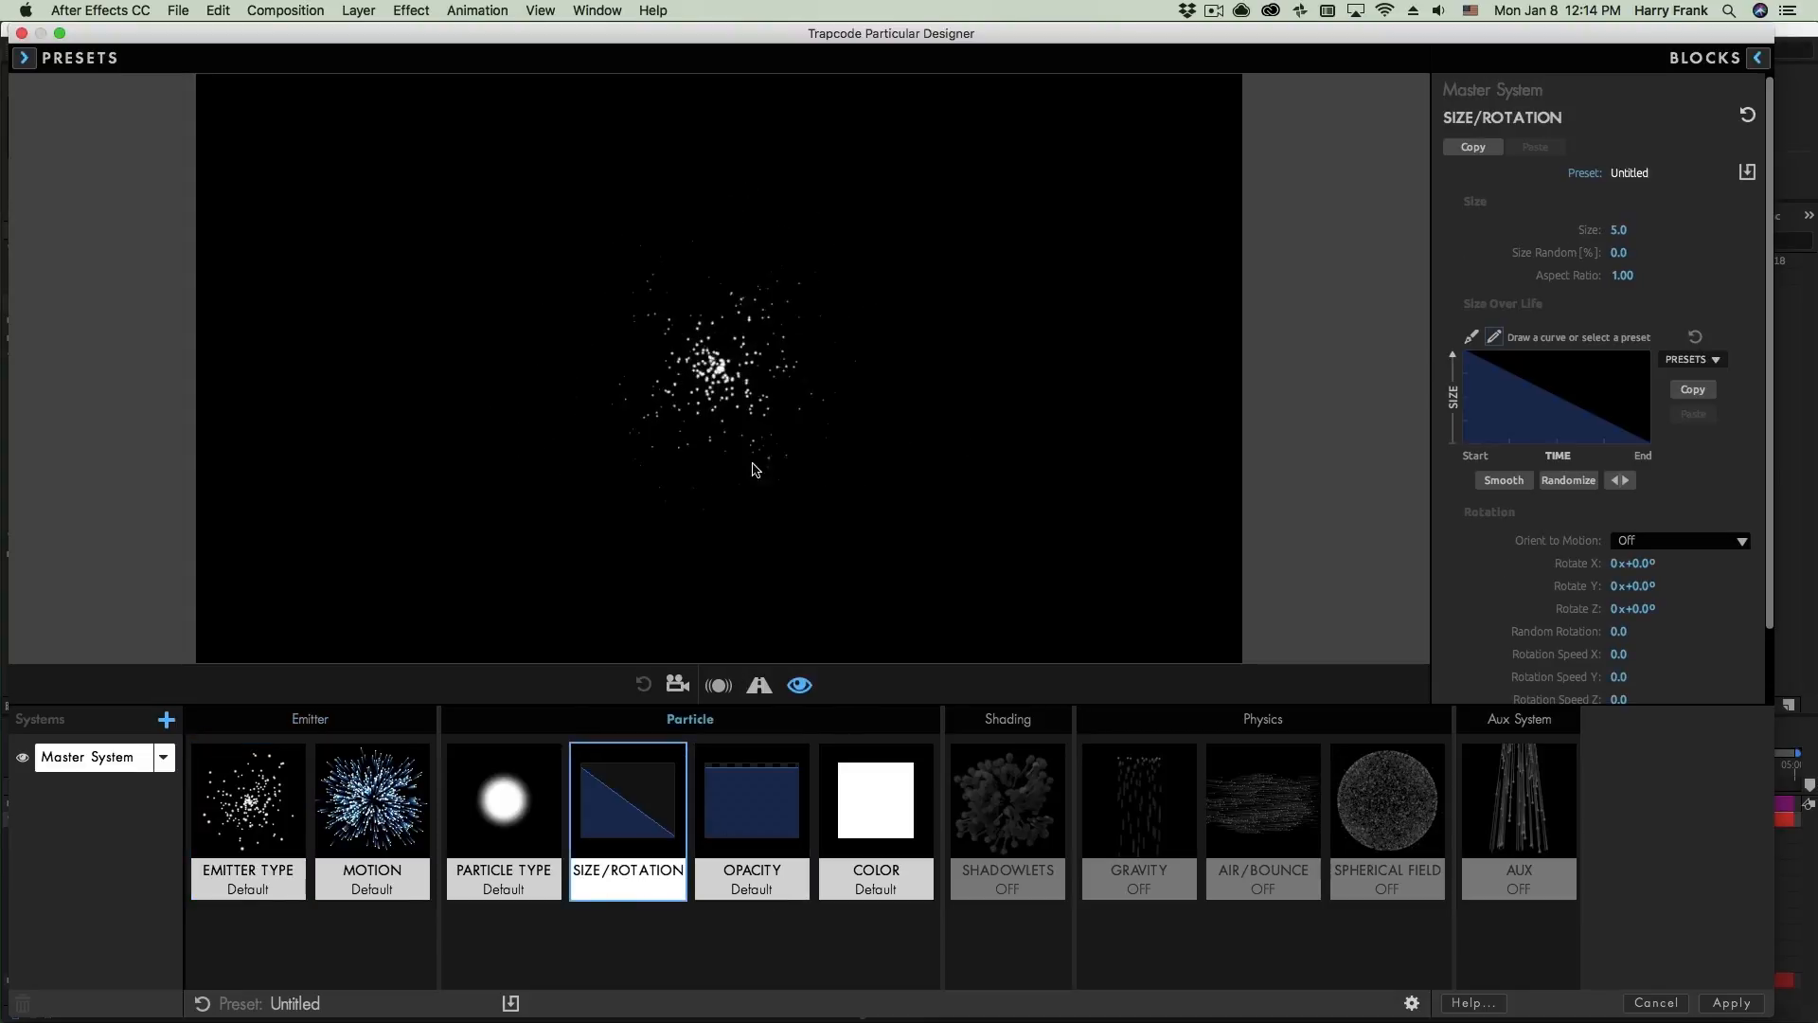
- Set the Master System's particle color to a pink-magenta in its Color block
{"action": "left_click", "coordinate": [912, 811]}
{"action": "left_click", "coordinate": [1644, 255]}
{"action": "left_click", "coordinate": [1661, 376]}
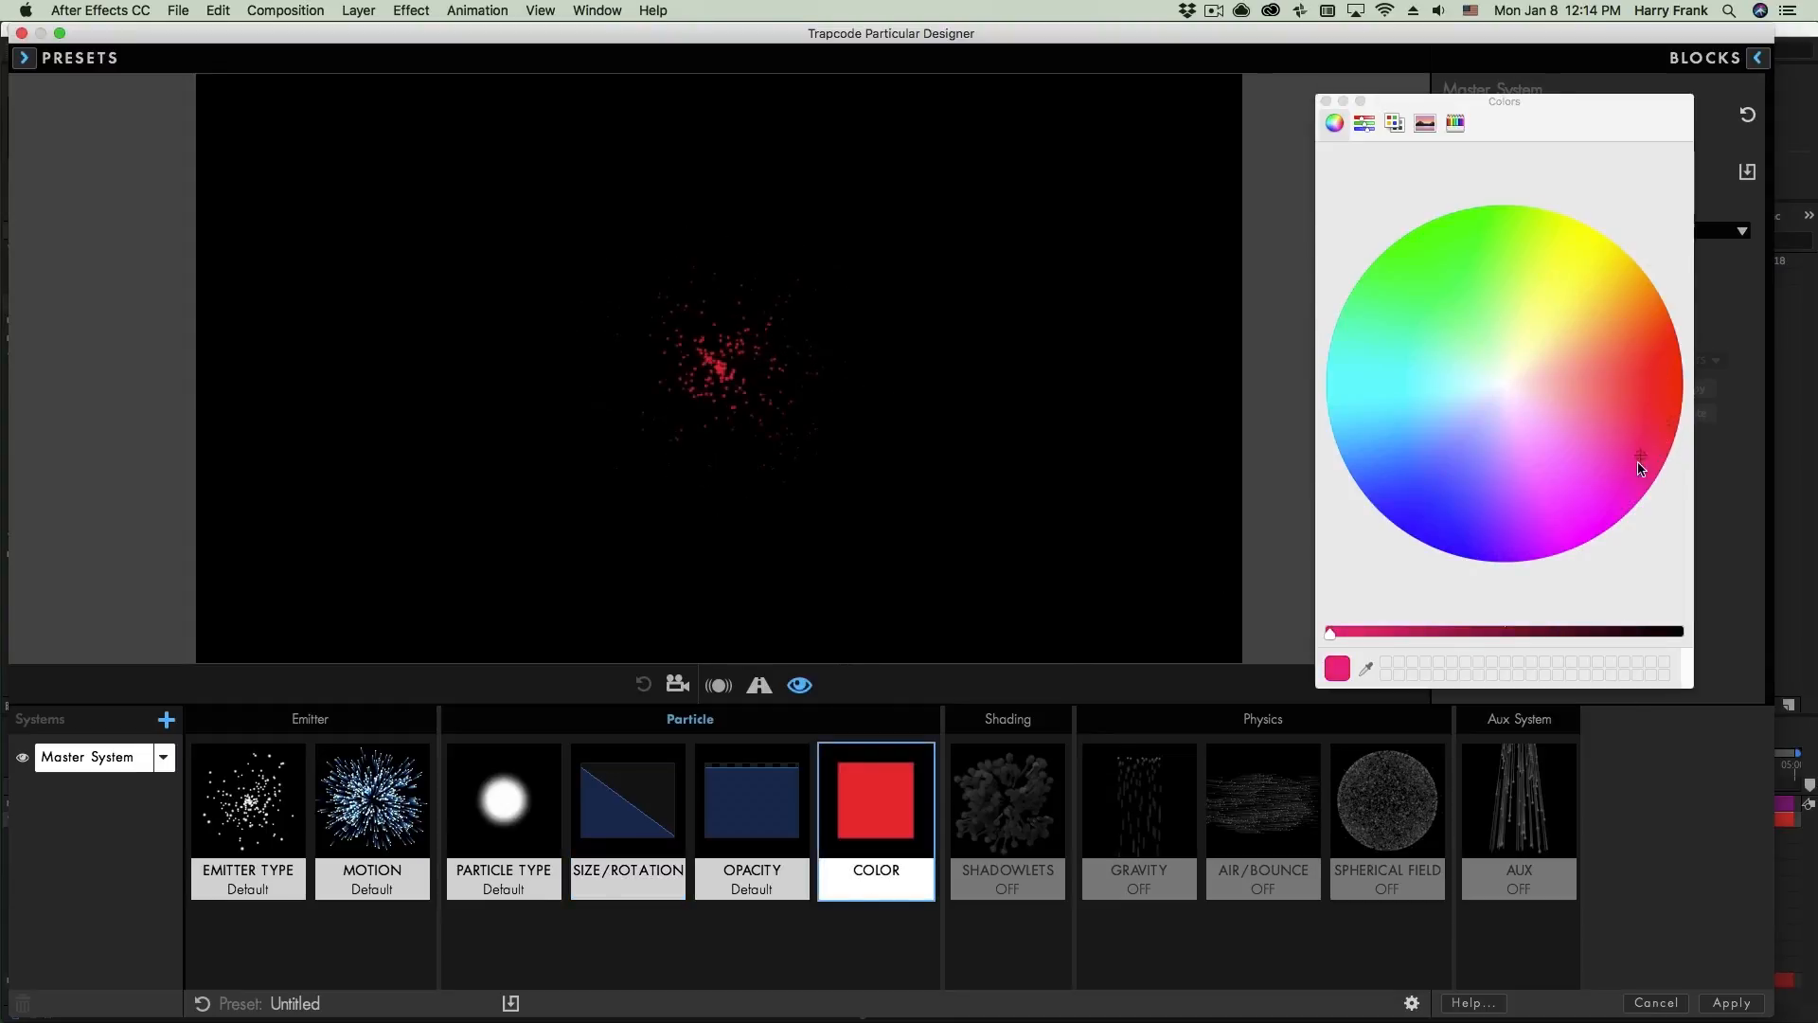
{"action": "left_click", "coordinate": [1326, 100]}
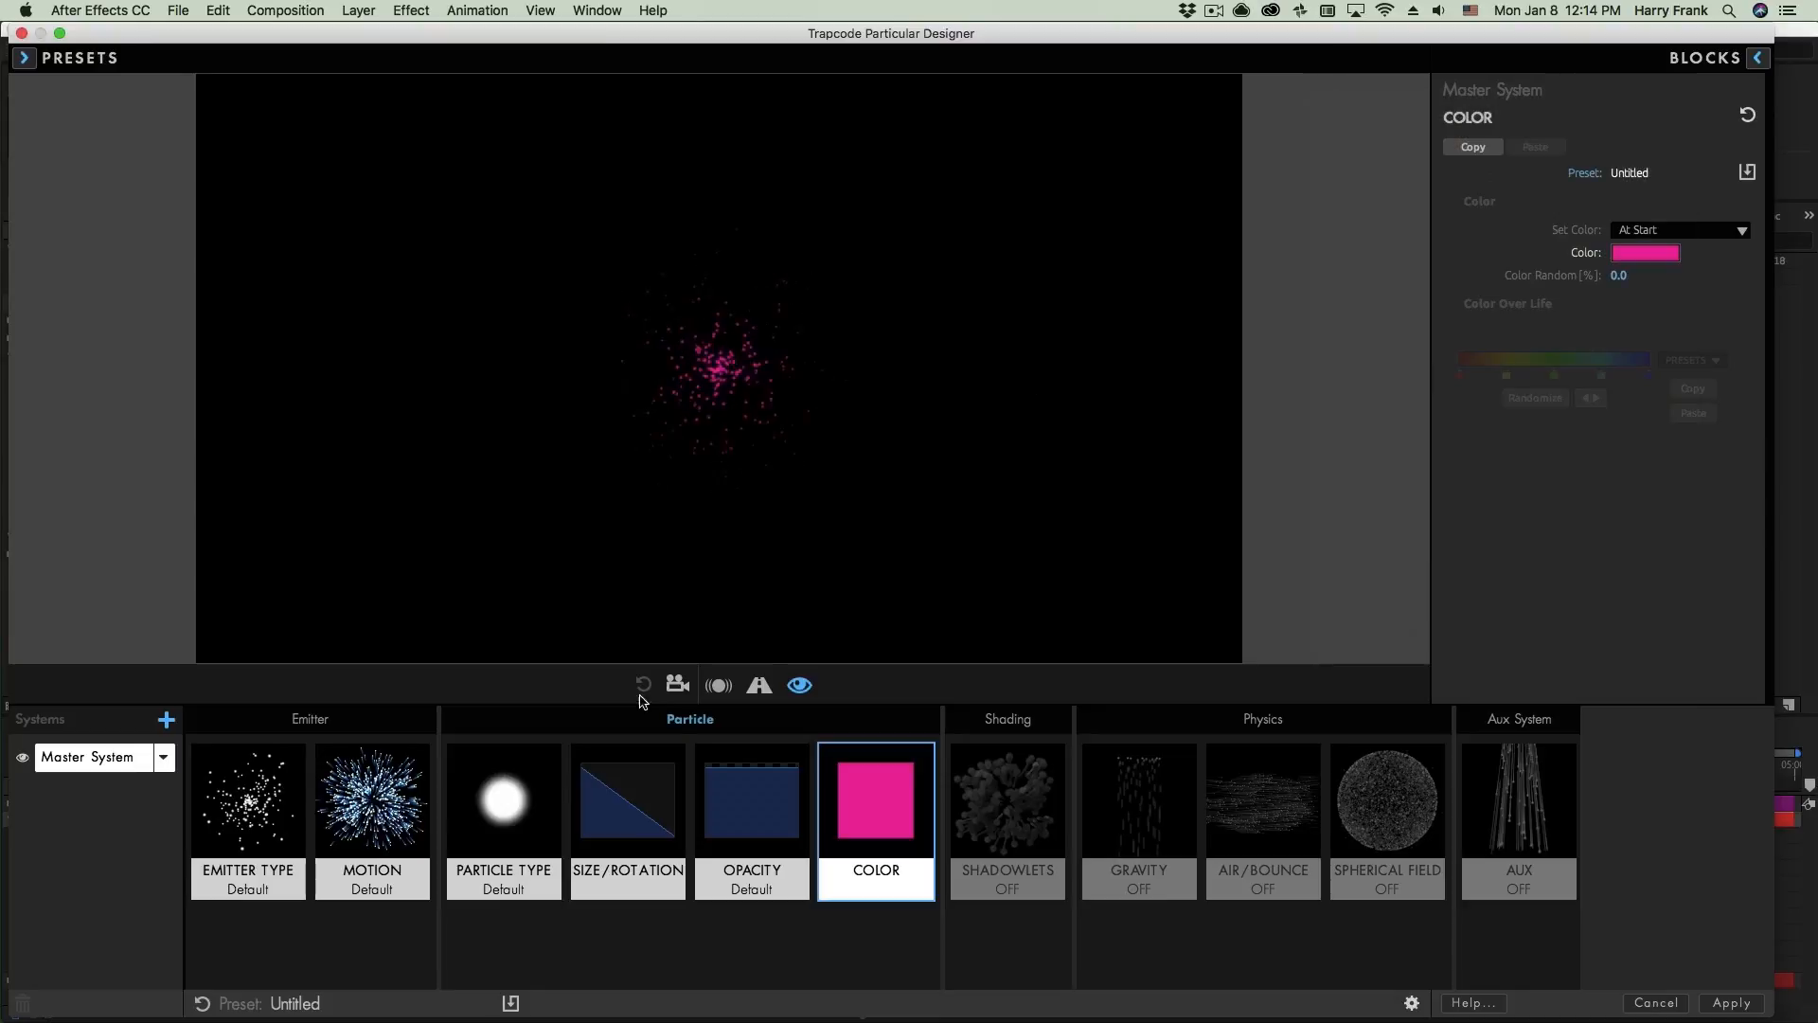
- Set the Master System's Blend Mode to Screen in its Particle Type block
{"action": "left_click", "coordinate": [512, 801]}
{"action": "left_click", "coordinate": [1641, 614]}
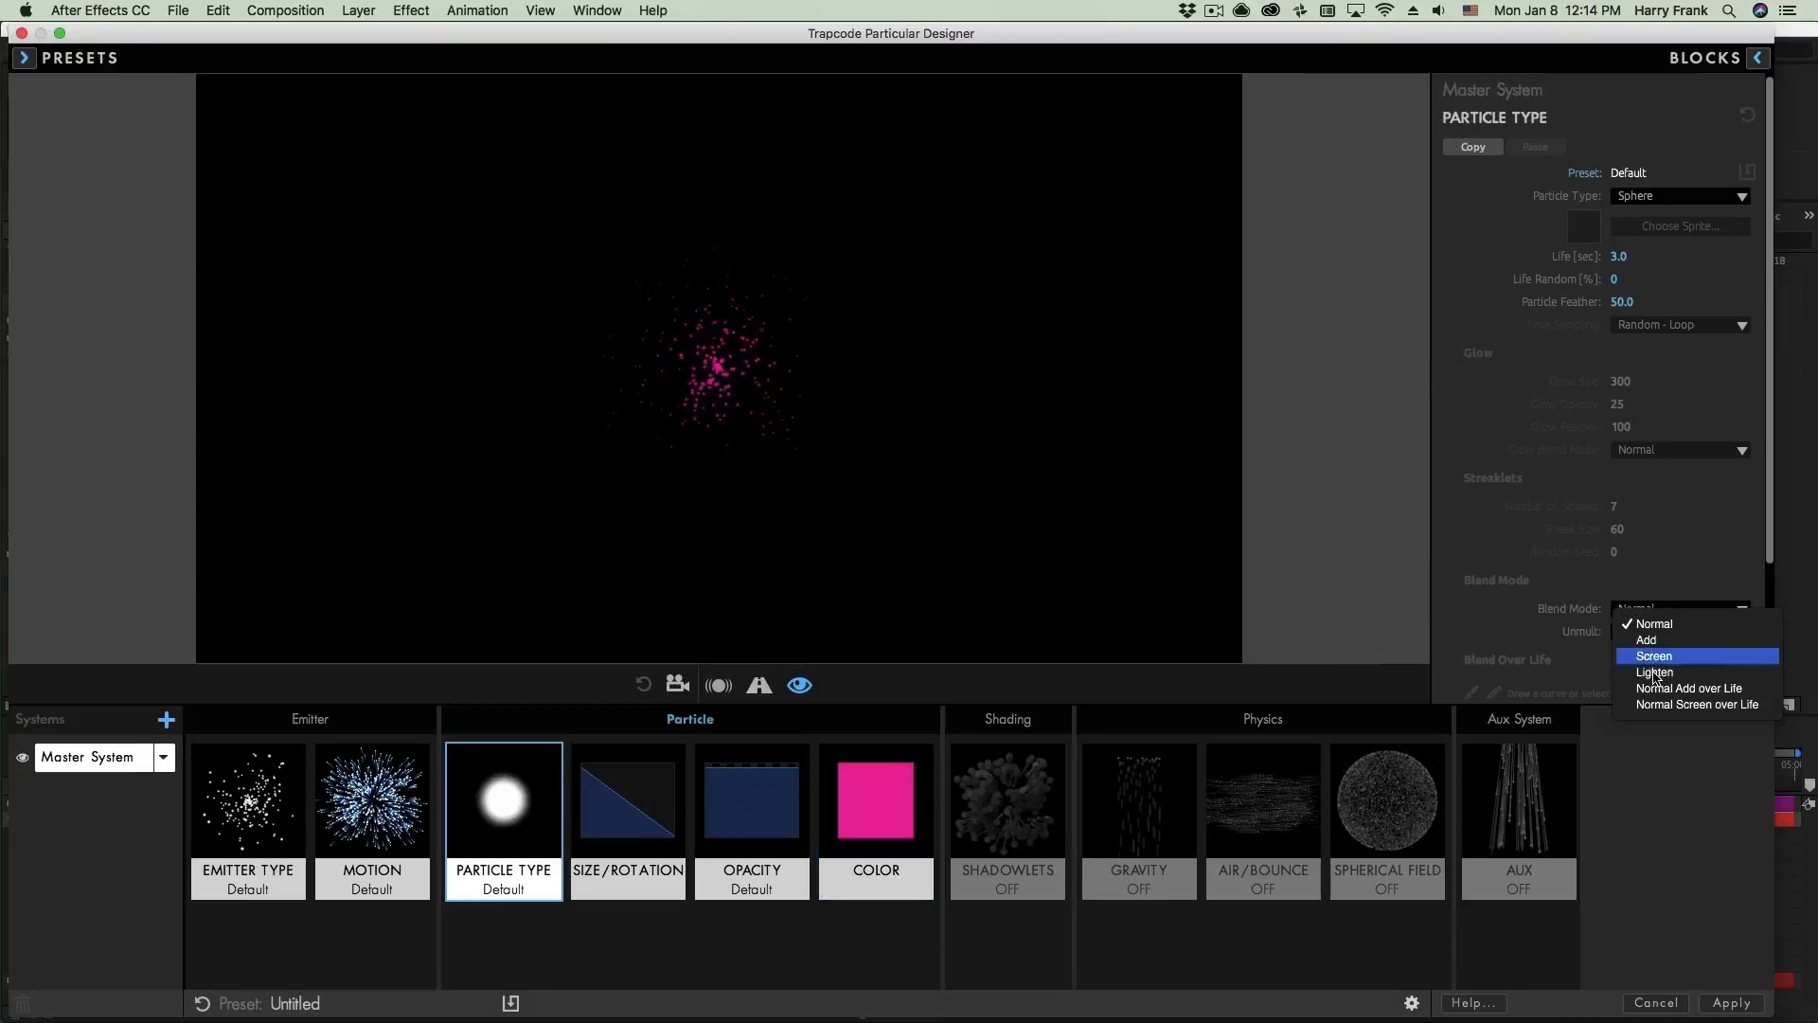
{"action": "left_click", "coordinate": [1638, 653]}
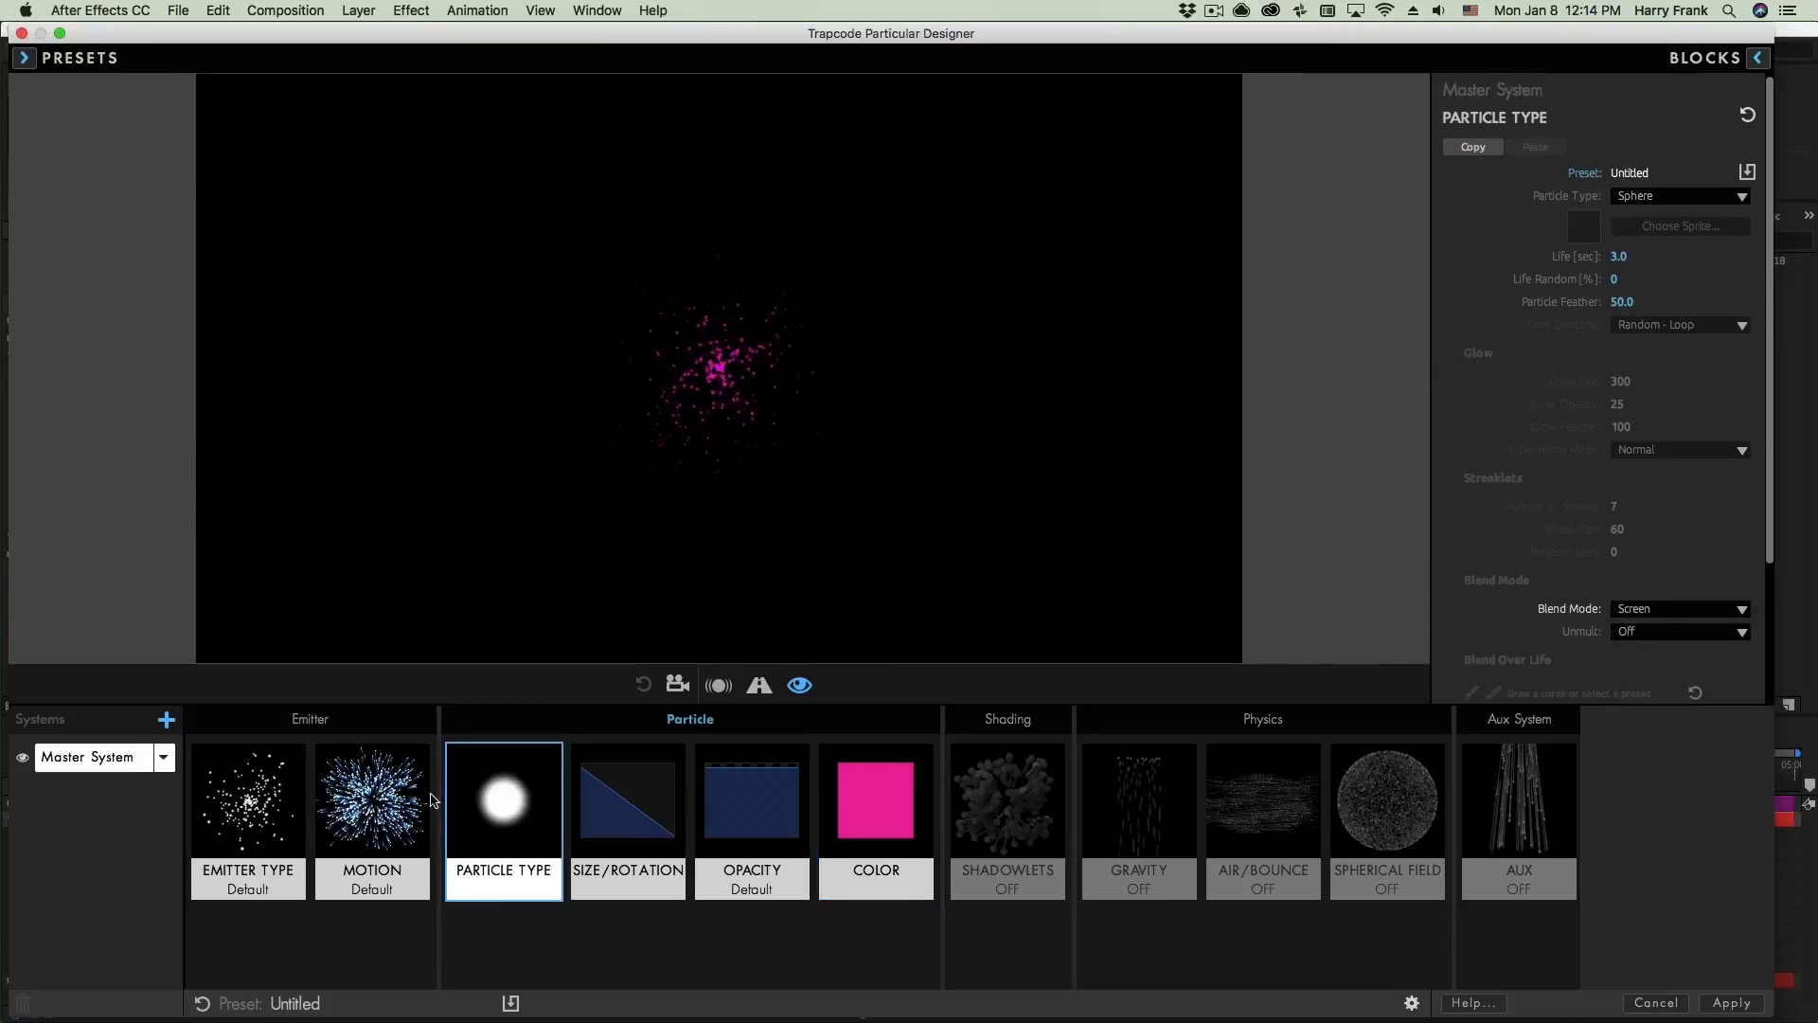
- Enlarge the Master System's particles and set their Color Random to 25%
{"action": "left_click", "coordinate": [628, 805]}
{"action": "left_click_drag", "start_coordinate": [1613, 229], "coordinate": [1666, 275]}
{"action": "left_click", "coordinate": [896, 842]}
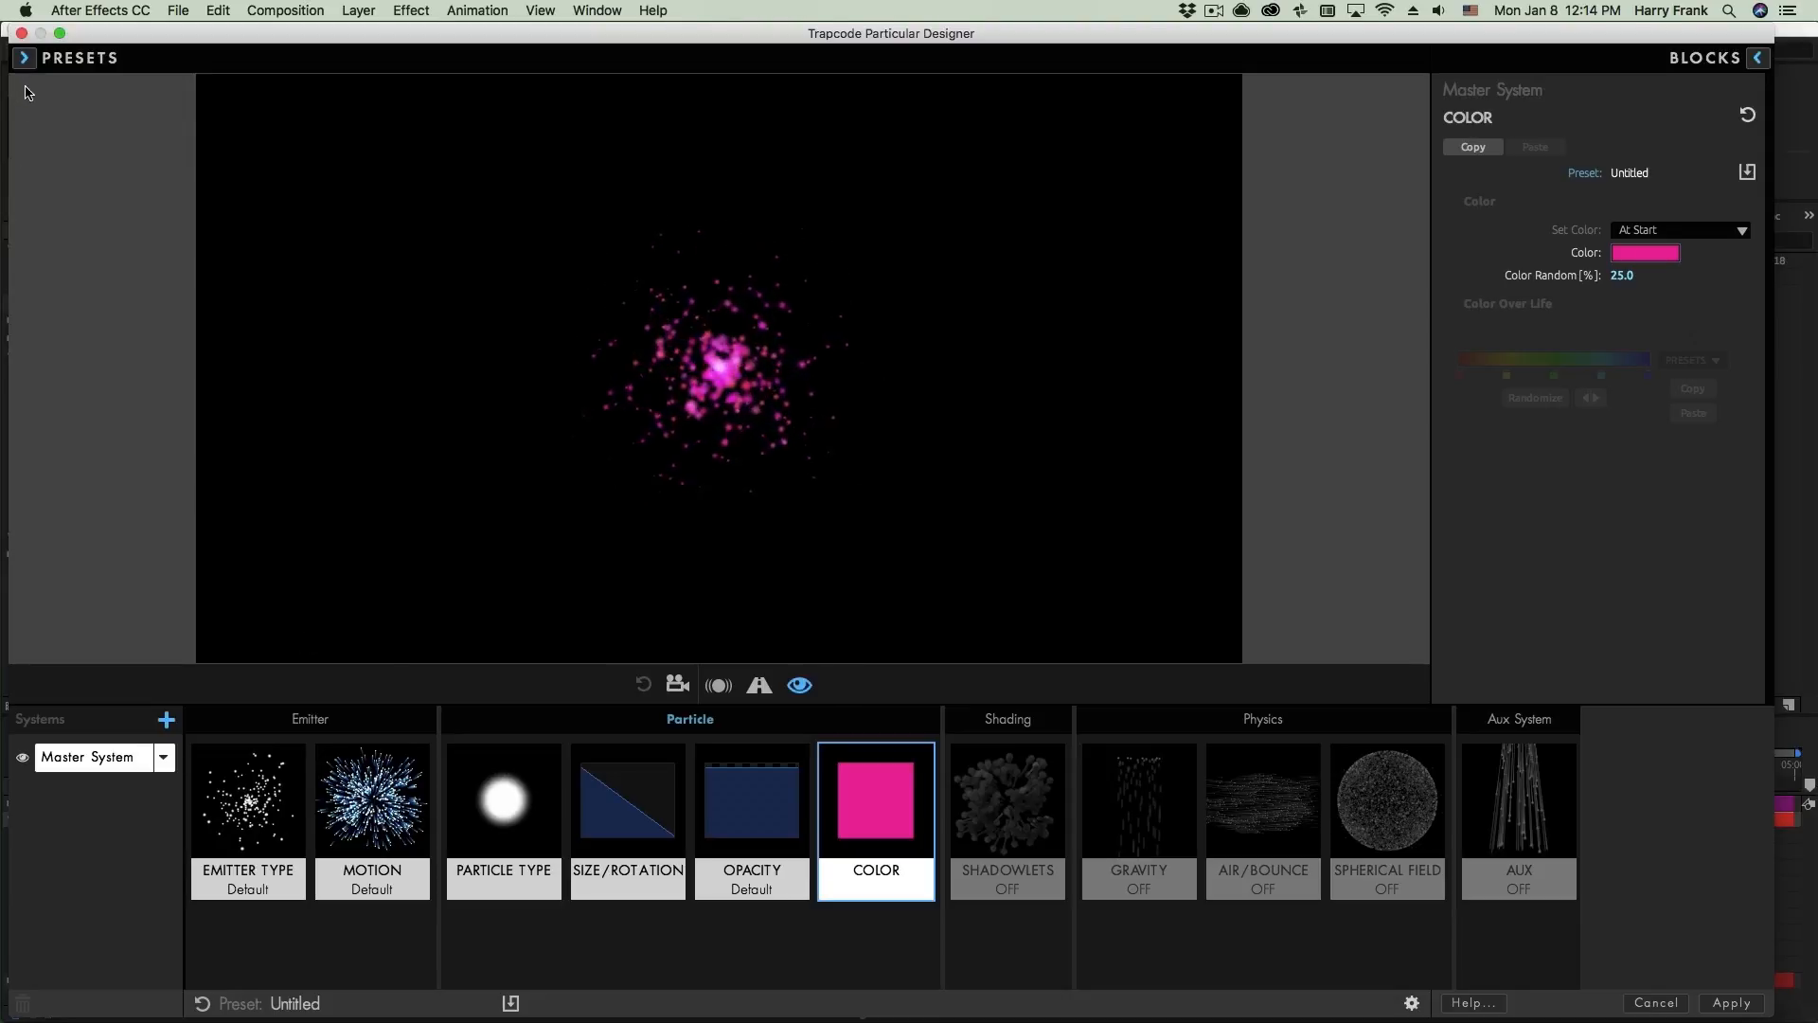
- Add the Orange Stars single-system preset as System 2 and preview both systems by moving the emitter around the view
{"action": "left_click", "coordinate": [24, 58]}
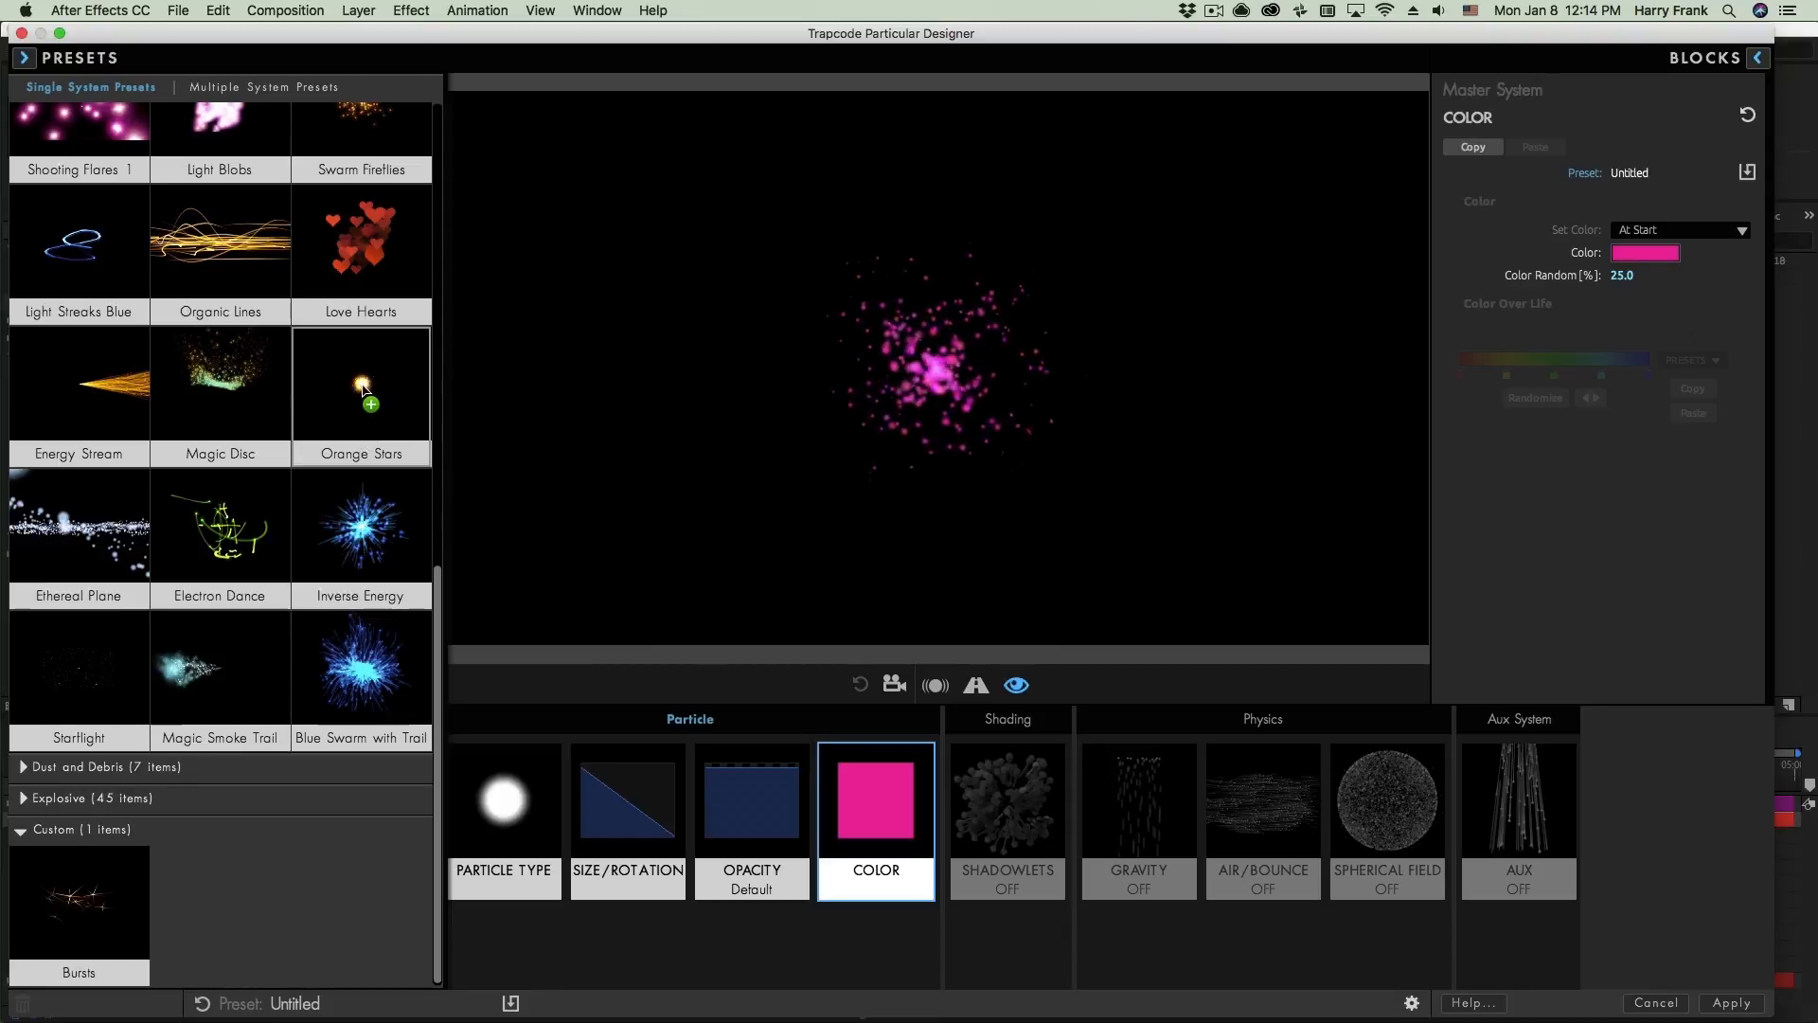
{"action": "left_click", "coordinate": [366, 426]}
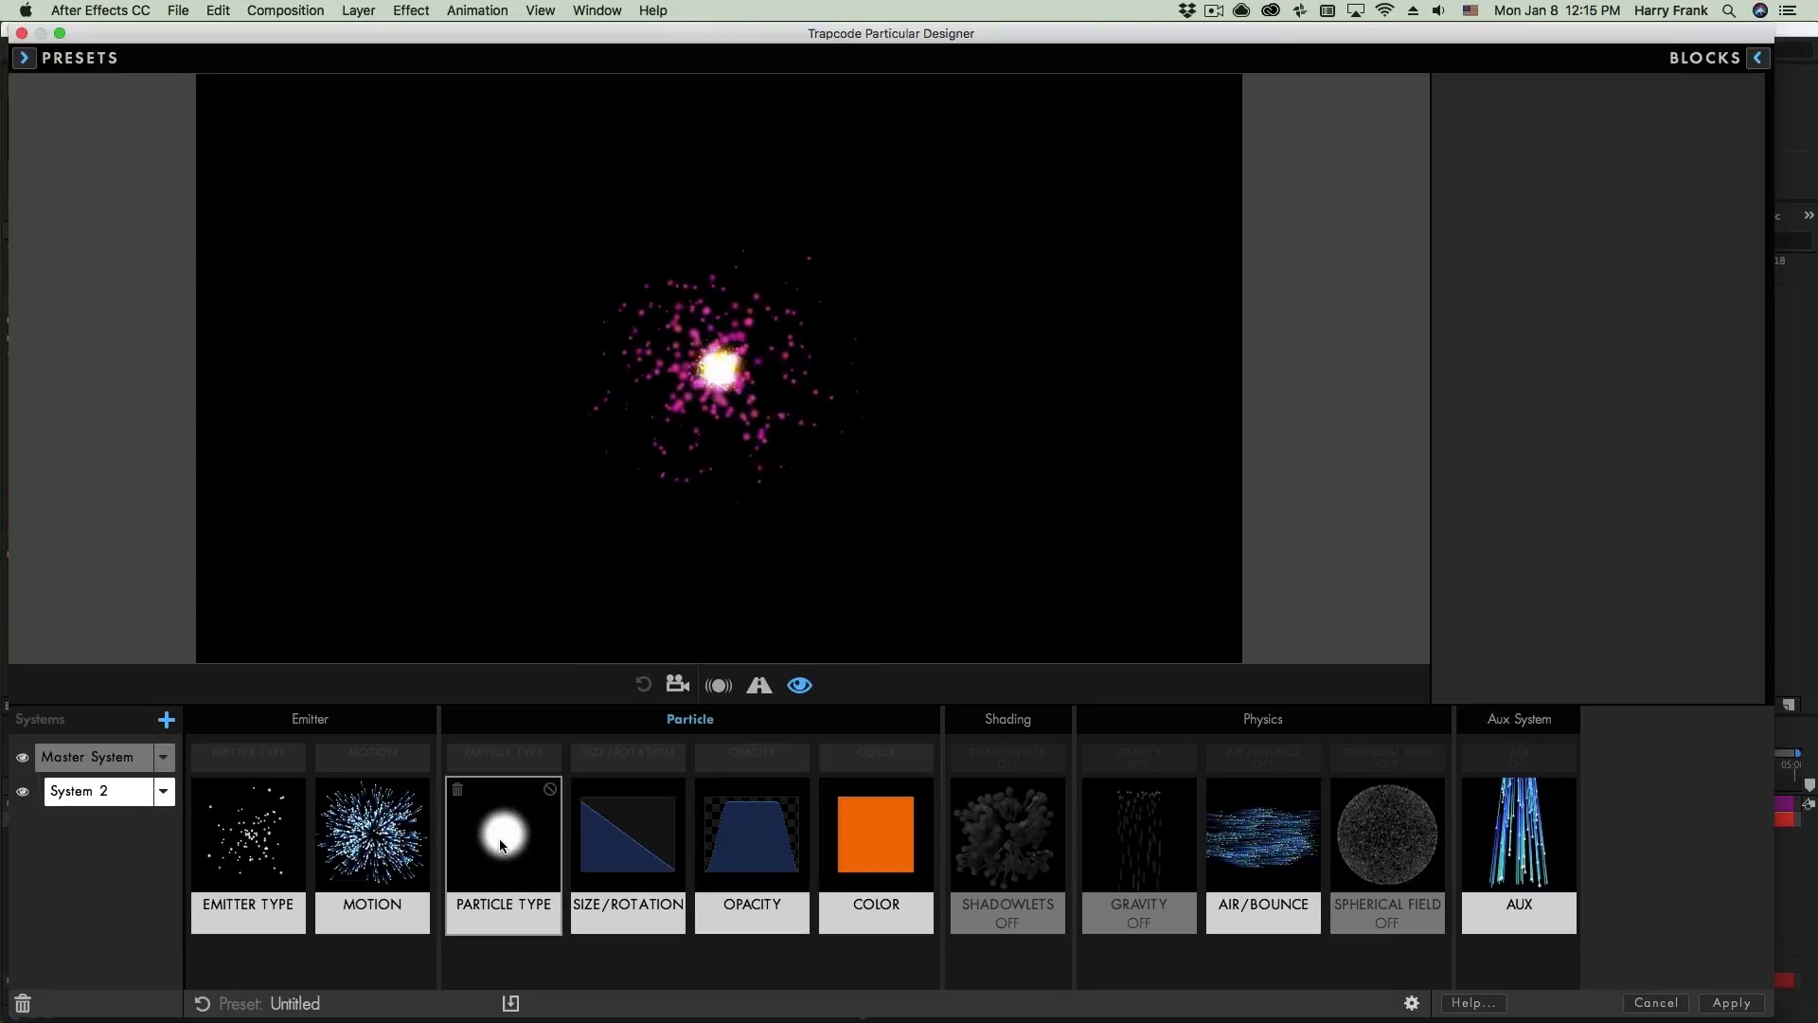
{"action": "left_click", "coordinate": [529, 845]}
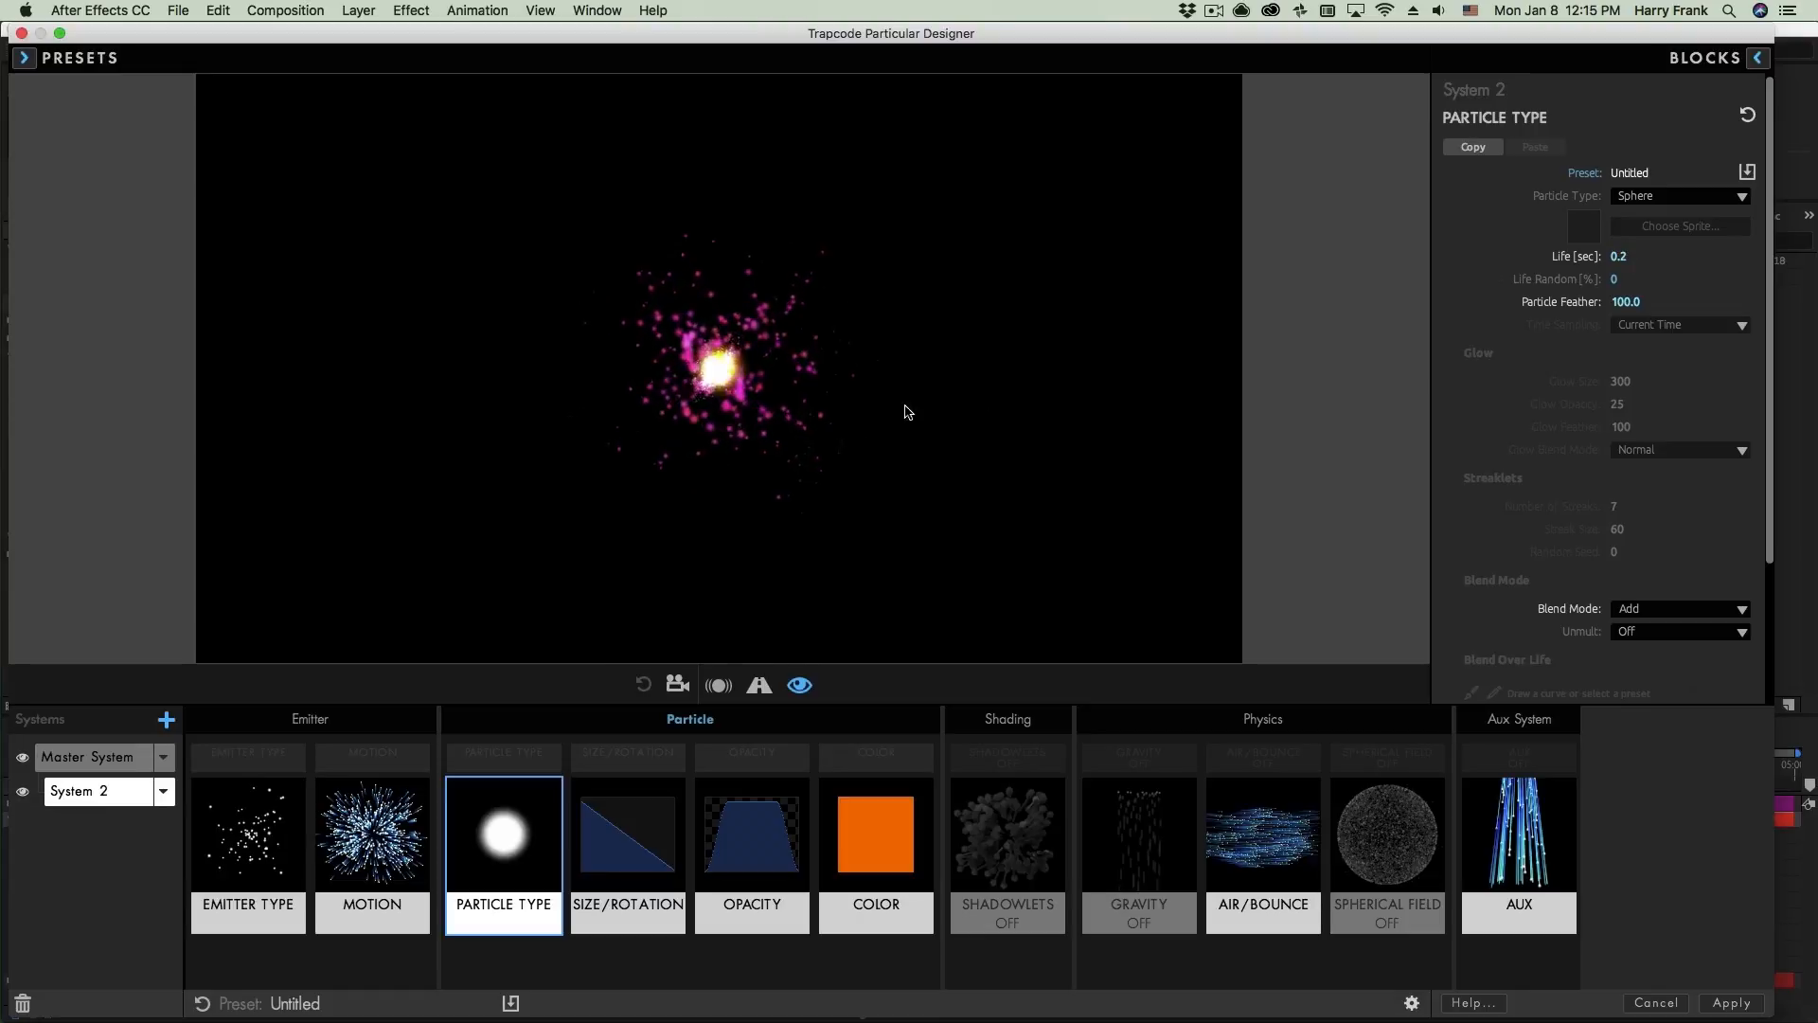
{"action": "mouse_move", "coordinate": [692, 441]}
{"action": "left_mouse_down"}
{"action": "mouse_move", "coordinate": [497, 395]}
{"action": "mouse_move", "coordinate": [545, 304]}
{"action": "mouse_move", "coordinate": [642, 356]}
{"action": "mouse_move", "coordinate": [748, 456]}
{"action": "mouse_move", "coordinate": [880, 492]}
{"action": "mouse_move", "coordinate": [912, 472]}
{"action": "mouse_move", "coordinate": [908, 403]}
{"action": "mouse_move", "coordinate": [805, 469]}
{"action": "mouse_move", "coordinate": [740, 383]}
{"action": "mouse_move", "coordinate": [576, 476]}
{"action": "mouse_move", "coordinate": [362, 404]}
{"action": "mouse_move", "coordinate": [534, 400]}
{"action": "mouse_move", "coordinate": [622, 465]}
{"action": "mouse_move", "coordinate": [731, 491]}
{"action": "mouse_move", "coordinate": [871, 468]}
{"action": "mouse_move", "coordinate": [843, 412]}
{"action": "mouse_move", "coordinate": [738, 507]}
{"action": "mouse_move", "coordinate": [603, 530]}
{"action": "mouse_move", "coordinate": [541, 465]}
{"action": "mouse_move", "coordinate": [593, 450]}
{"action": "mouse_move", "coordinate": [705, 506]}
{"action": "left_mouse_up"}
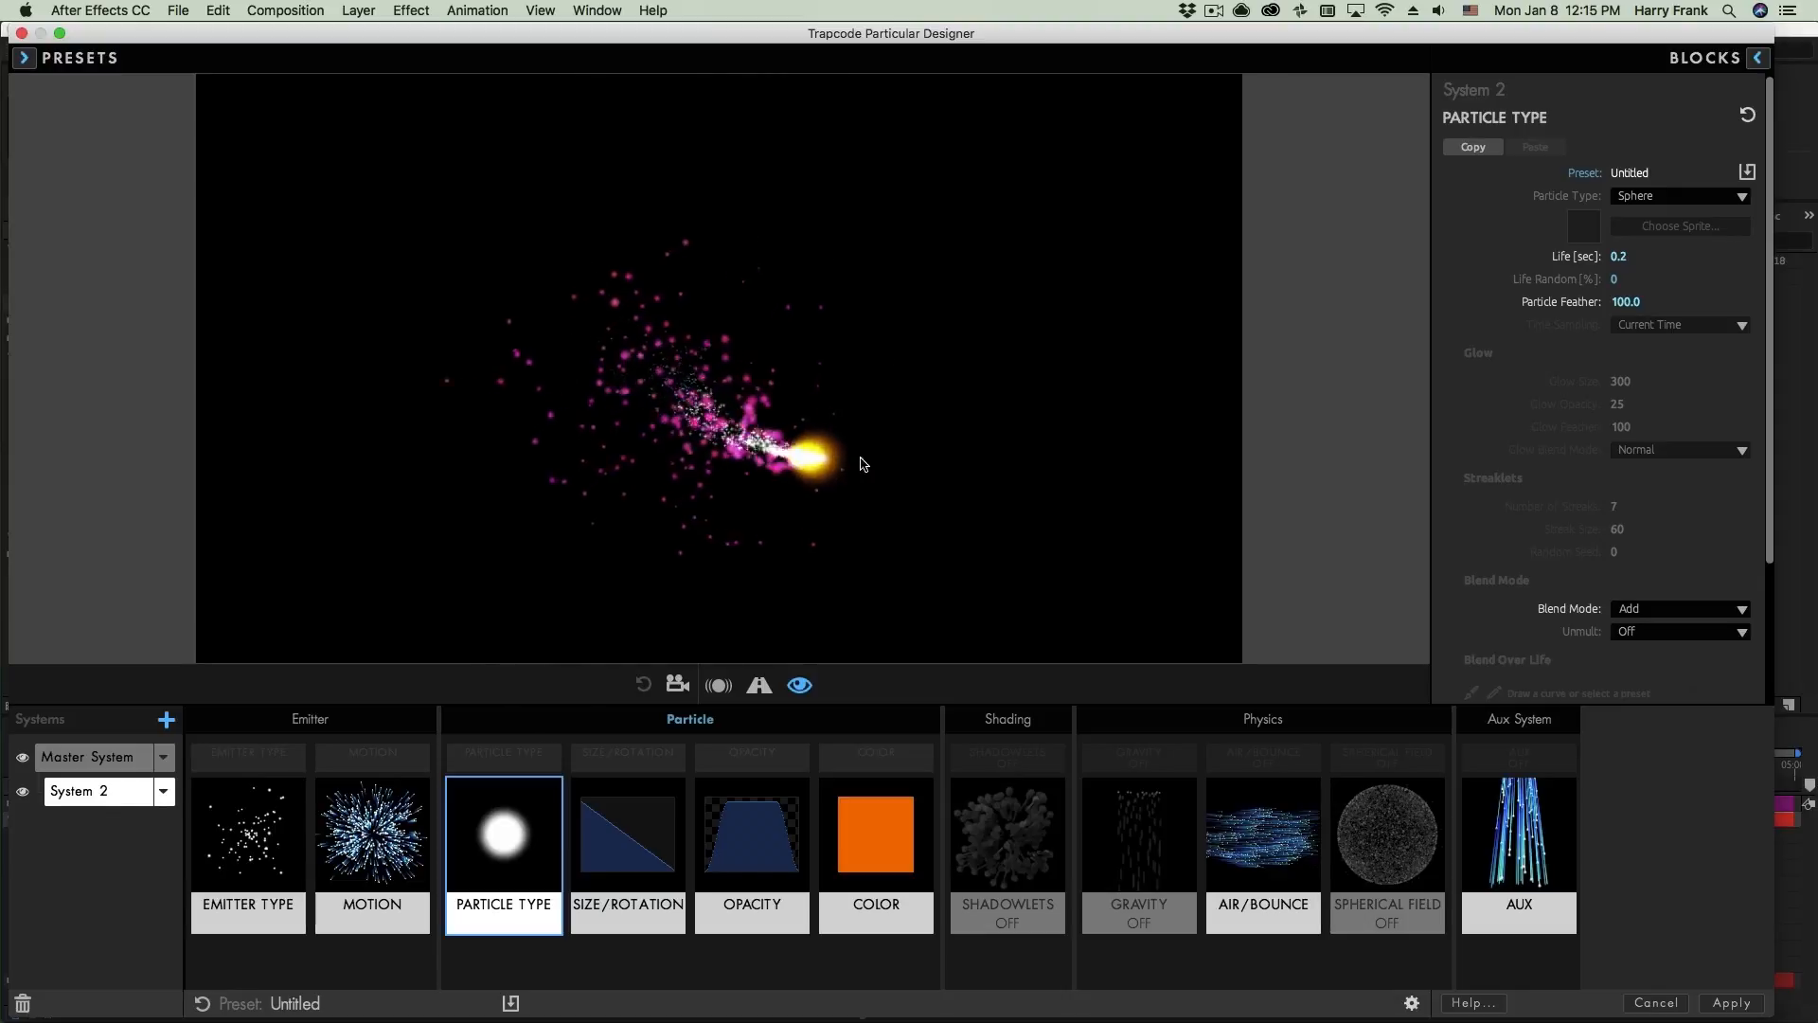
{"action": "mouse_move", "coordinate": [863, 464]}
{"action": "left_mouse_down"}
{"action": "mouse_move", "coordinate": [909, 406]}
{"action": "mouse_move", "coordinate": [825, 379]}
{"action": "mouse_move", "coordinate": [774, 420]}
{"action": "mouse_move", "coordinate": [601, 423]}
{"action": "mouse_move", "coordinate": [501, 356]}
{"action": "mouse_move", "coordinate": [520, 298]}
{"action": "mouse_move", "coordinate": [548, 283]}
{"action": "mouse_move", "coordinate": [658, 382]}
{"action": "mouse_move", "coordinate": [764, 434]}
{"action": "mouse_move", "coordinate": [881, 449]}
{"action": "mouse_move", "coordinate": [846, 299]}
{"action": "left_mouse_up"}
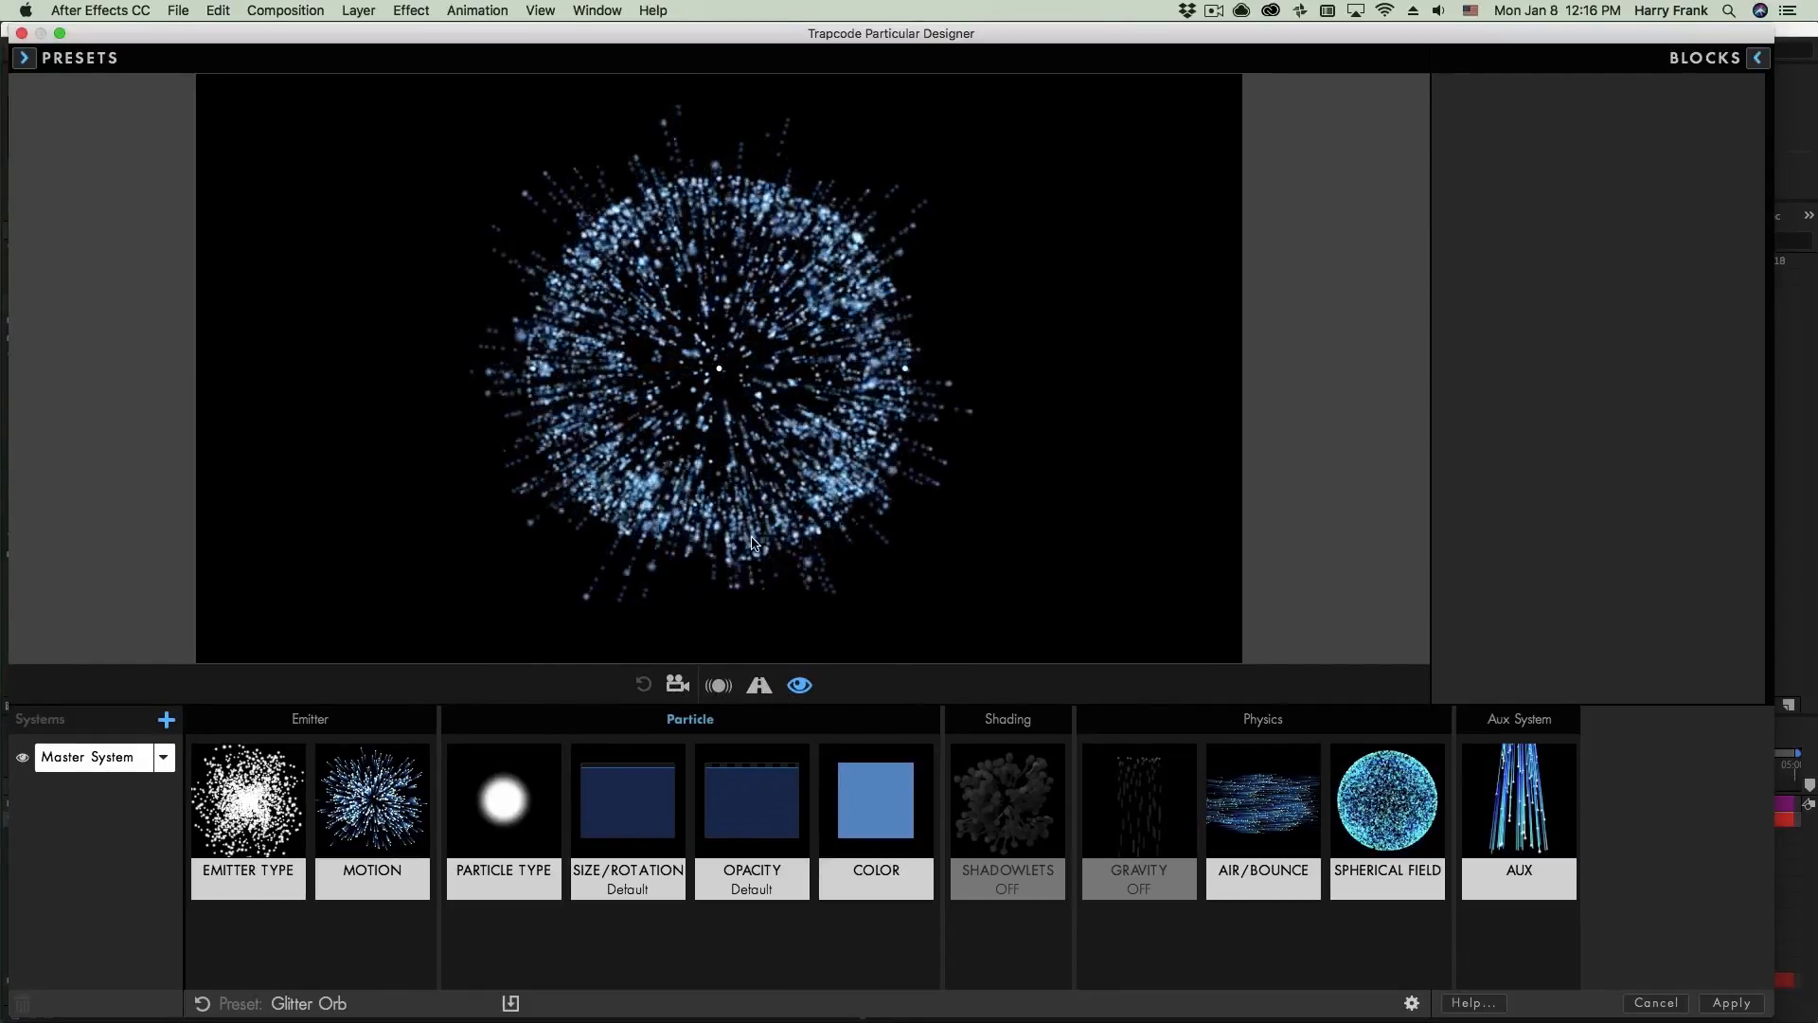
- Examine the Glitter Orb with the preview's camera controls by orbiting, panning and zooming, and reset the camera
{"action": "left_click", "coordinate": [678, 683]}
{"action": "mouse_move", "coordinate": [755, 305]}
{"action": "left_mouse_down"}
{"action": "mouse_move", "coordinate": [815, 376]}
{"action": "mouse_move", "coordinate": [795, 320]}
{"action": "mouse_move", "coordinate": [753, 283]}
{"action": "mouse_move", "coordinate": [747, 298]}
{"action": "left_mouse_up"}
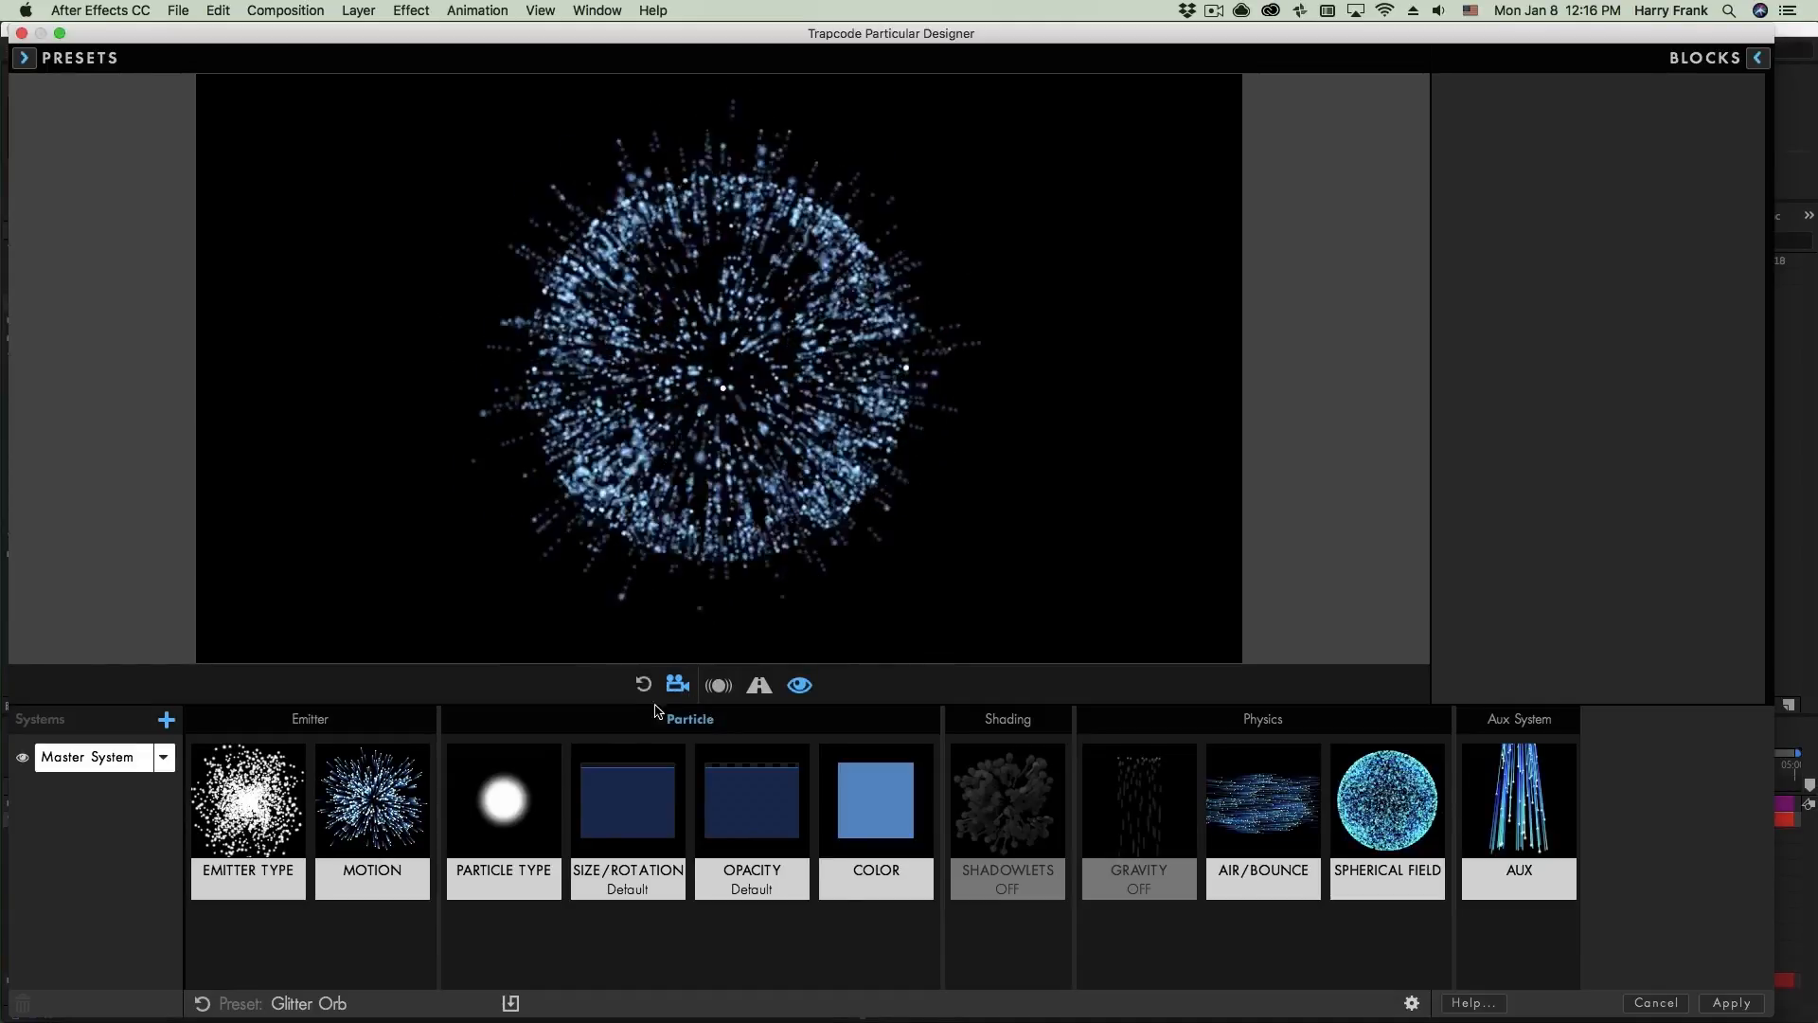
{"action": "left_click_drag", "start_coordinate": [721, 408], "coordinate": [810, 443]}
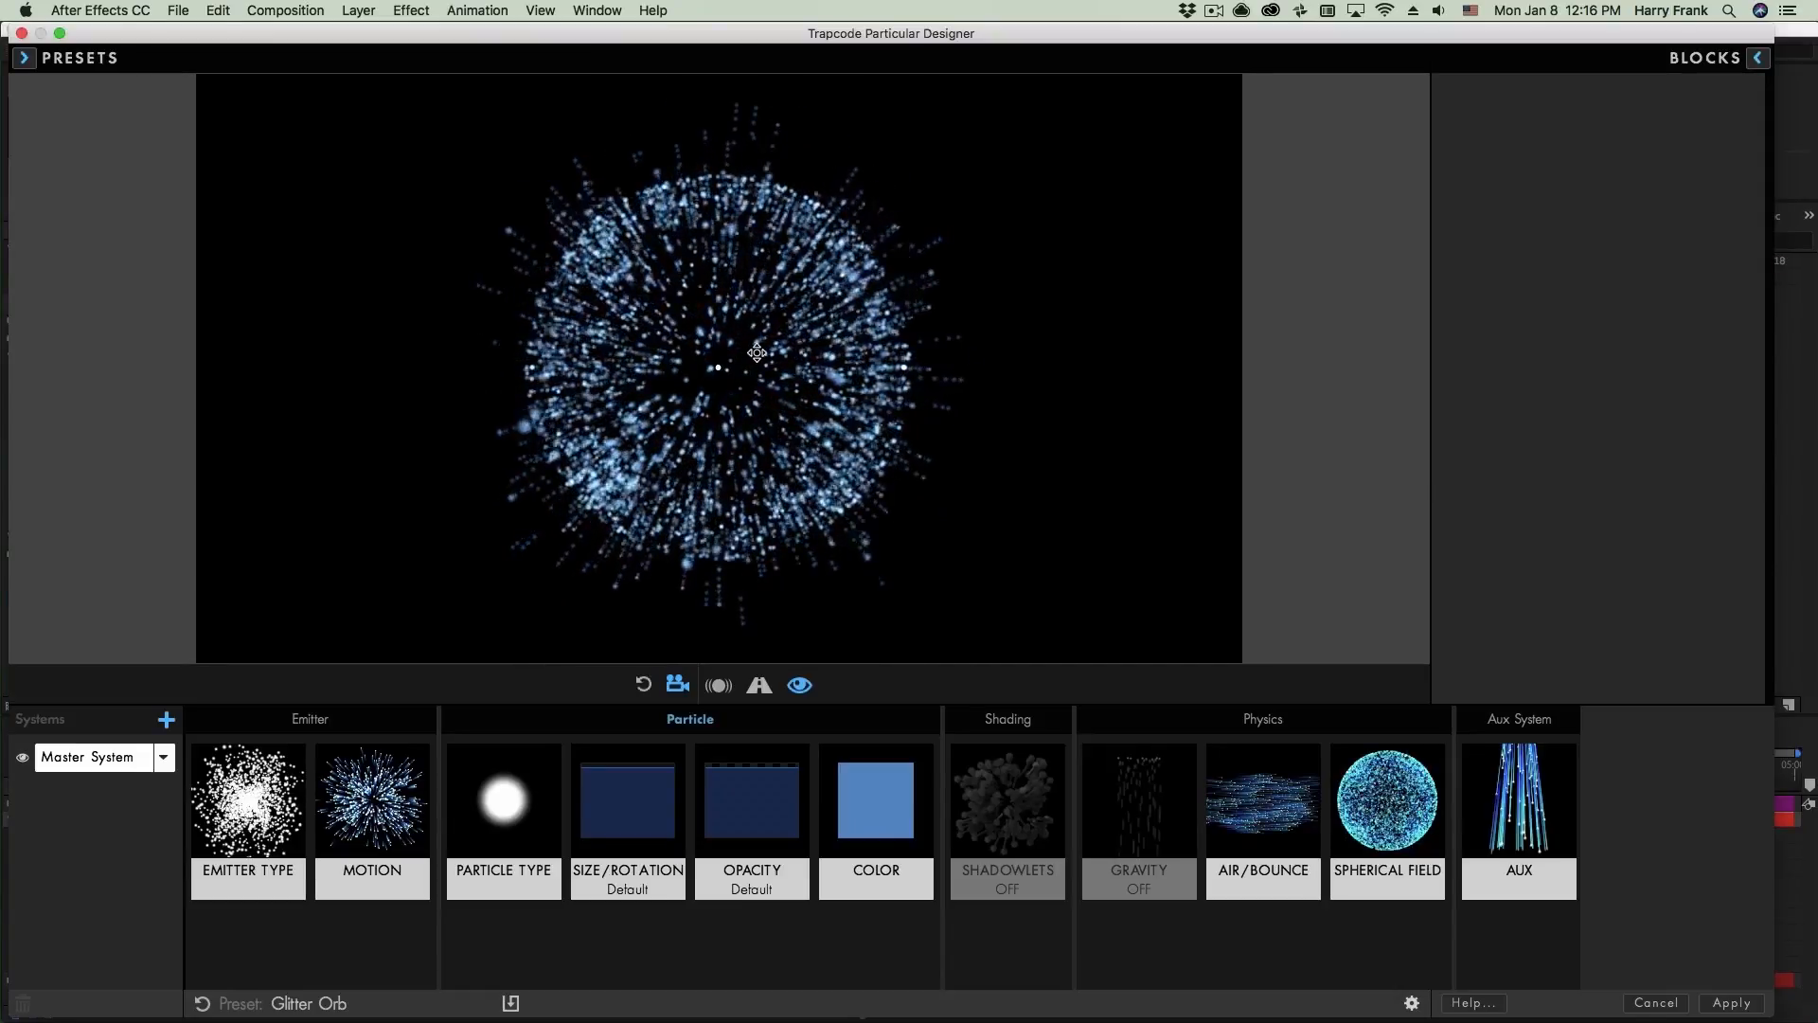
{"action": "left_click_drag", "start_coordinate": [725, 399], "coordinate": [810, 343]}
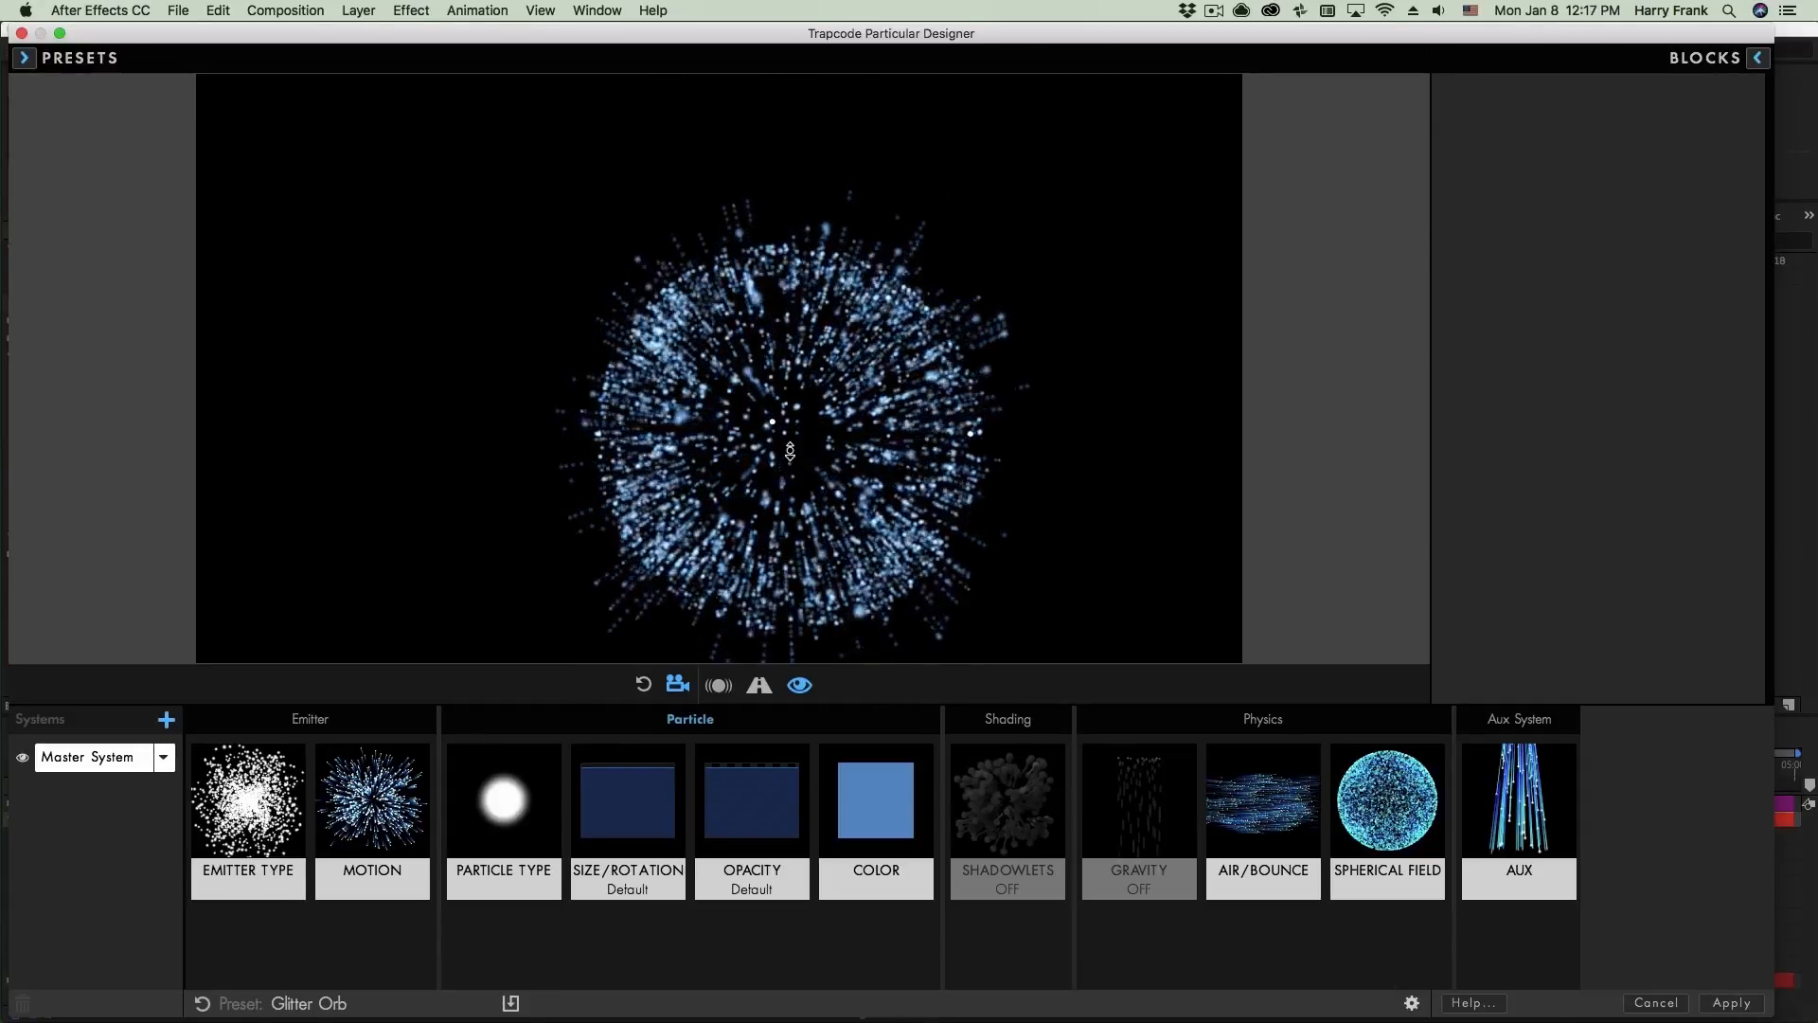
{"action": "left_click_drag", "start_coordinate": [812, 447], "coordinate": [871, 341]}
{"action": "left_click", "coordinate": [643, 684]}
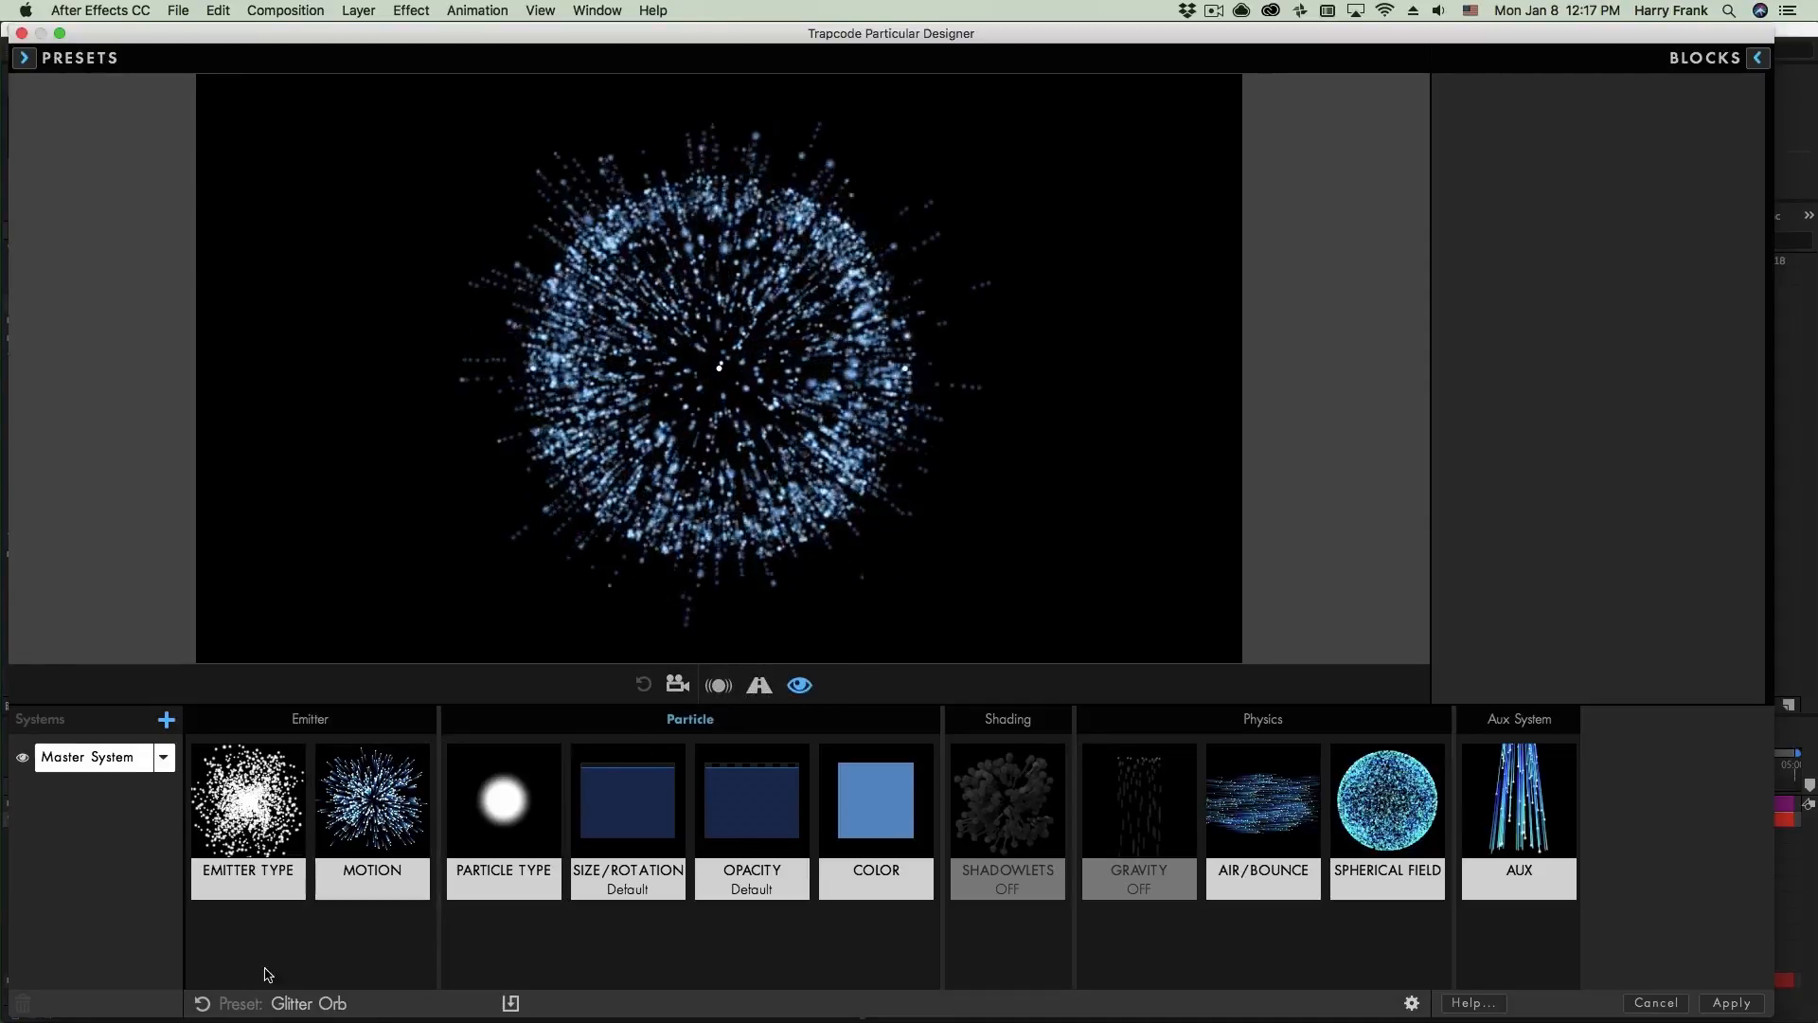
- Reset the Designer to the default Master System and raise the Velocity in its Motion block
{"action": "left_click", "coordinate": [201, 1003]}
{"action": "left_click", "coordinate": [372, 801]}
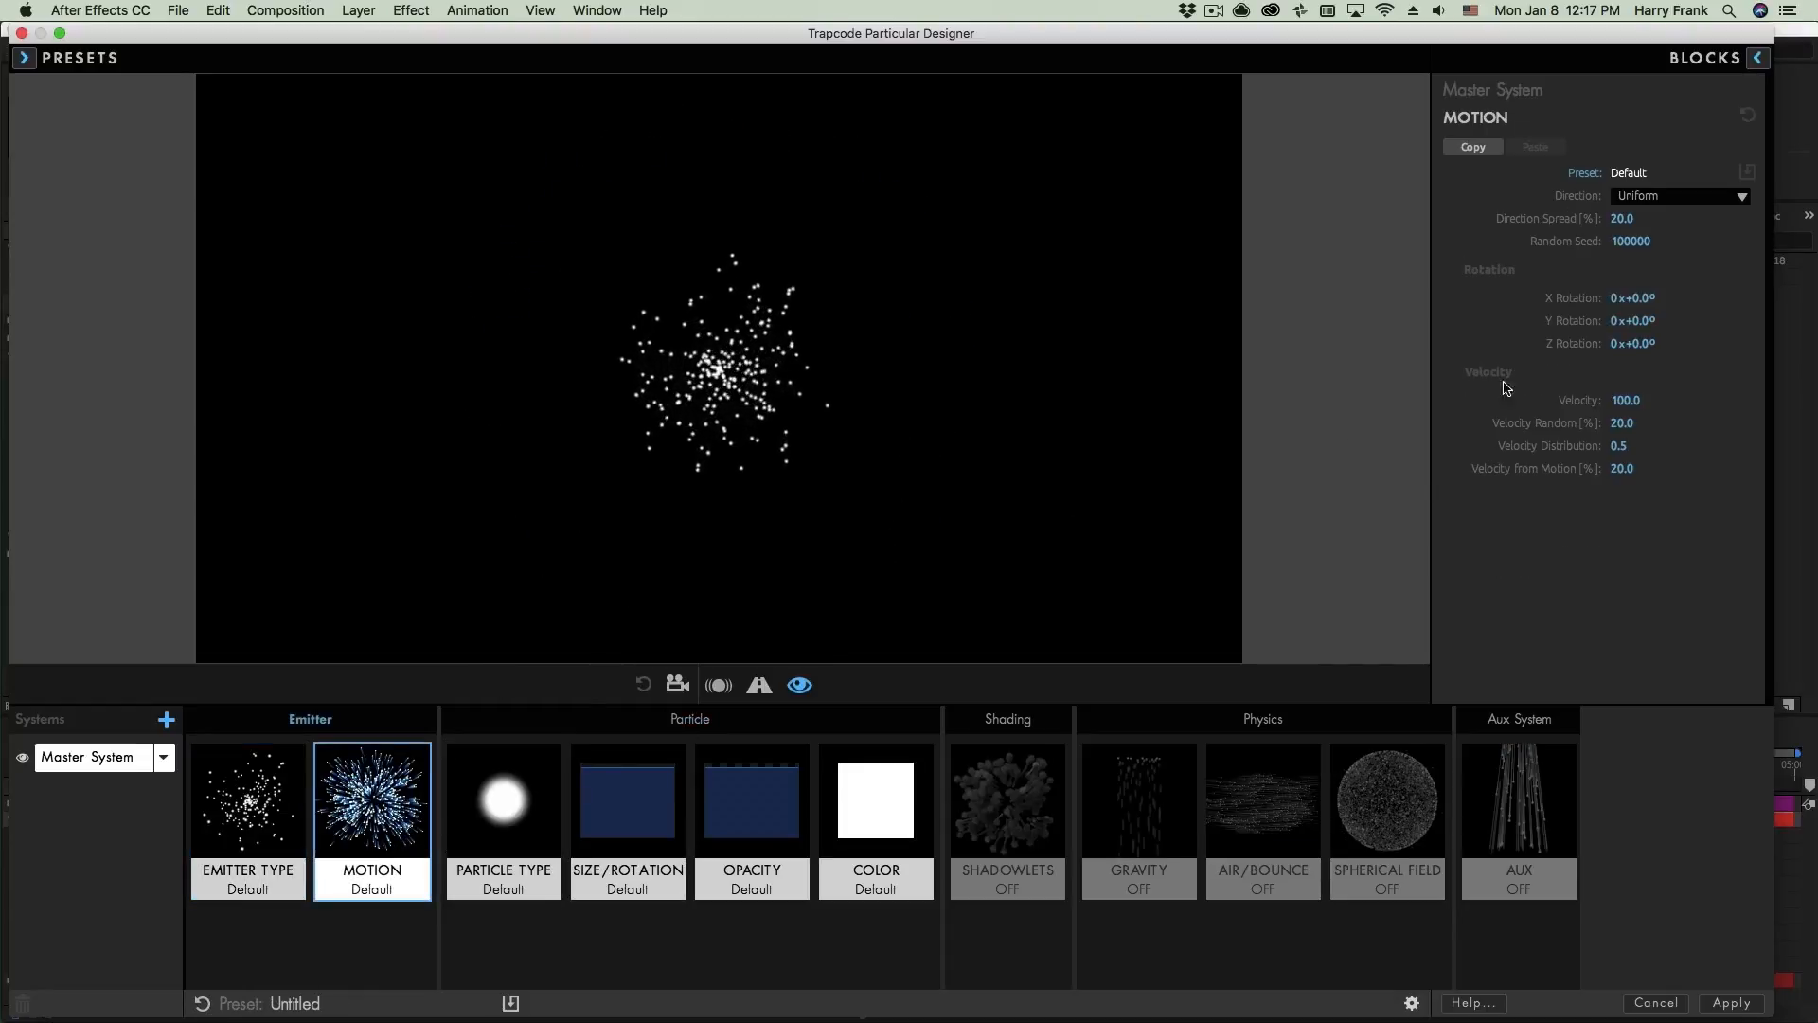
{"action": "left_click_drag", "start_coordinate": [1656, 400], "coordinate": [1659, 399]}
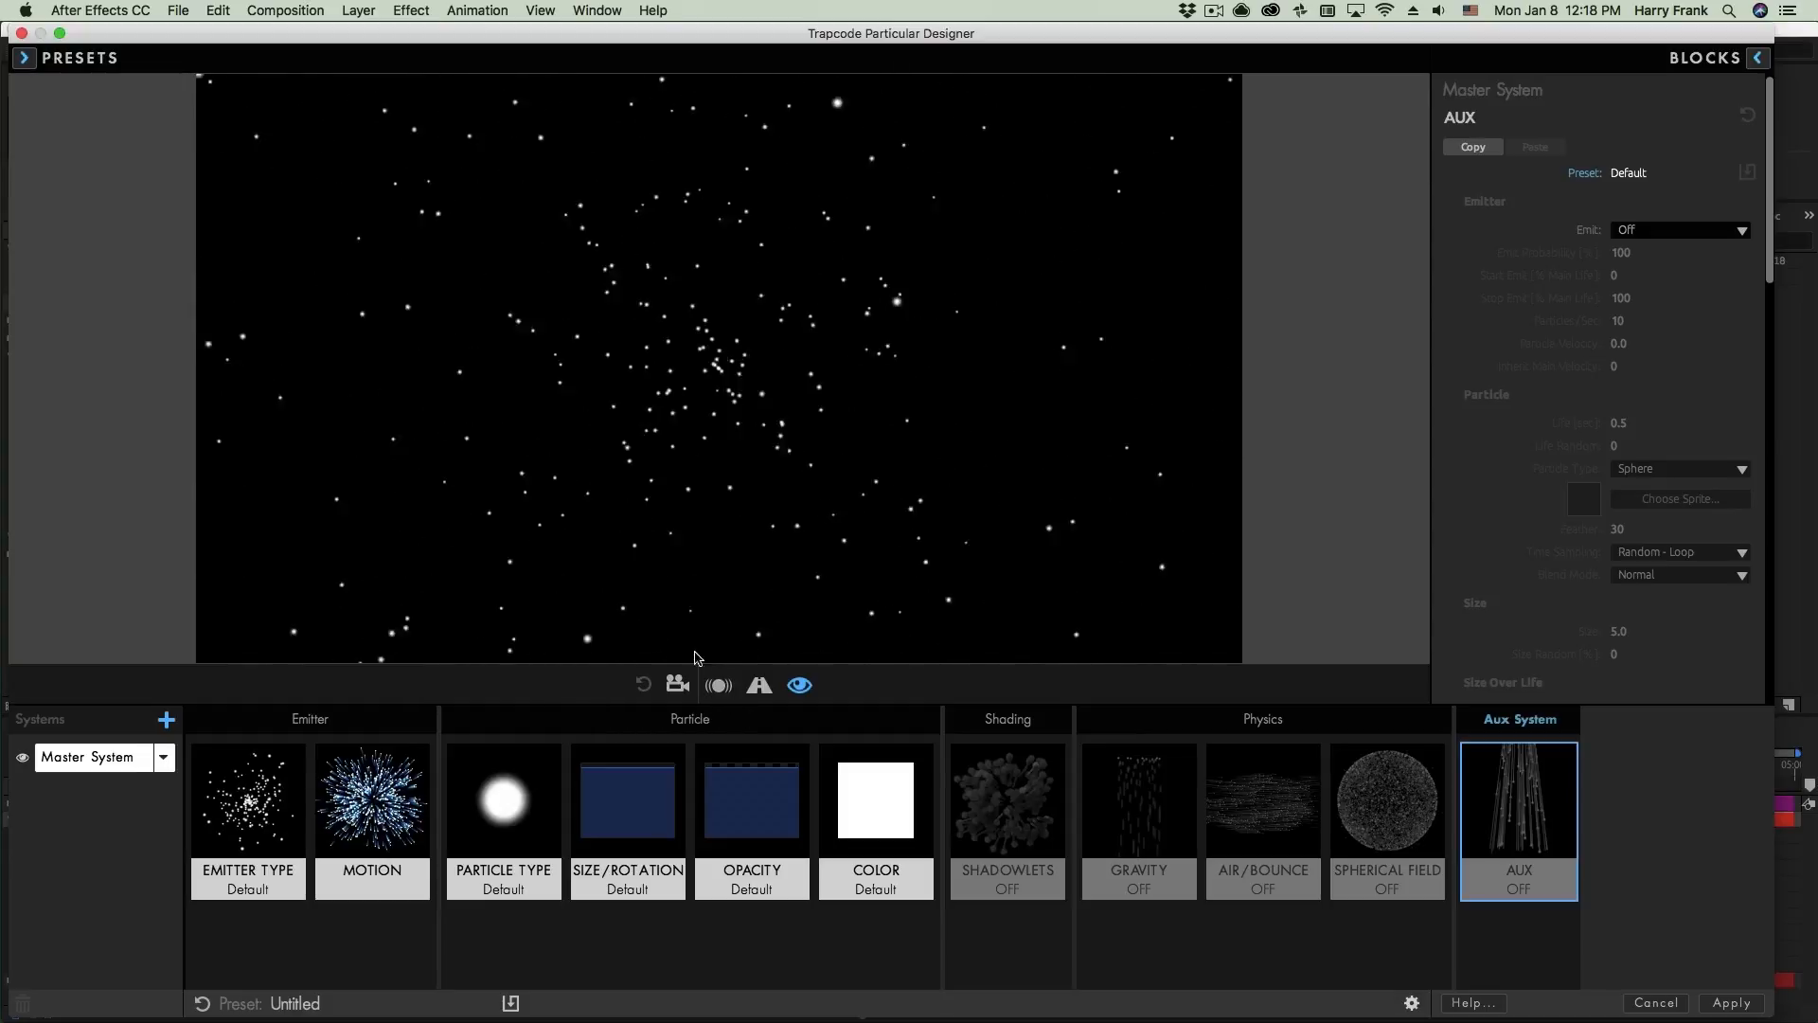
- Compare the particle preview with motion blur on and off, and apply the Designer setup to the Particular layer
{"action": "left_click", "coordinate": [718, 686]}
{"action": "left_click", "coordinate": [720, 685]}
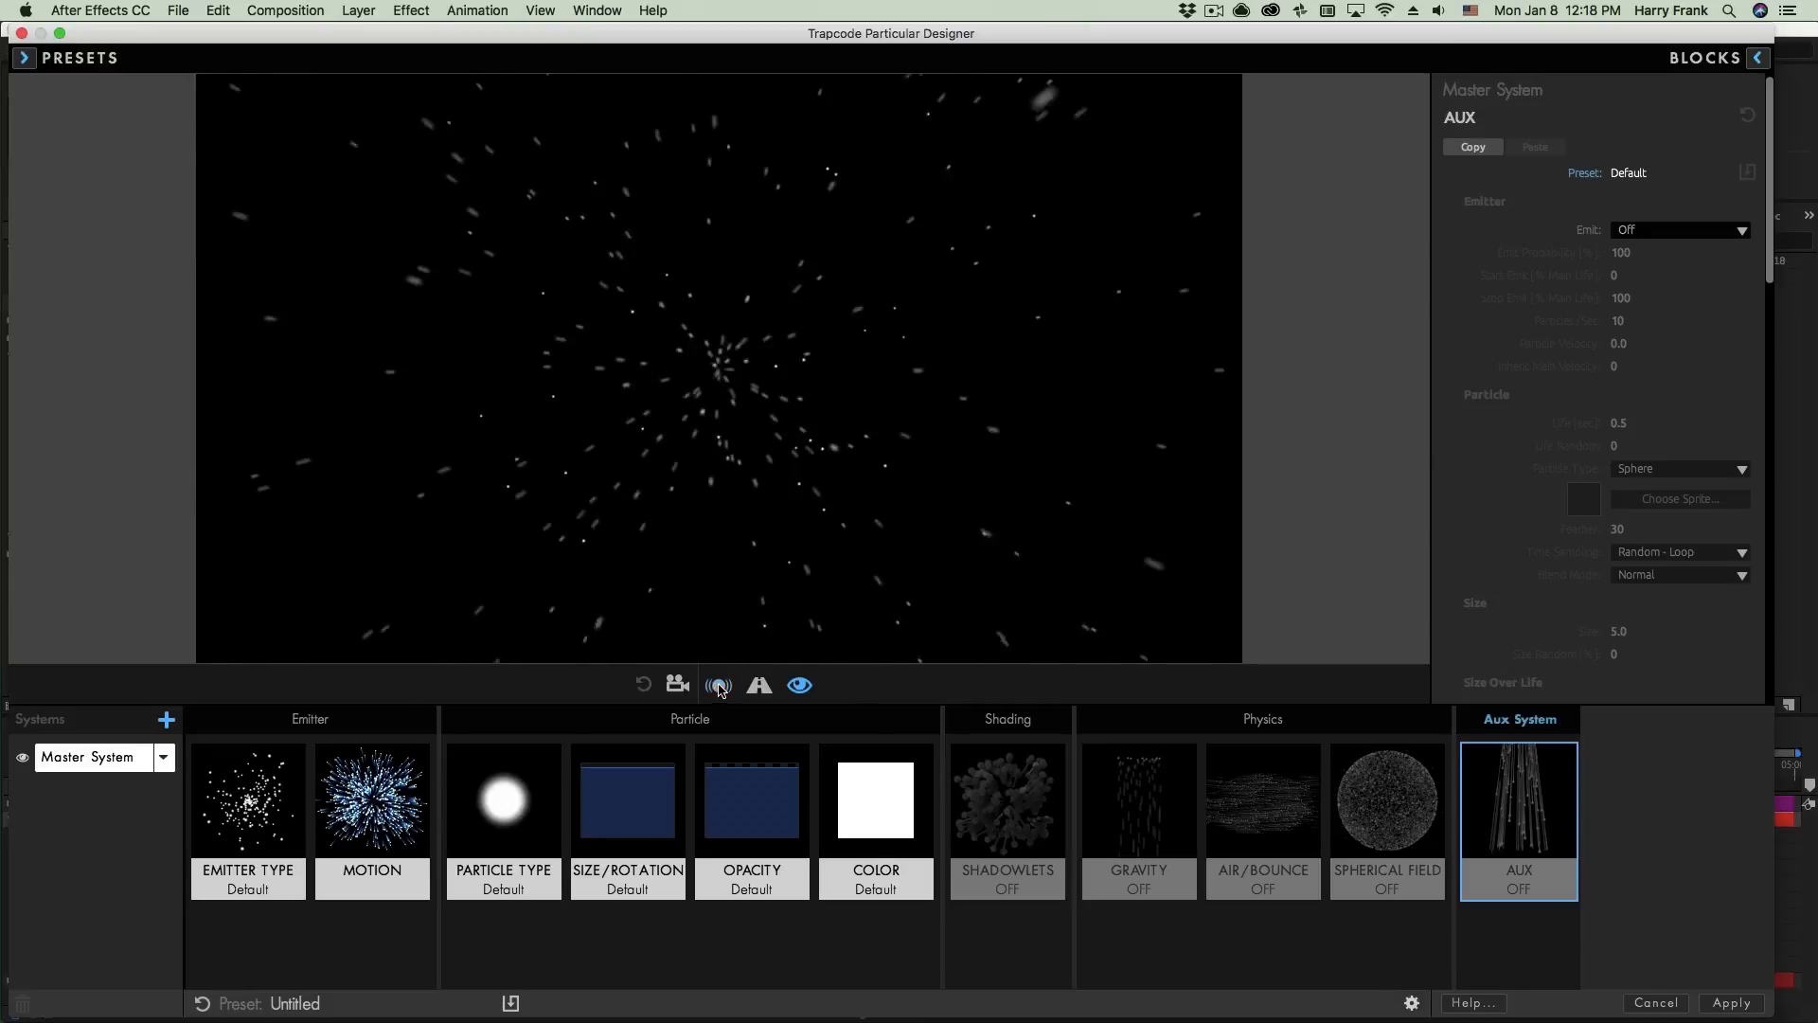
{"action": "left_click", "coordinate": [720, 698]}
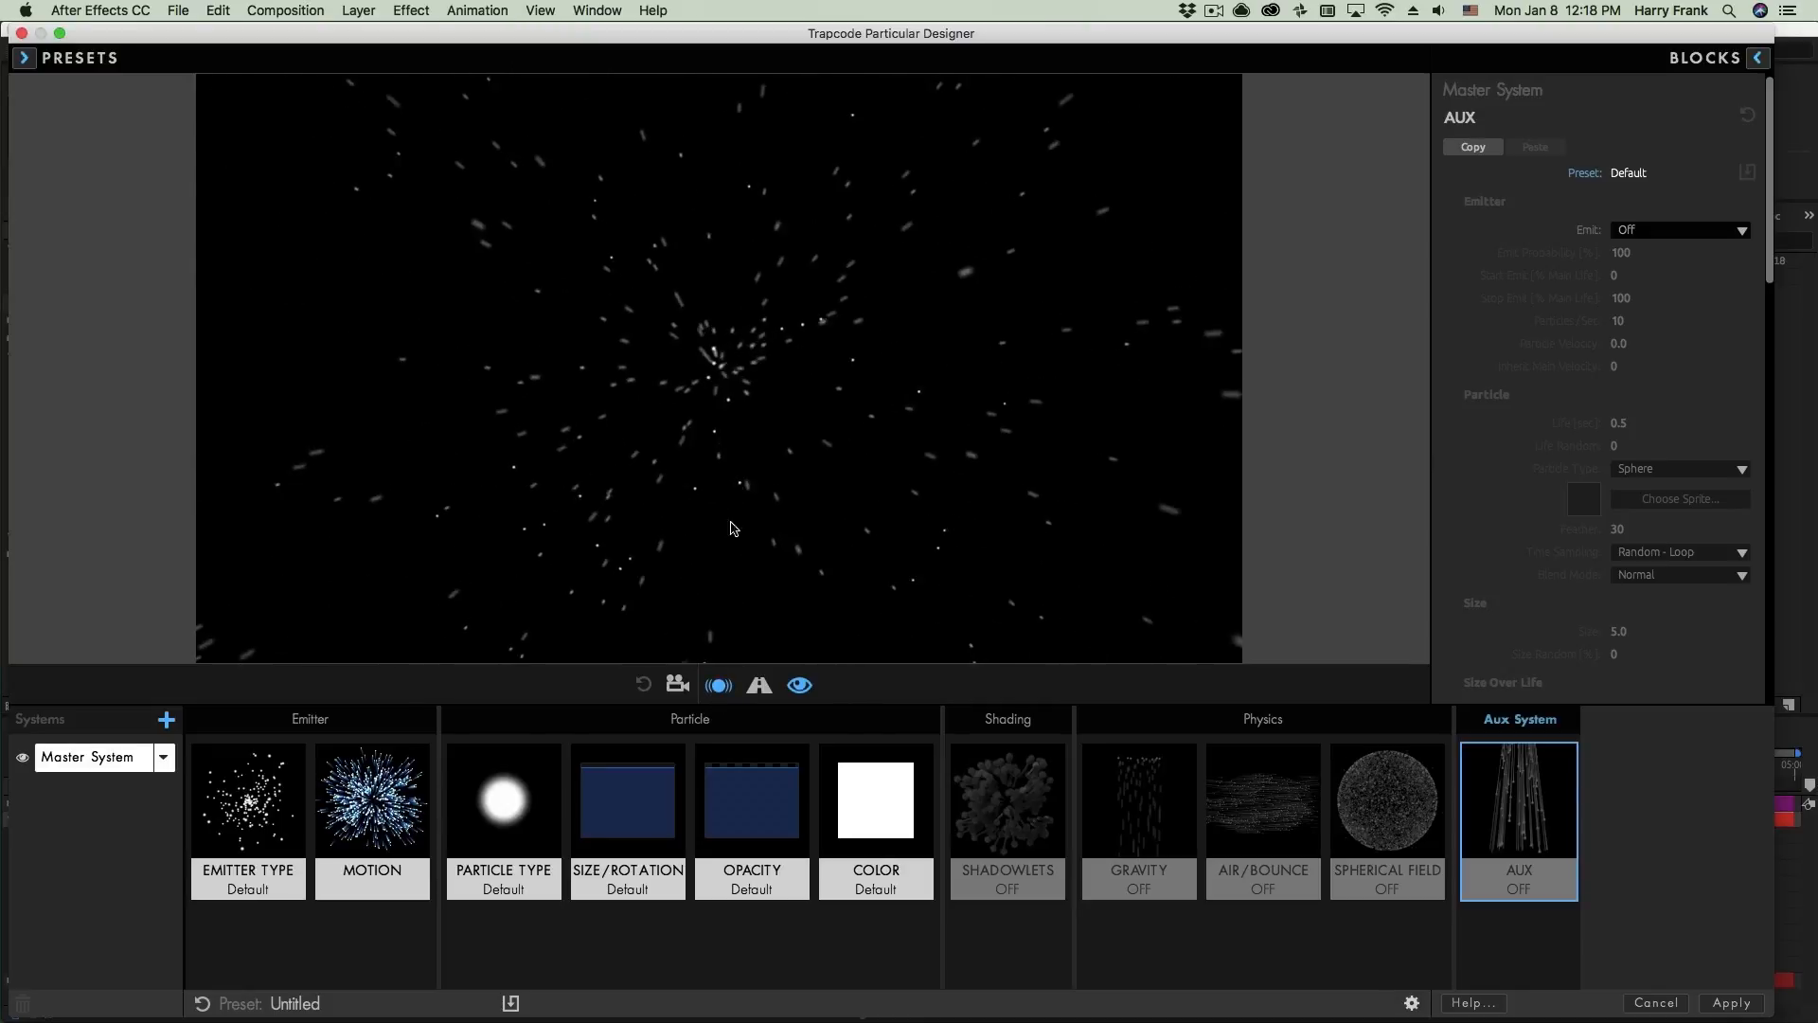
{"action": "left_click", "coordinate": [718, 689]}
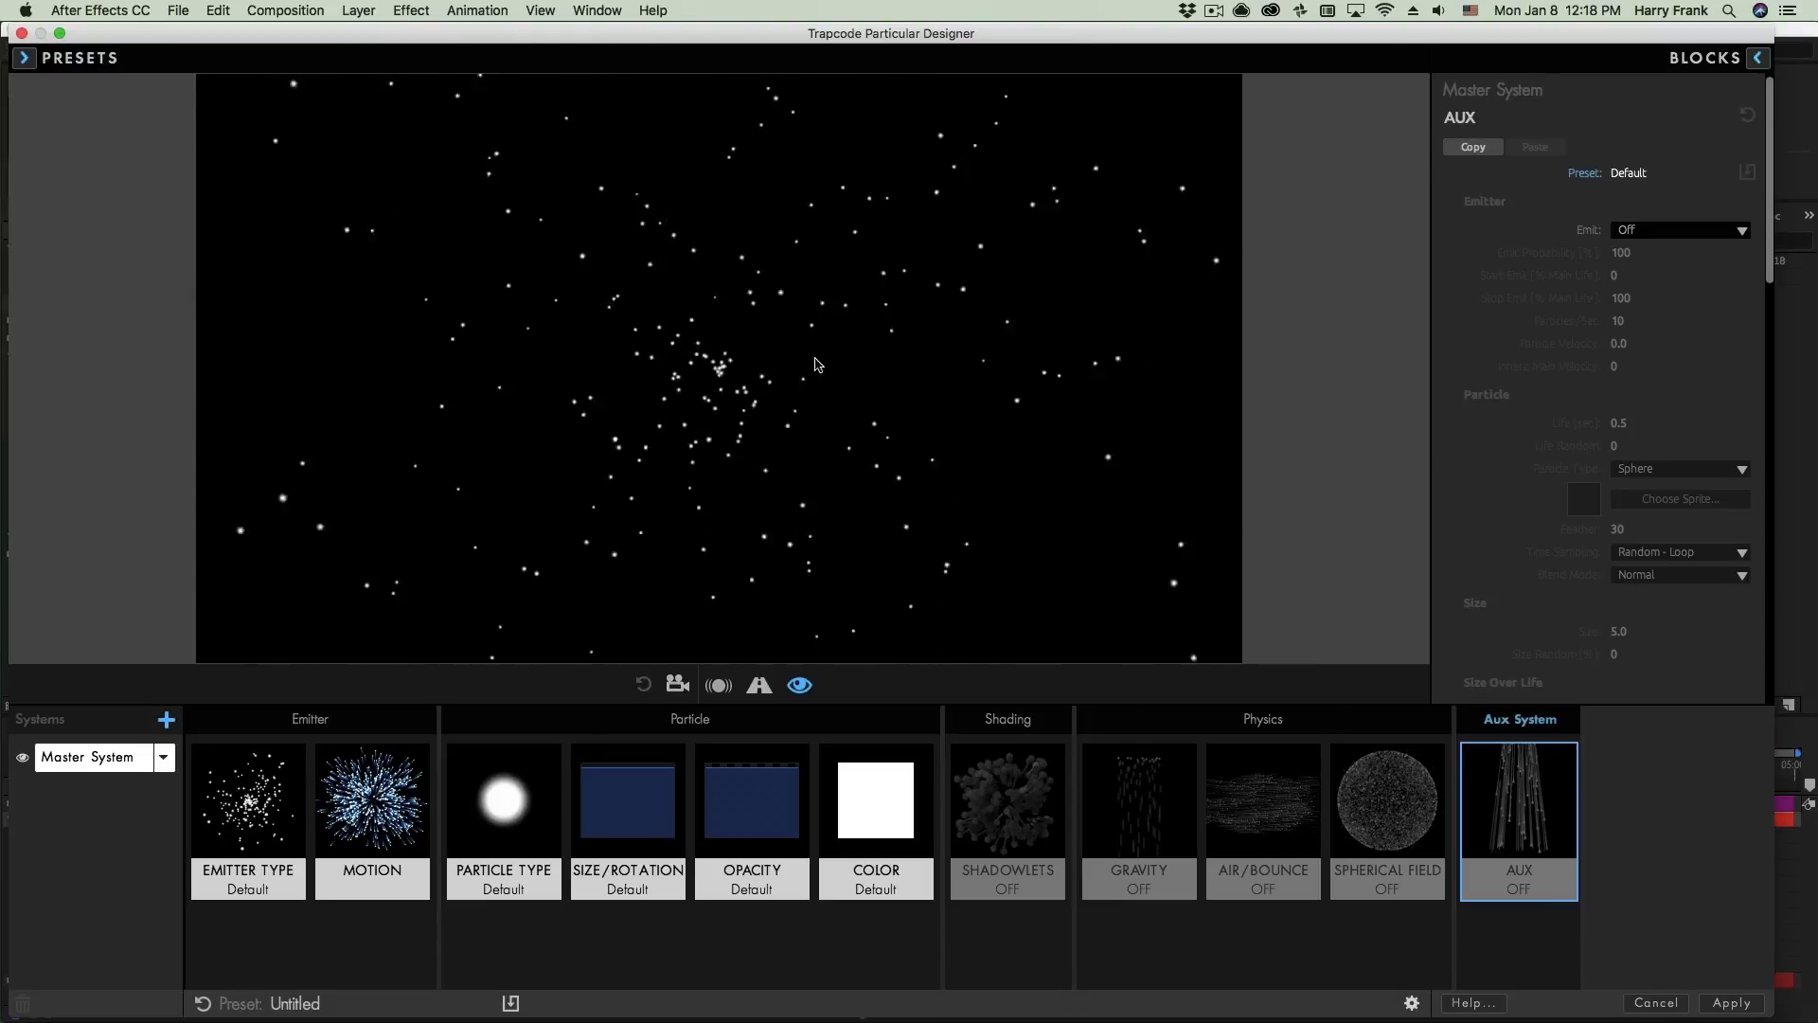
{"action": "left_click", "coordinate": [1732, 1002]}
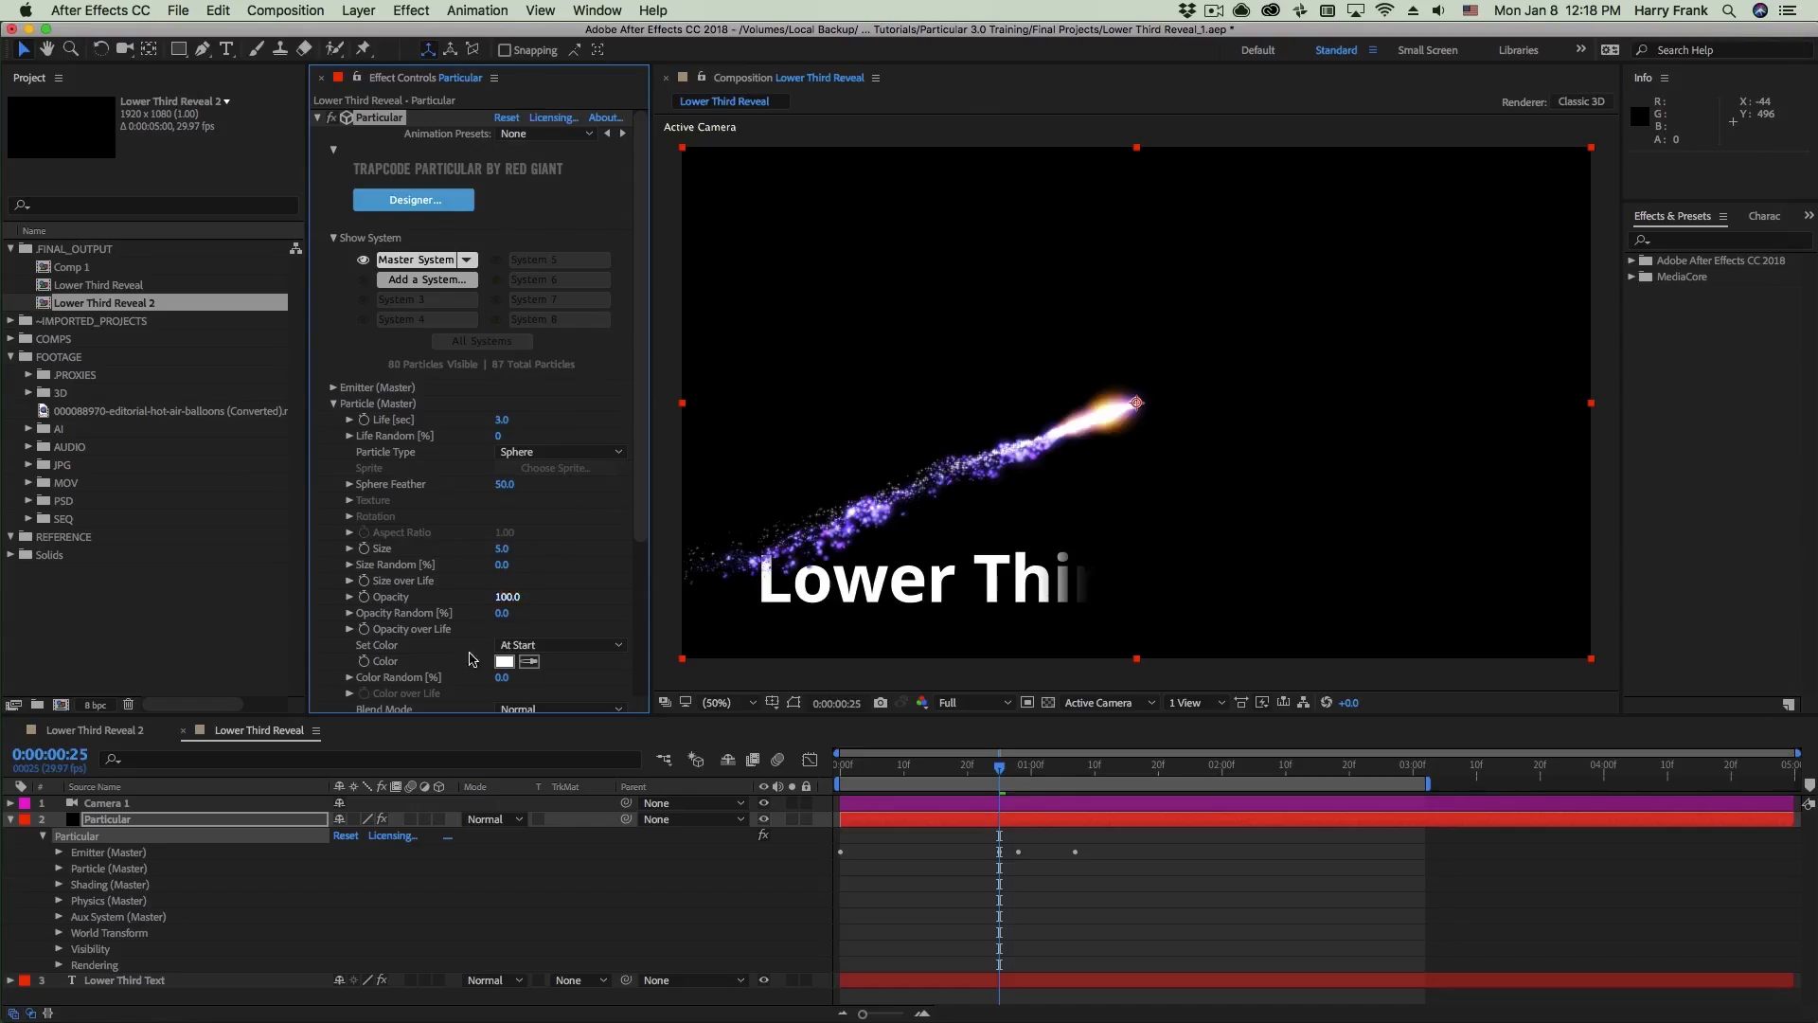
- Reveal Camera 1's depth-of-field options, try a different Aperture value, undo it and collapse the options again
{"action": "left_click", "coordinate": [133, 803]}
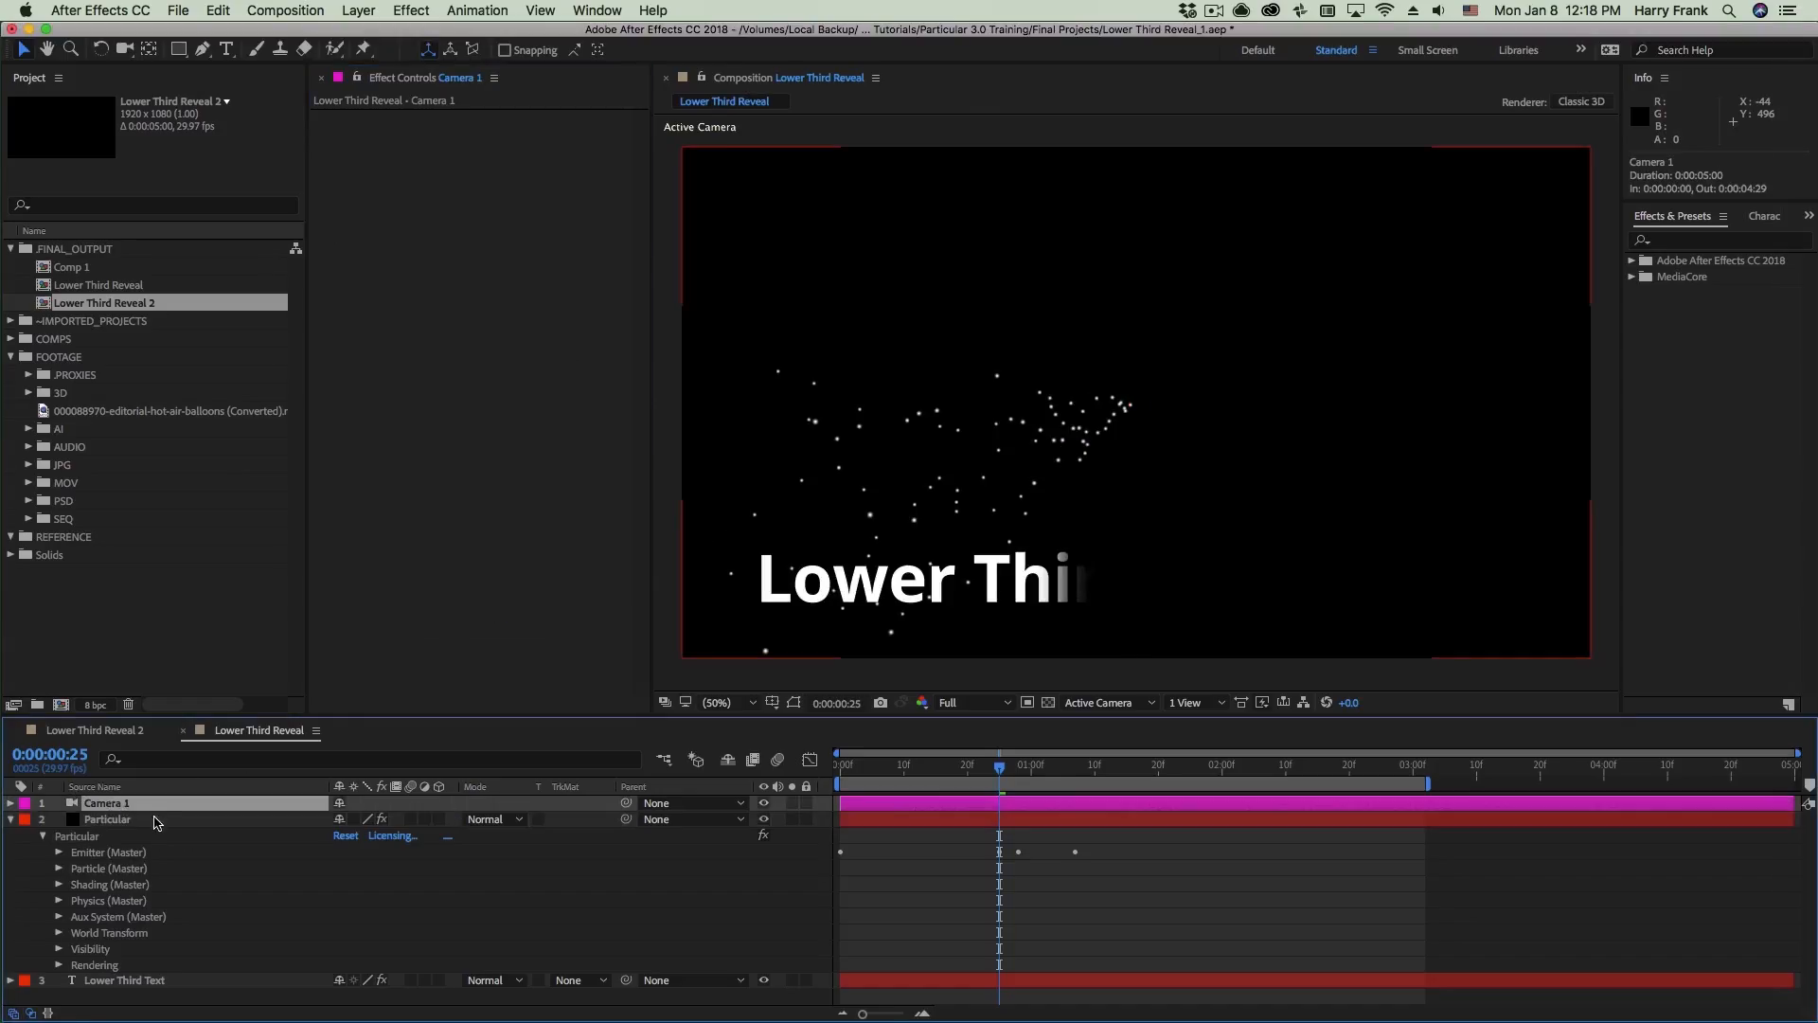
{"action": "key", "text": "a"}
{"action": "key", "text": "a"}
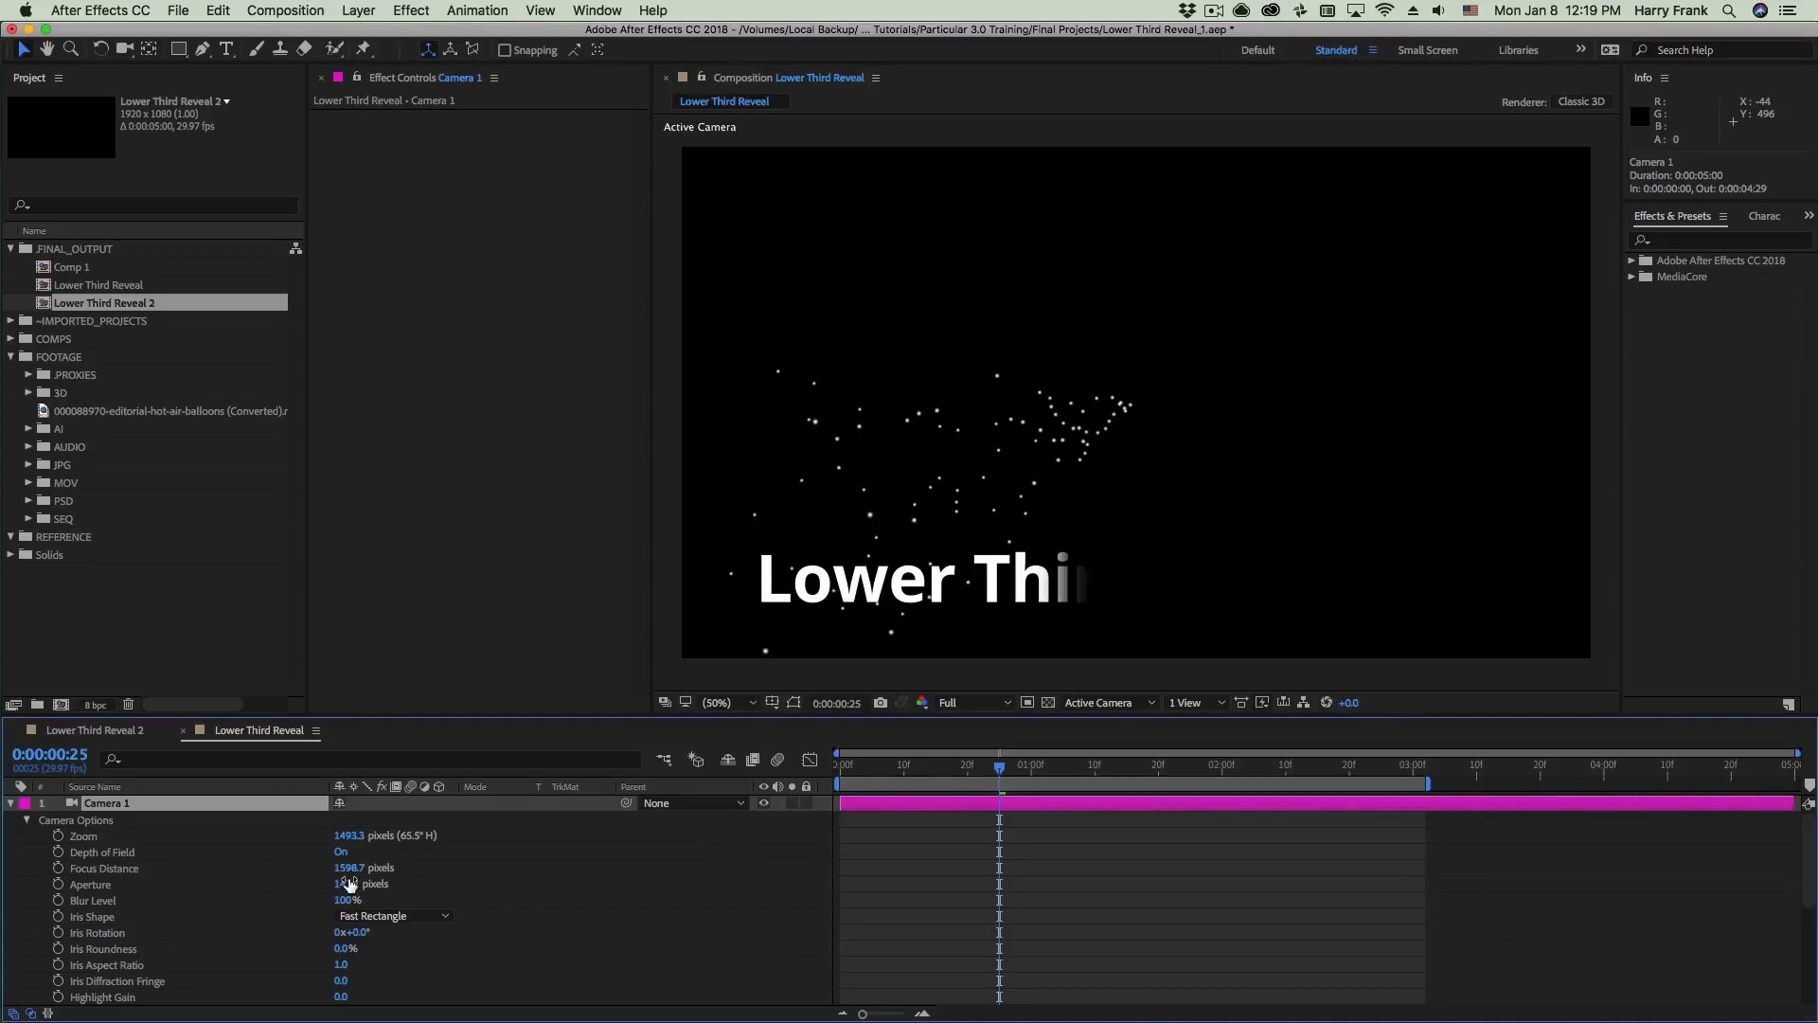
{"action": "left_click_drag", "start_coordinate": [348, 884], "coordinate": [350, 898]}
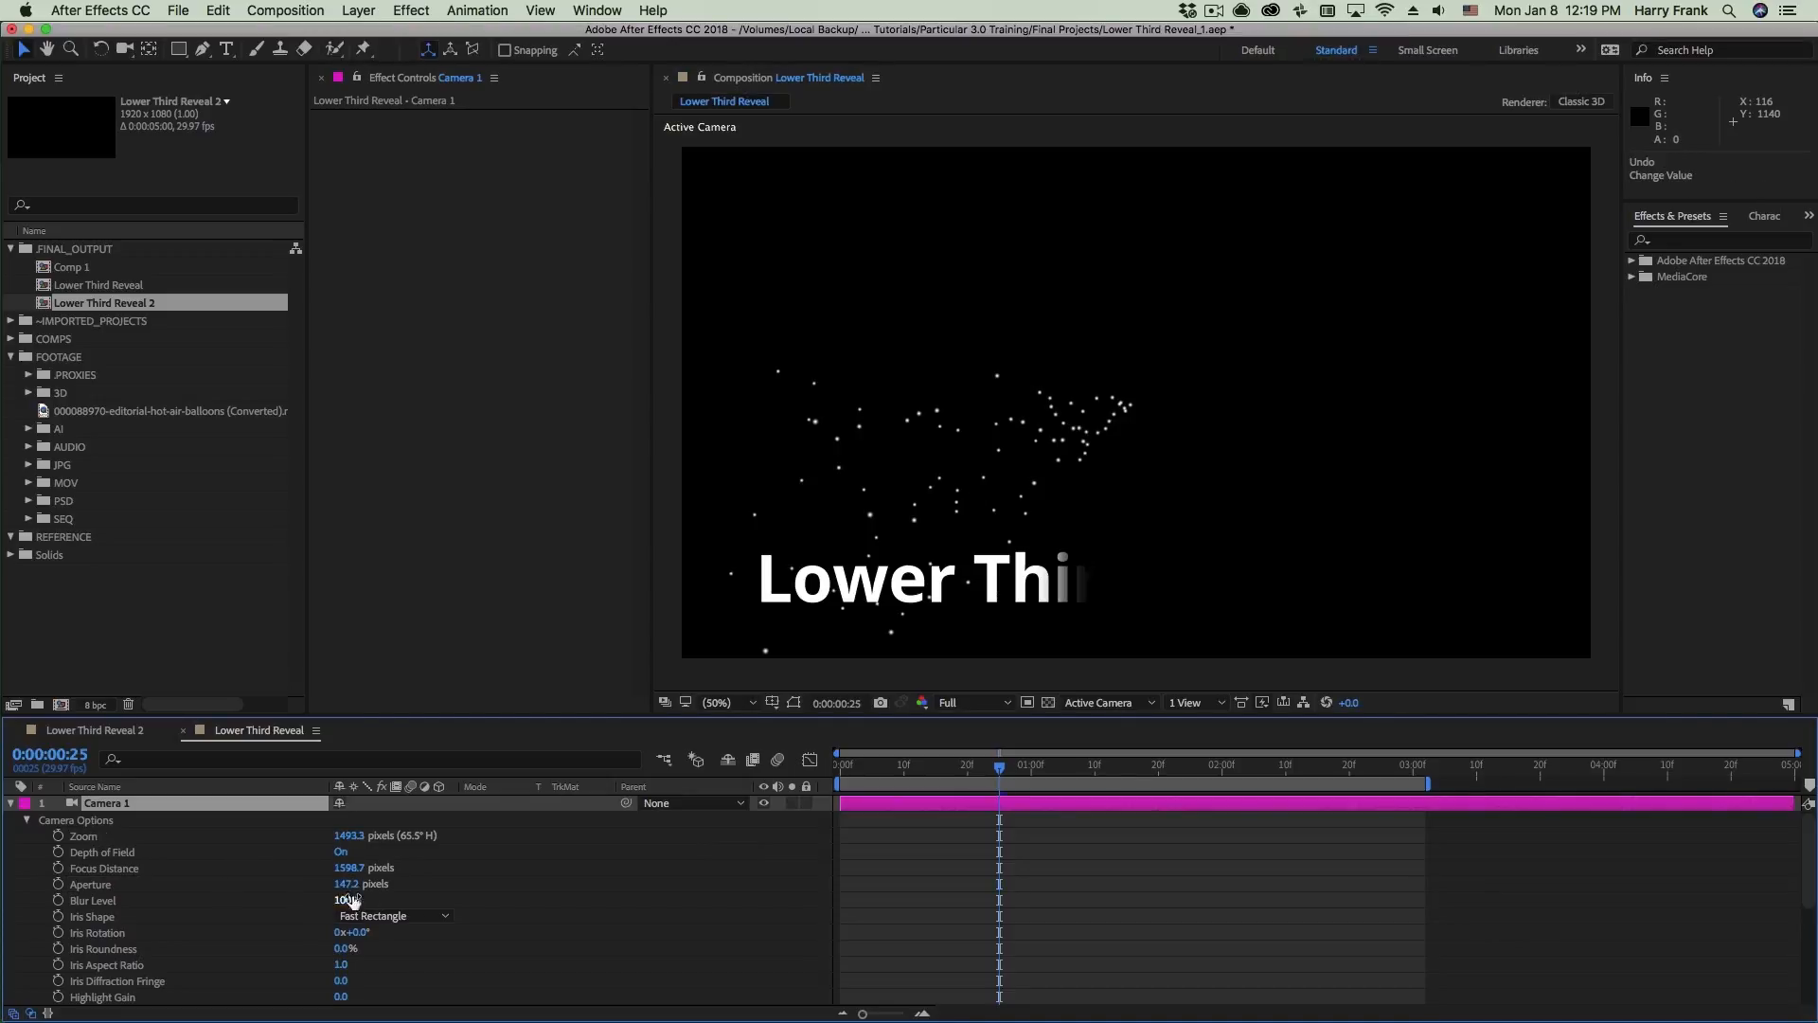
{"action": "key", "text": "super+a"}
{"action": "key", "text": "e"}
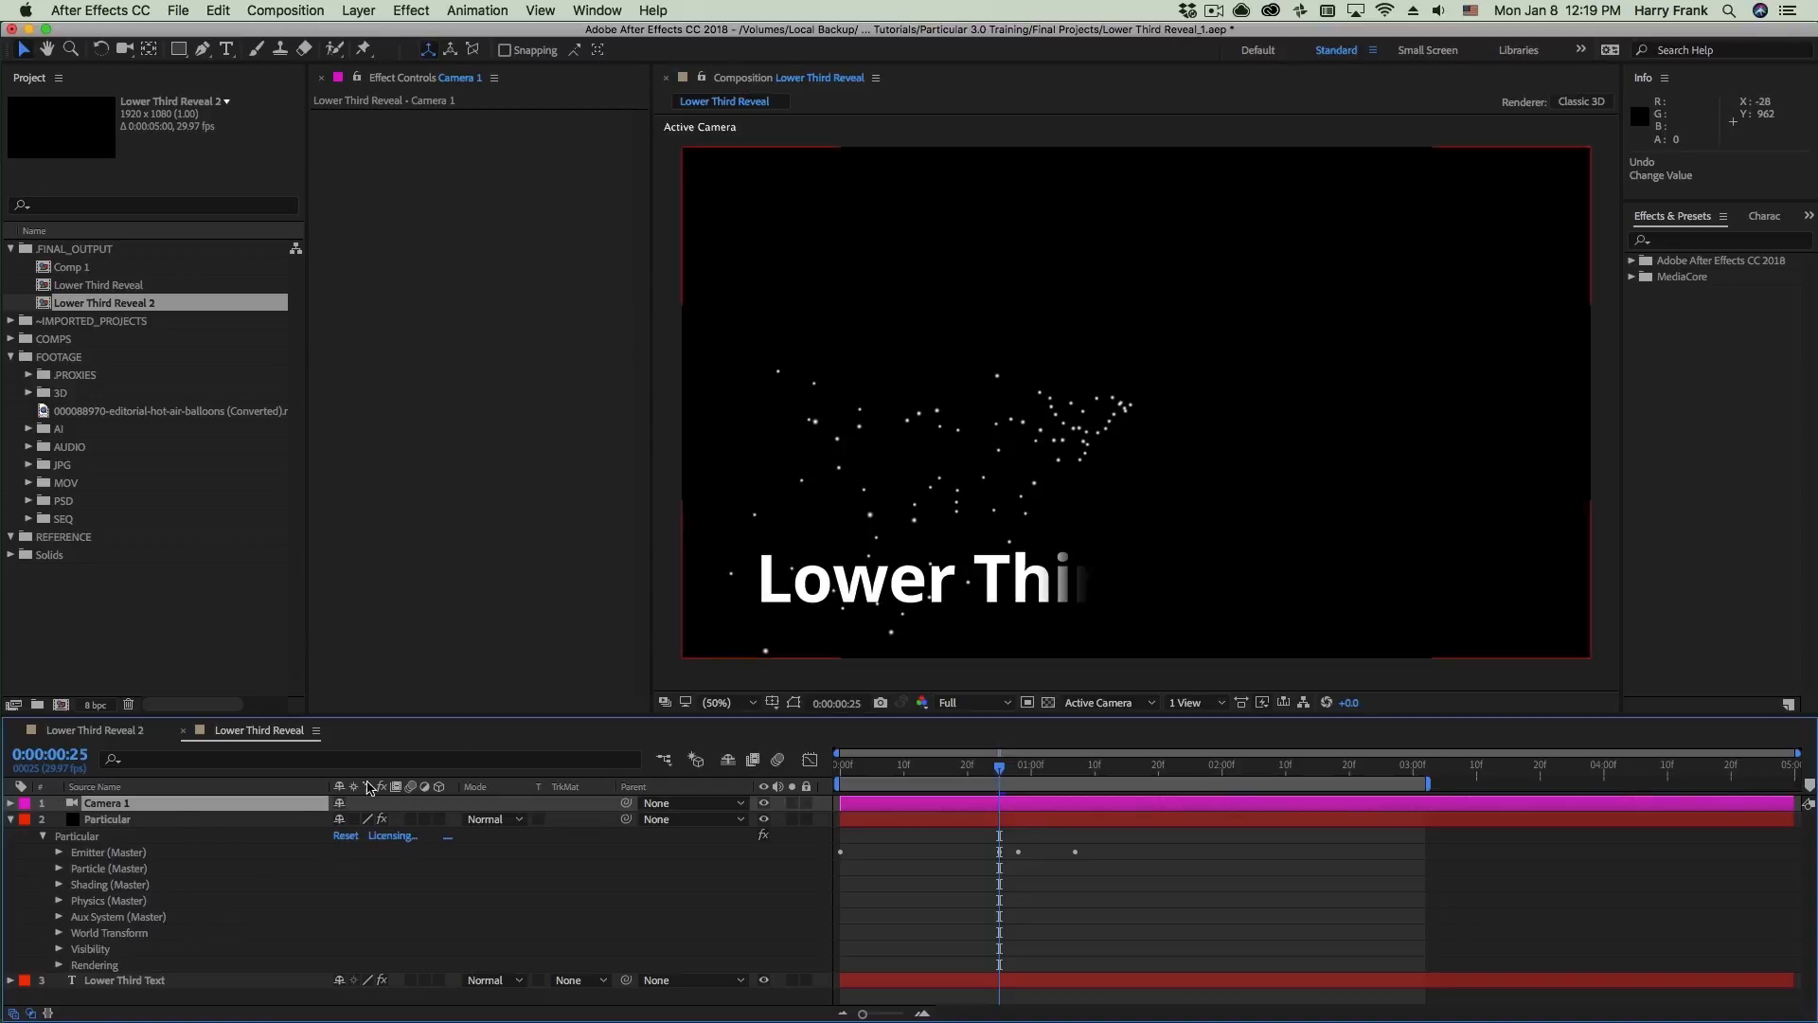
- Reopen the Designer and load the Ethereal Plane single-system preset onto the Master System
{"action": "left_click", "coordinate": [101, 836]}
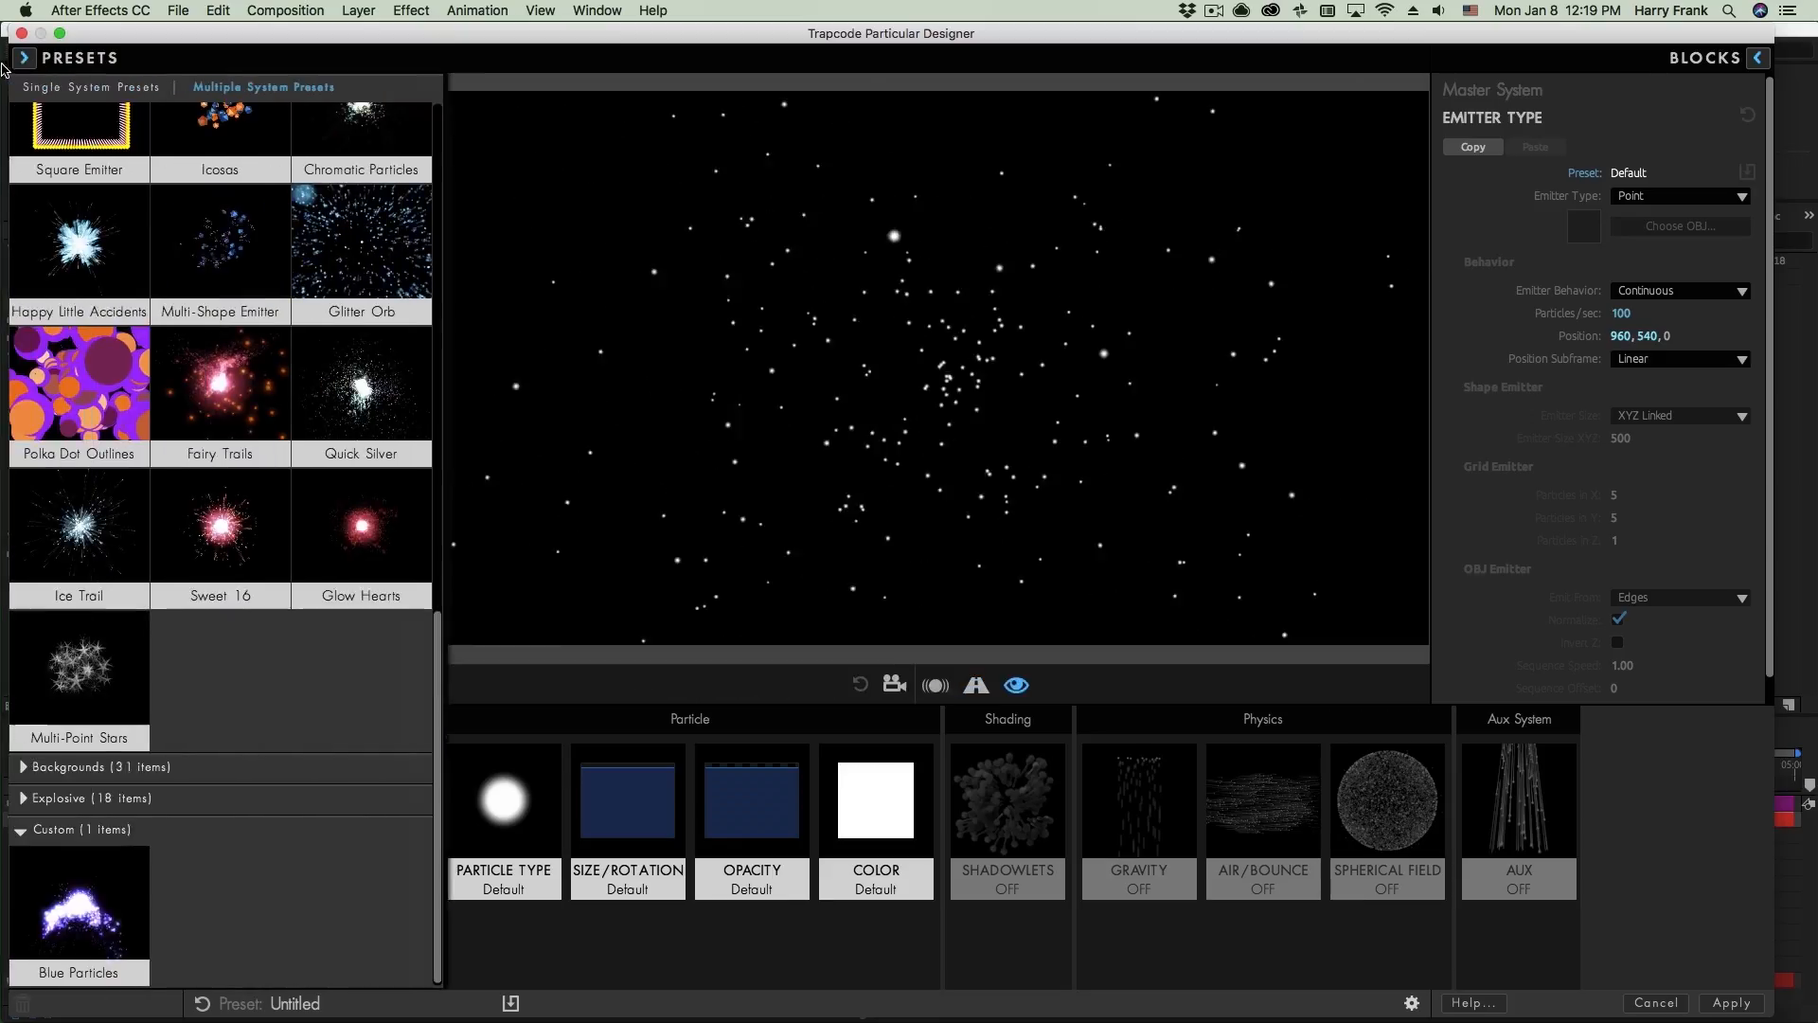
{"action": "left_click", "coordinate": [91, 87]}
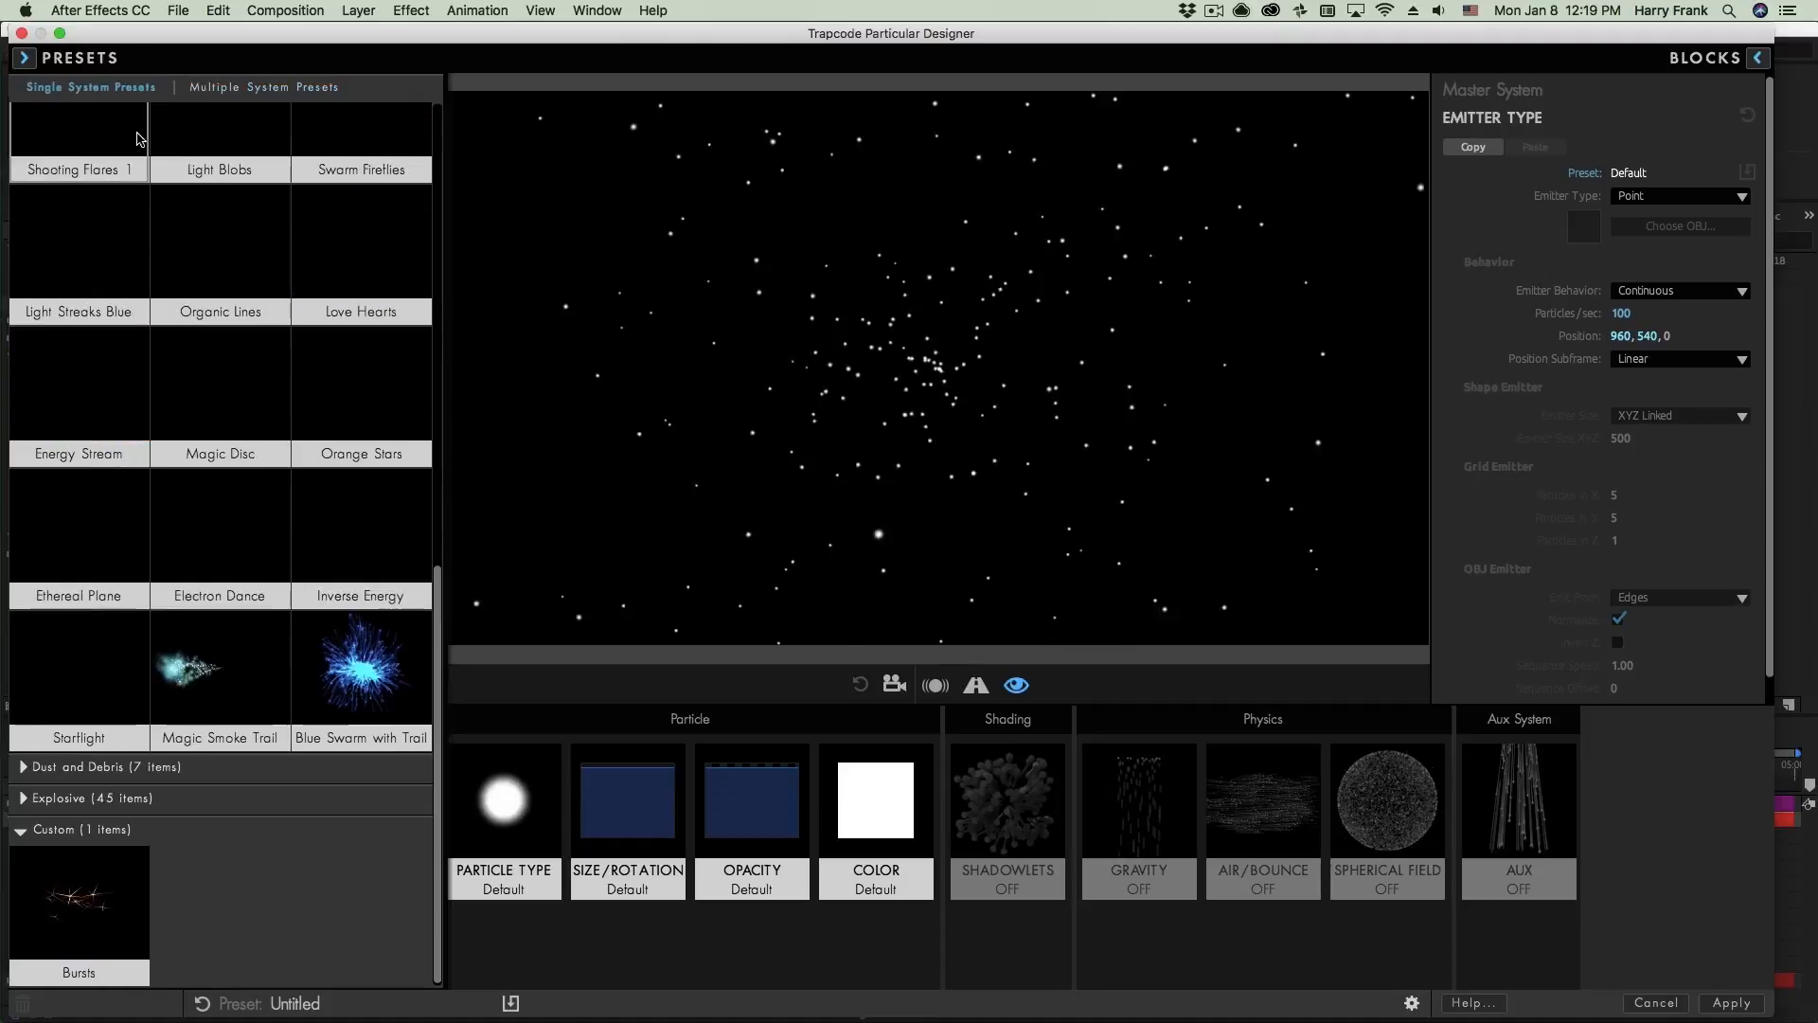
{"action": "double_click", "coordinate": [71, 537]}
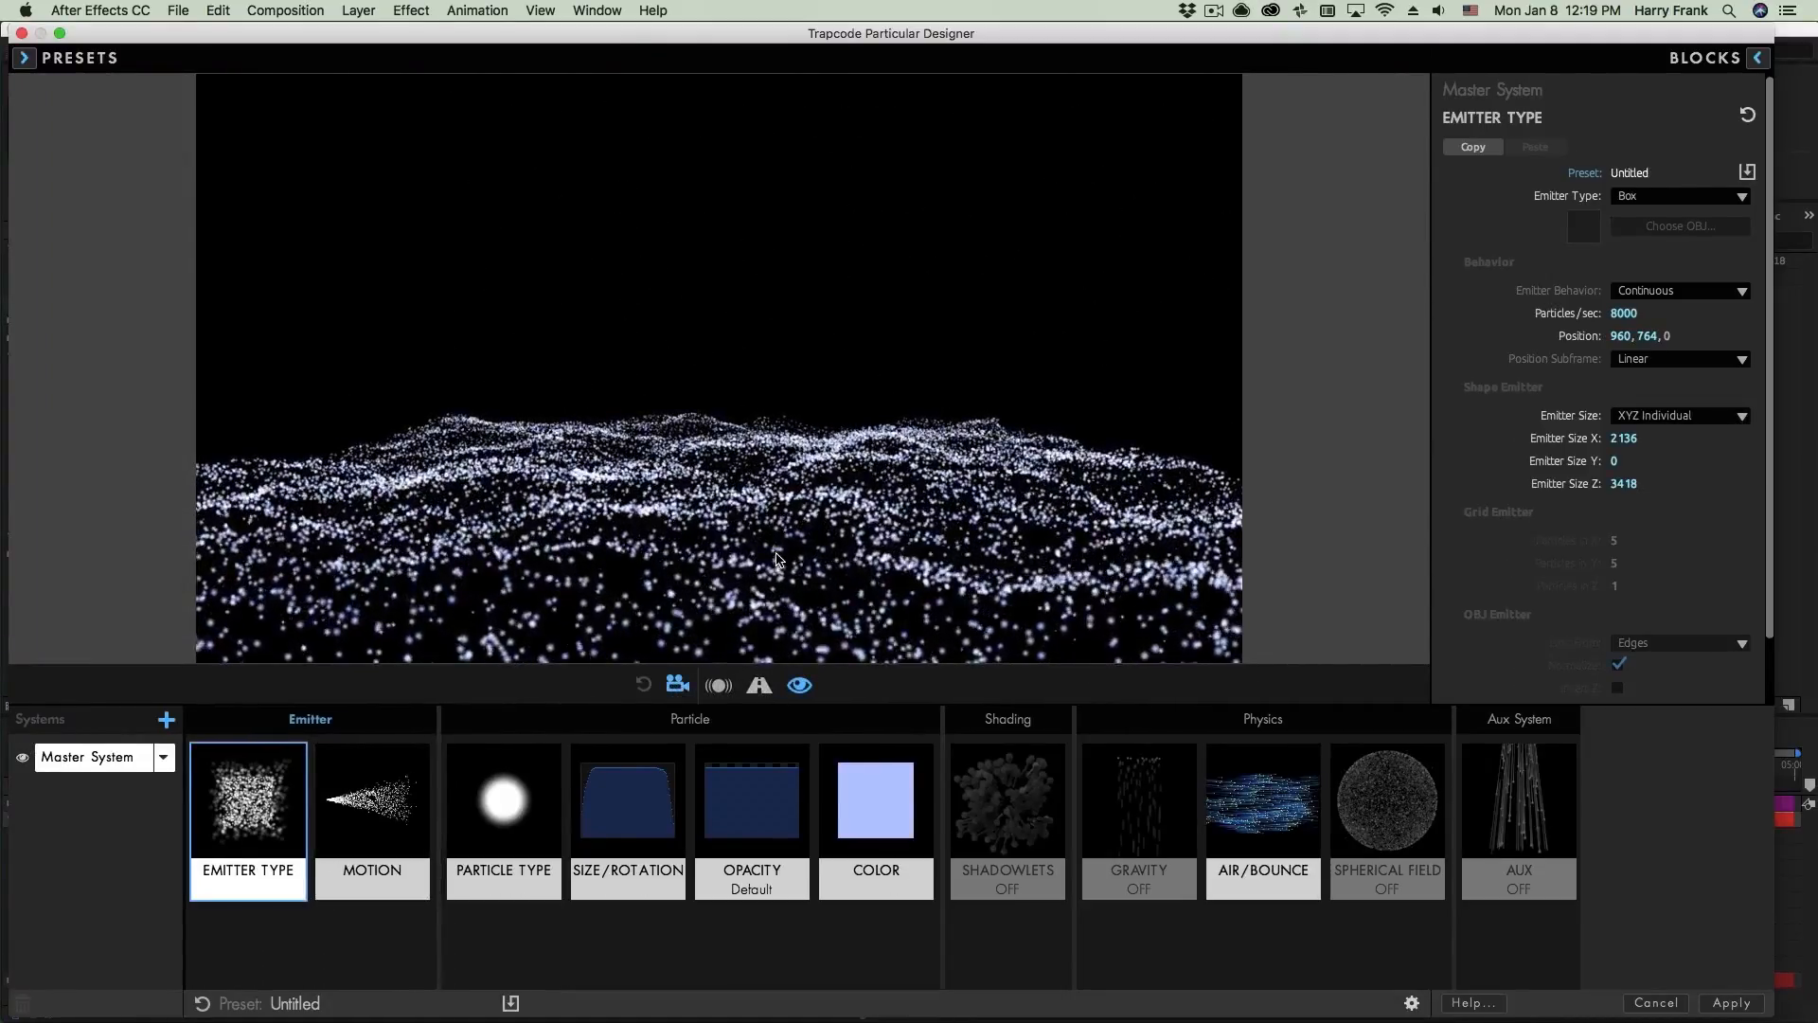
- Move the preview camera for a lower, closer view across the Ethereal Plane particles
{"action": "left_click_drag", "start_coordinate": [725, 530], "coordinate": [822, 484]}
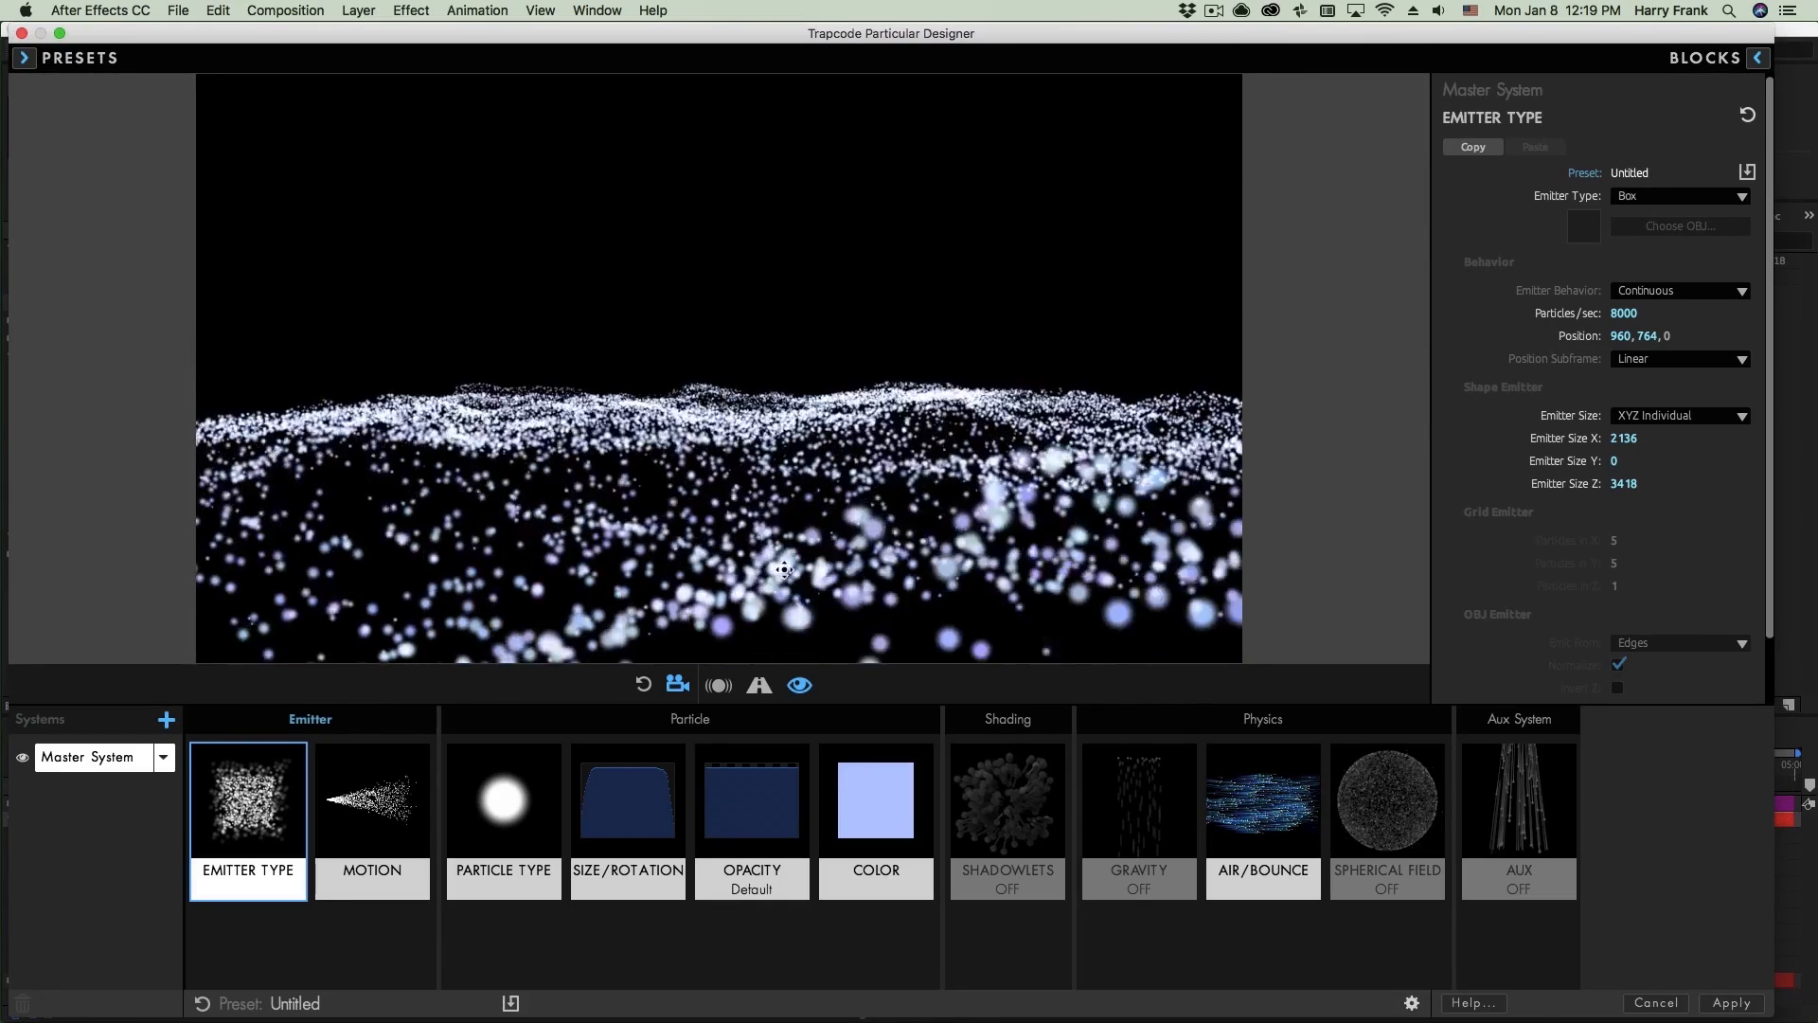
{"action": "left_click_drag", "start_coordinate": [822, 484], "coordinate": [795, 451]}
{"action": "left_click", "coordinate": [677, 683]}
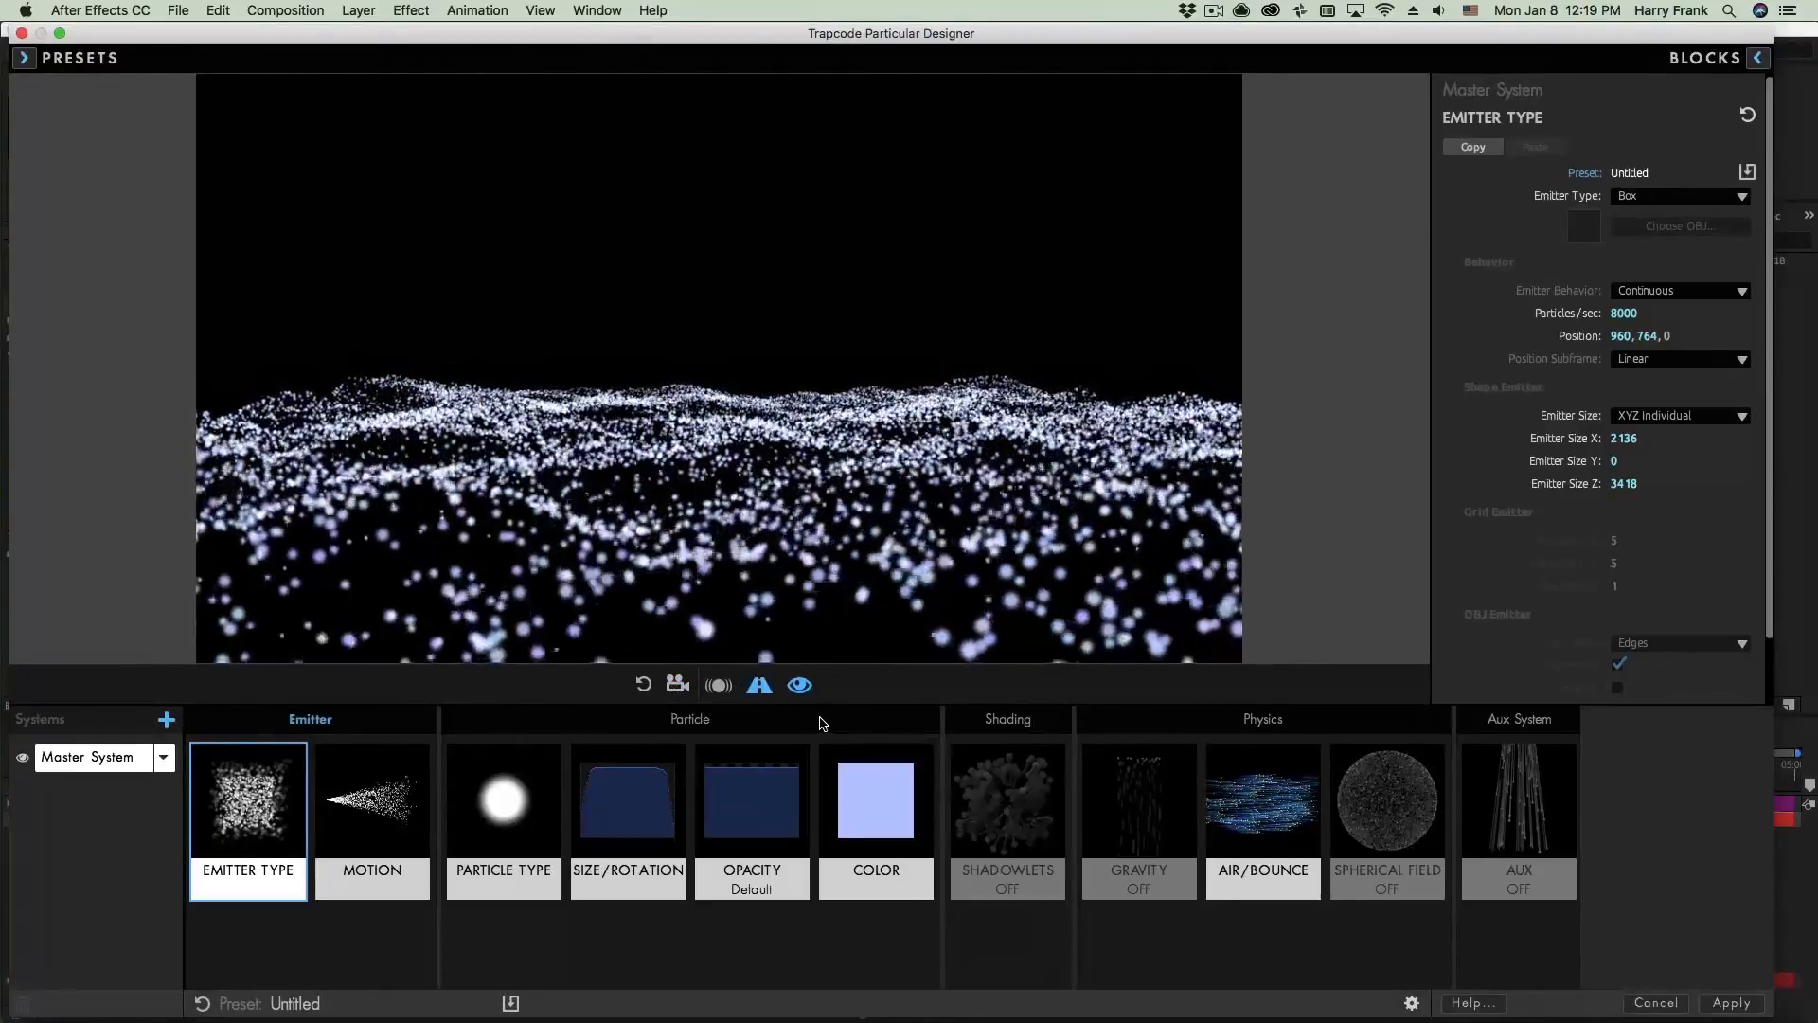
- Compare the particle plane's preview with depth of field and the visibility option toggled on and off
{"action": "left_click", "coordinate": [759, 683]}
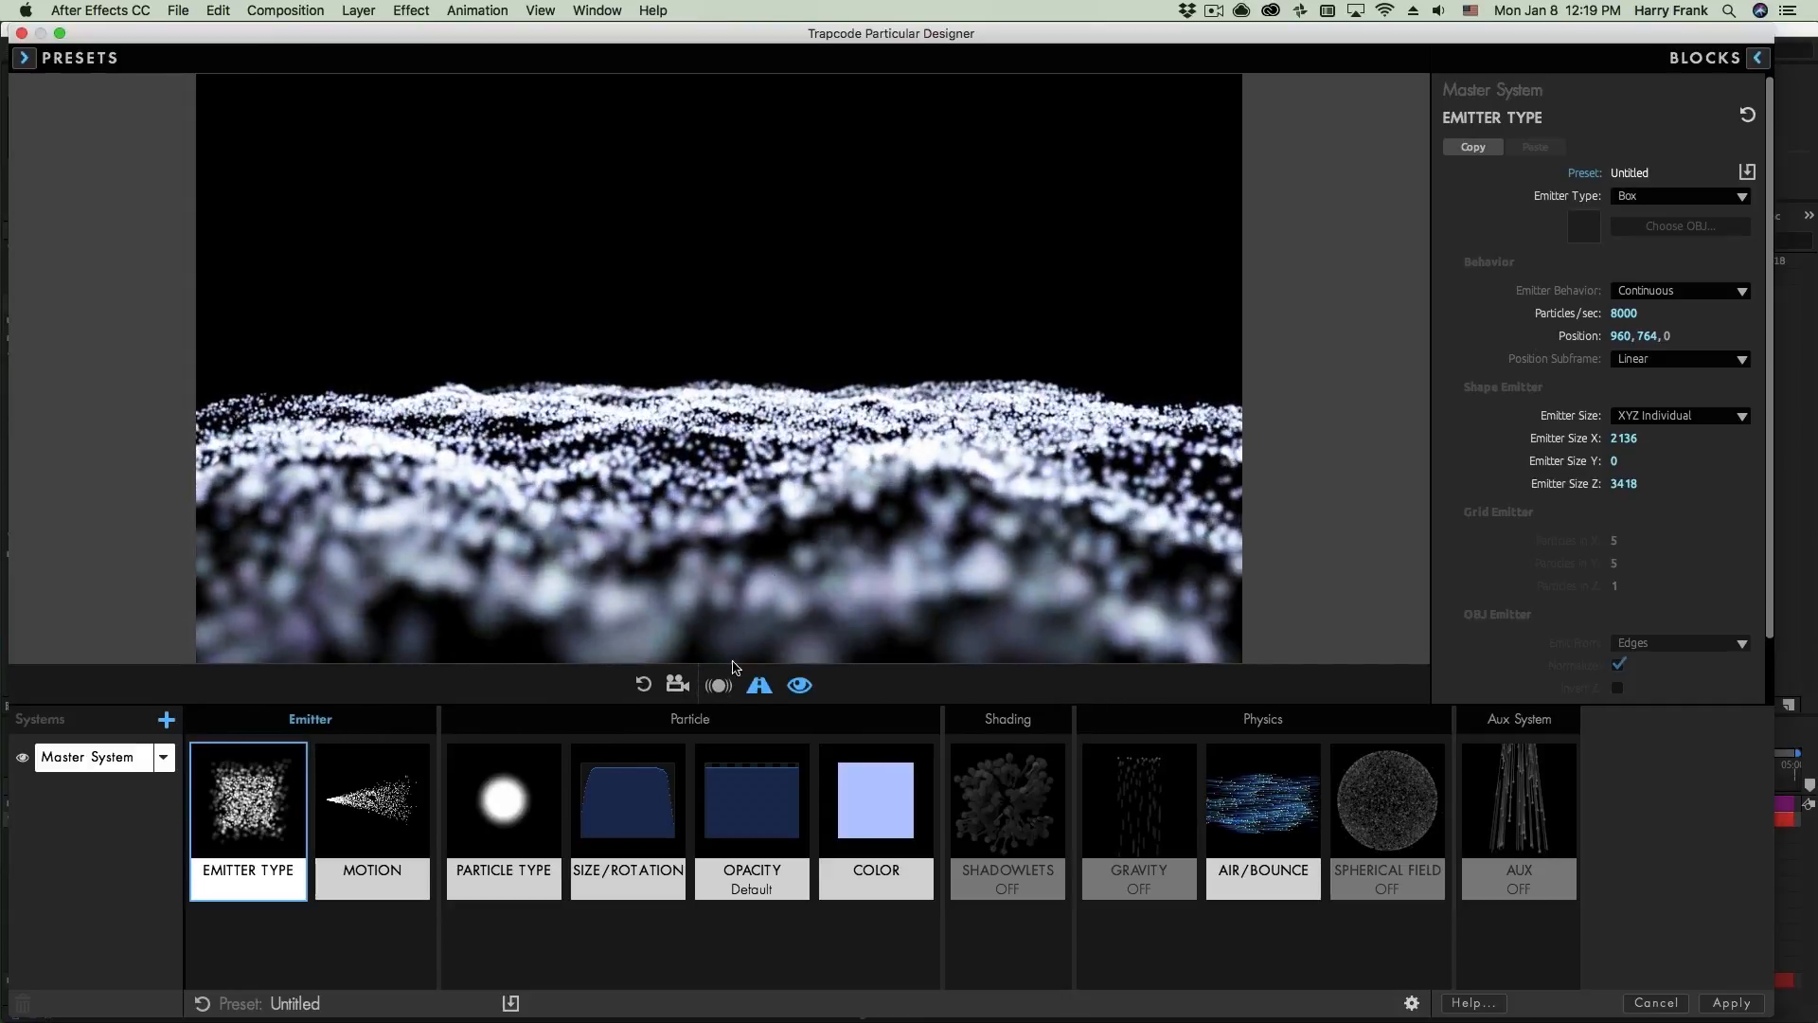
{"action": "left_click", "coordinate": [799, 687]}
{"action": "left_click", "coordinate": [810, 690]}
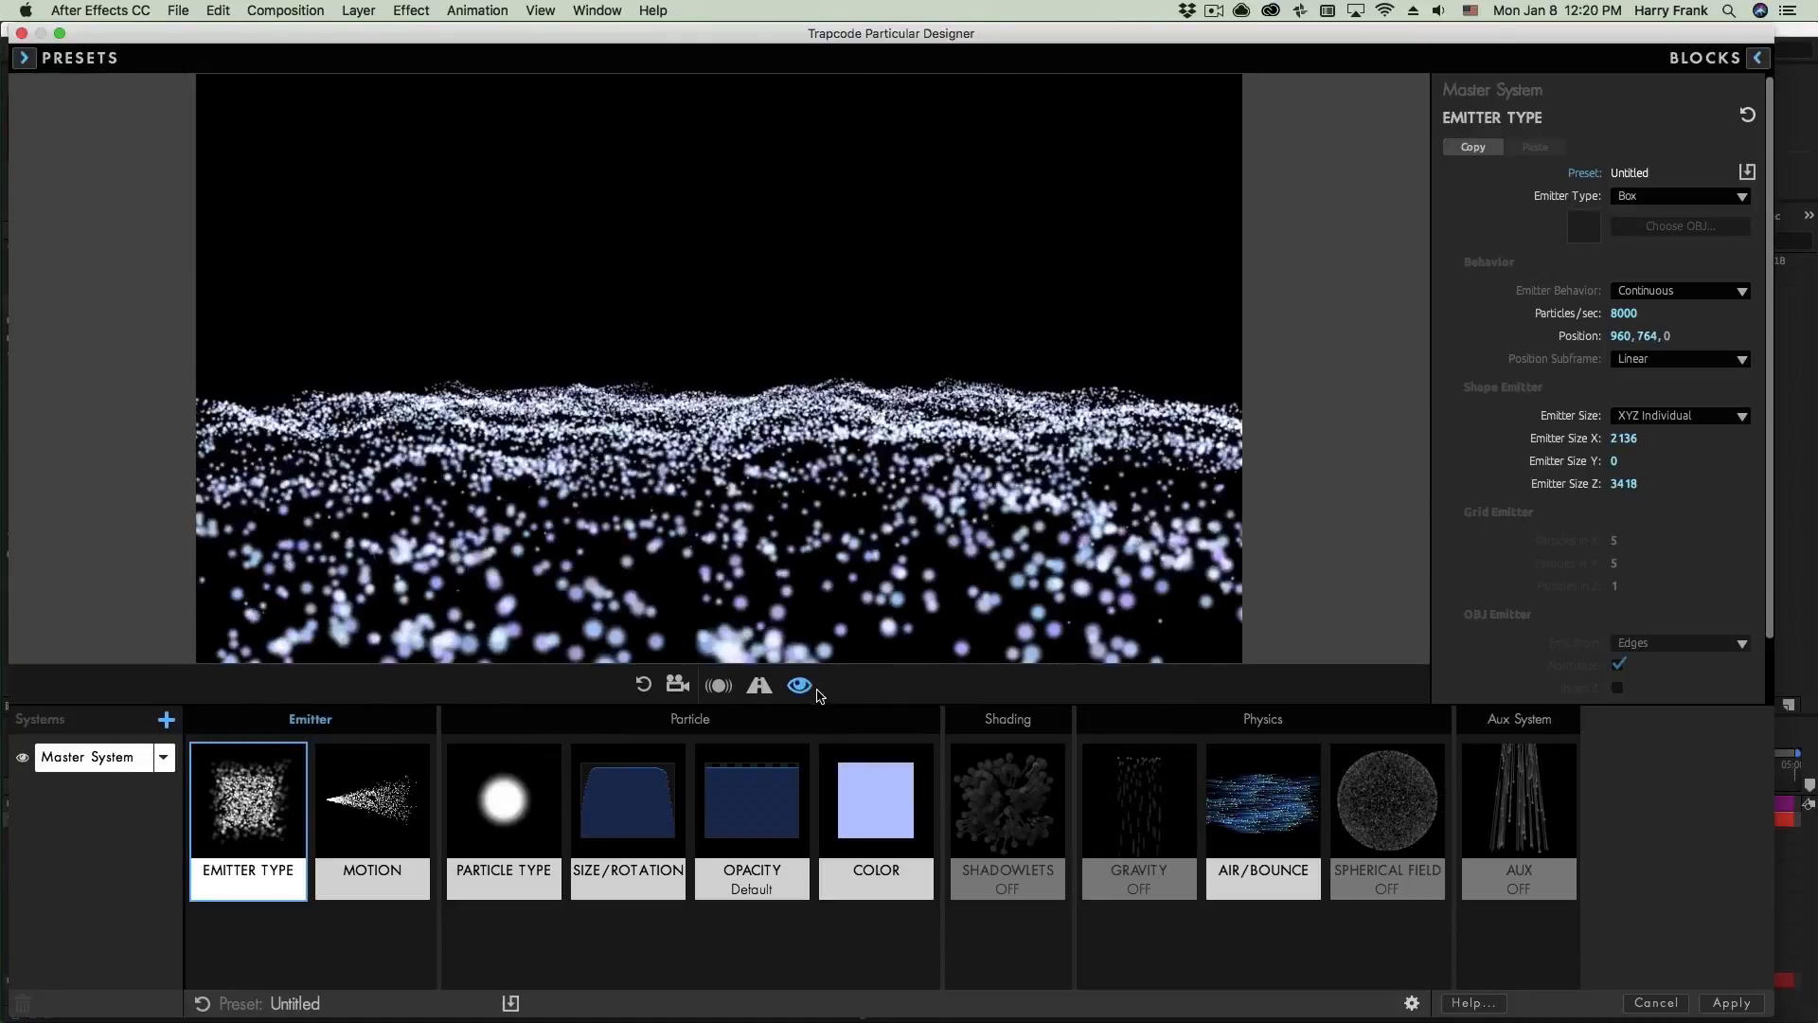
{"action": "left_click", "coordinate": [806, 692]}
{"action": "left_click", "coordinate": [807, 690]}
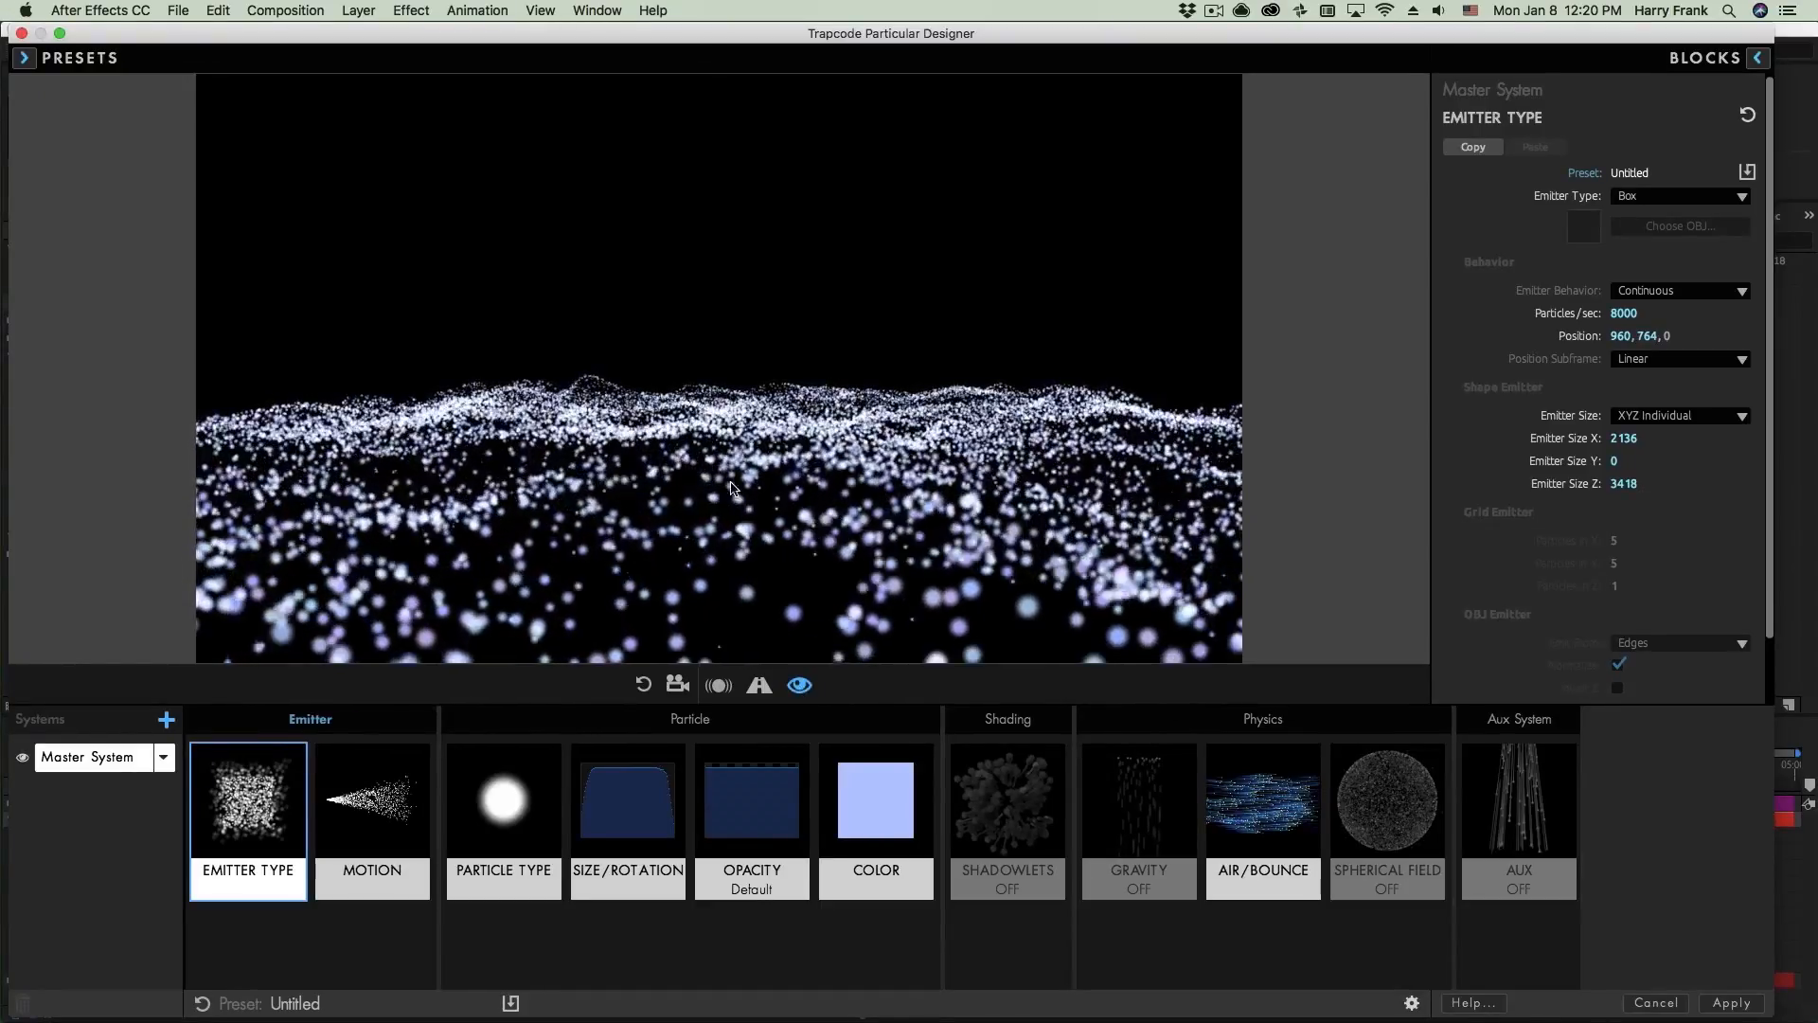
{"action": "left_click", "coordinate": [803, 686]}
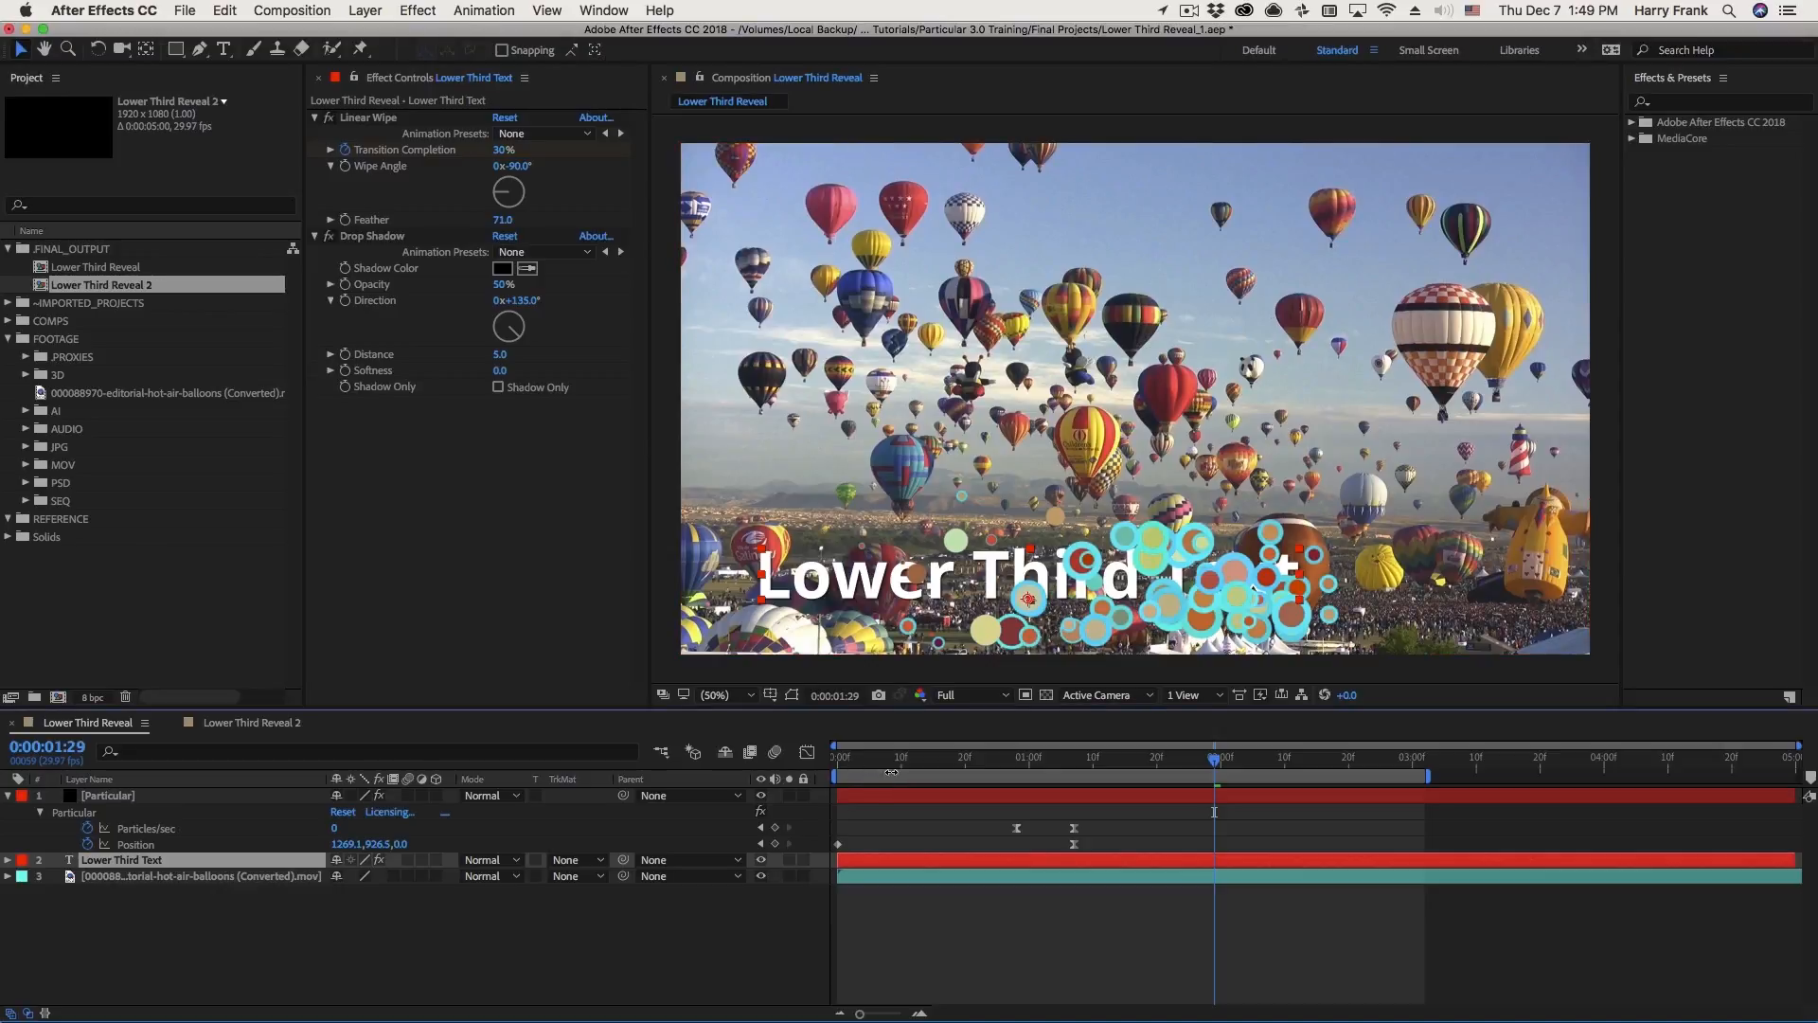
- Preview the text reveal with its circle particles over the balloon footage in the Lower Third Reveal timeline
{"action": "left_click_drag", "start_coordinate": [864, 757], "coordinate": [907, 758]}
{"action": "key", "text": "space"}
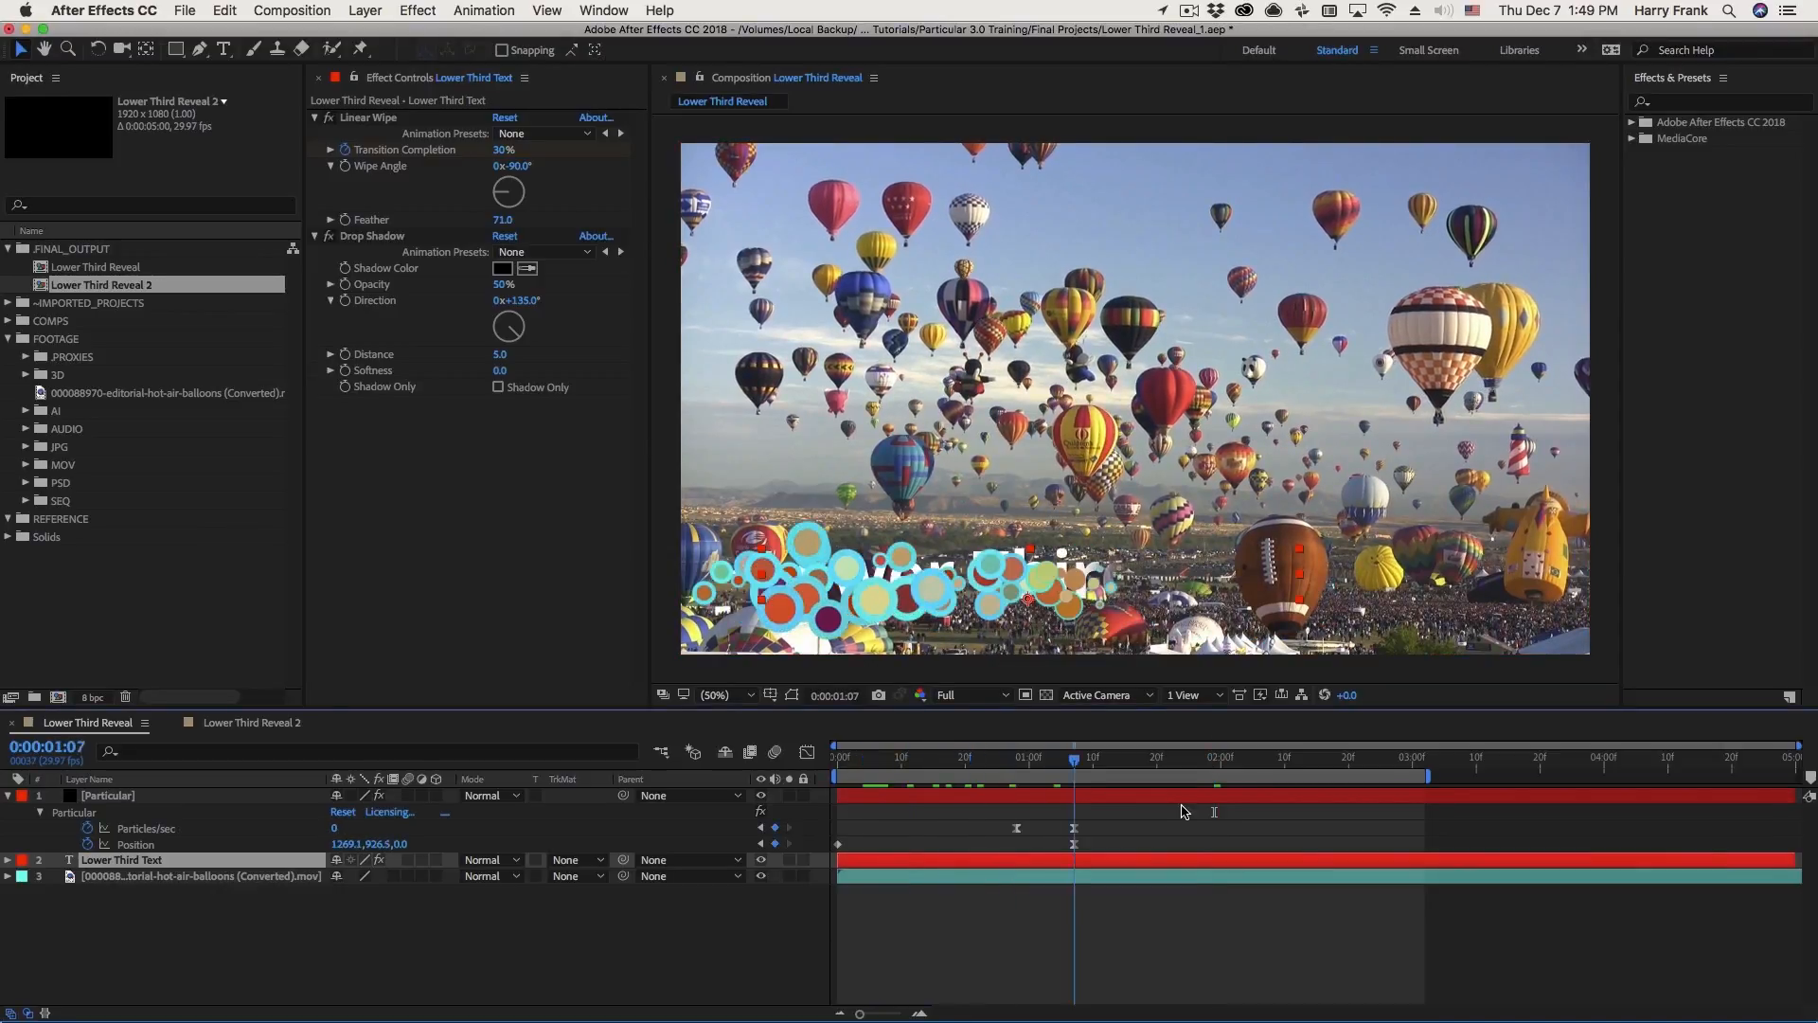
{"action": "left_click", "coordinate": [897, 765]}
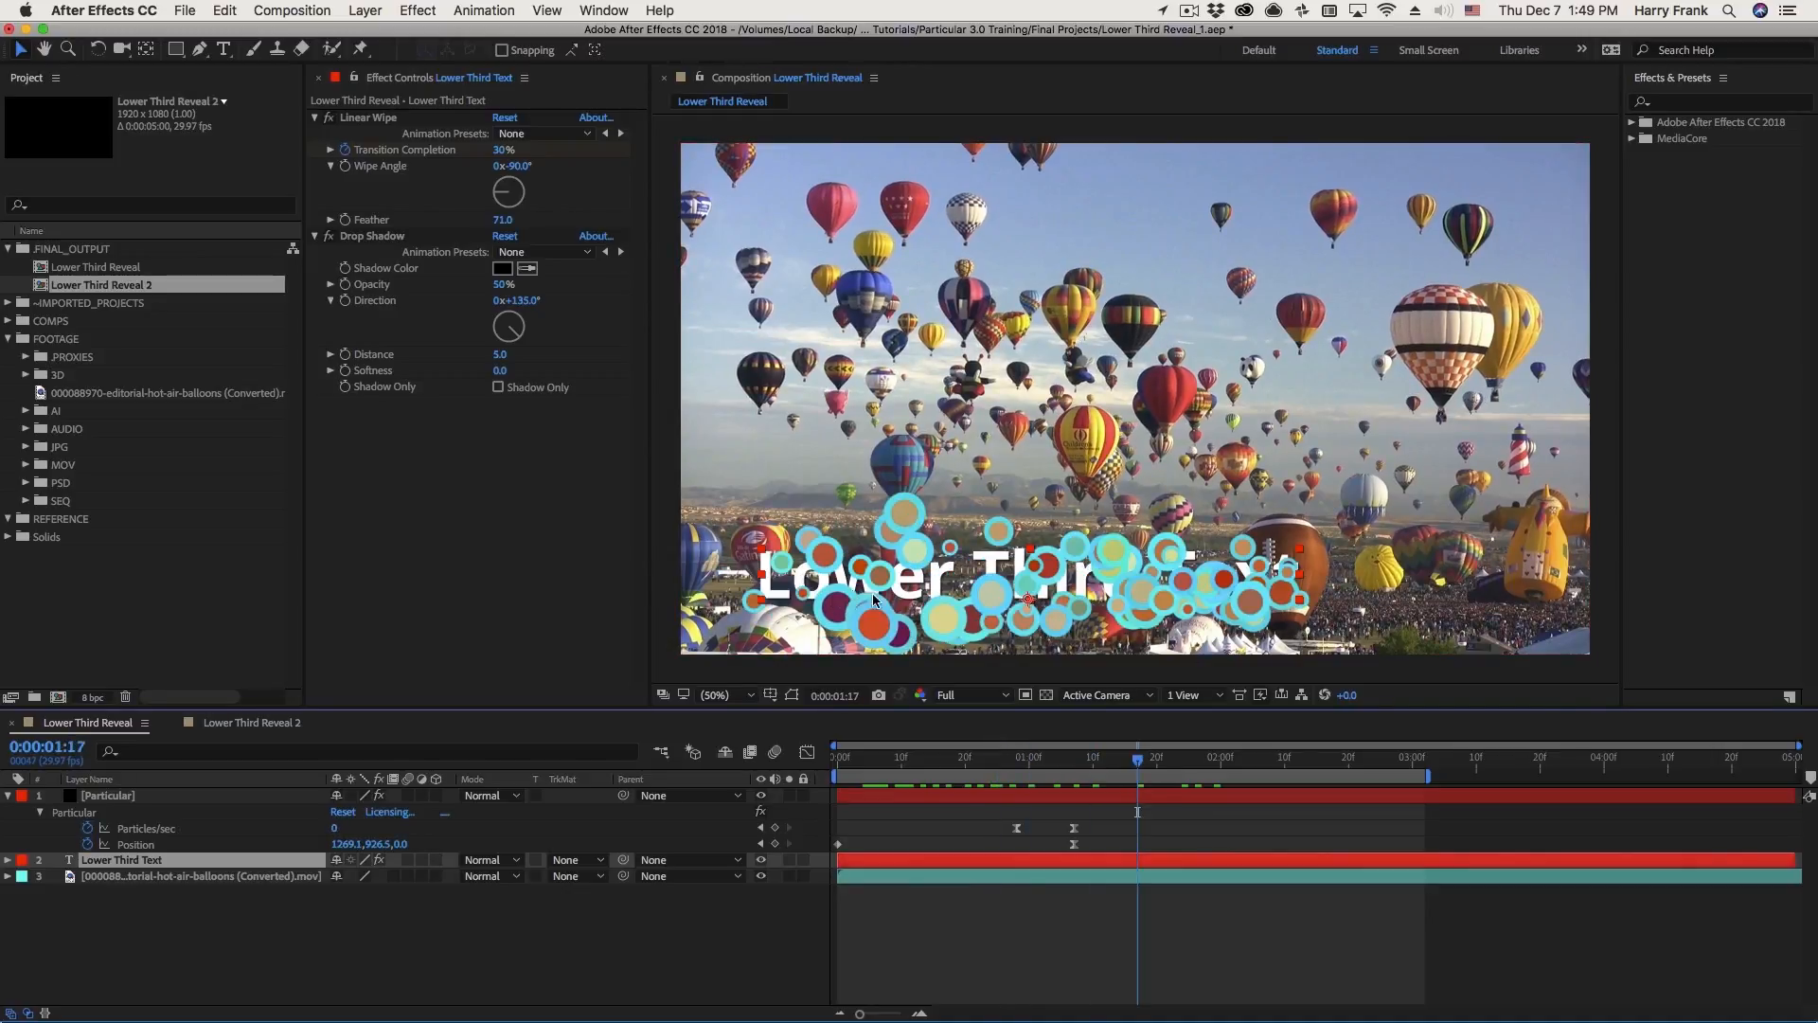